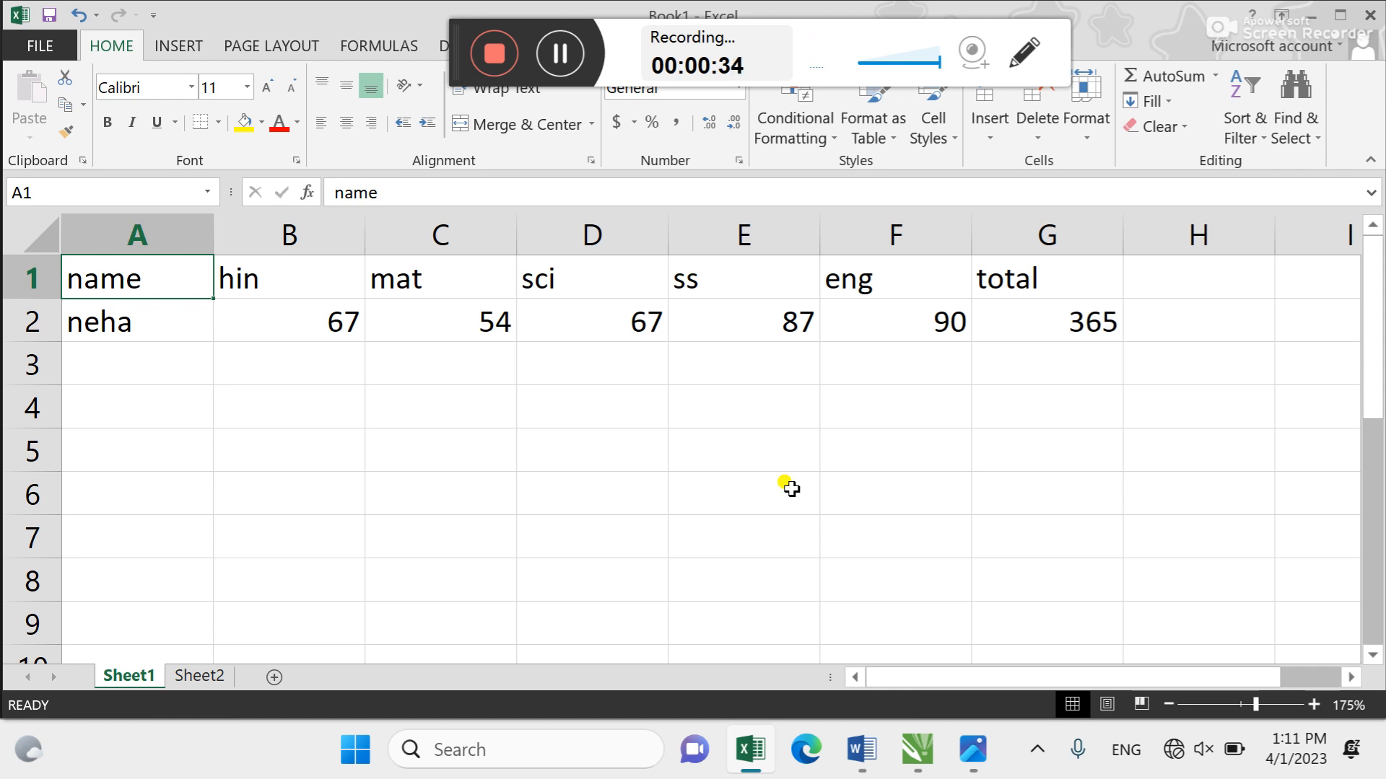
key(Down)
key(ctrl+Right)
key(Up)
key(Right)
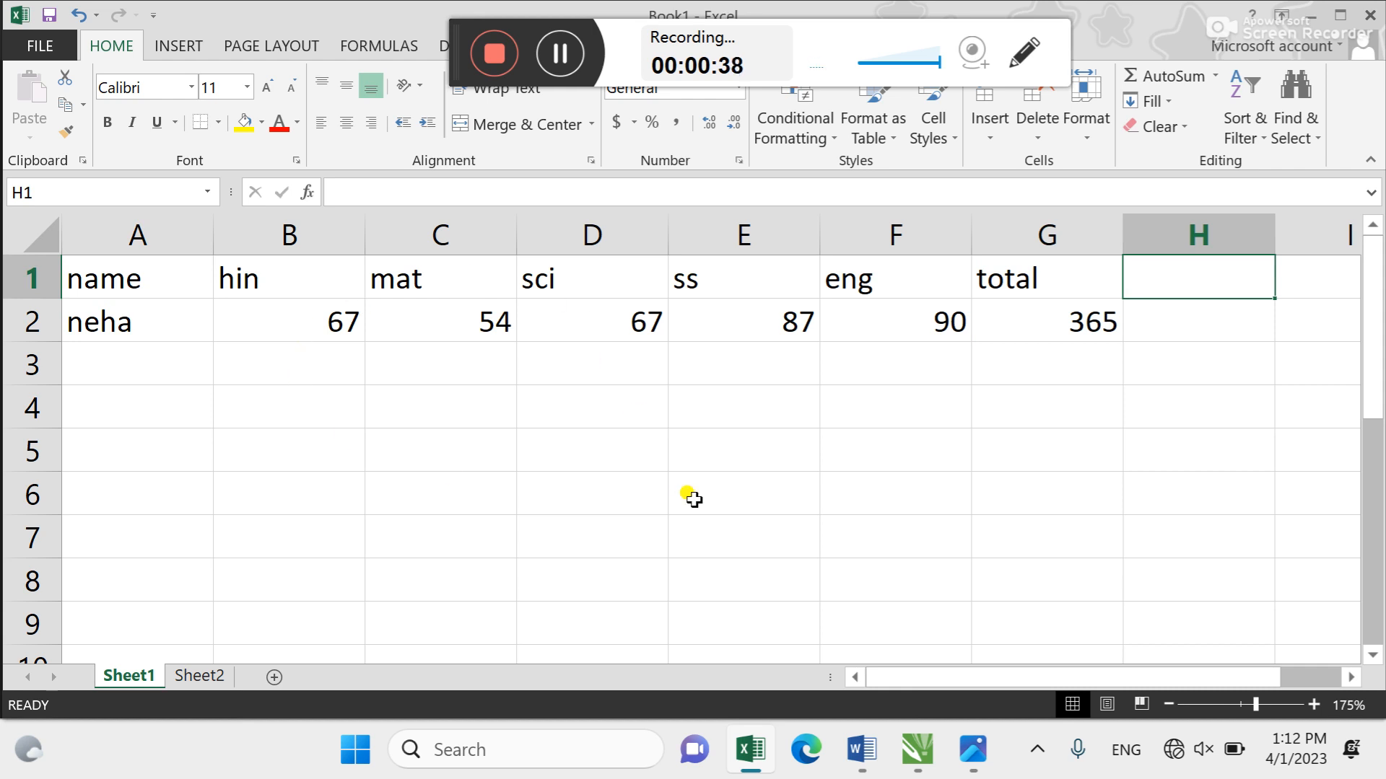
Add a second student in row 3 with the name and the marks 98, 67, 54, 78 and 67
click(123, 279)
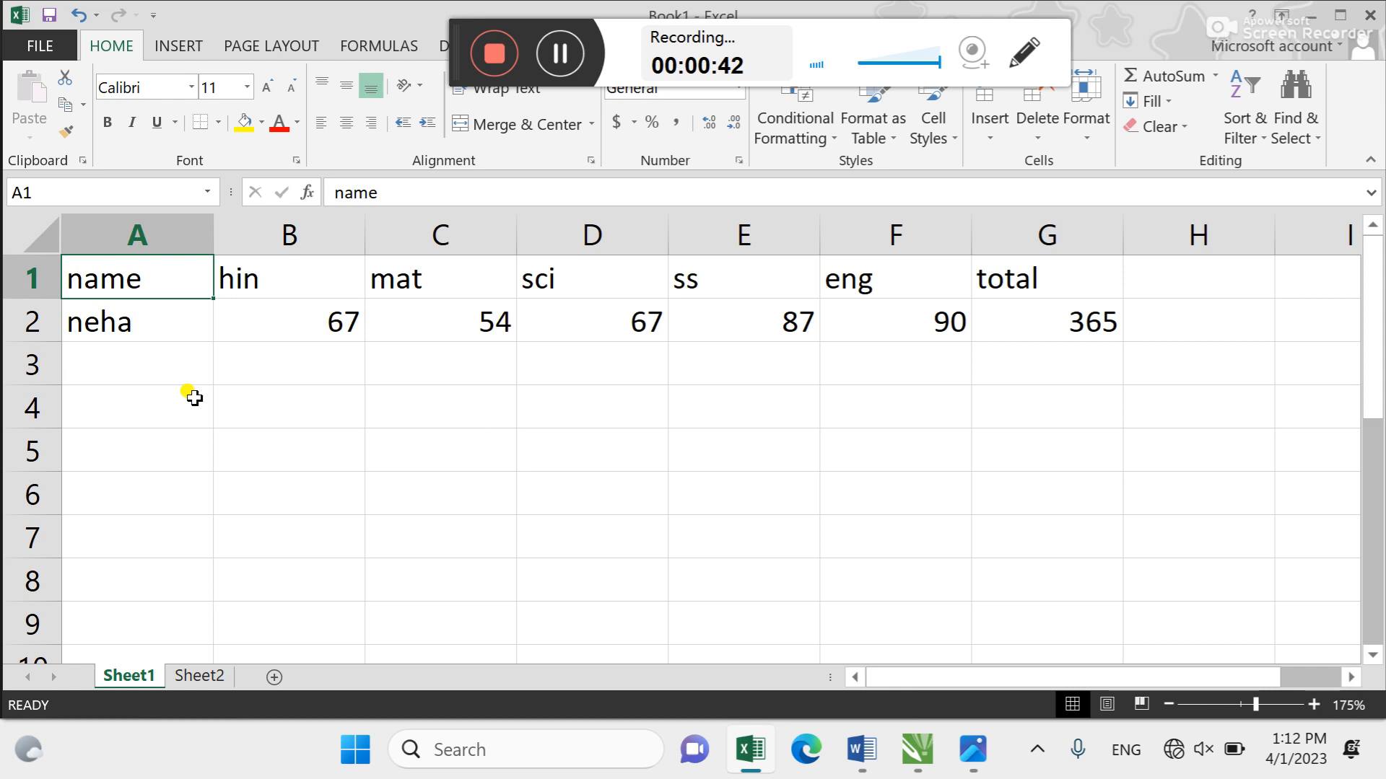
key(Down)
key(Down)
text(ra)
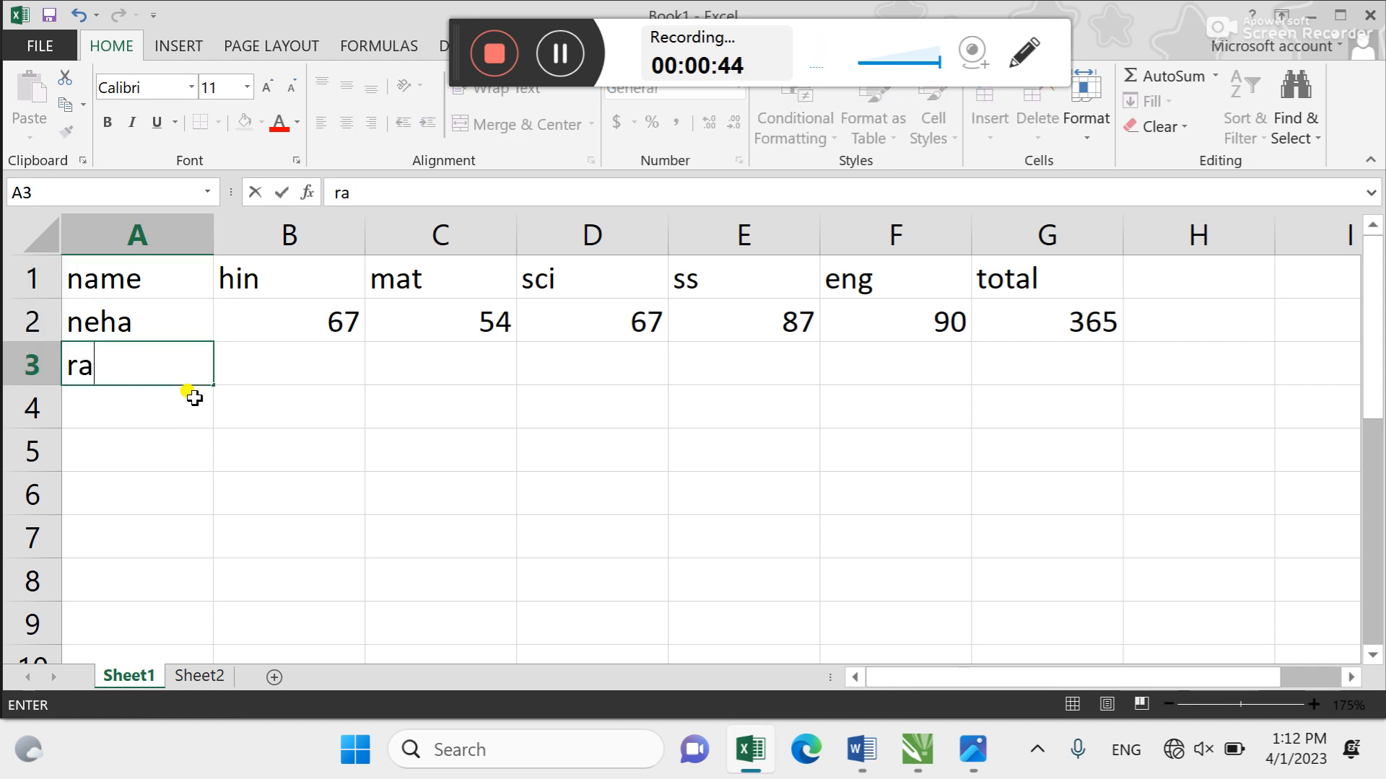
text(m	98	67	54	78	67)
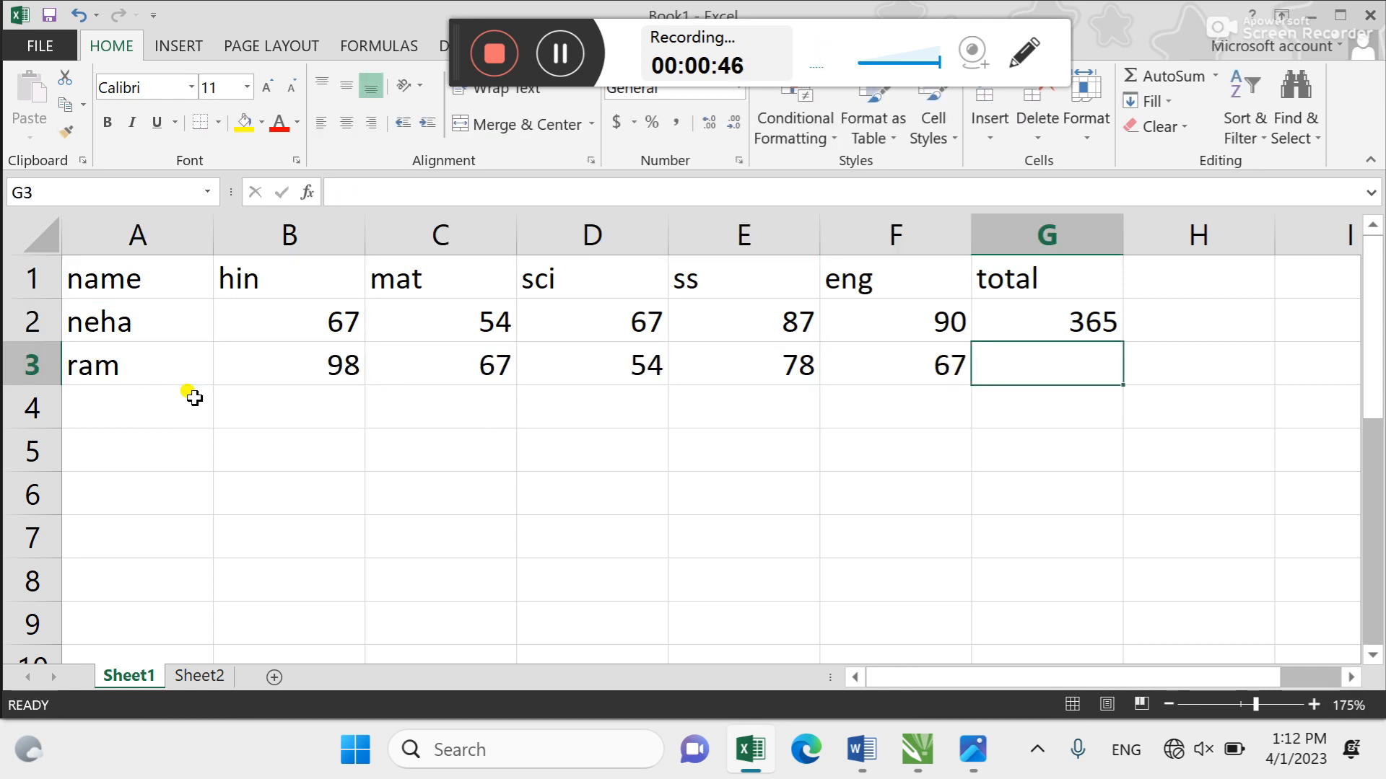
Inspect the total formula in cell G2 and clear it from the cell
click(1019, 330)
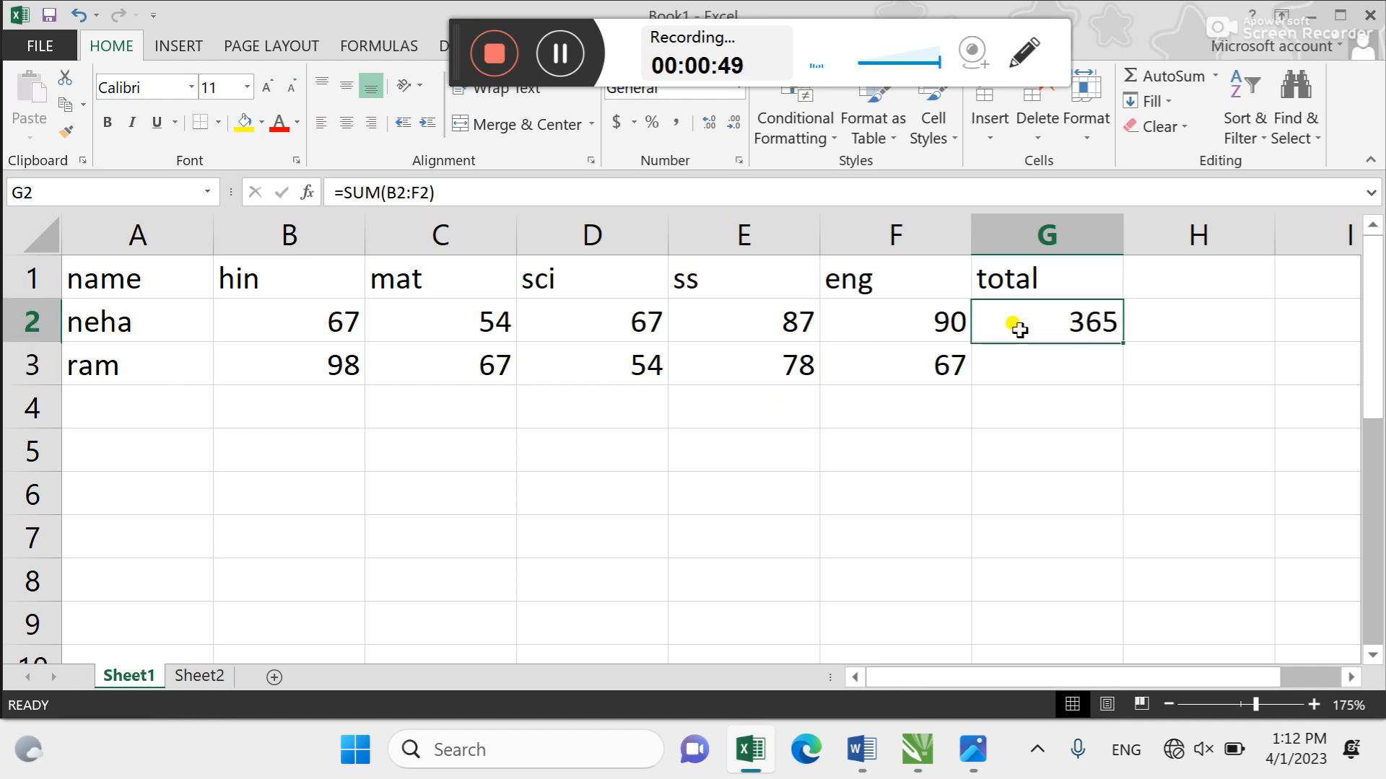
key(F2)
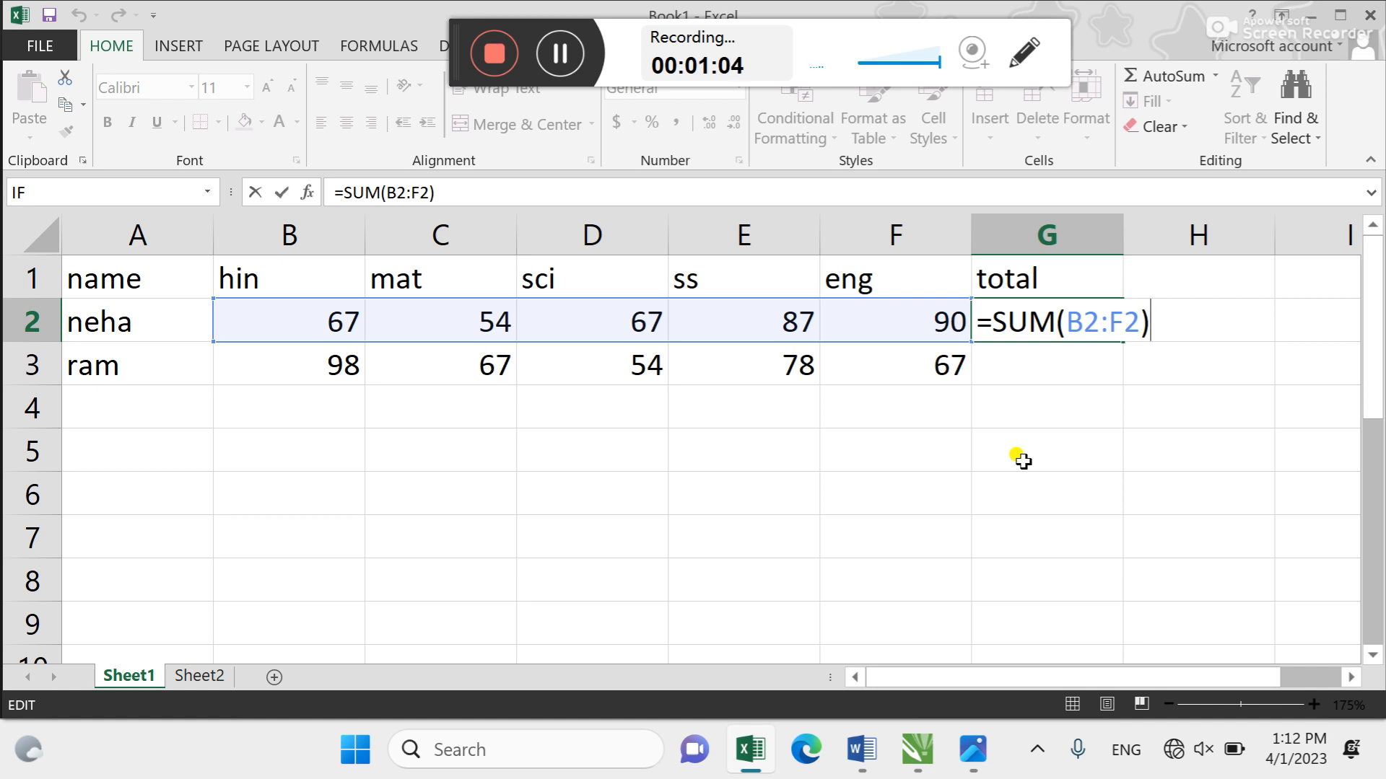
key(ctrl+Return)
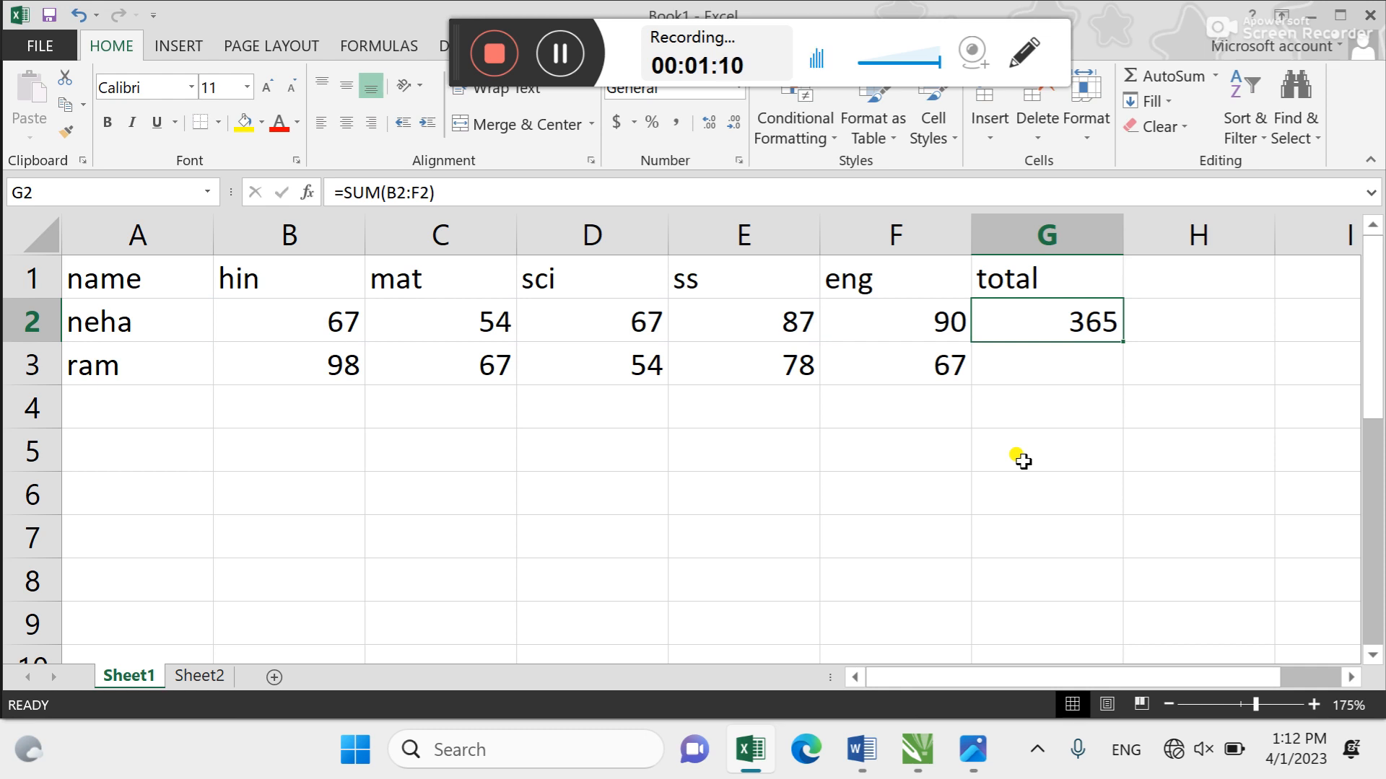
key(Delete)
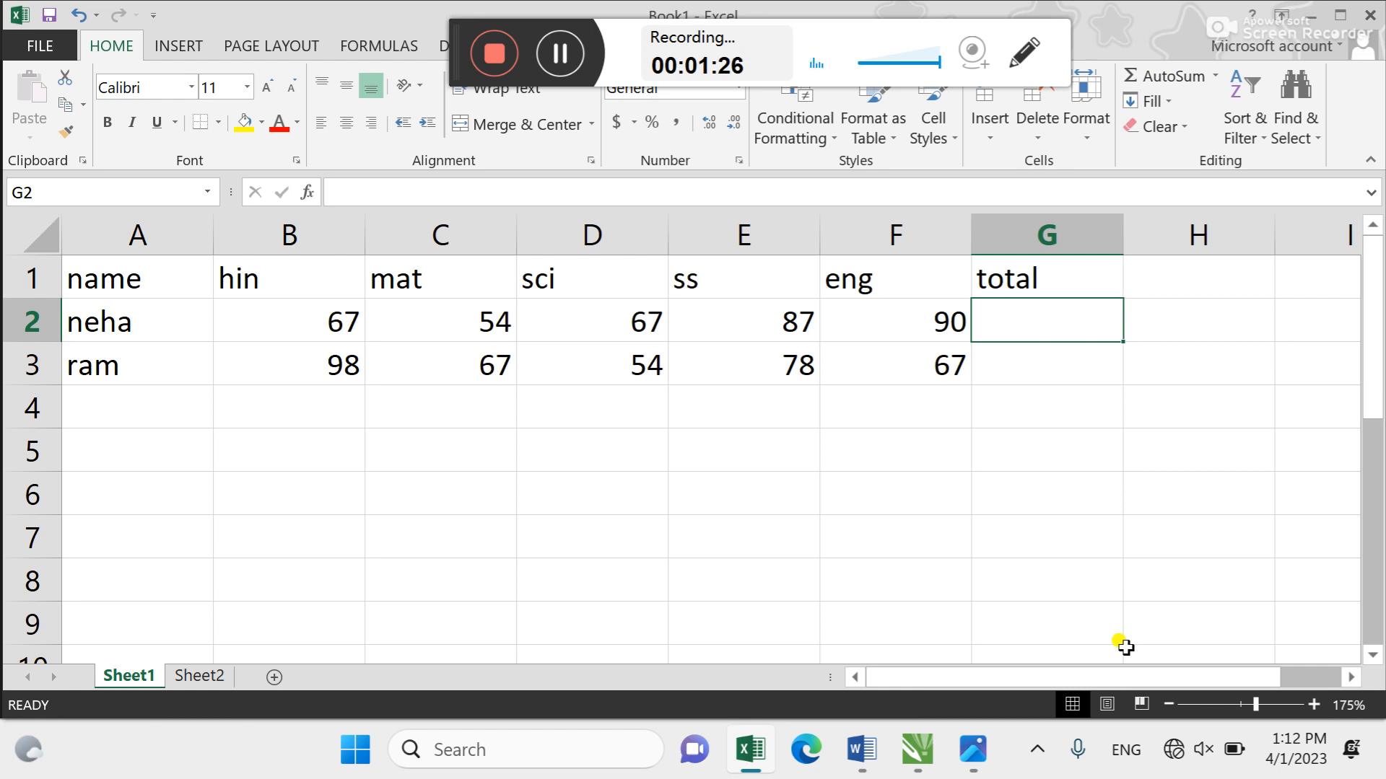
Total B2:F2 in cell G2 with AutoSum and fill the formula down to G3
key(alt+equal)
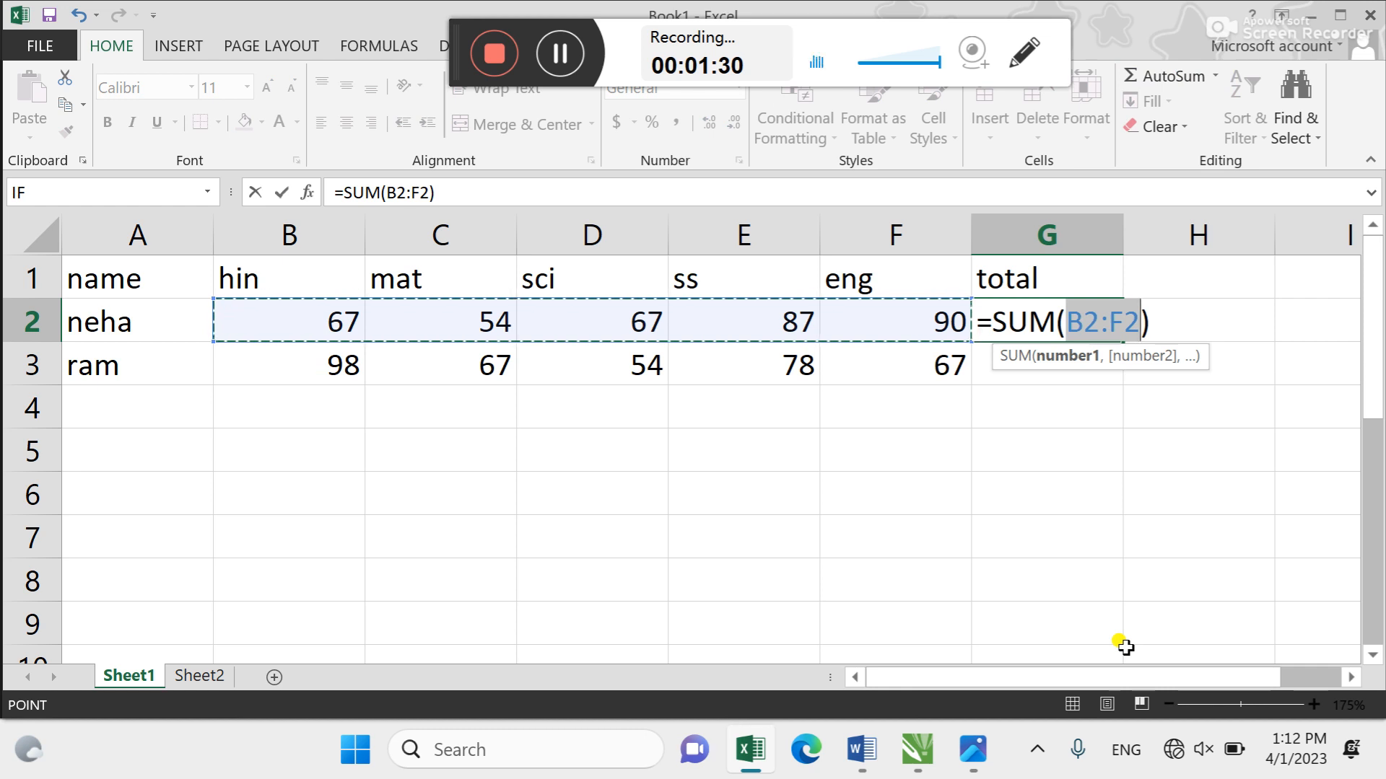
key(Escape)
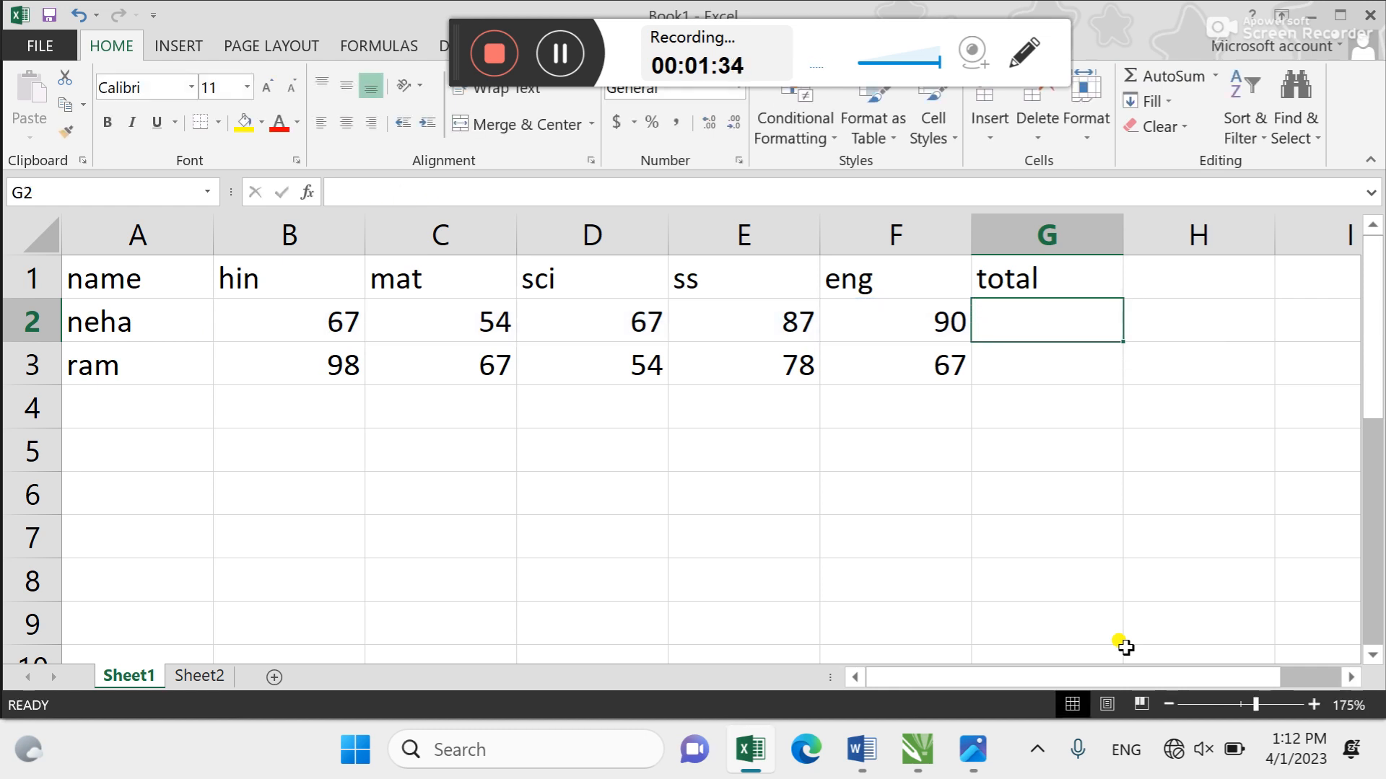
key(alt+equal)
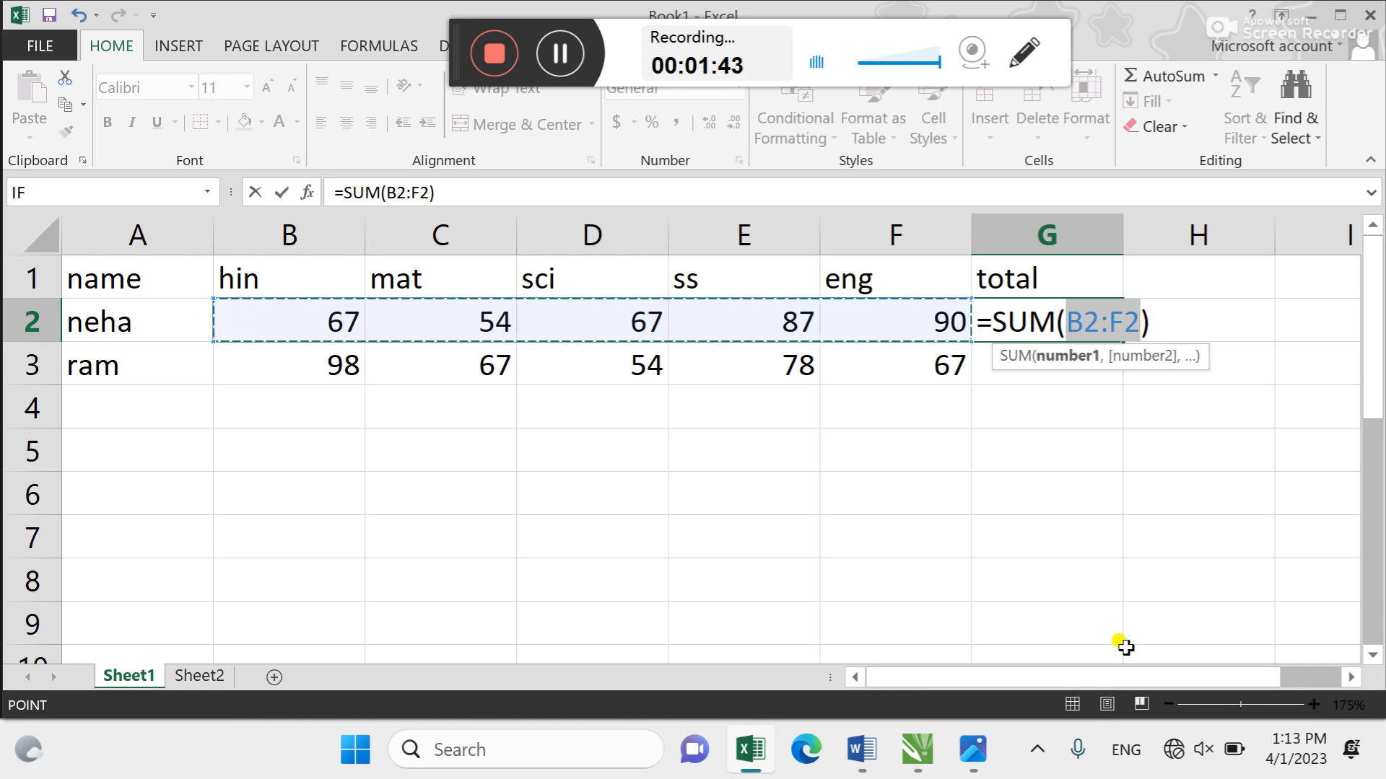
key(Return)
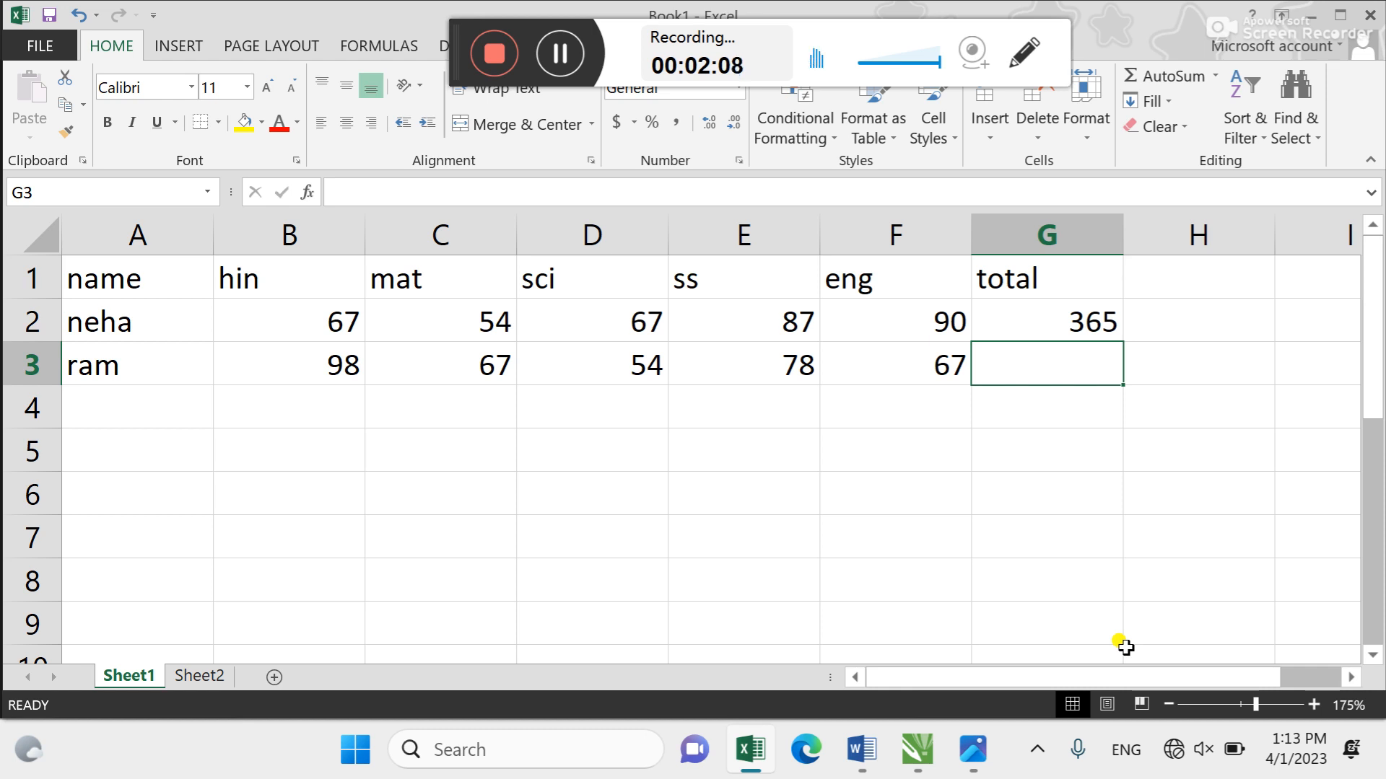
key(ctrl+d)
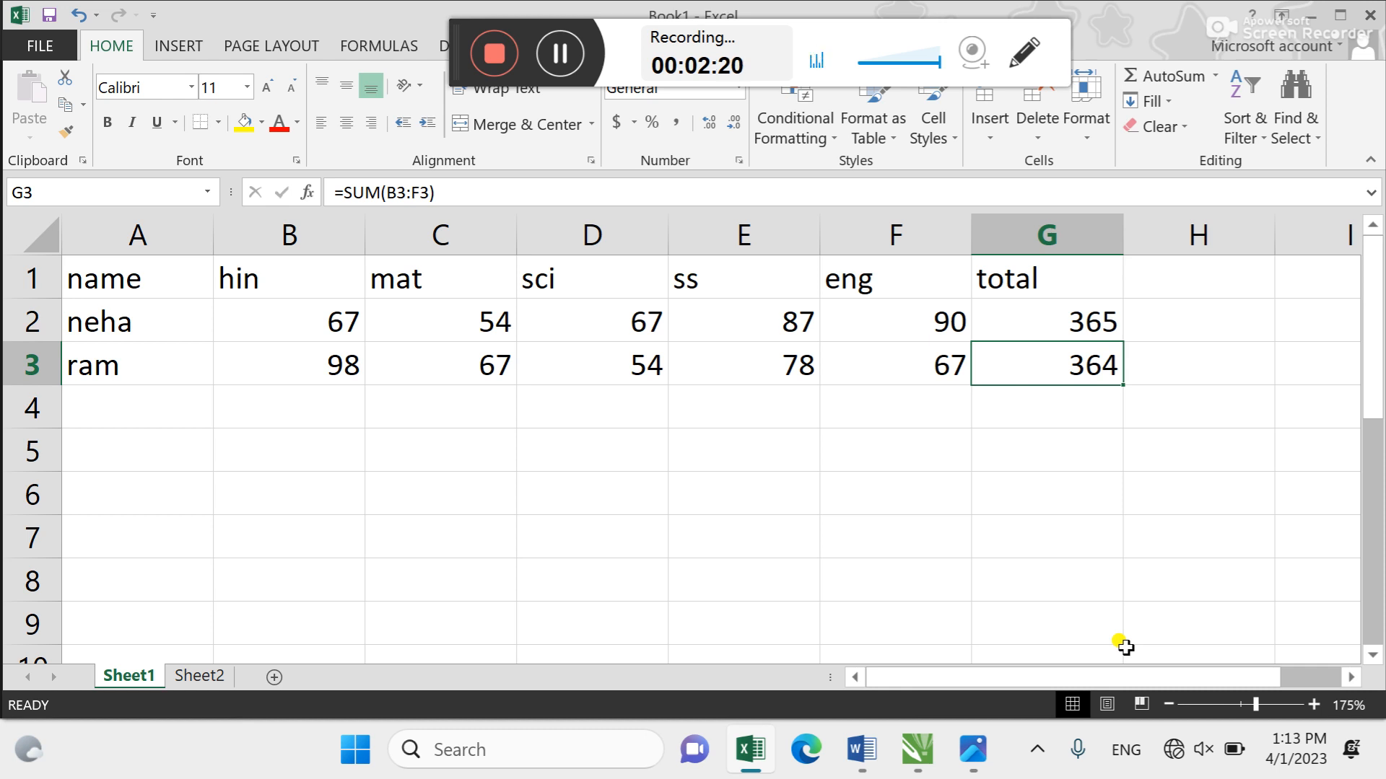
key(Return)
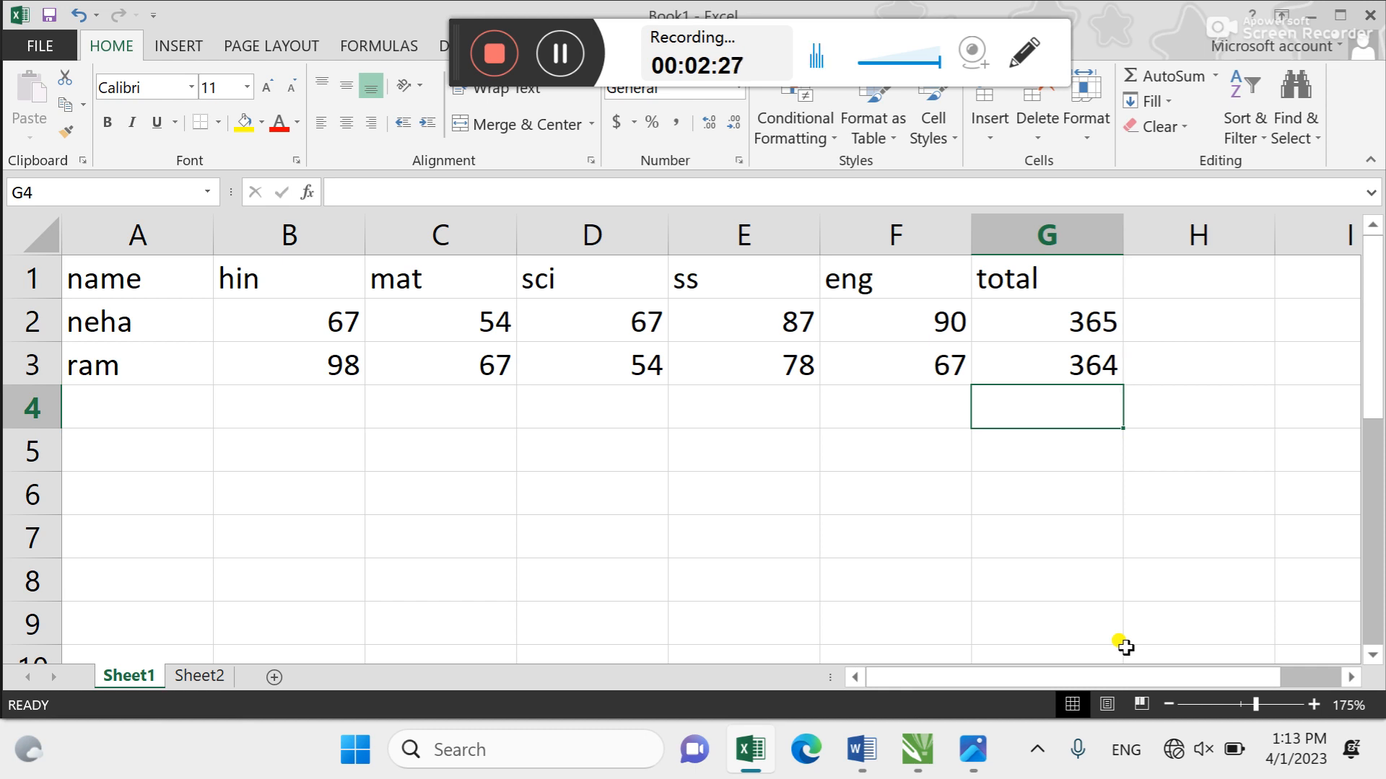
Add a third student in row 4 with marks 87, 54, 34, 6 and 54, and fill the total formula down to G4
key(Home)
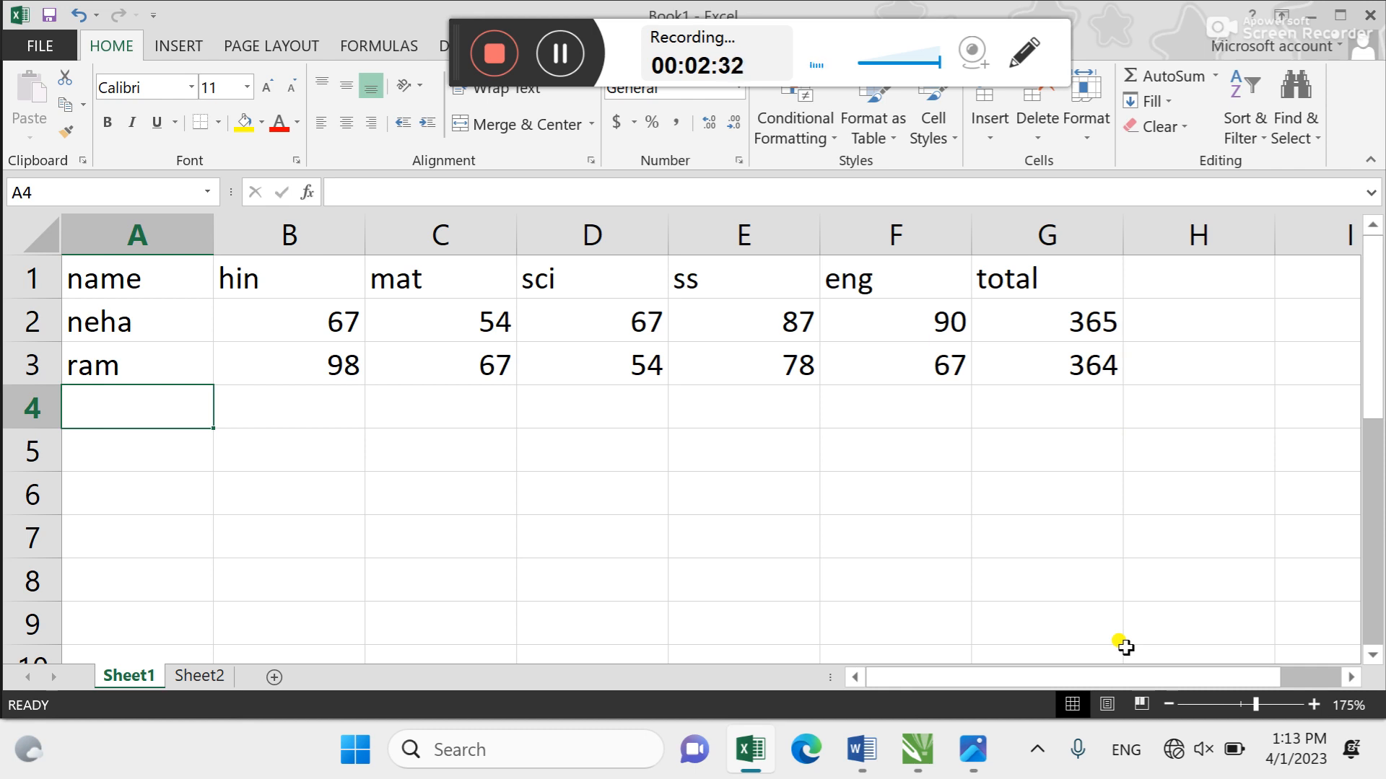
text(anuj)
key(Tab)
text(87)
key(Tab)
text(54)
key(Tab)
text(34)
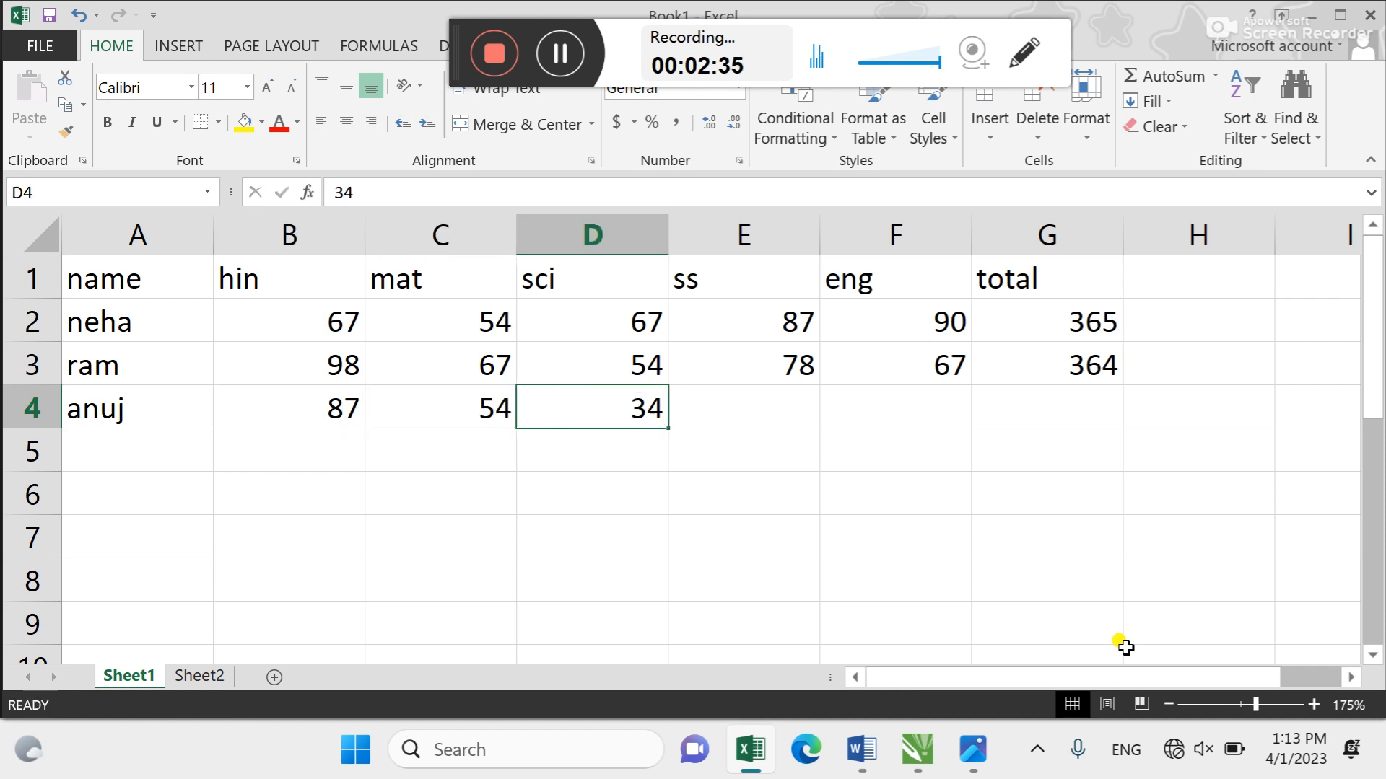
key(Tab)
text(6)
key(Tab)
text(54)
key(Tab)
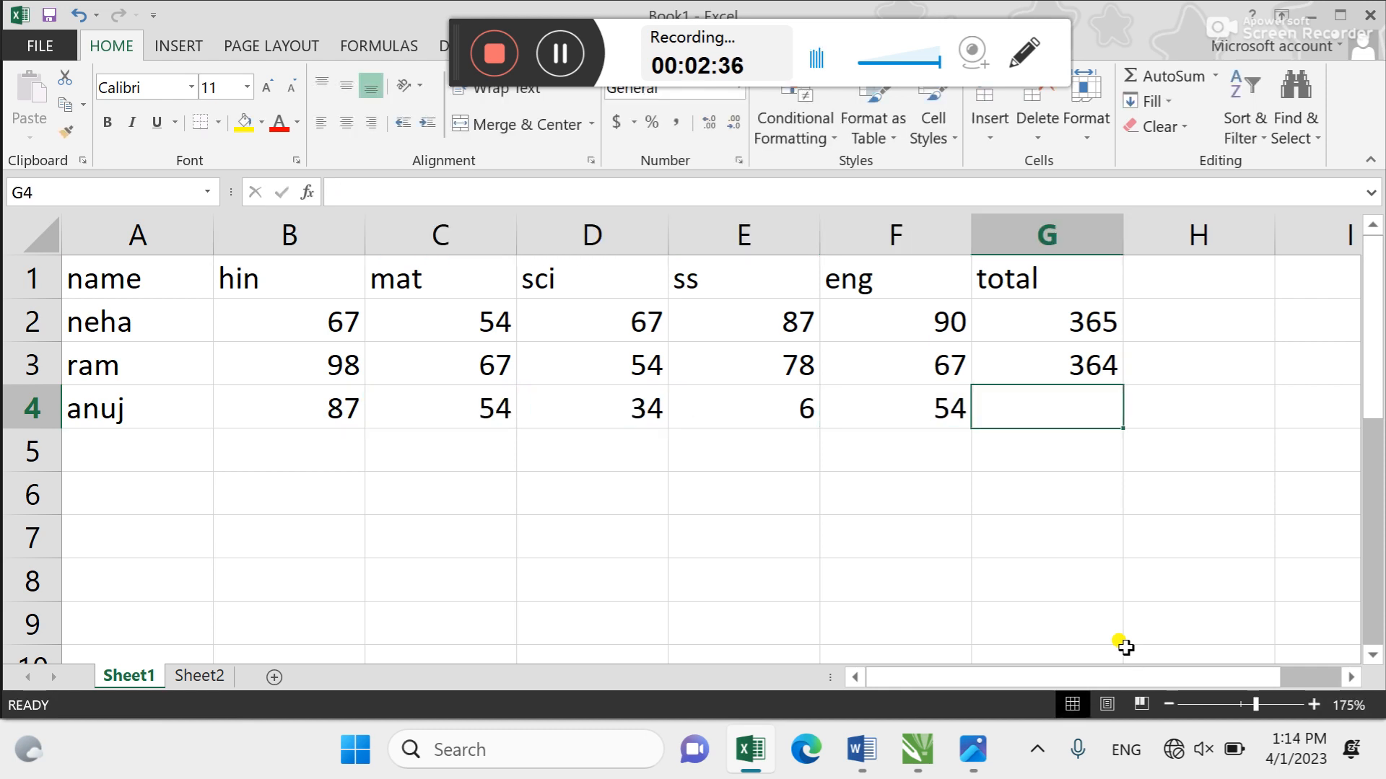
key(ctrl+d)
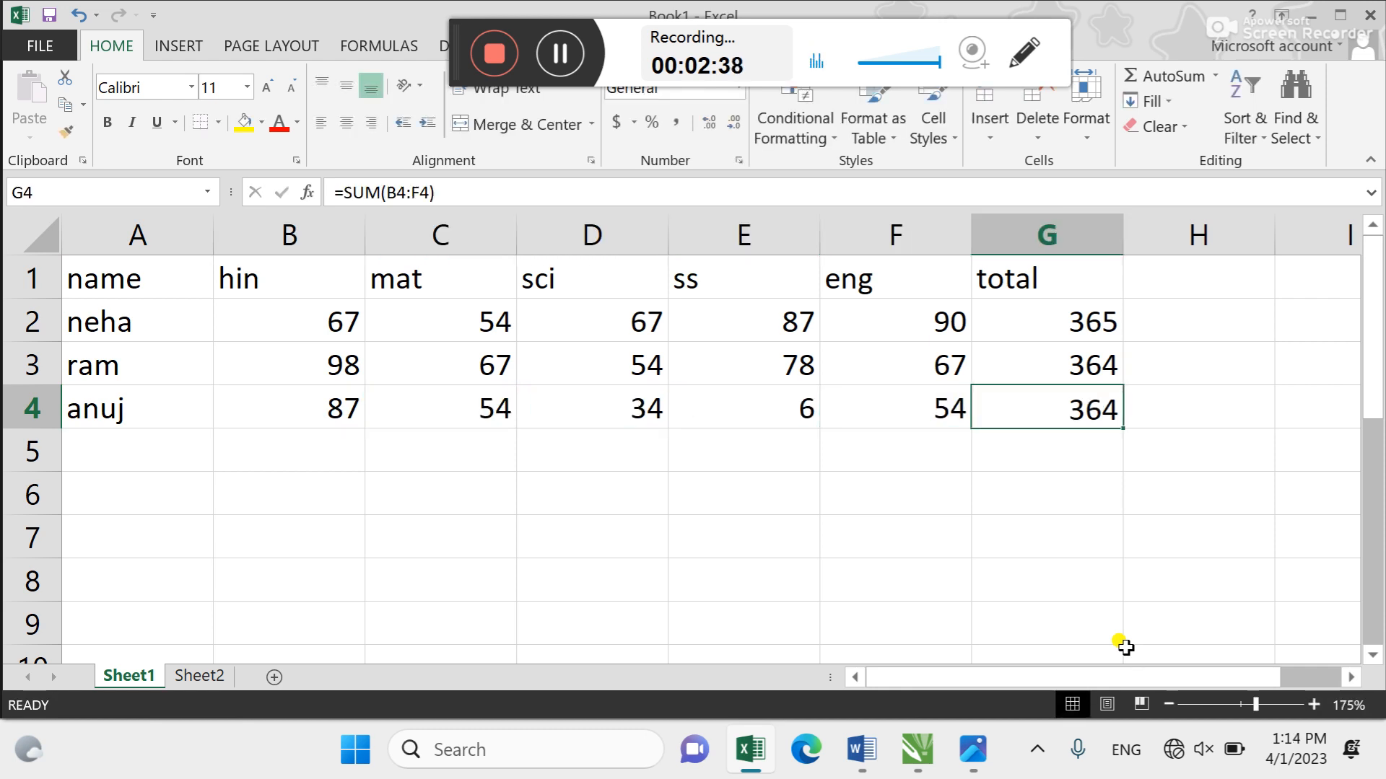
Add a fourth student in row 5, filling B4:D4 down and entering 67 for ss and 56 for eng, and fill the total down to G5
key(Return)
text(amit)
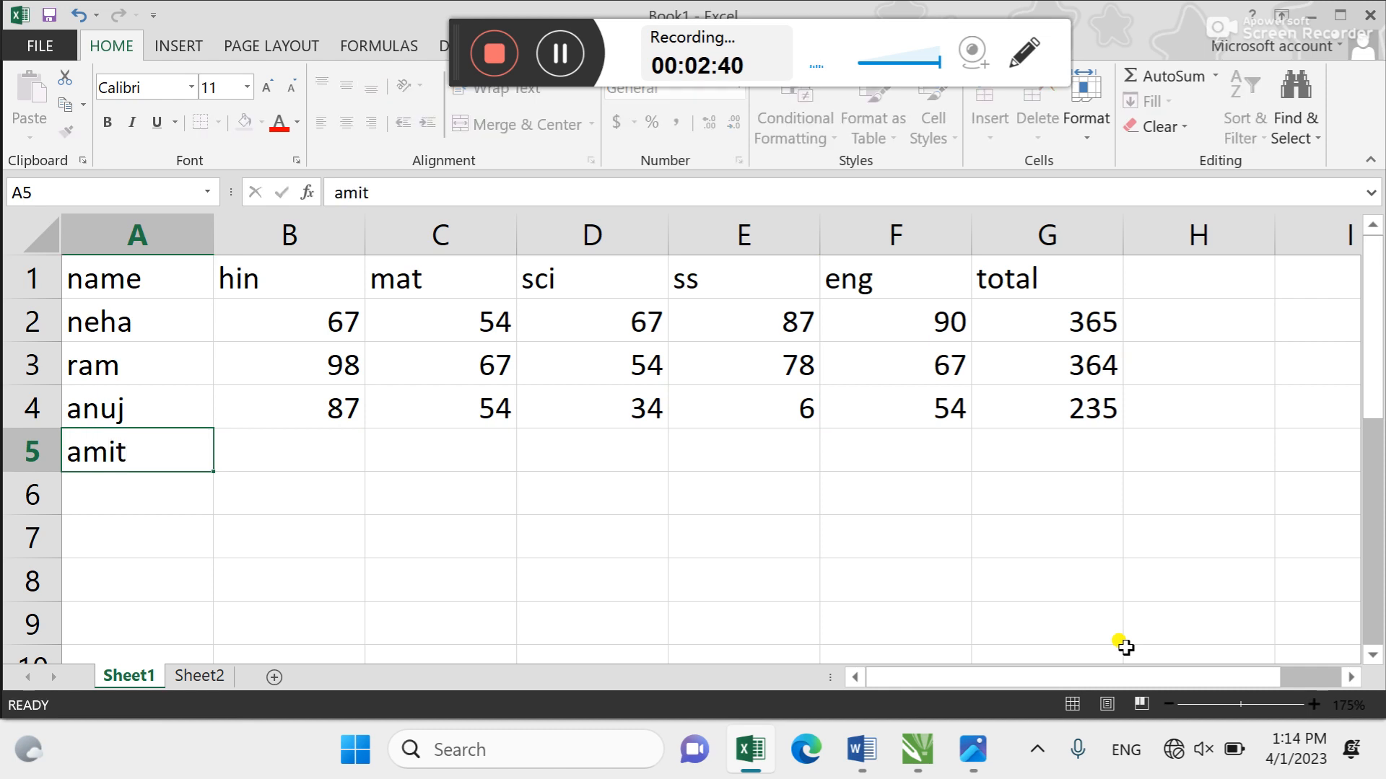
key(Tab)
key(ctrl+d)
key(Tab)
key(ctrl+d)
key(Tab)
key(ctrl+d)
key(Tab)
text(67)
key(Tab)
text(56)
key(Tab)
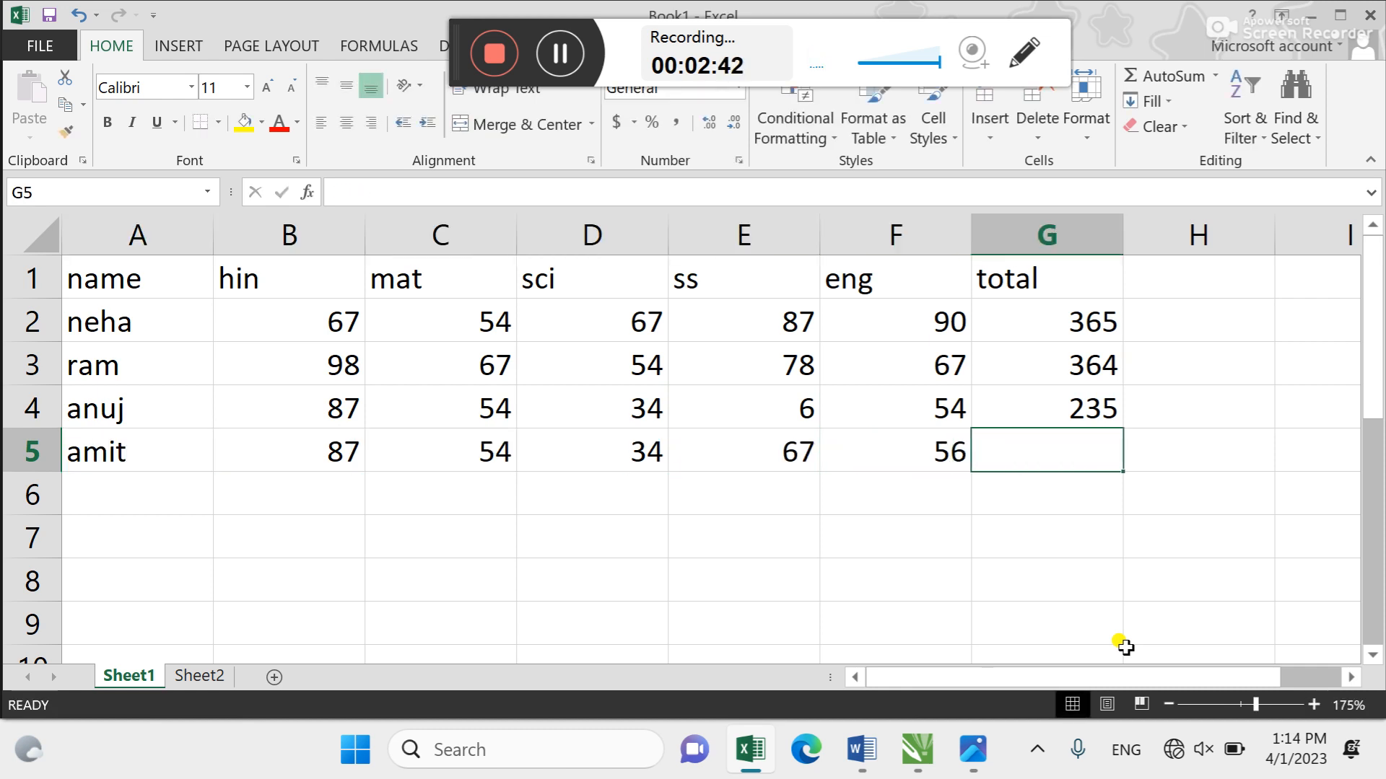
key(ctrl+d)
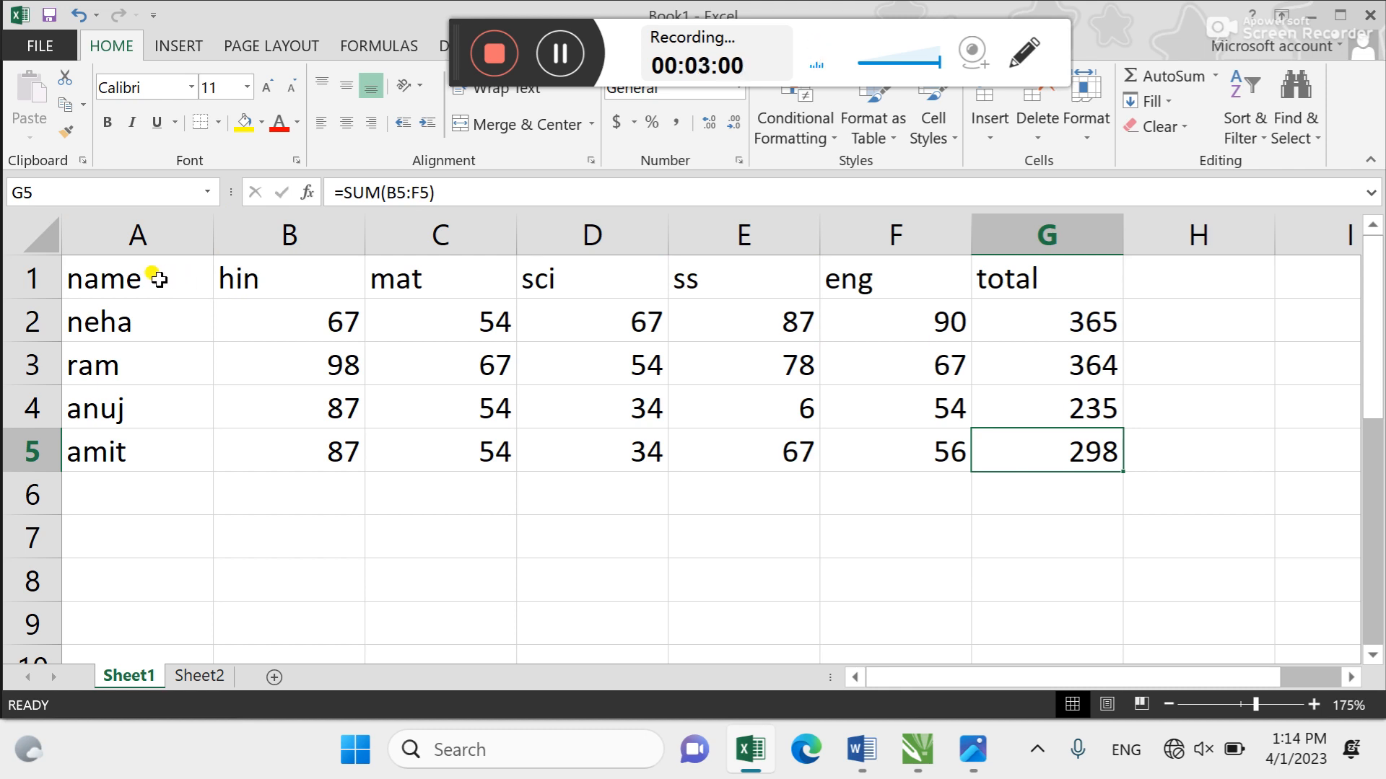
click(158, 280)
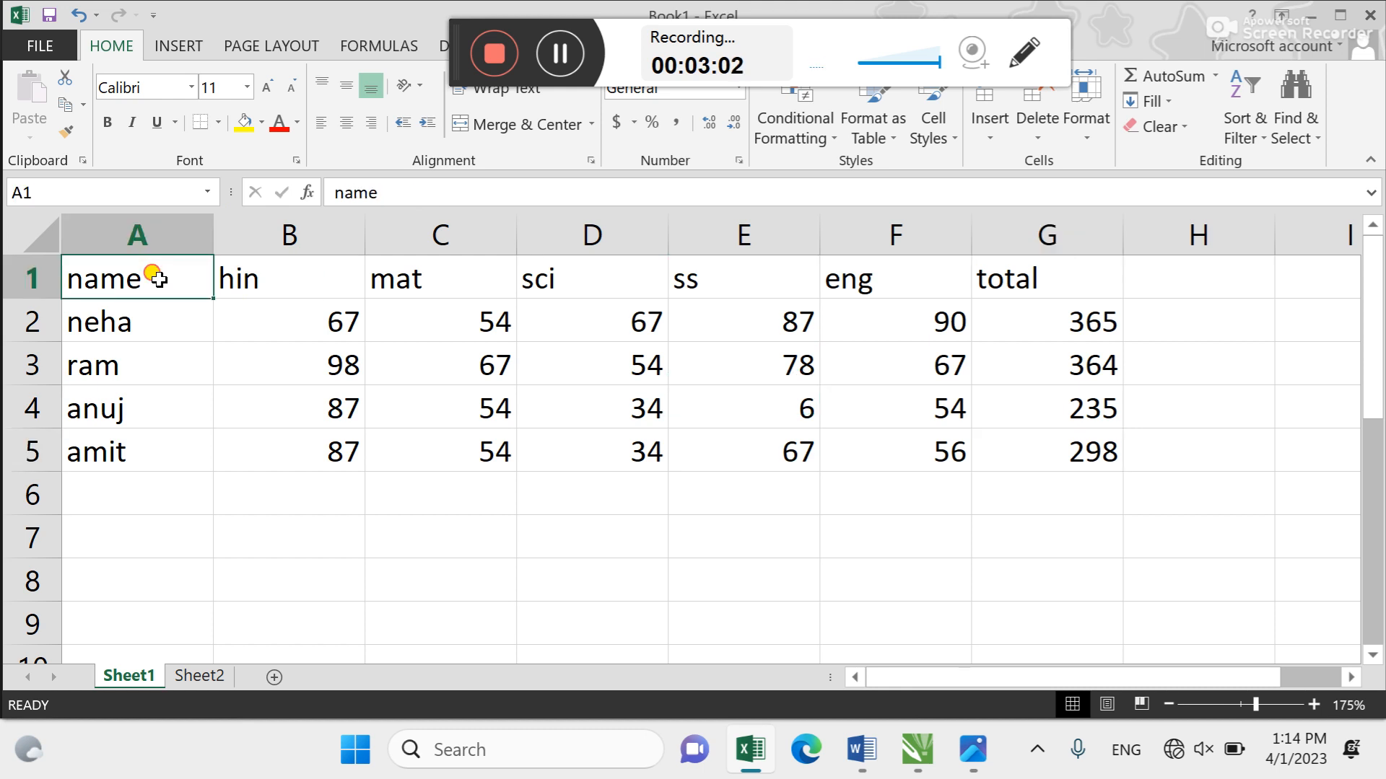
drag(158, 280, 1018, 443)
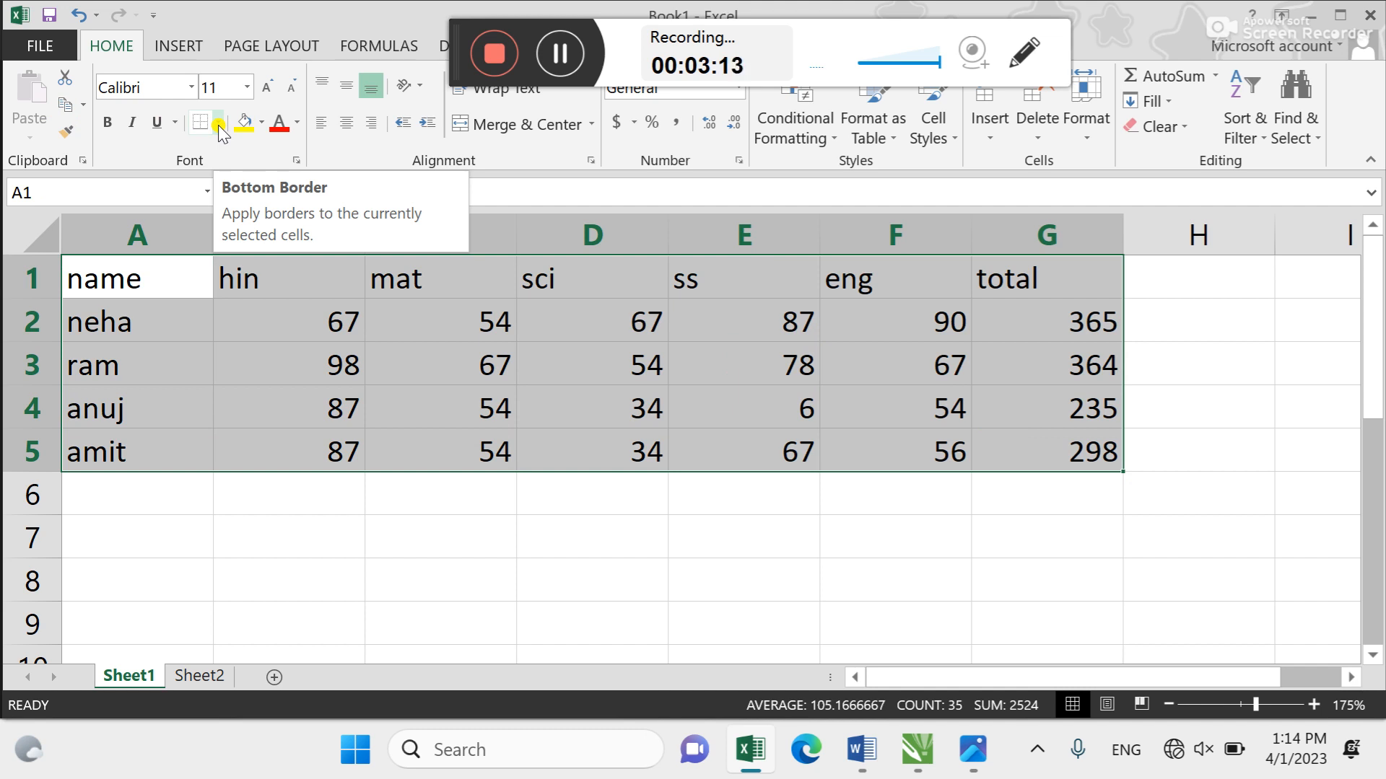
click(562, 338)
click(771, 389)
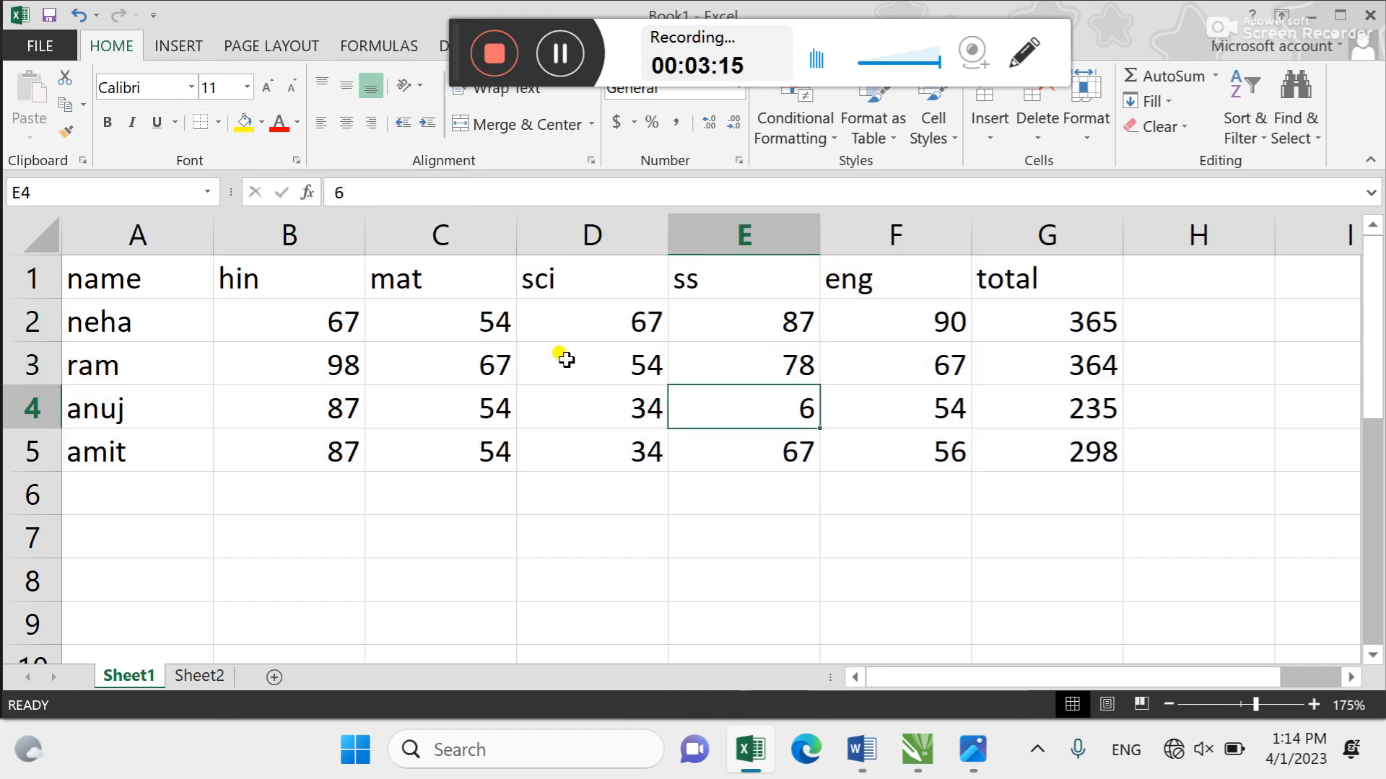
click(563, 357)
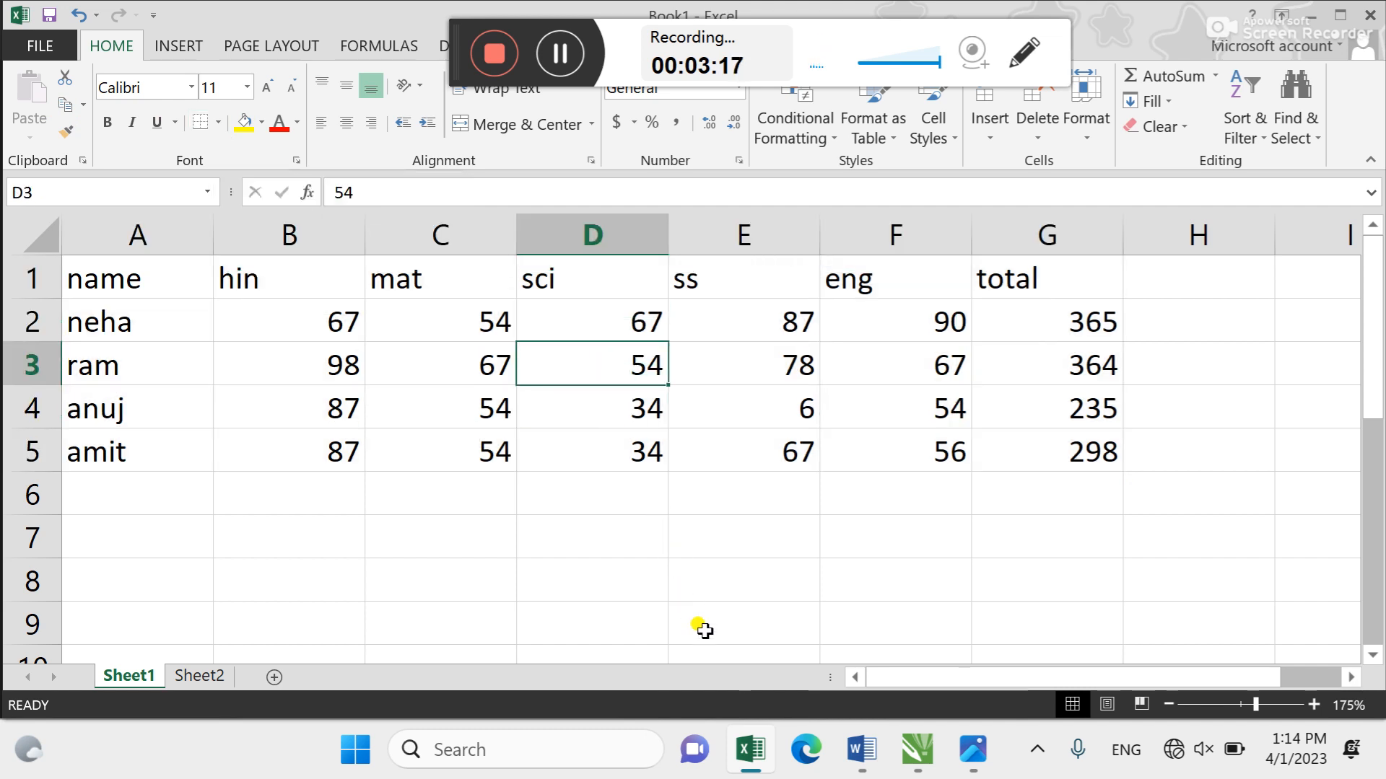
click(603, 548)
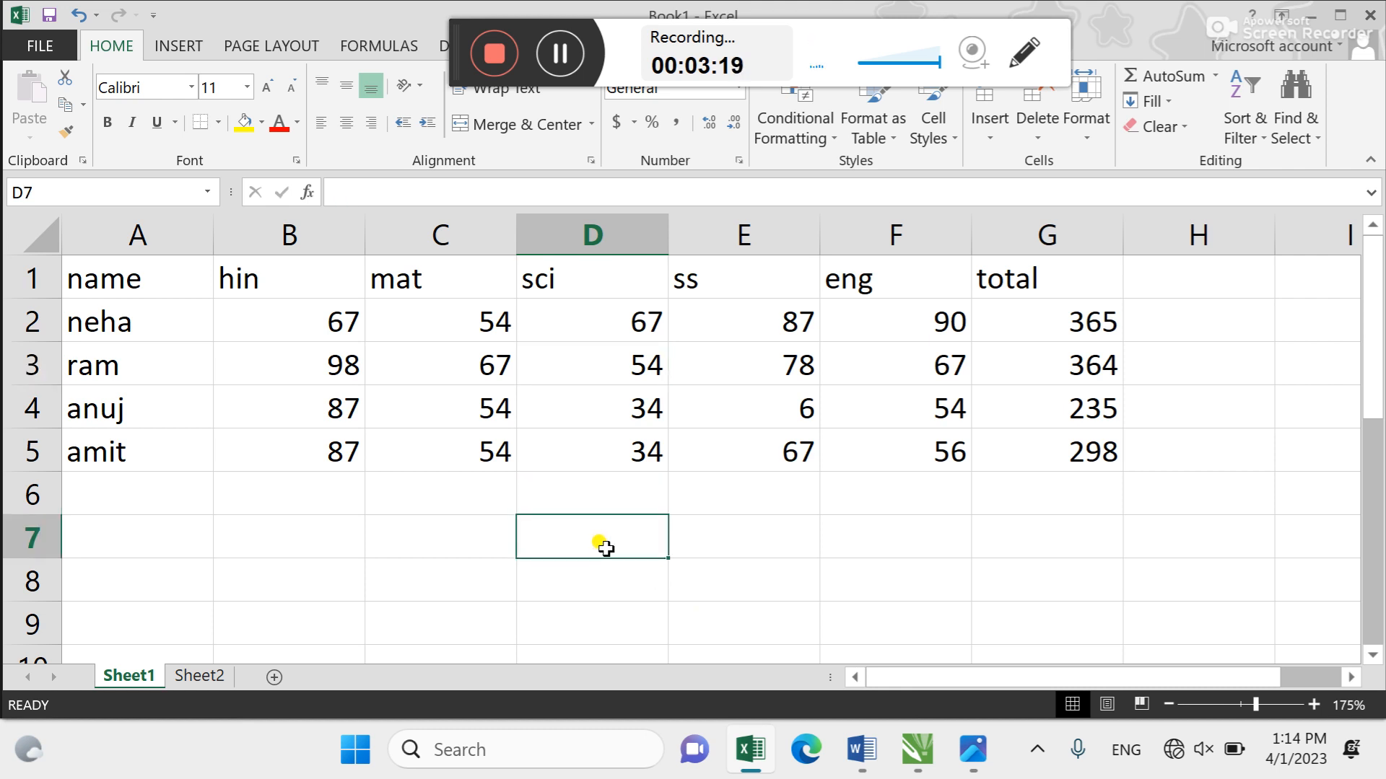
Apply All Borders to every cell of the worksheet
key(ctrl+a)
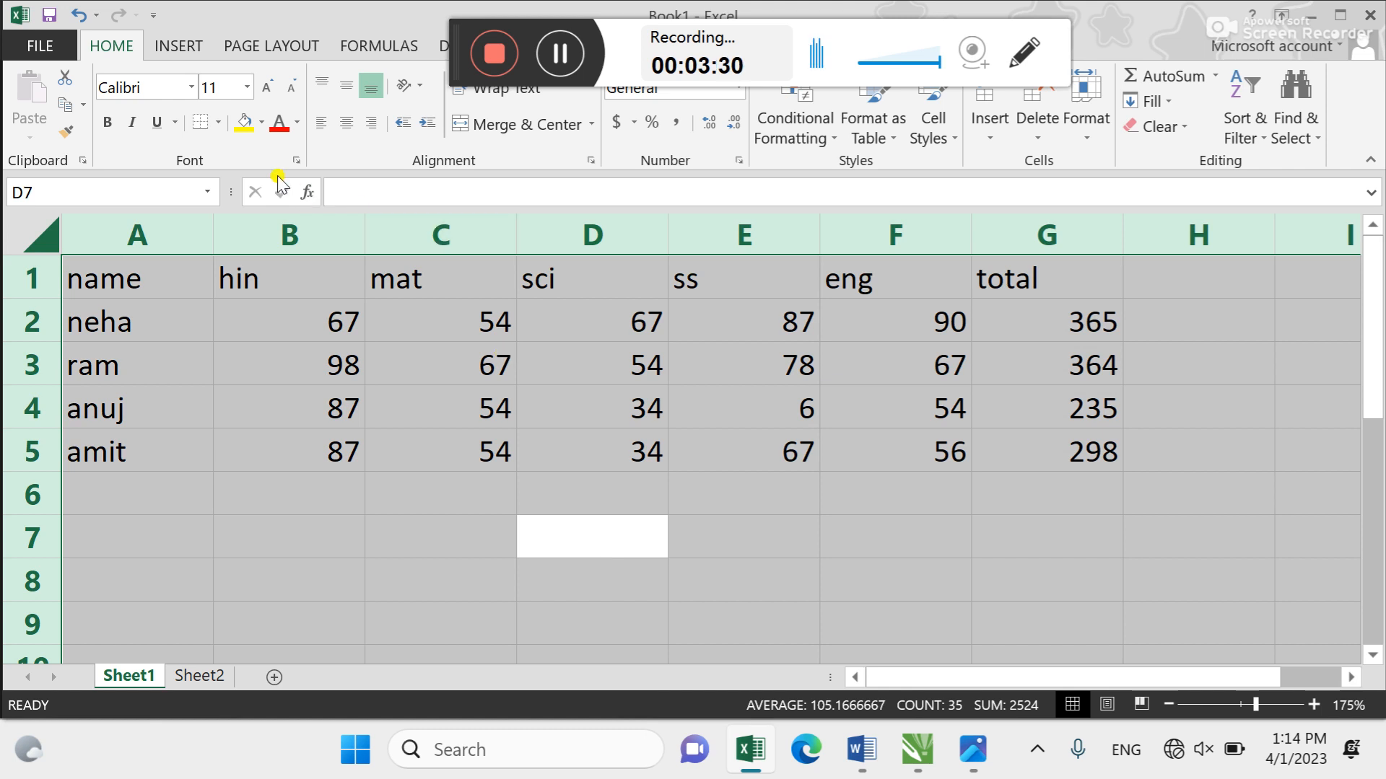
click(218, 123)
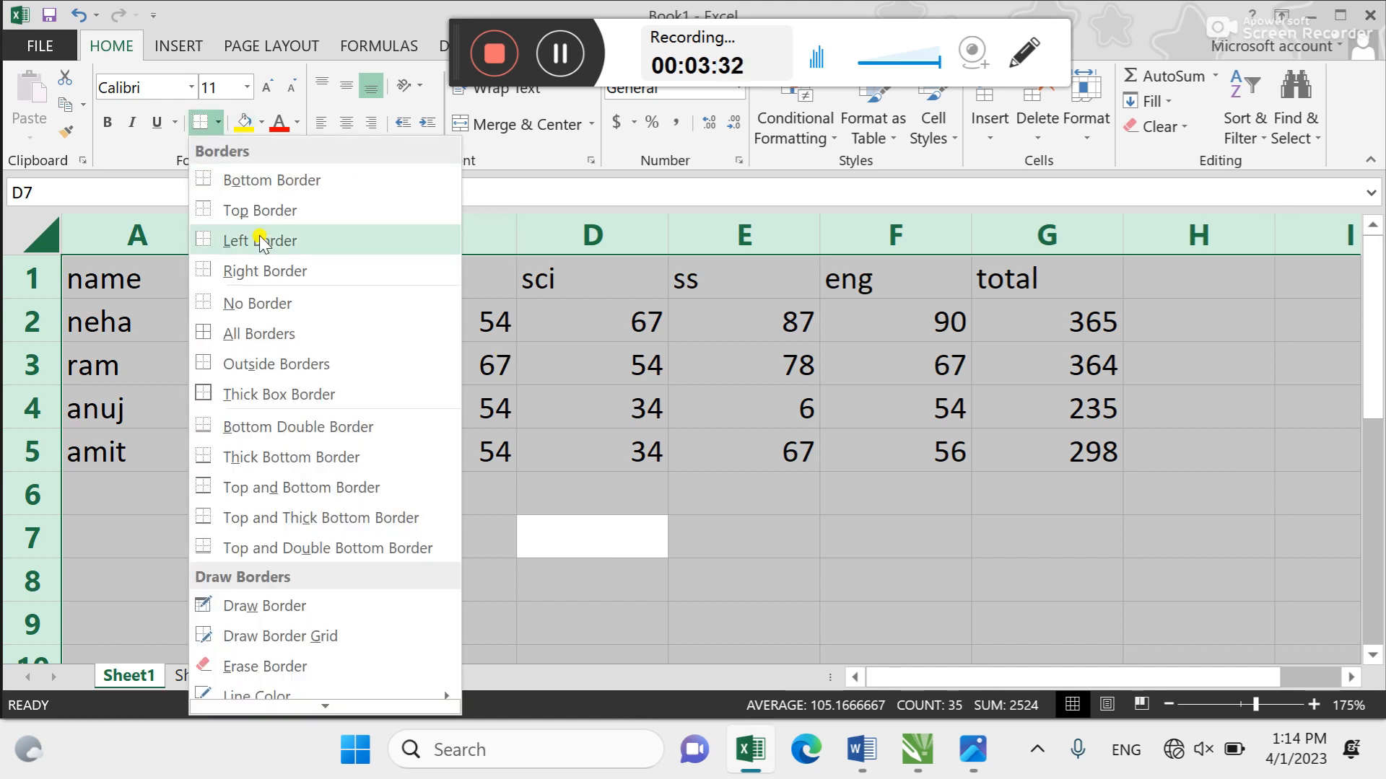
click(306, 325)
click(690, 530)
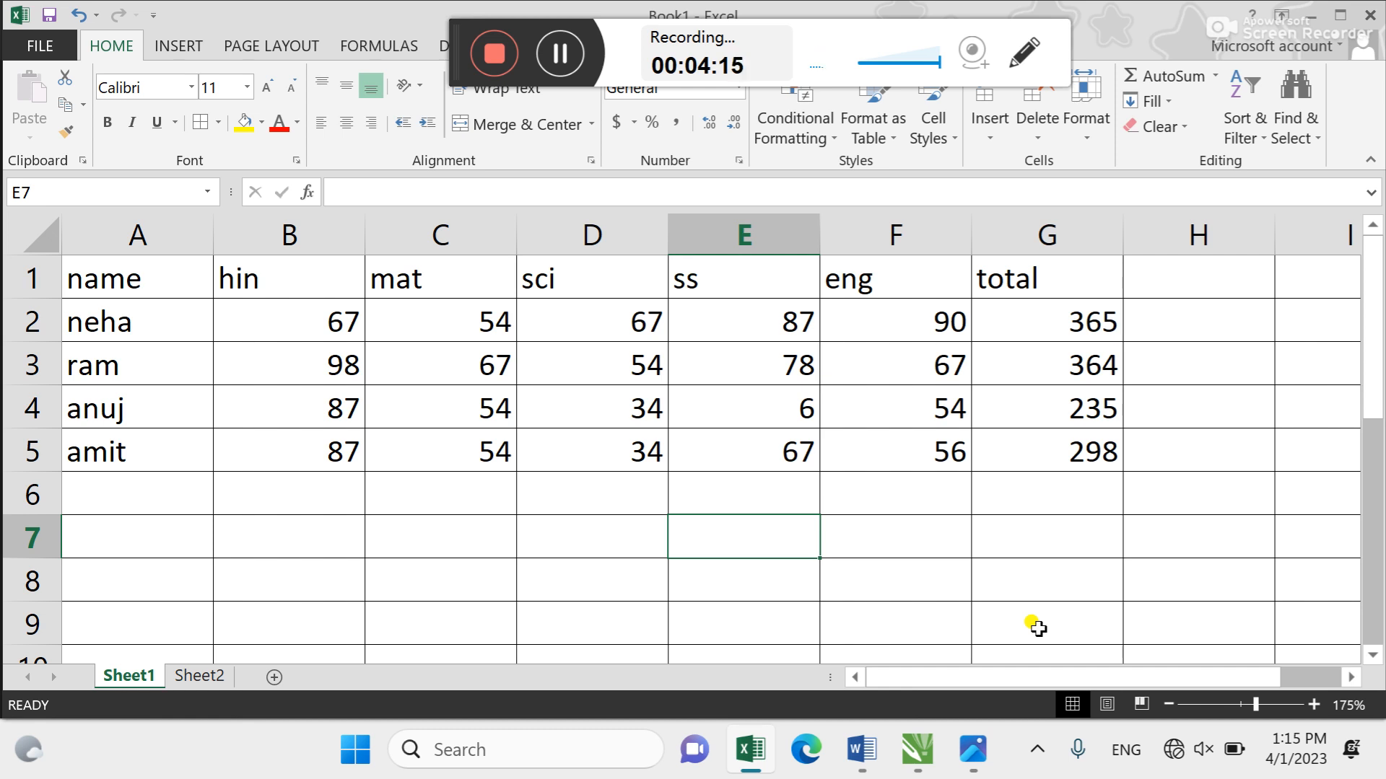
Remove the borders from the whole worksheet with No Border
key(ctrl+a)
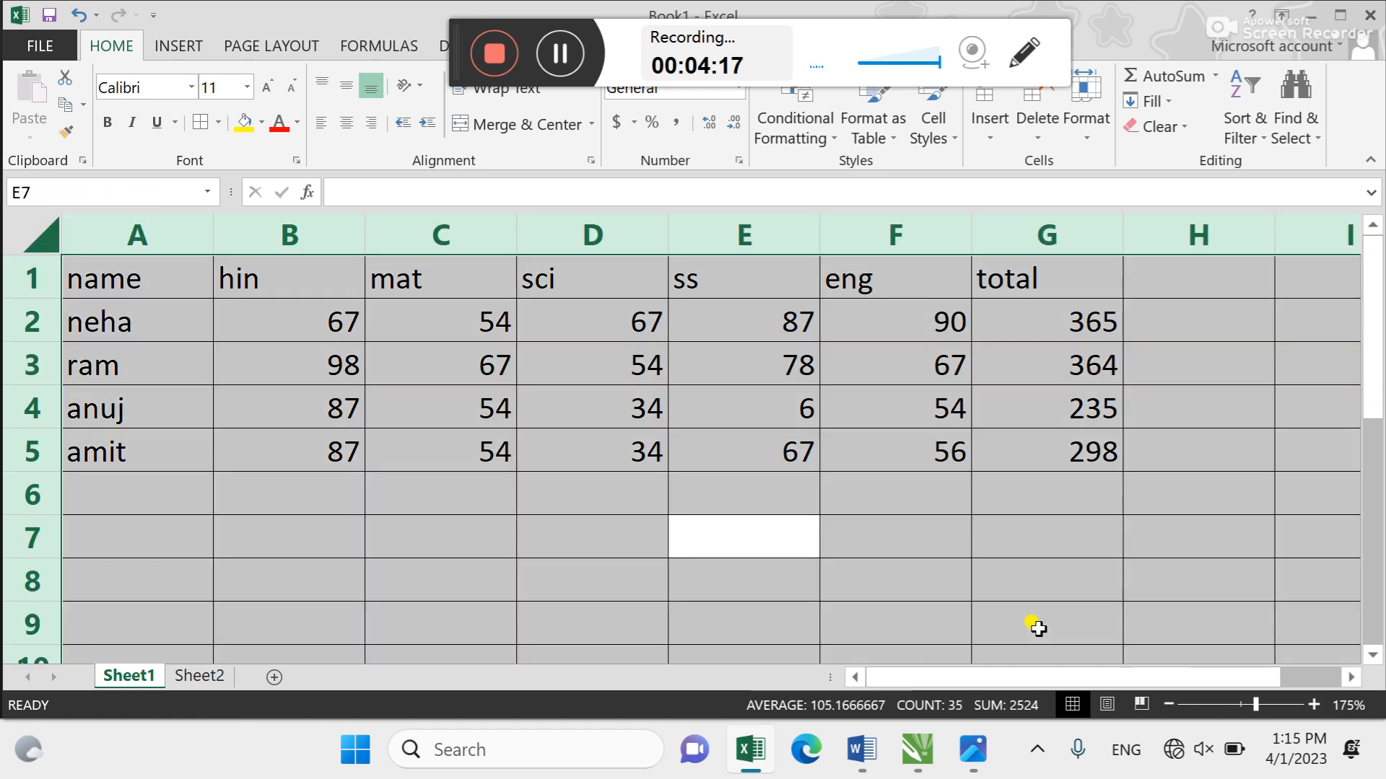
click(218, 123)
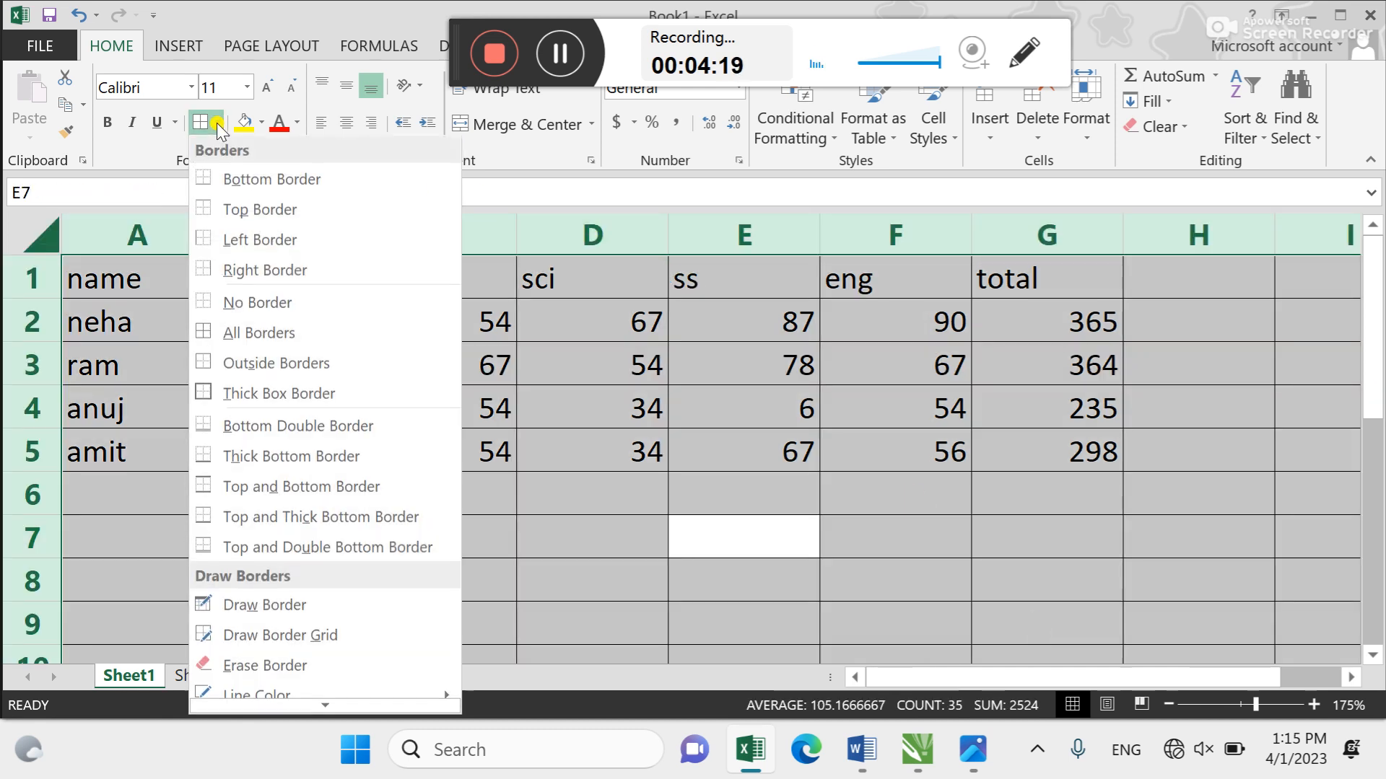
click(317, 303)
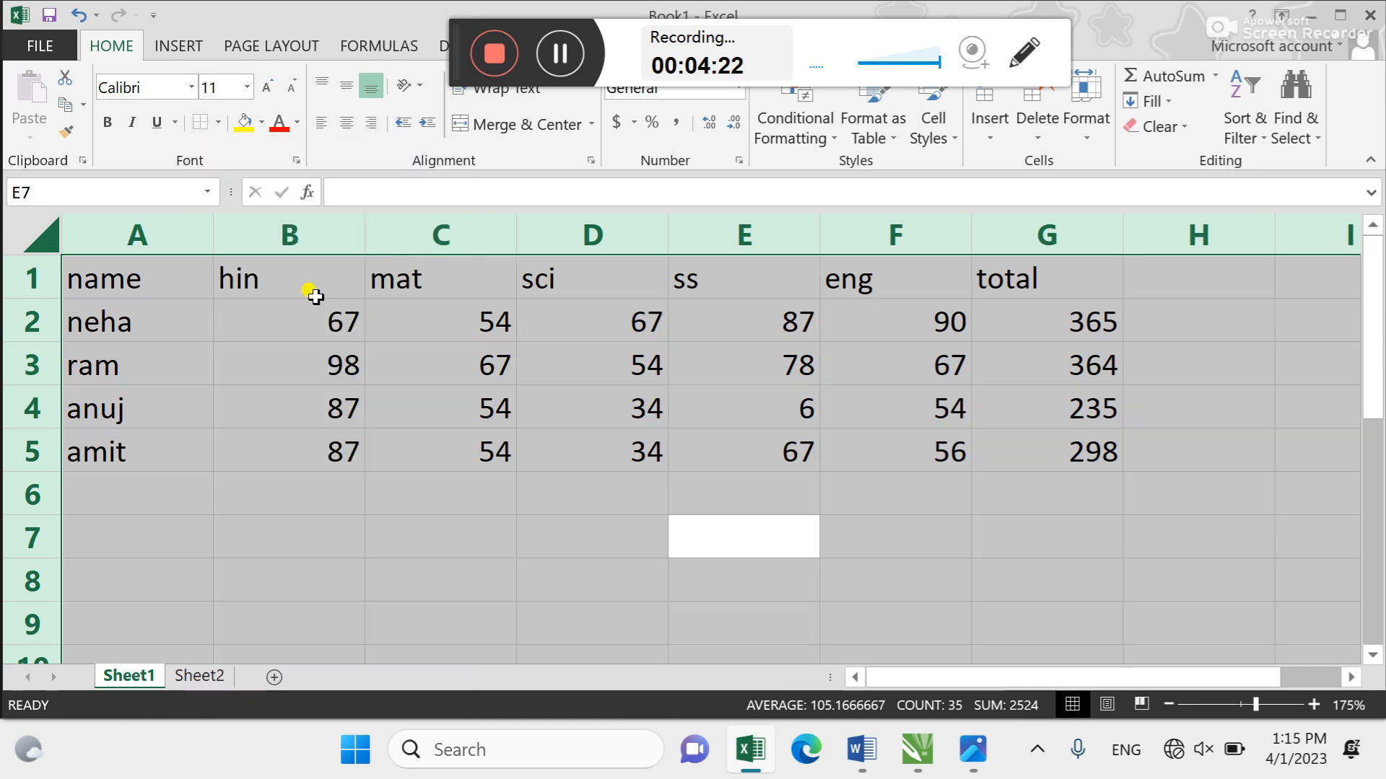
click(1012, 469)
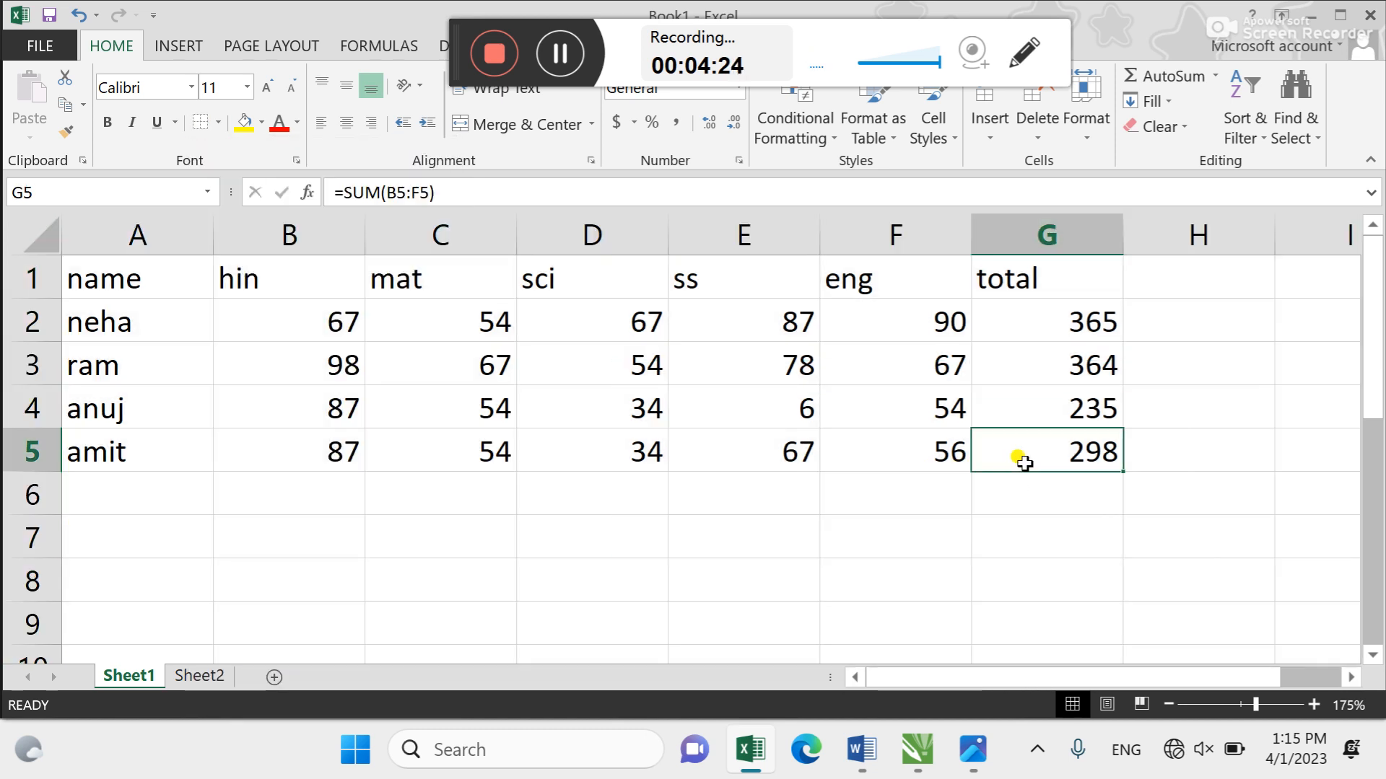
Apply All Borders to the whole marks table A1:G5 only
click(559, 410)
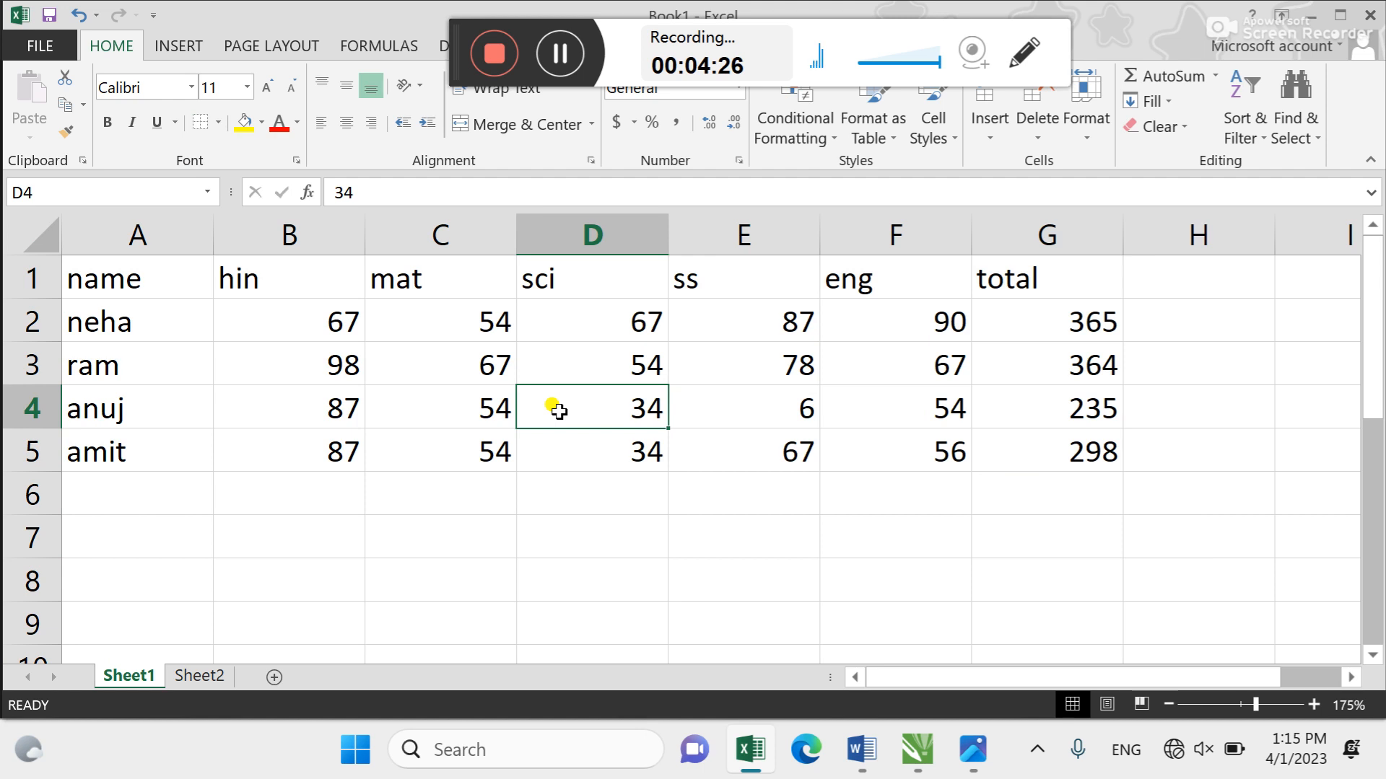
key(ctrl+a)
key(ctrl+q)
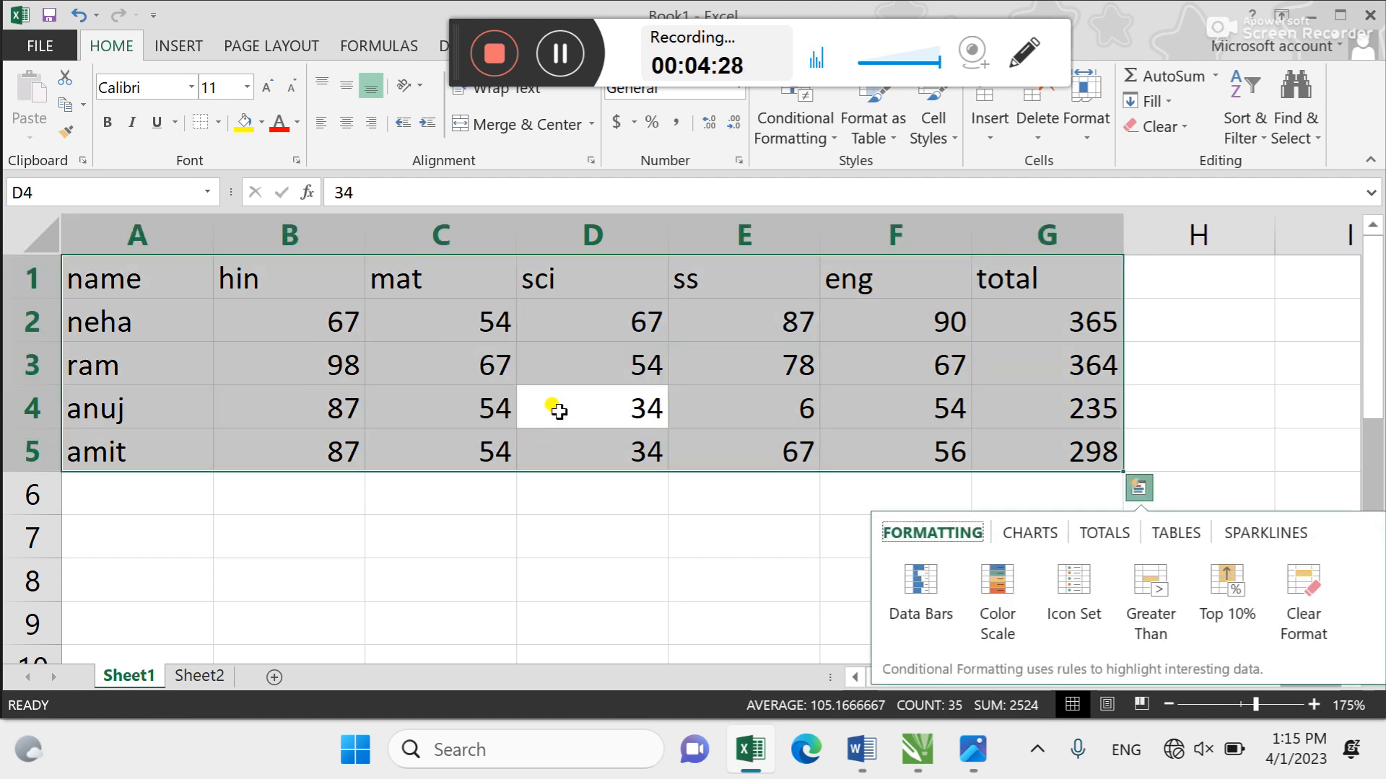
click(218, 122)
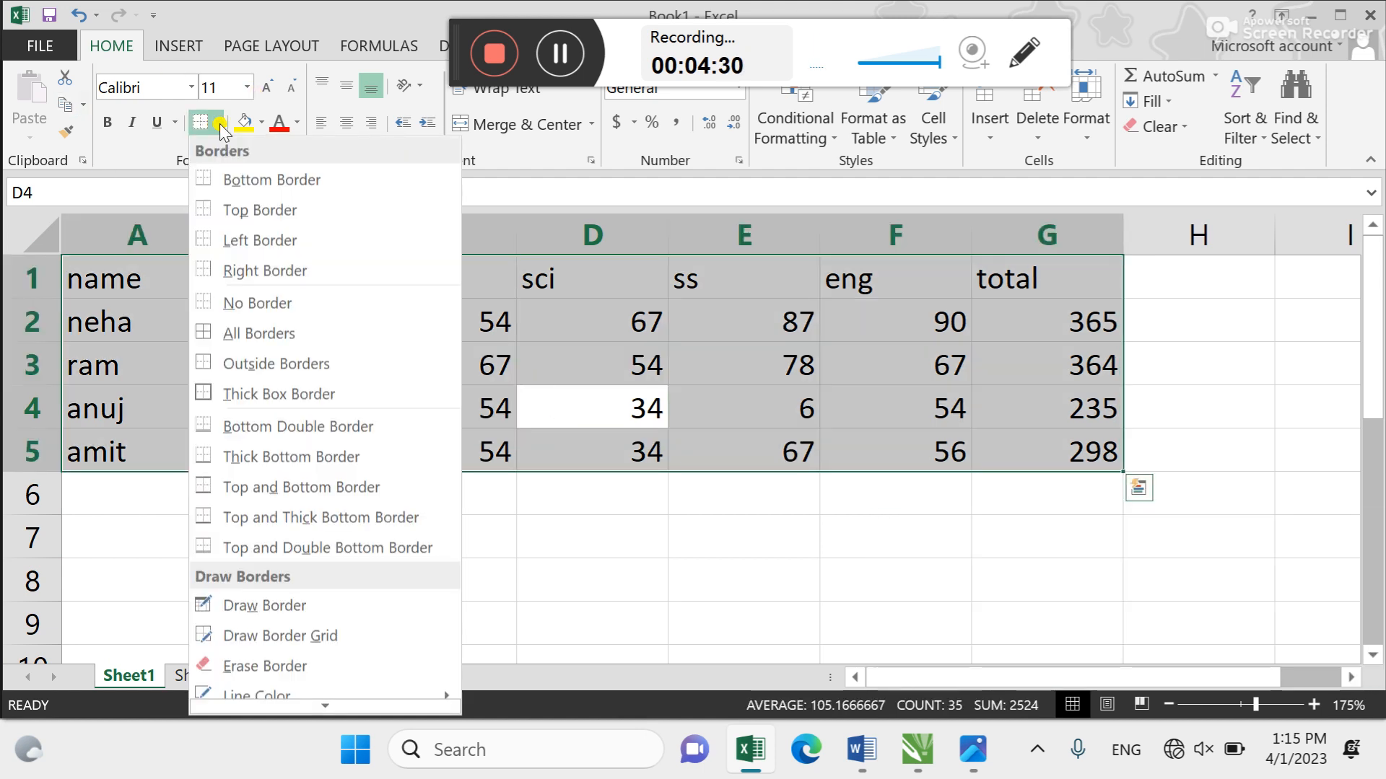
click(334, 333)
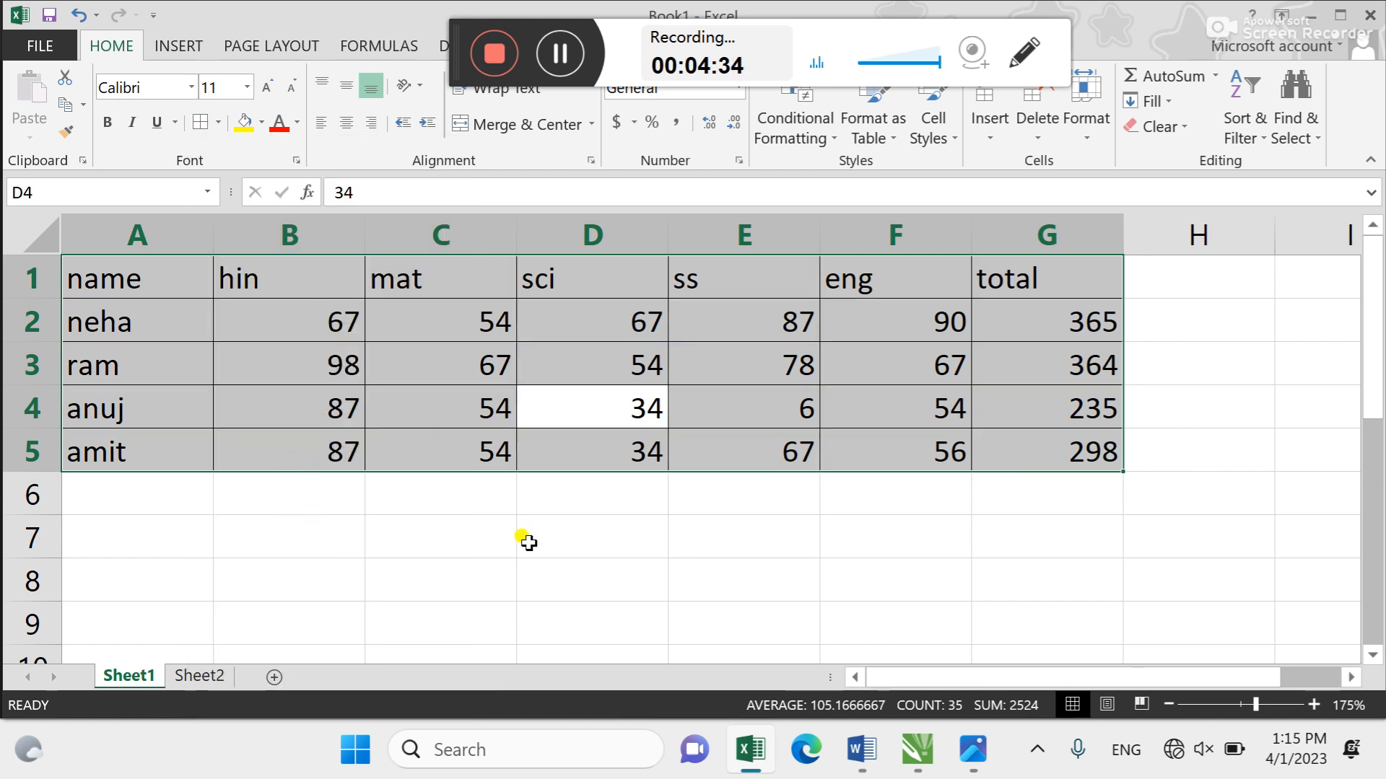
click(498, 557)
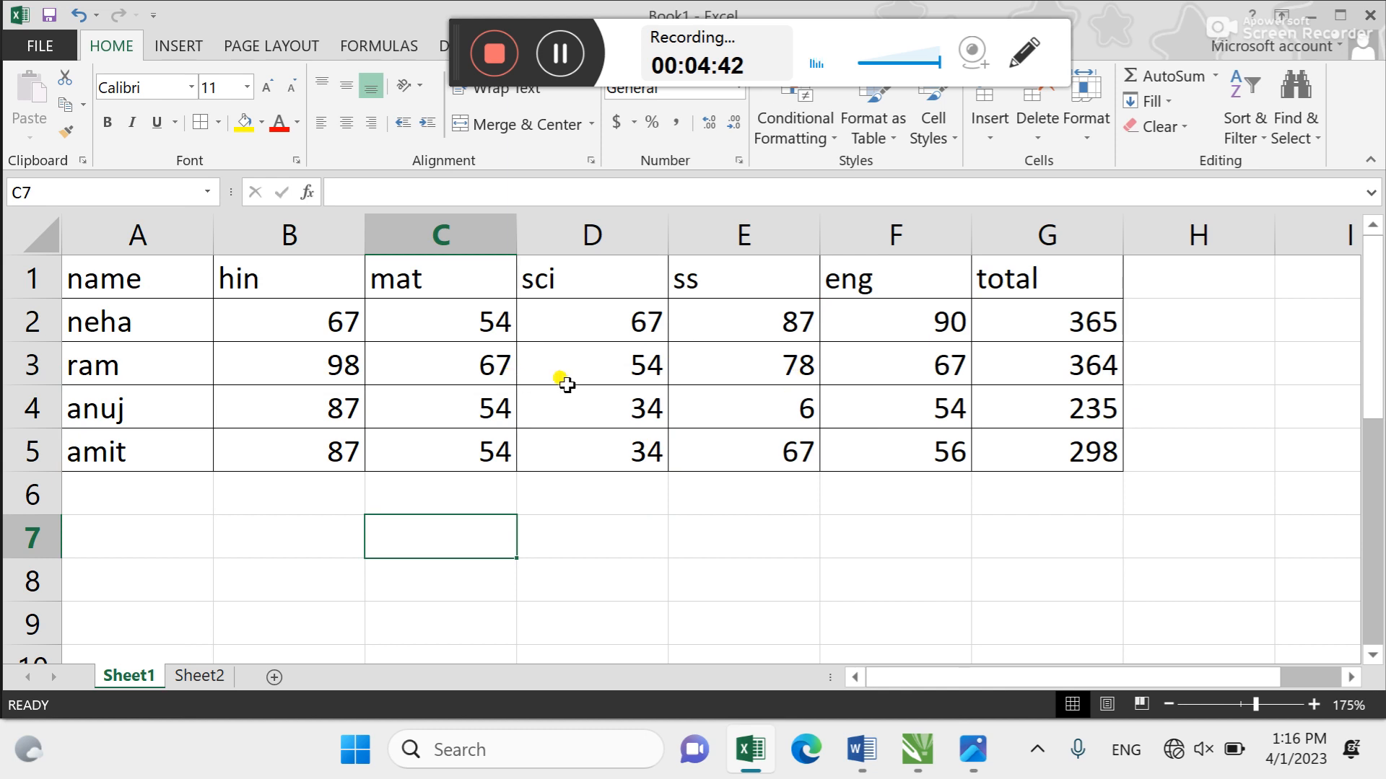
Select the header cells A1:G1, then reselect from A1 one cell at a time to E1 and collapse the selection to A1
click(607, 389)
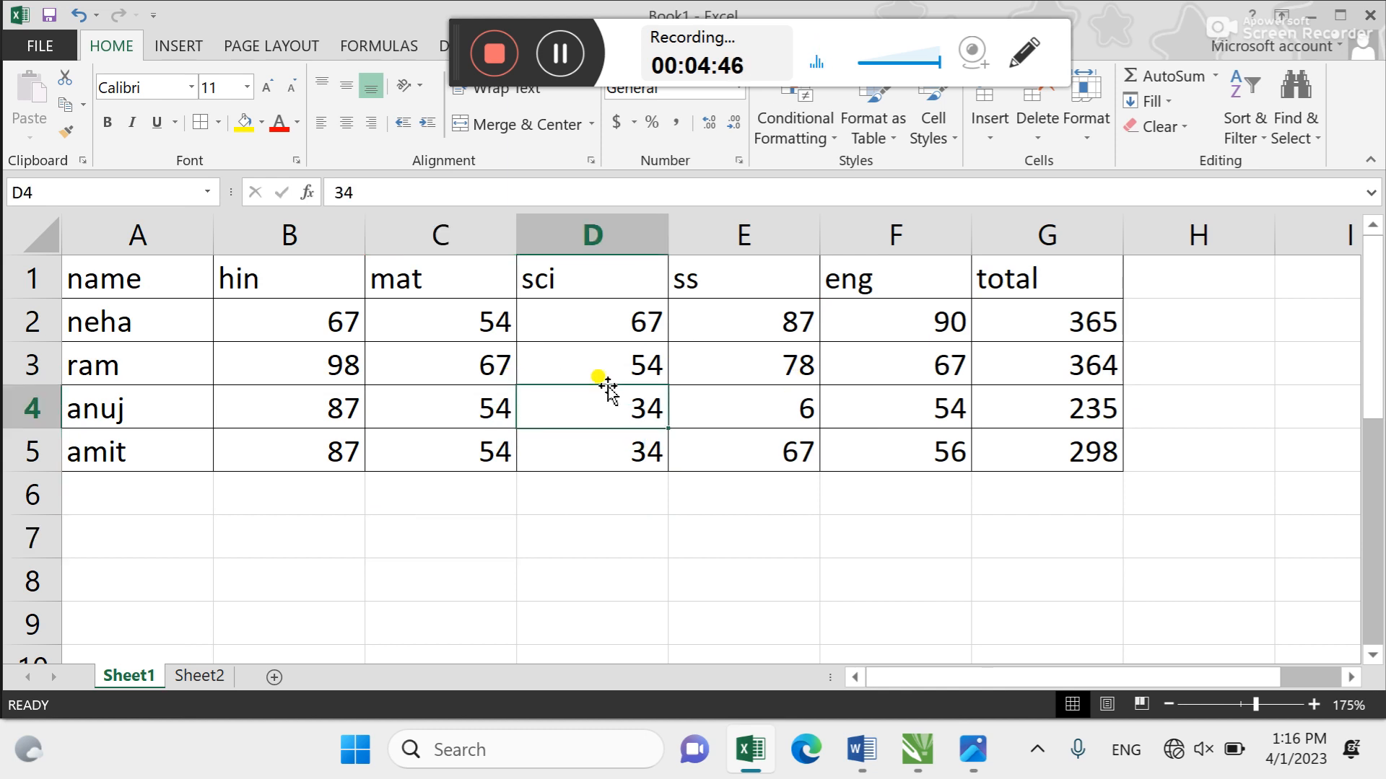
drag(136, 273, 1023, 274)
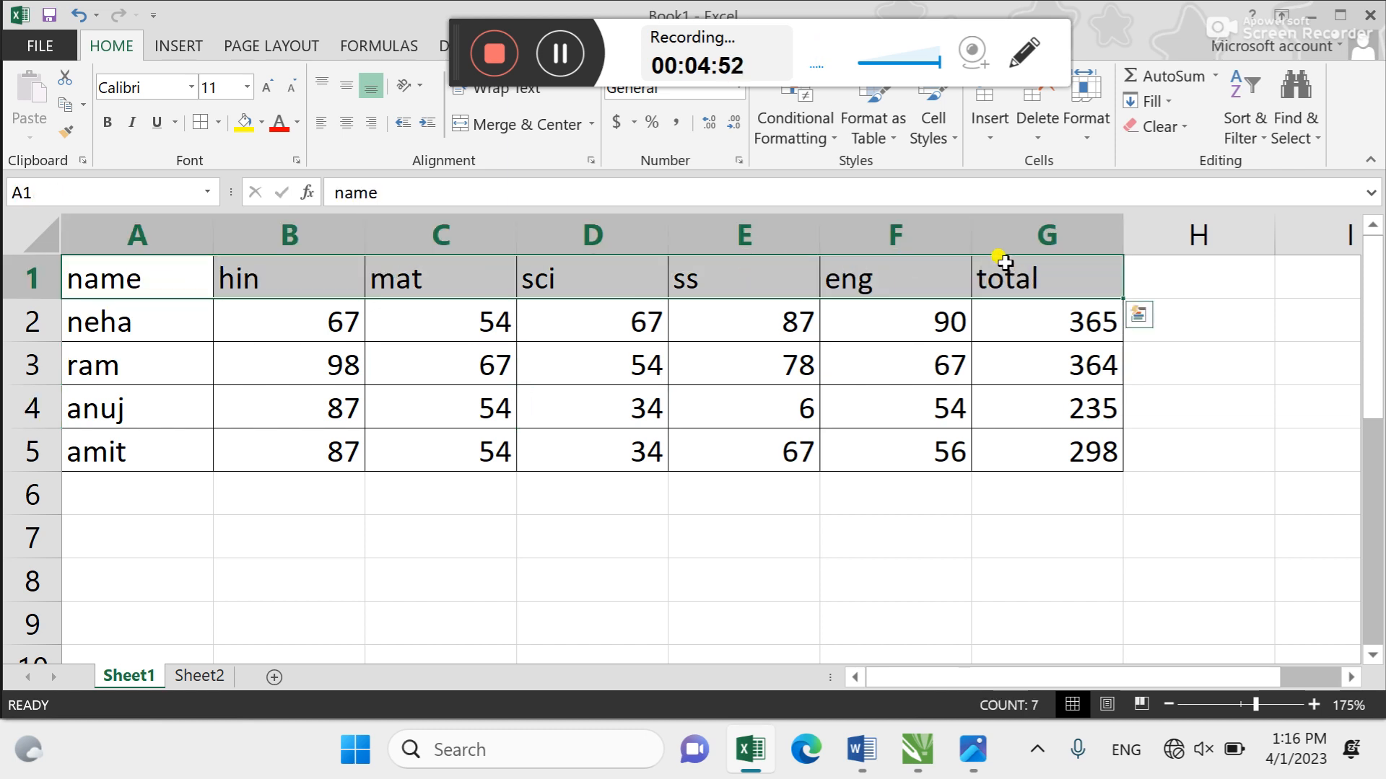
key(Left)
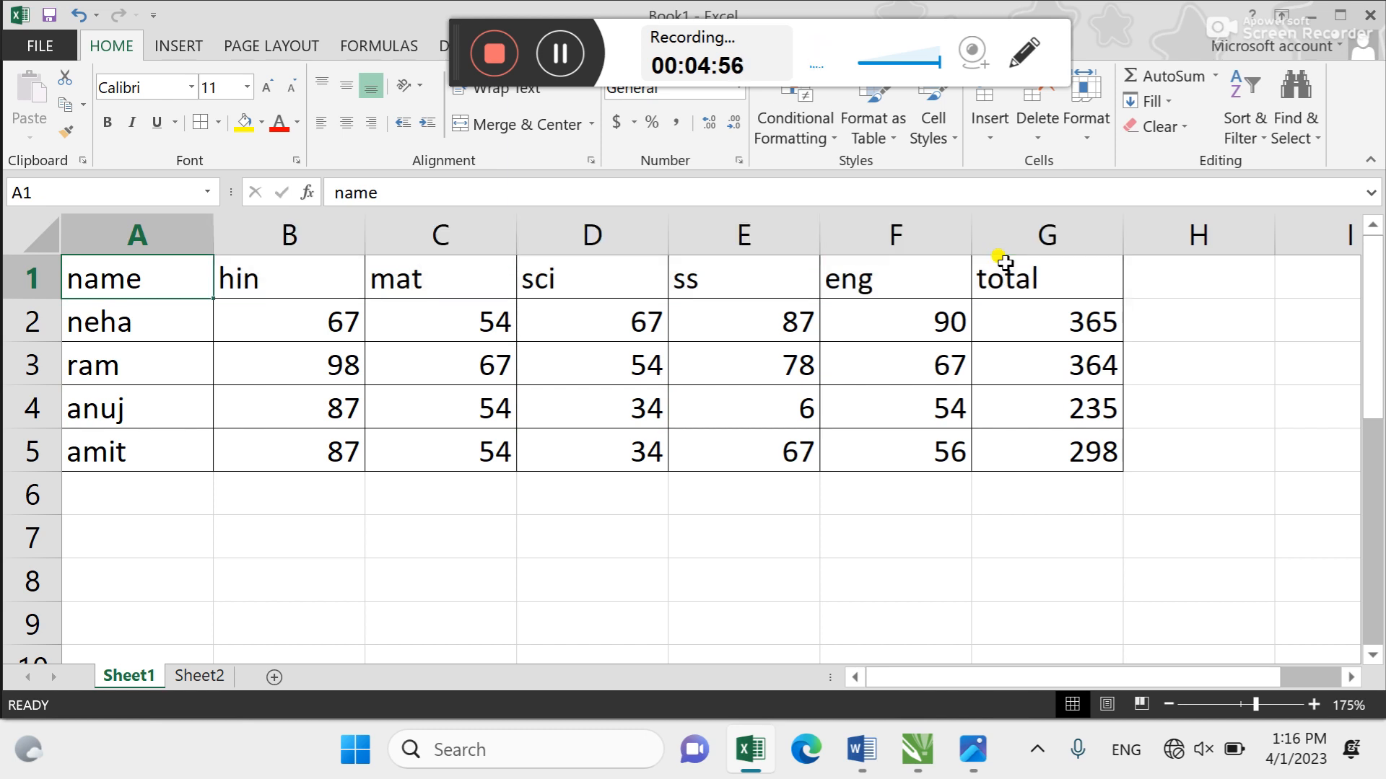
key(shift+Right)
key(shift+Right)
key(shift+Right)
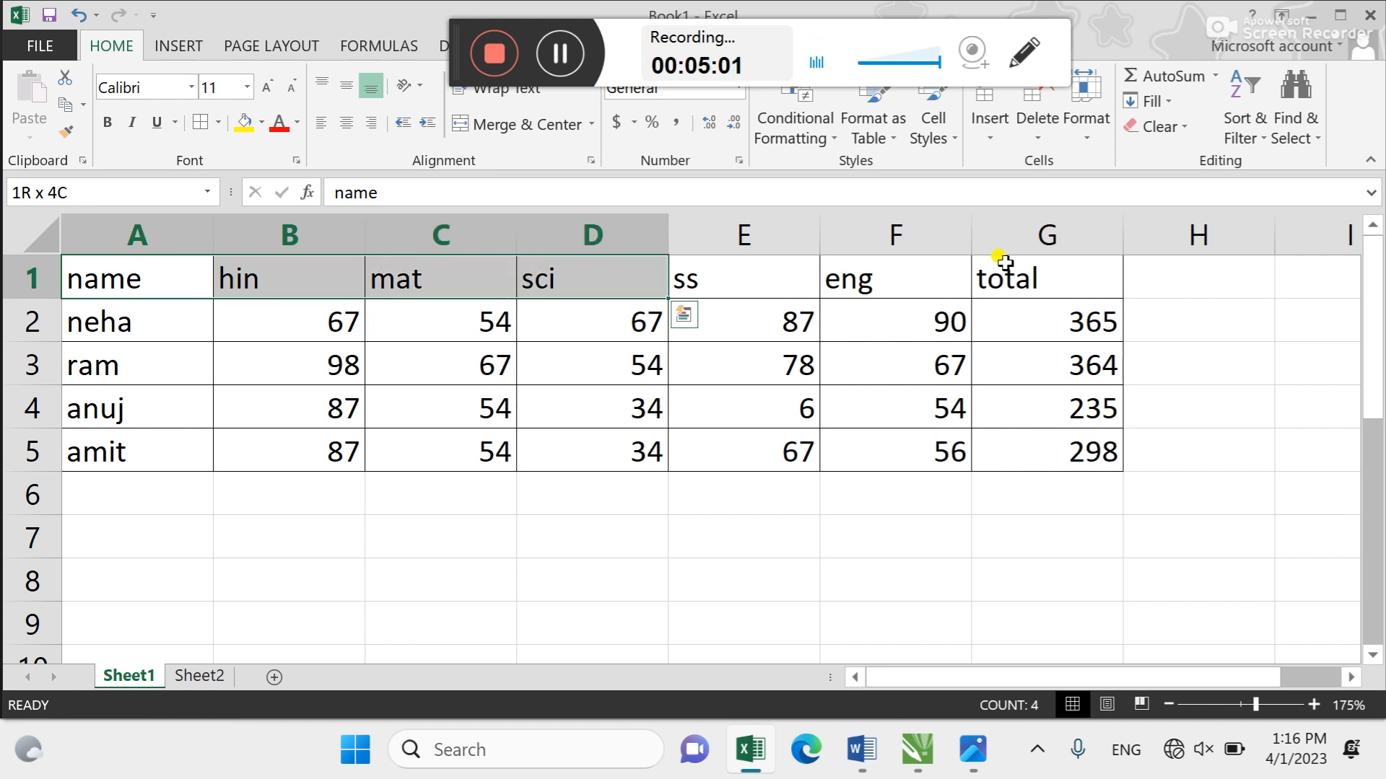
key(shift+Right)
key(Left)
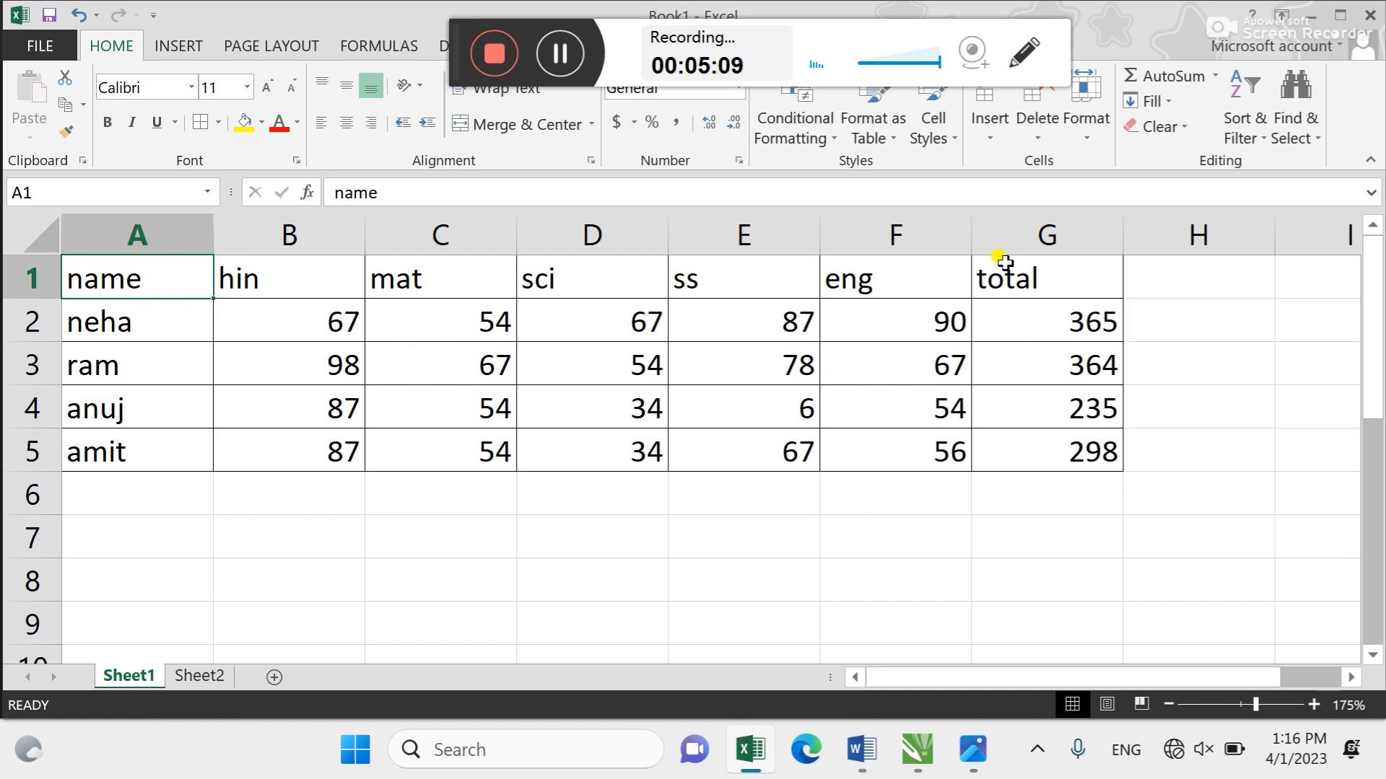
Format the header row A1:G1 as bold, italic and underlined
shift+click(1006, 262)
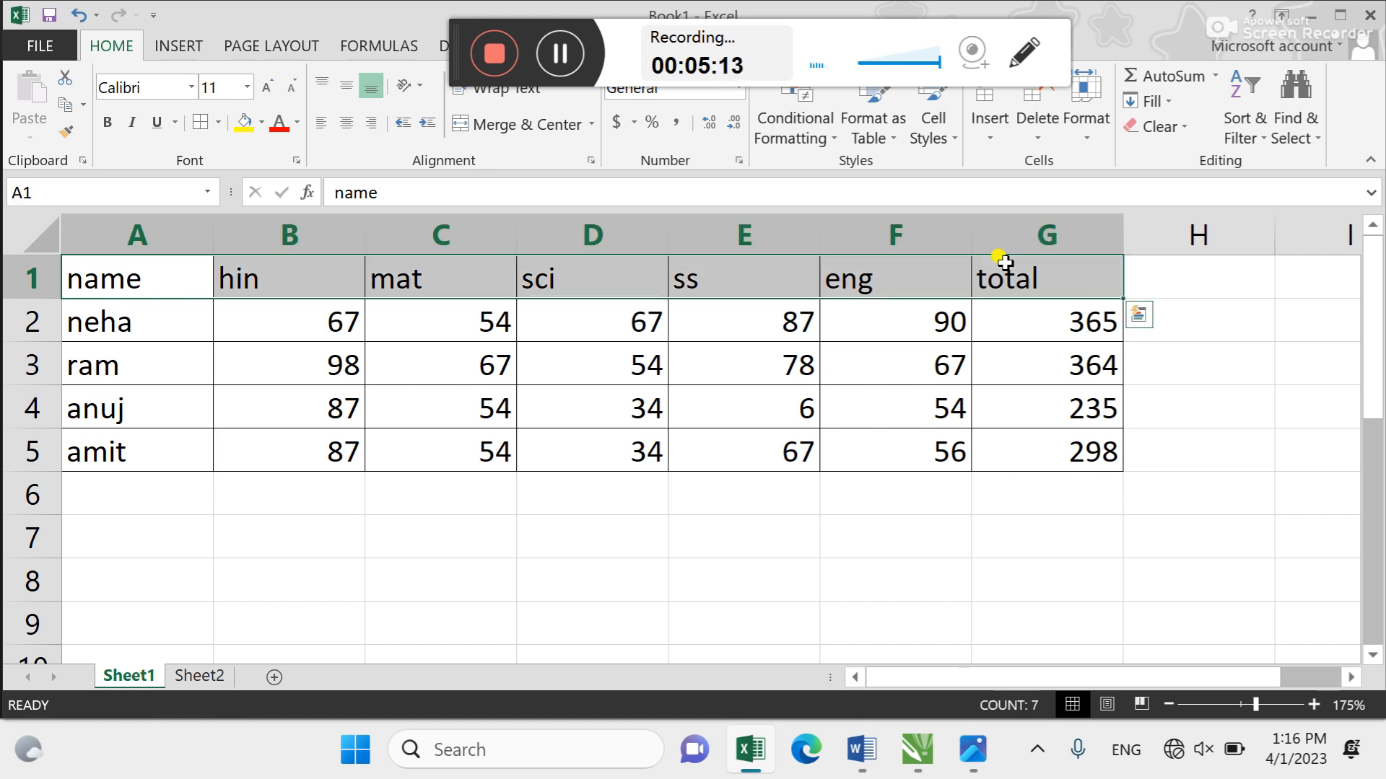
key(ctrl+b)
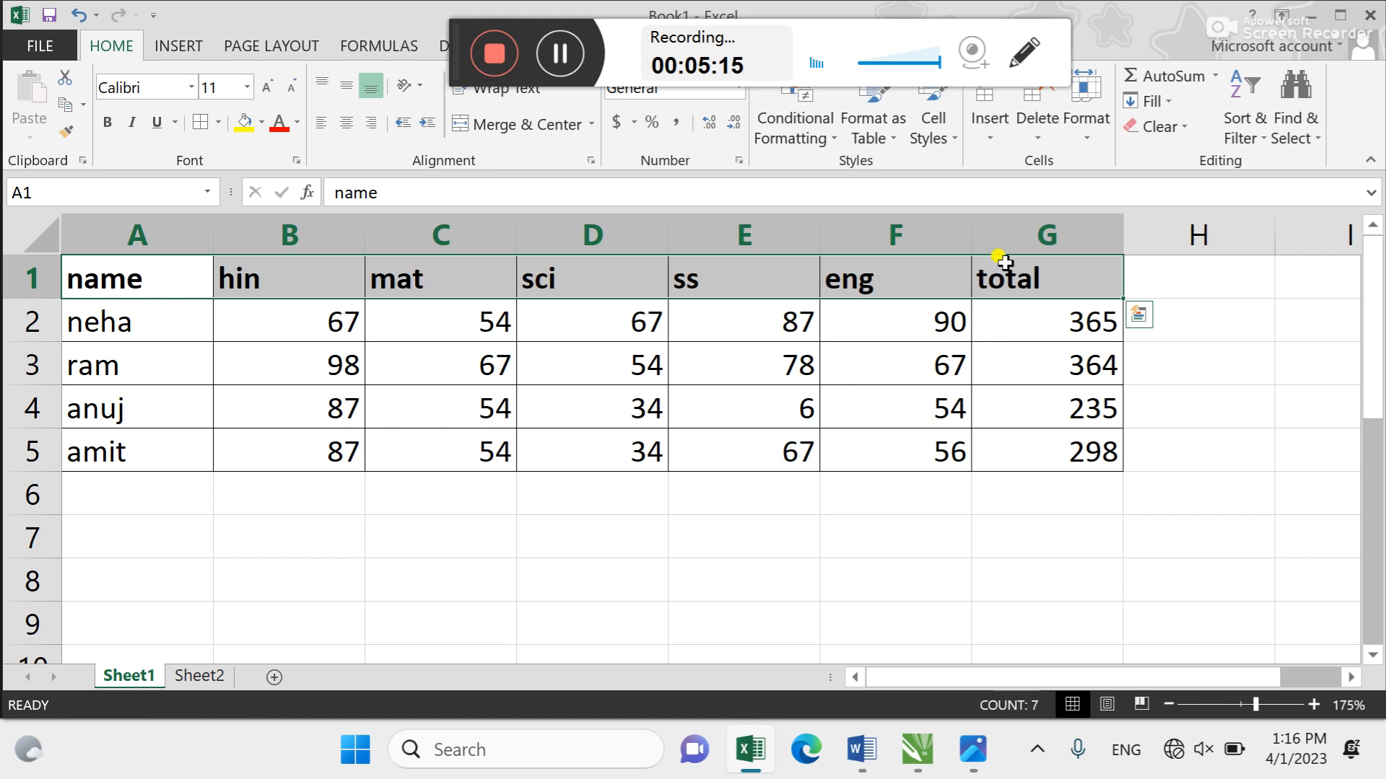
key(ctrl+i)
key(ctrl+u)
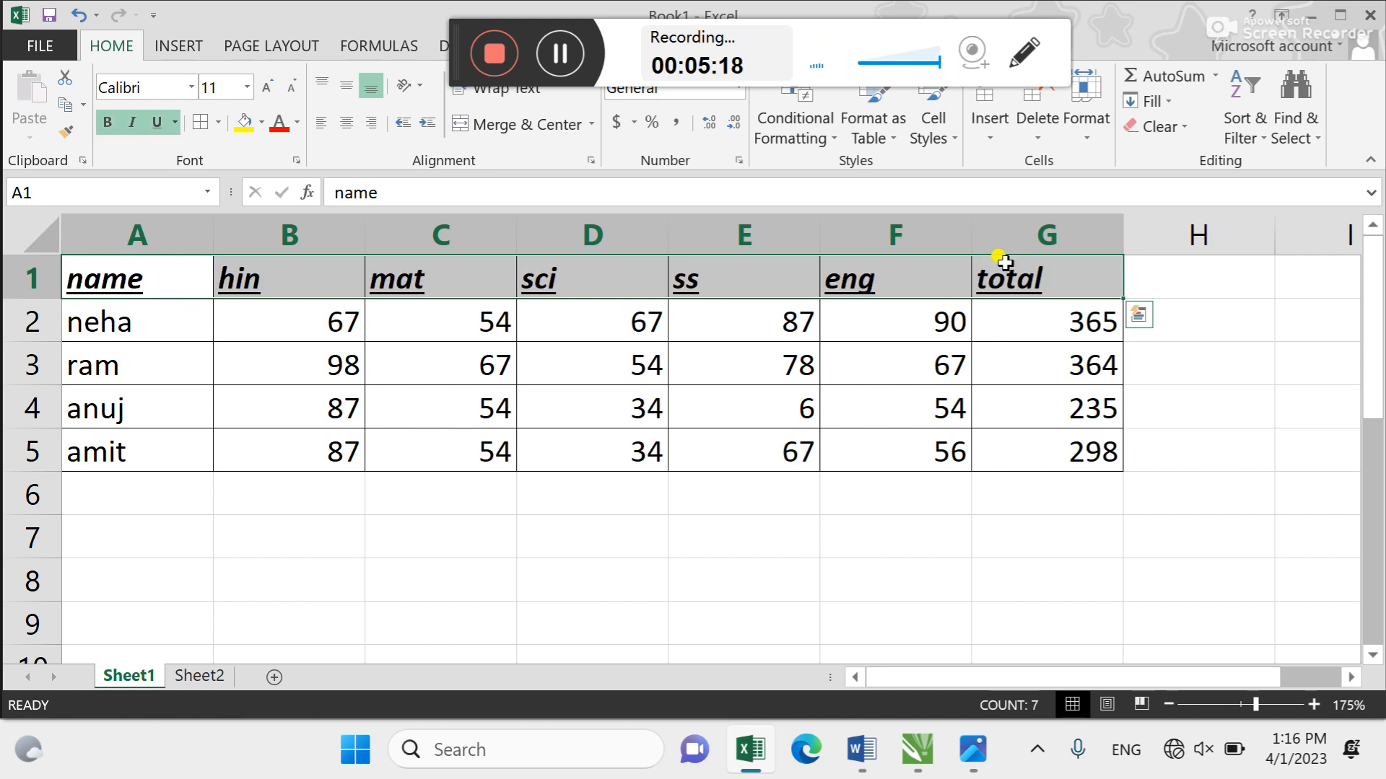
Remove the italic, underline and bold formatting from the header row A1:G1
key(ctrl+i)
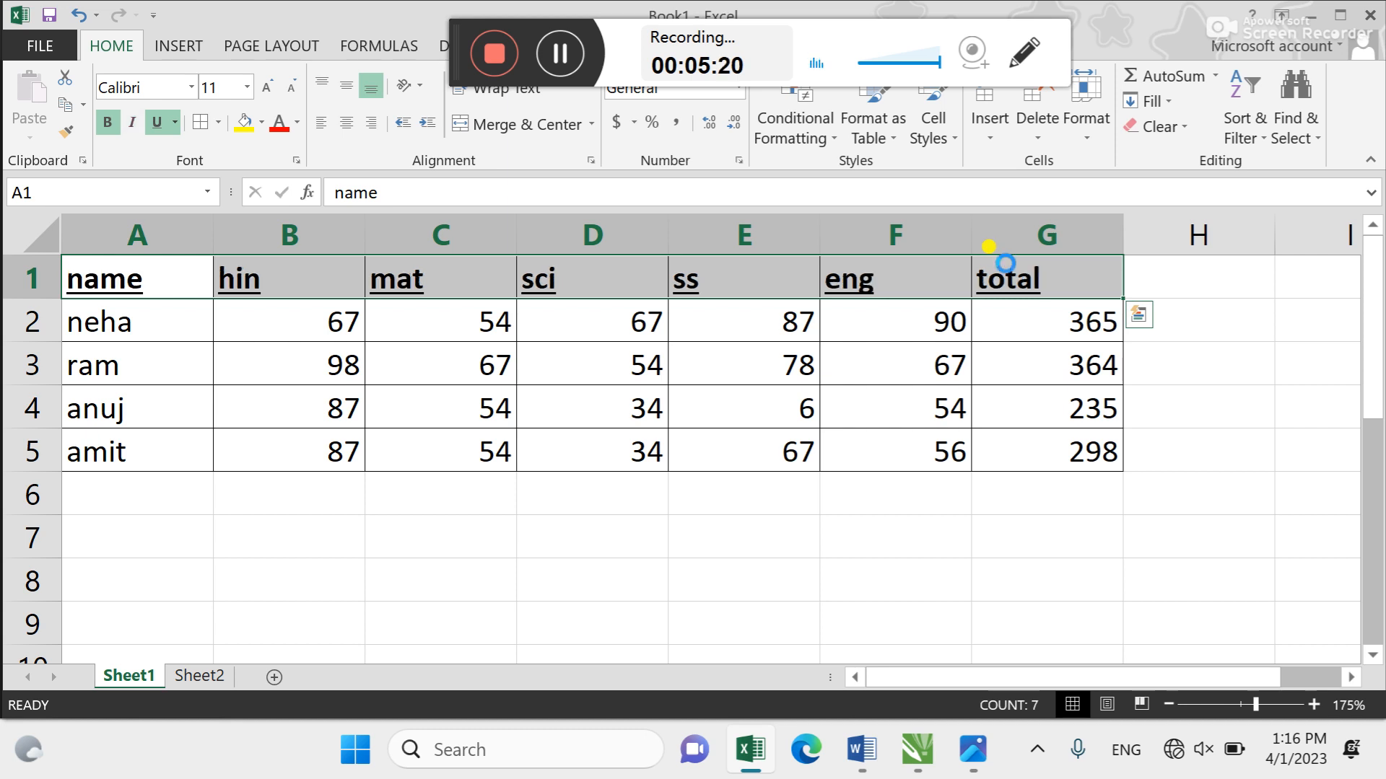
key(ctrl+u)
key(ctrl+b)
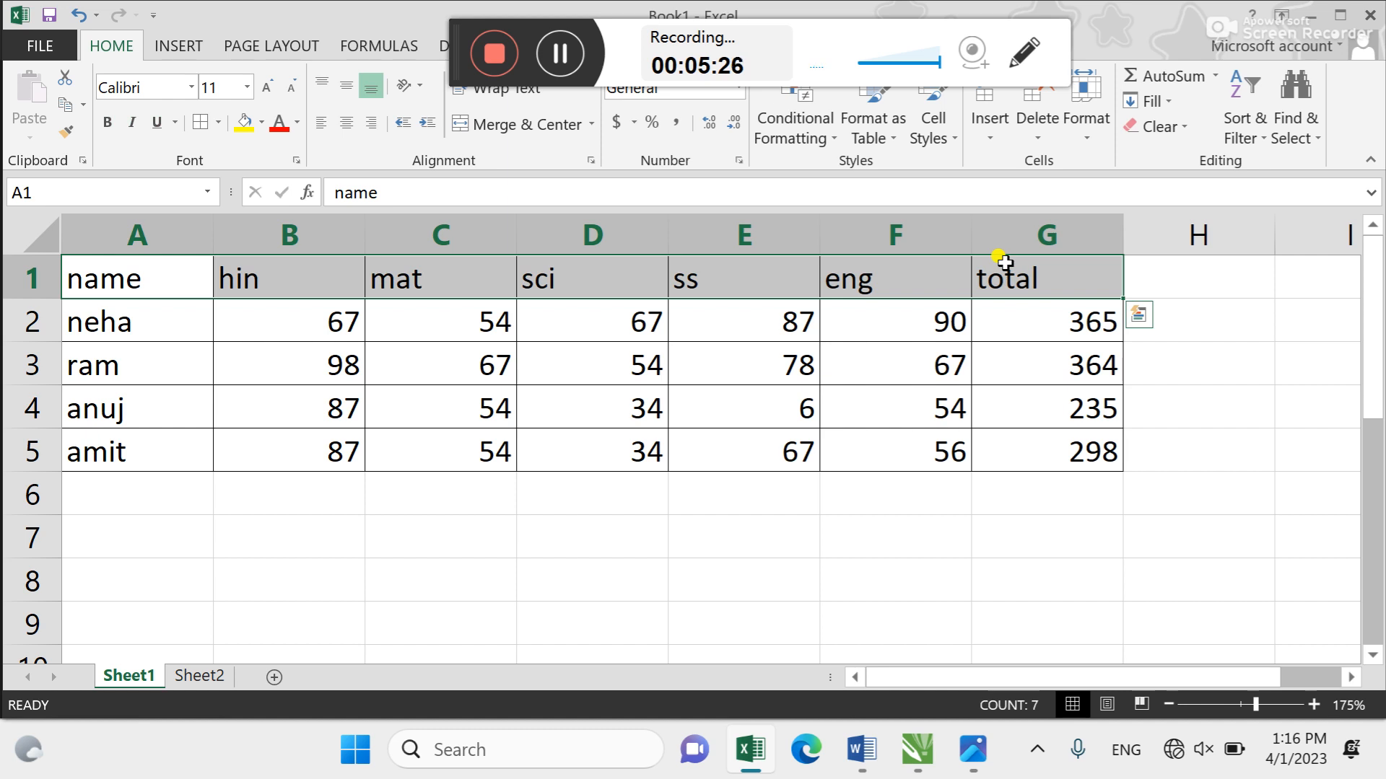
Set the width of all columns in the marks table, A to G, to 12
click(561, 56)
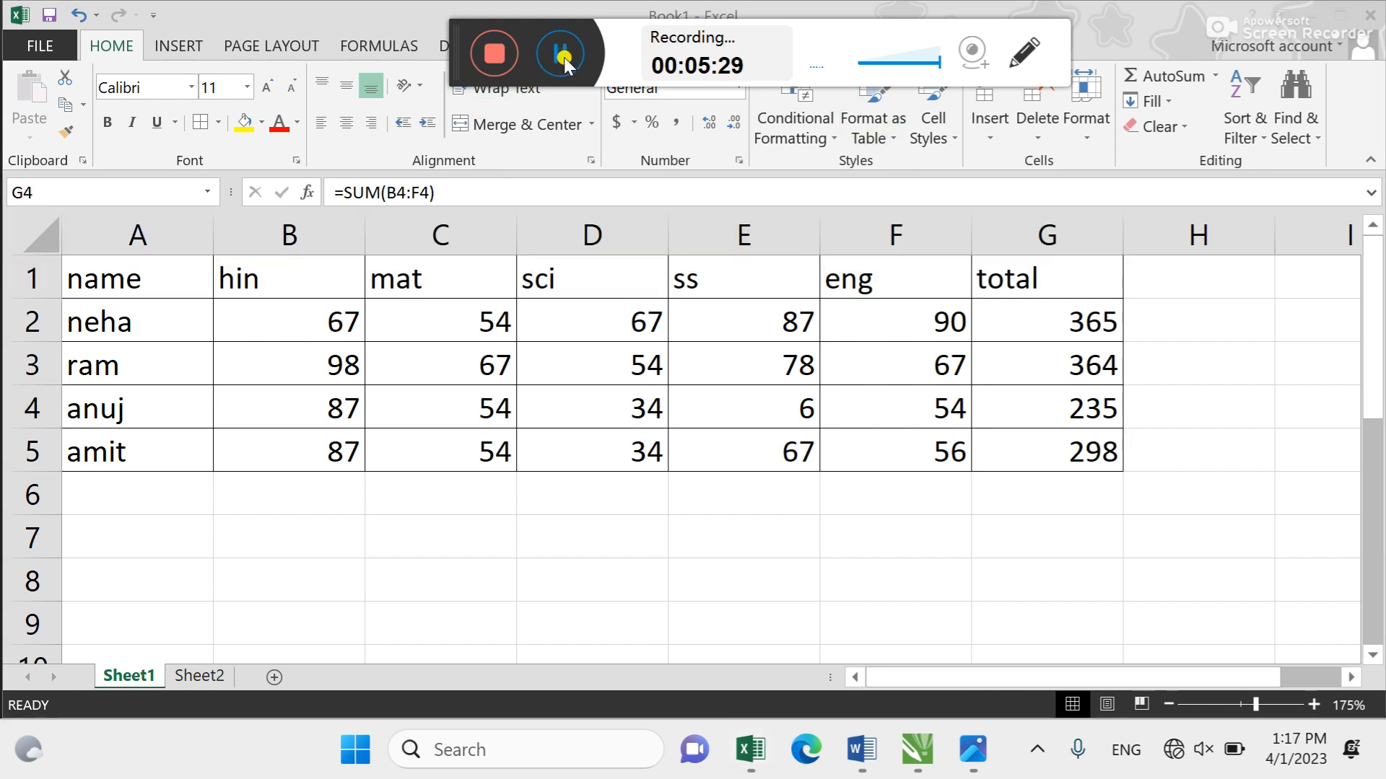
click(440, 358)
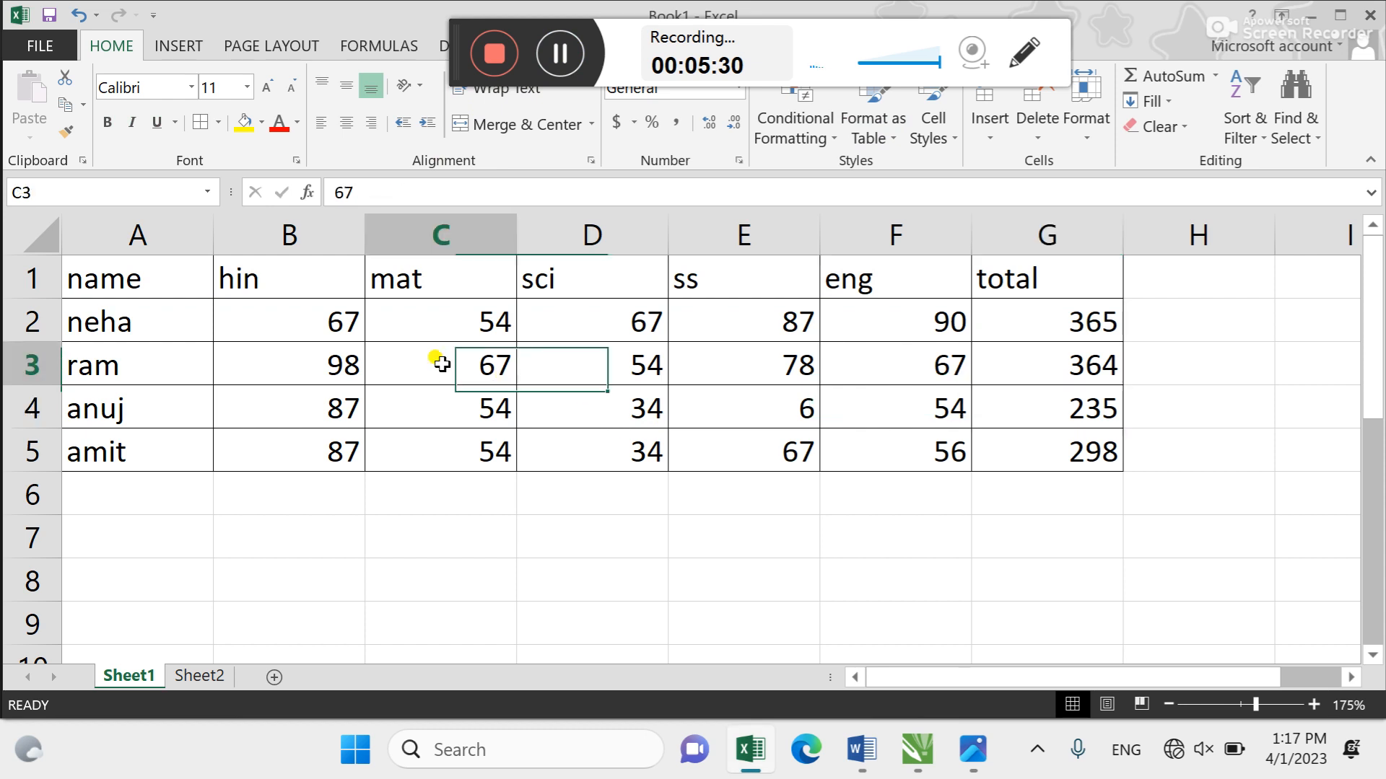
key(ctrl+a)
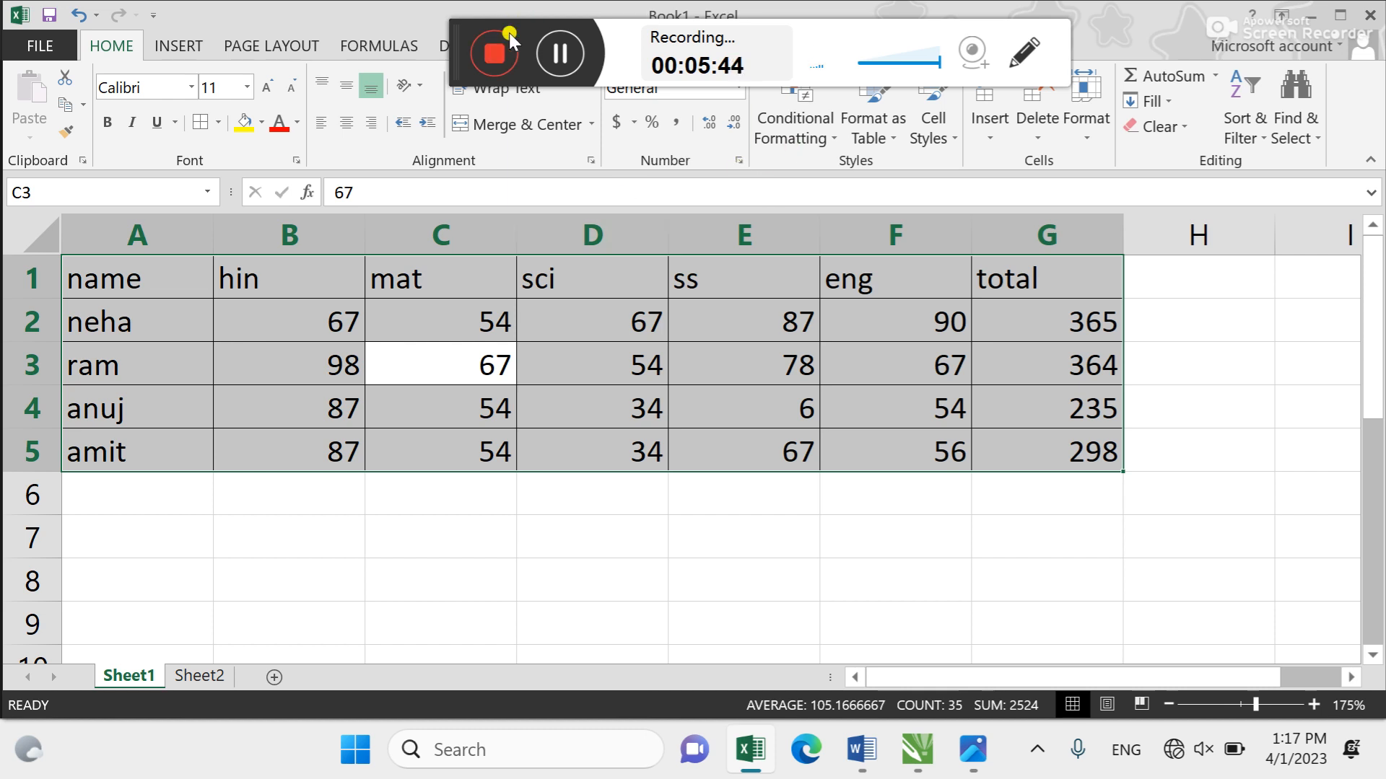
drag(455, 53, 251, 722)
click(1088, 109)
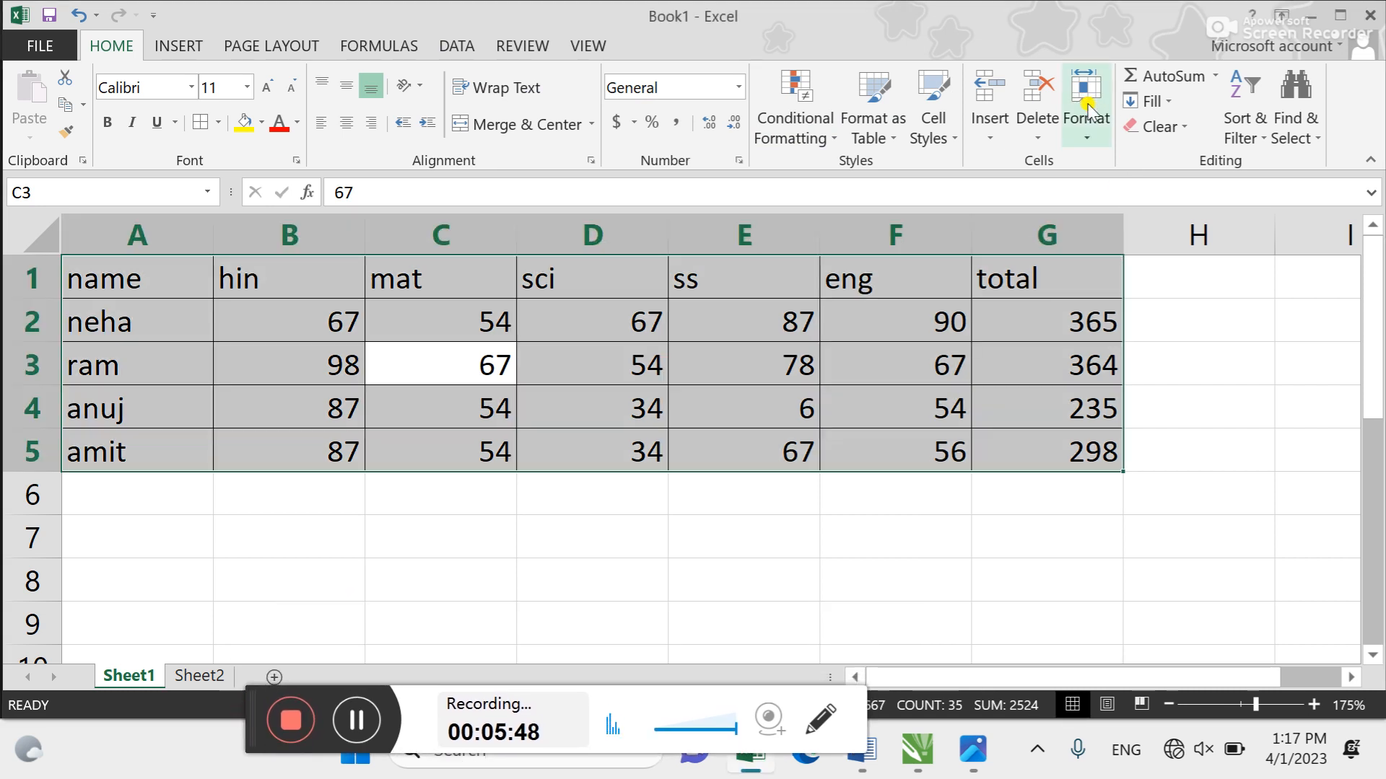
click(1087, 101)
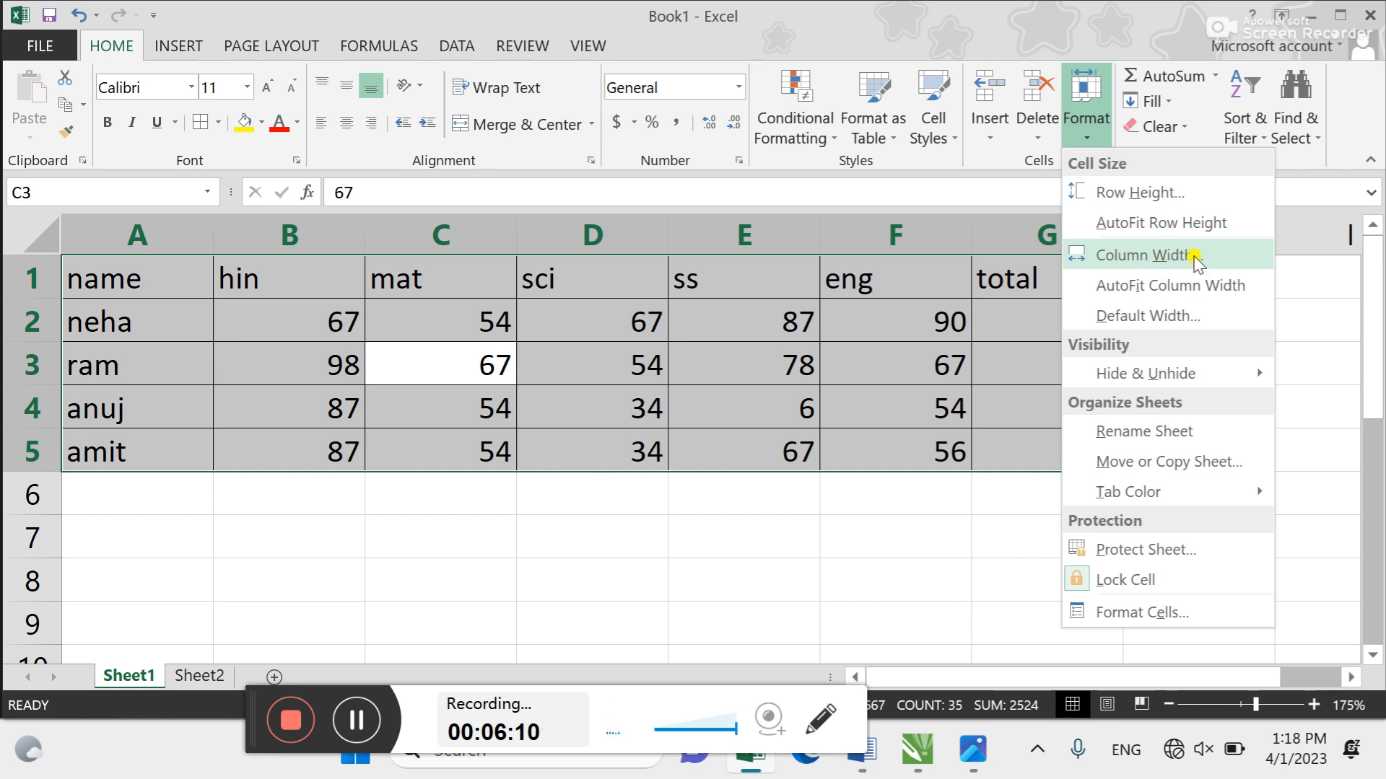
click(1219, 260)
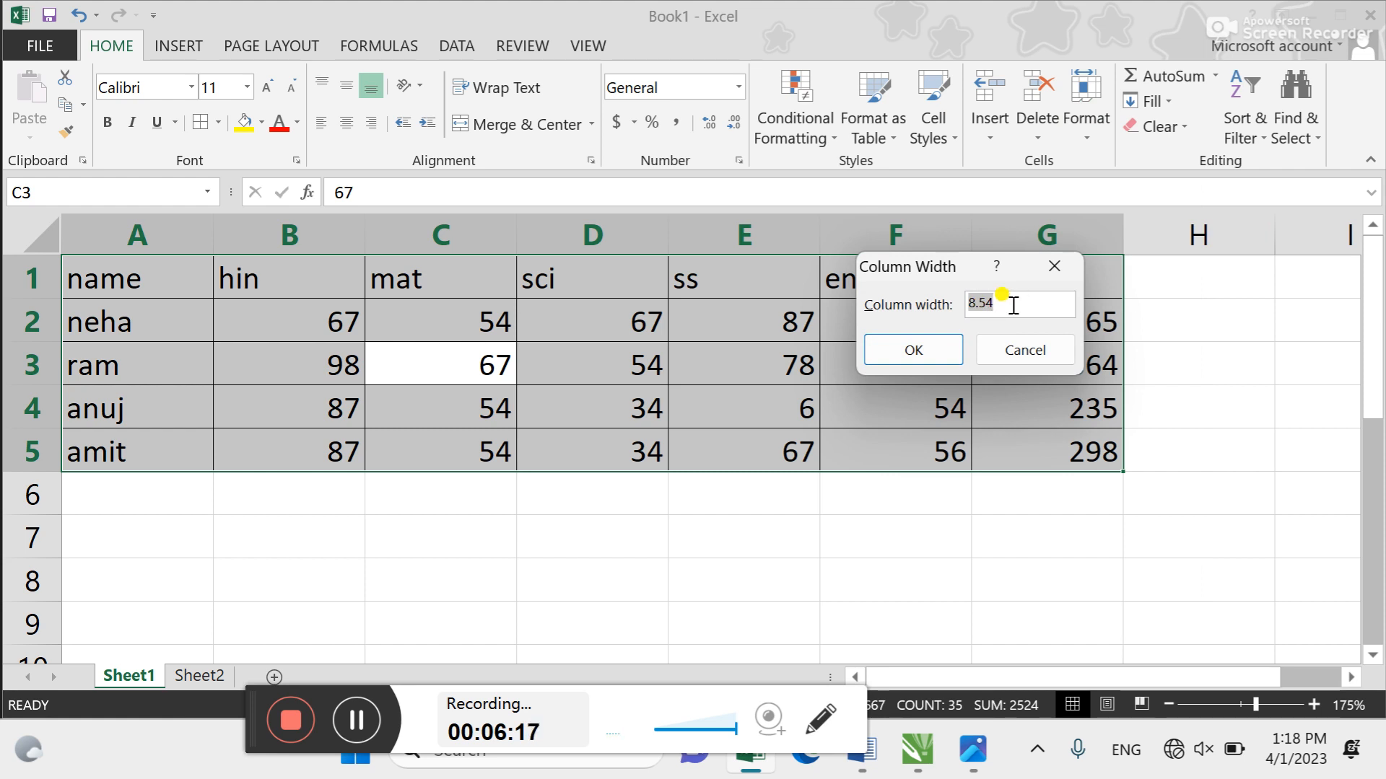
text(12)
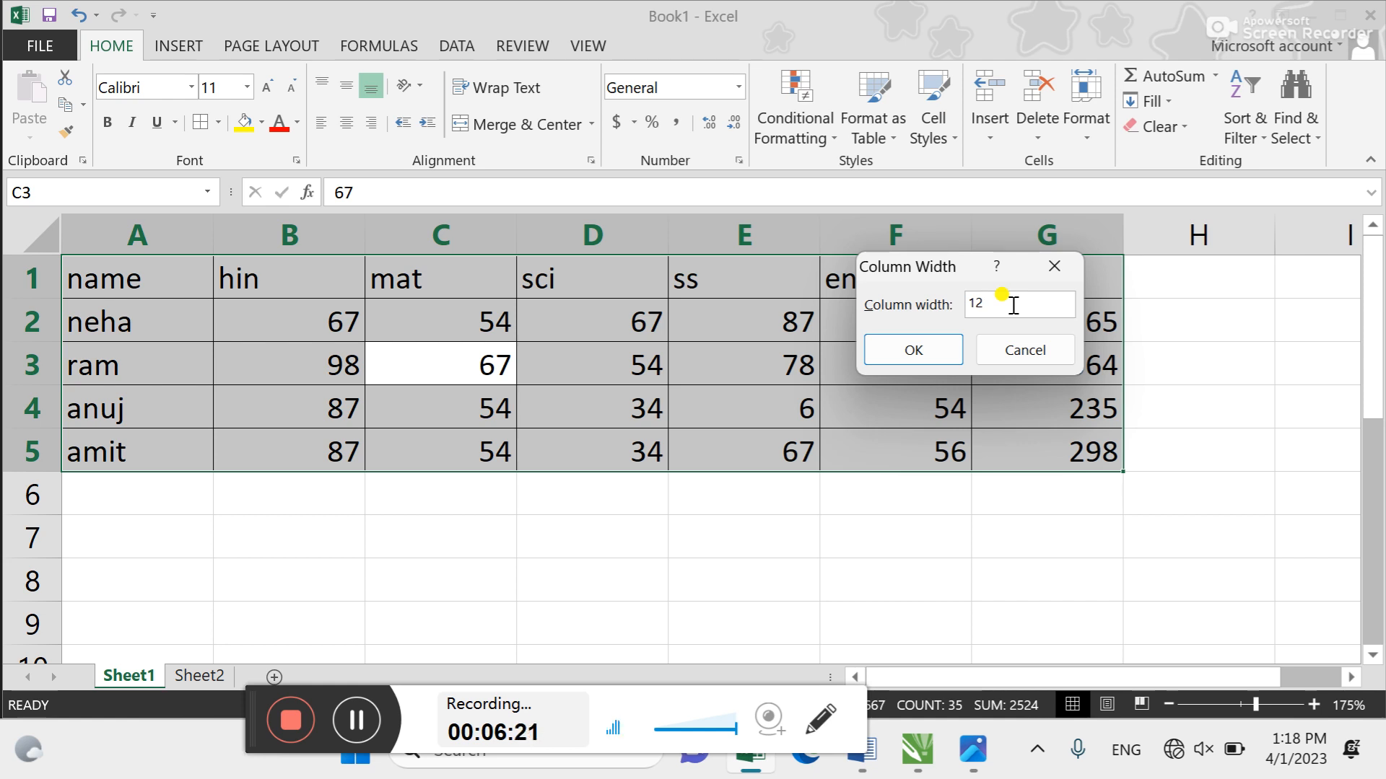
key(Return)
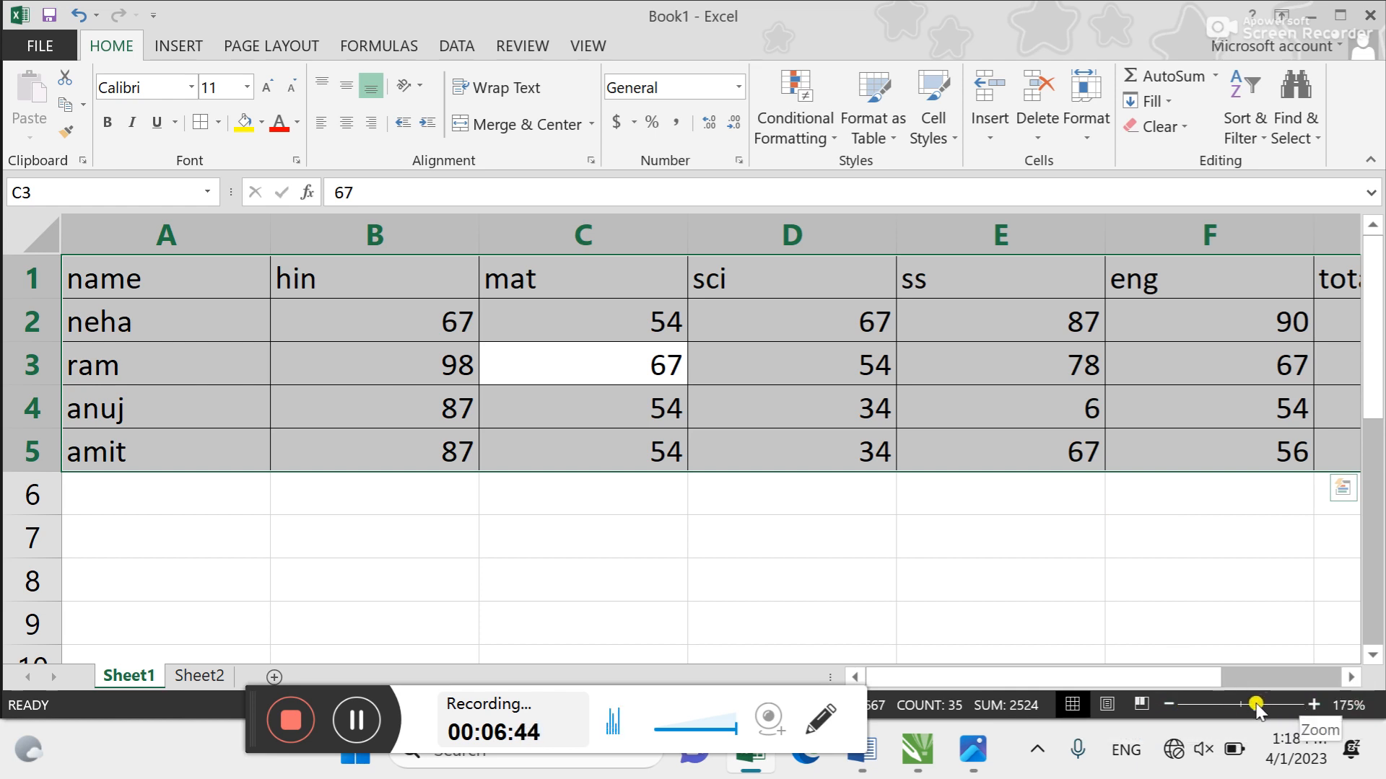
Set the width of all columns in the marks table, A to G, to 8.43
click(1169, 705)
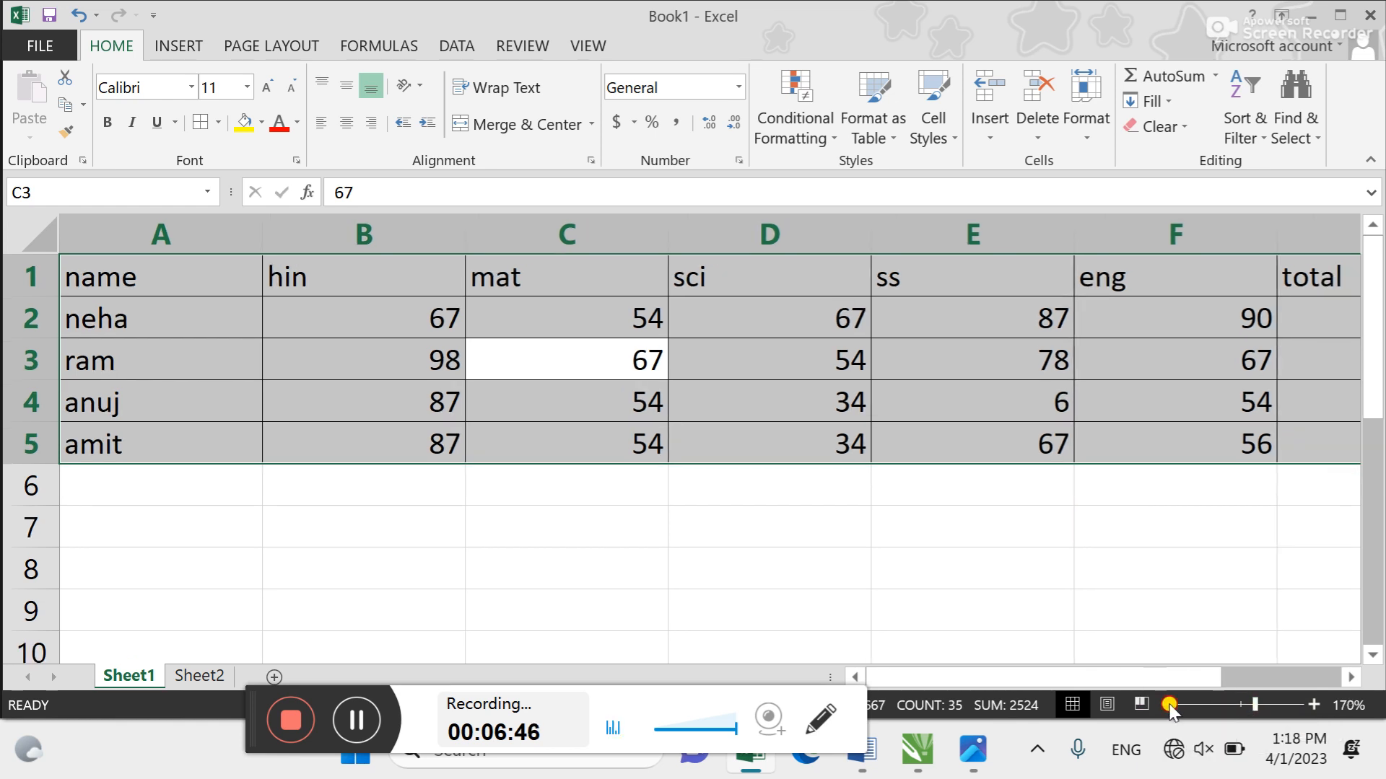
click(1169, 705)
click(1169, 705)
click(1169, 705)
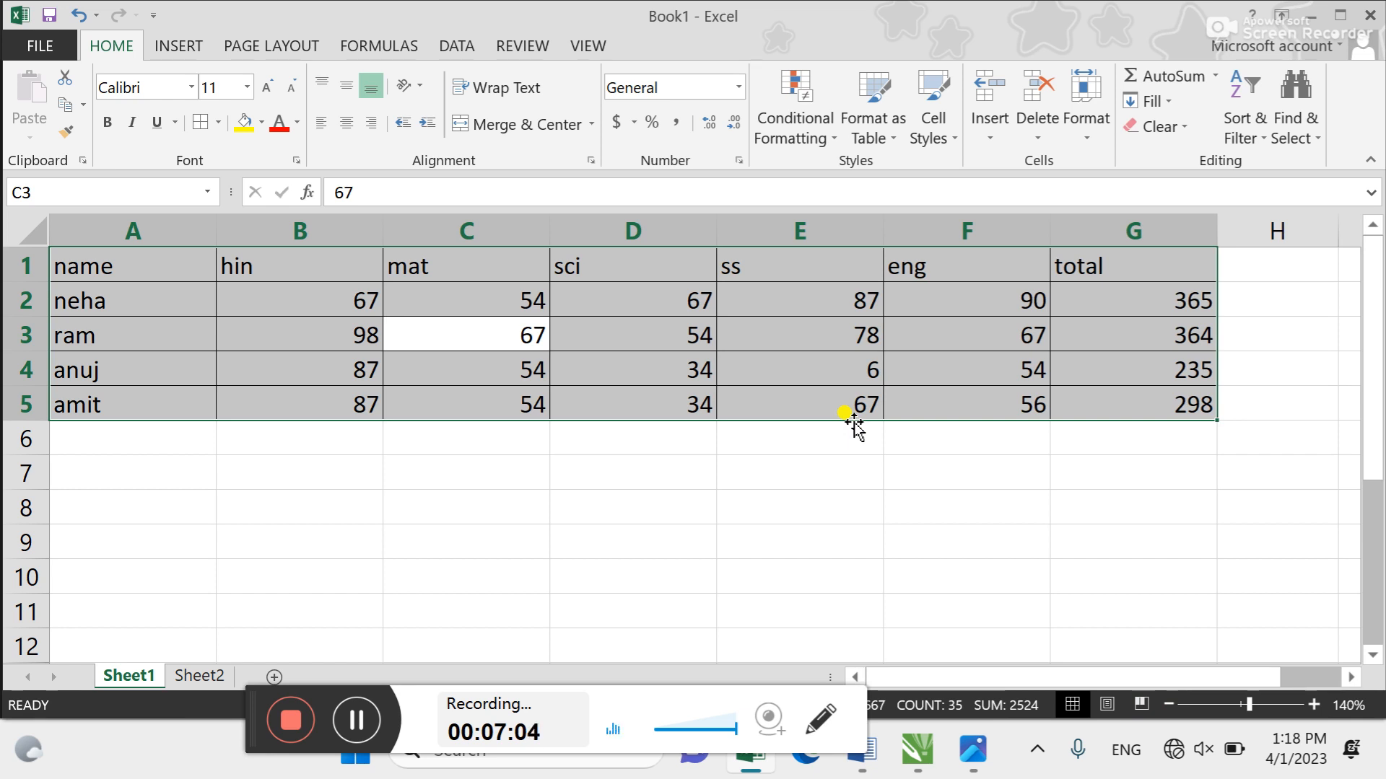
key(Up)
key(Up)
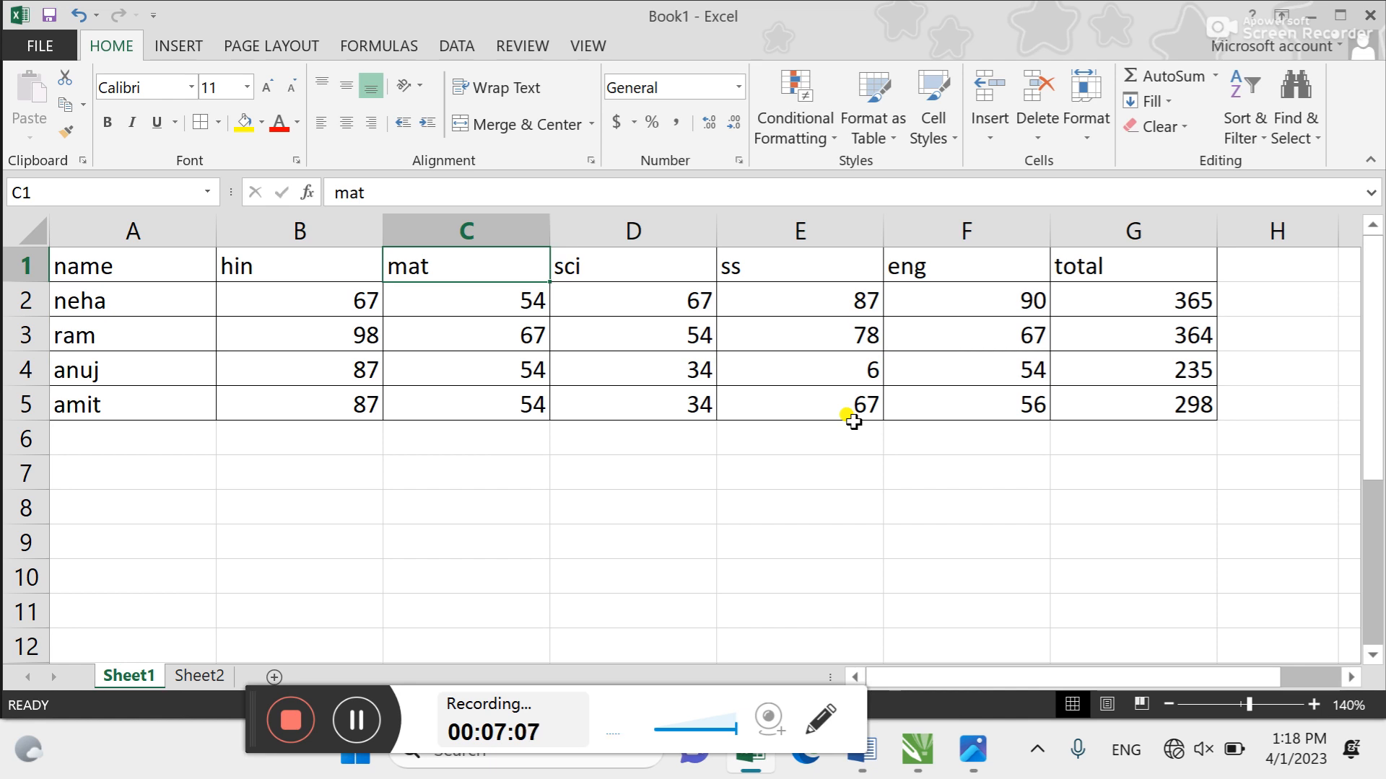
key(ctrl+a)
click(1086, 126)
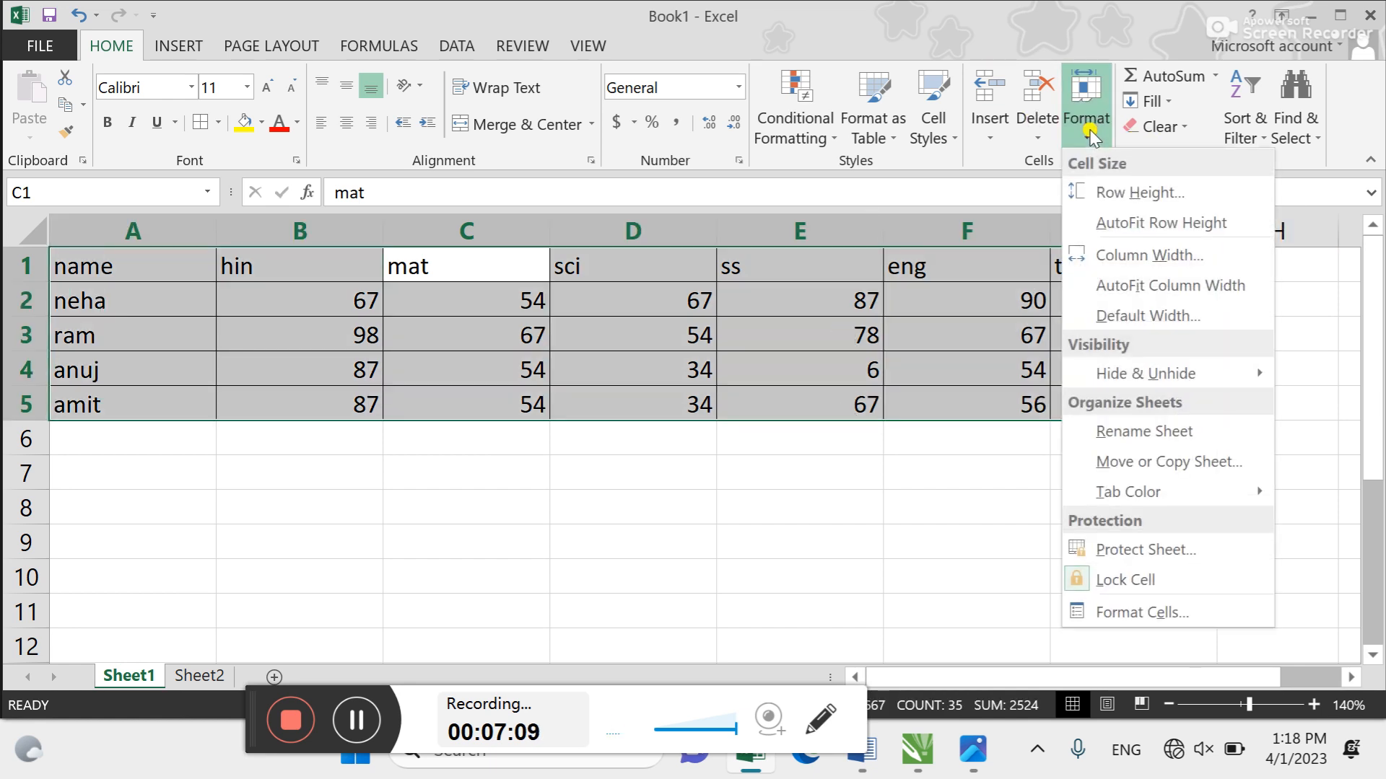
click(1162, 261)
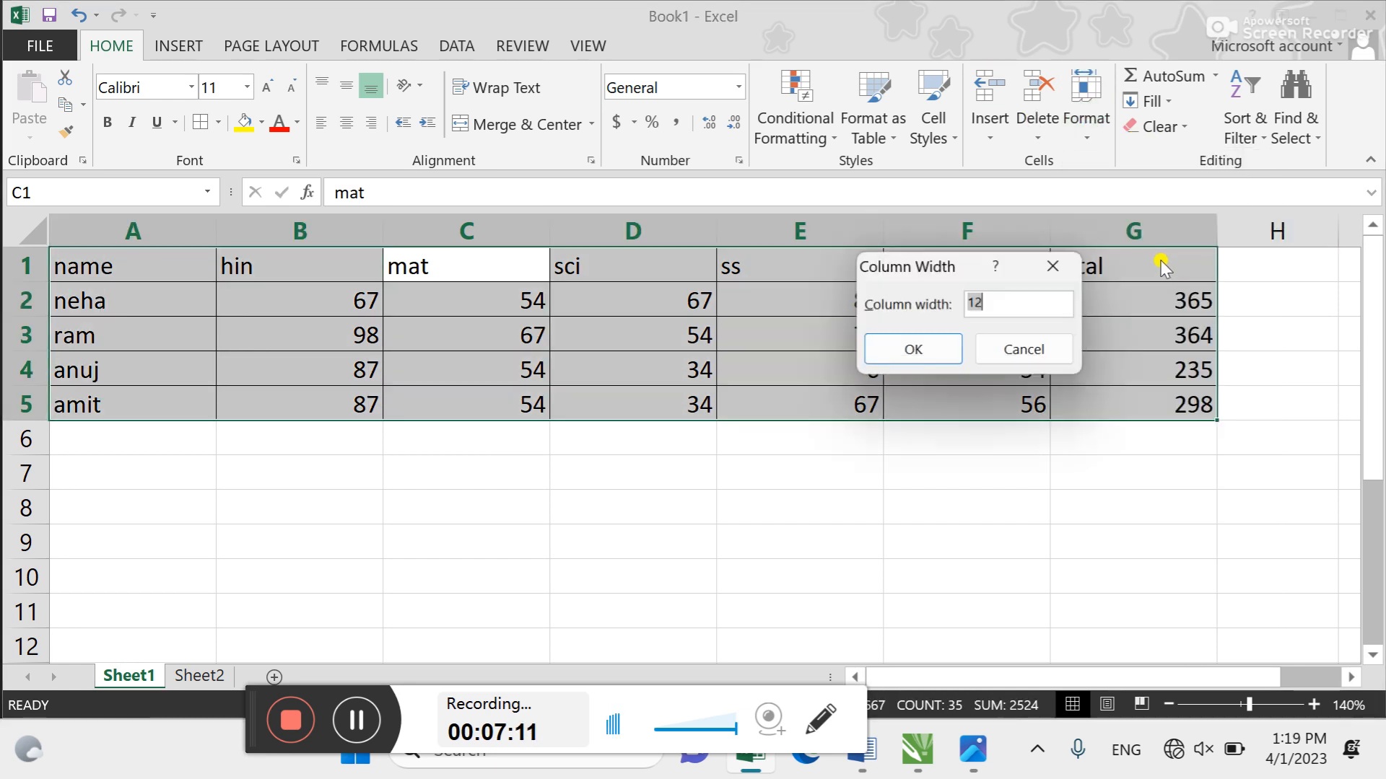
text(8.4)
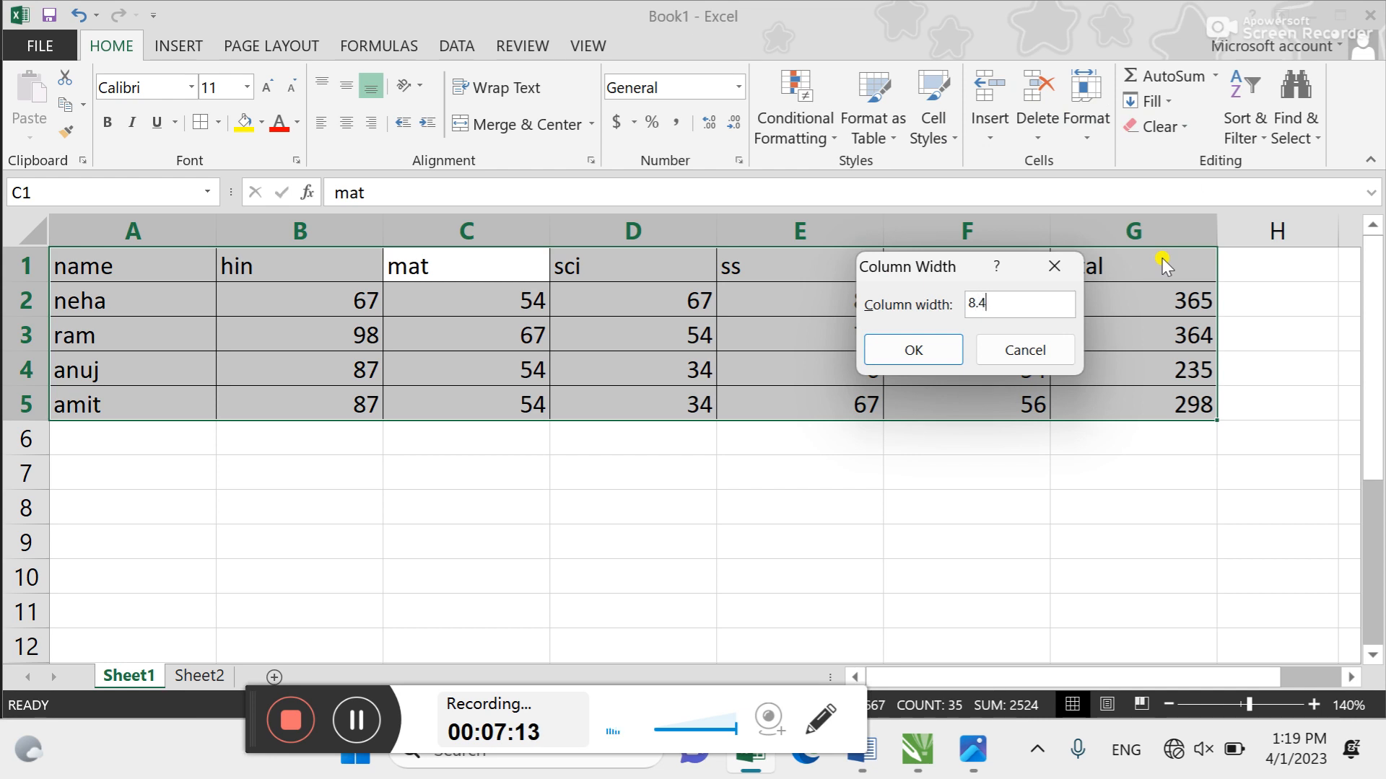
text(3)
key(Return)
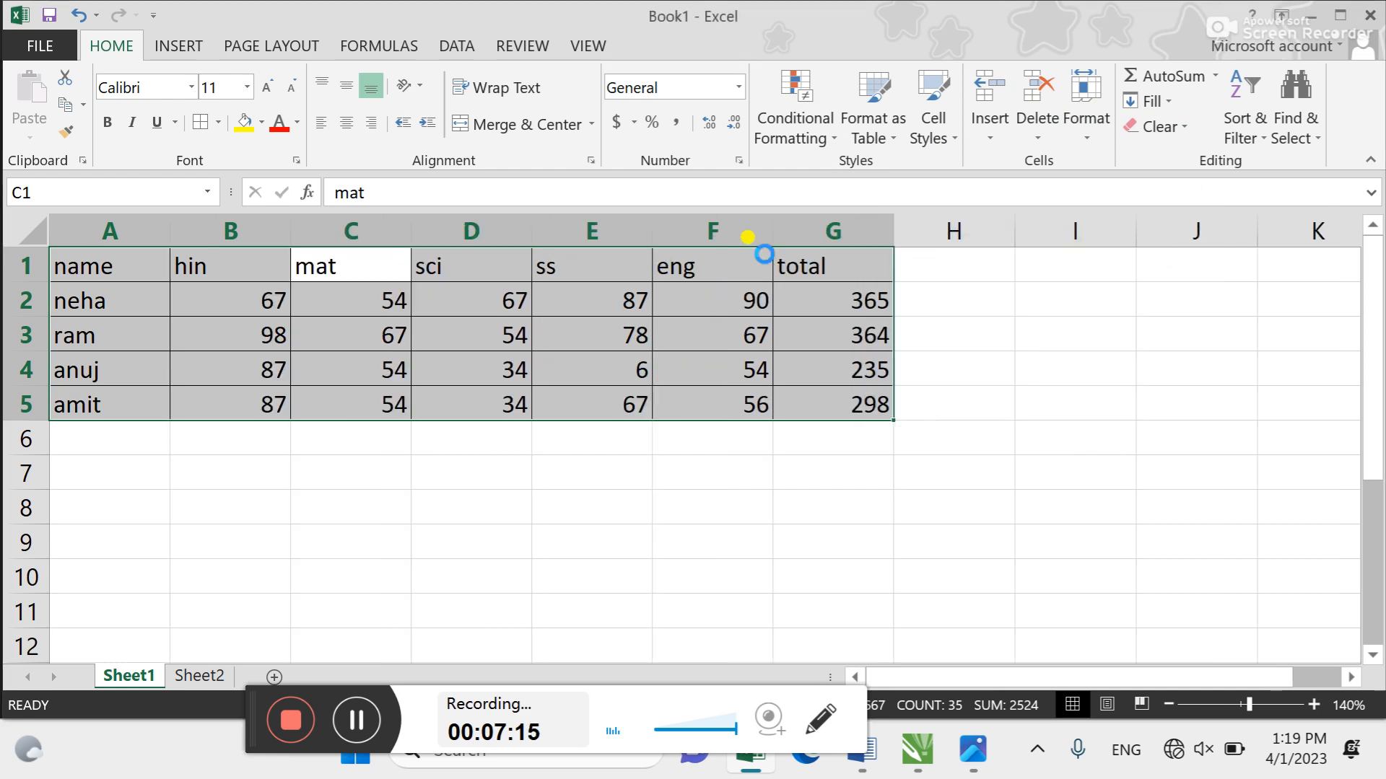
scroll(763, 254, up, 2)
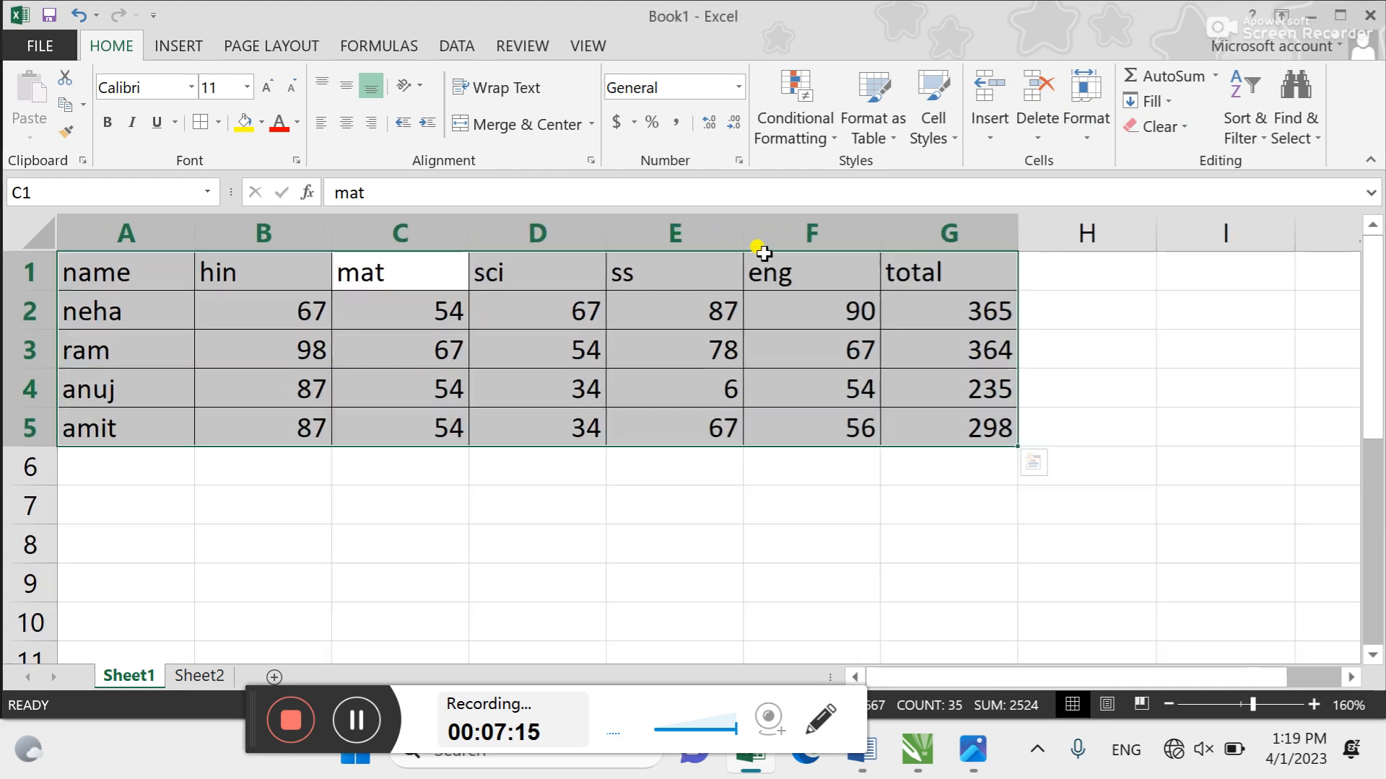
Select the entire total column, then narrow the selection to its filled cells from G5 up to G1
click(740, 326)
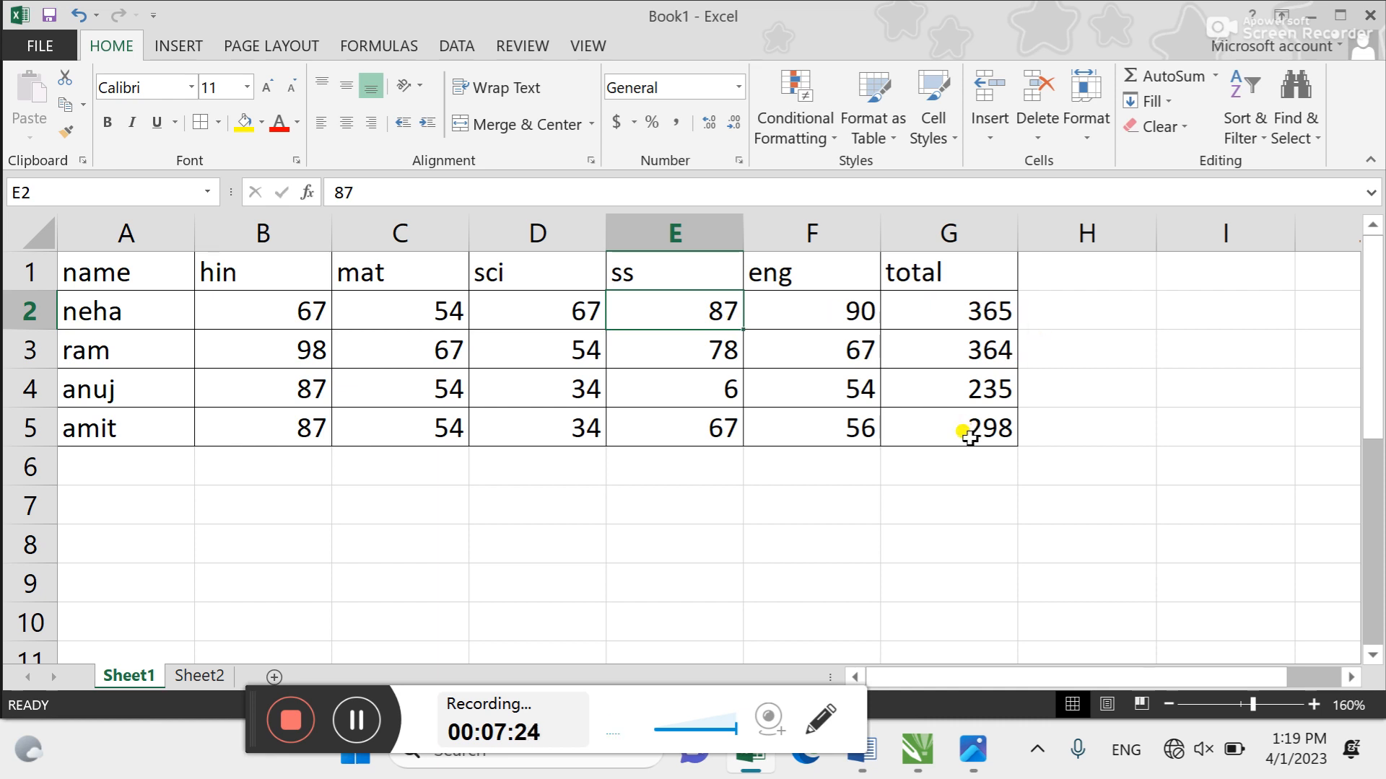
click(966, 436)
click(976, 505)
drag(971, 473, 990, 552)
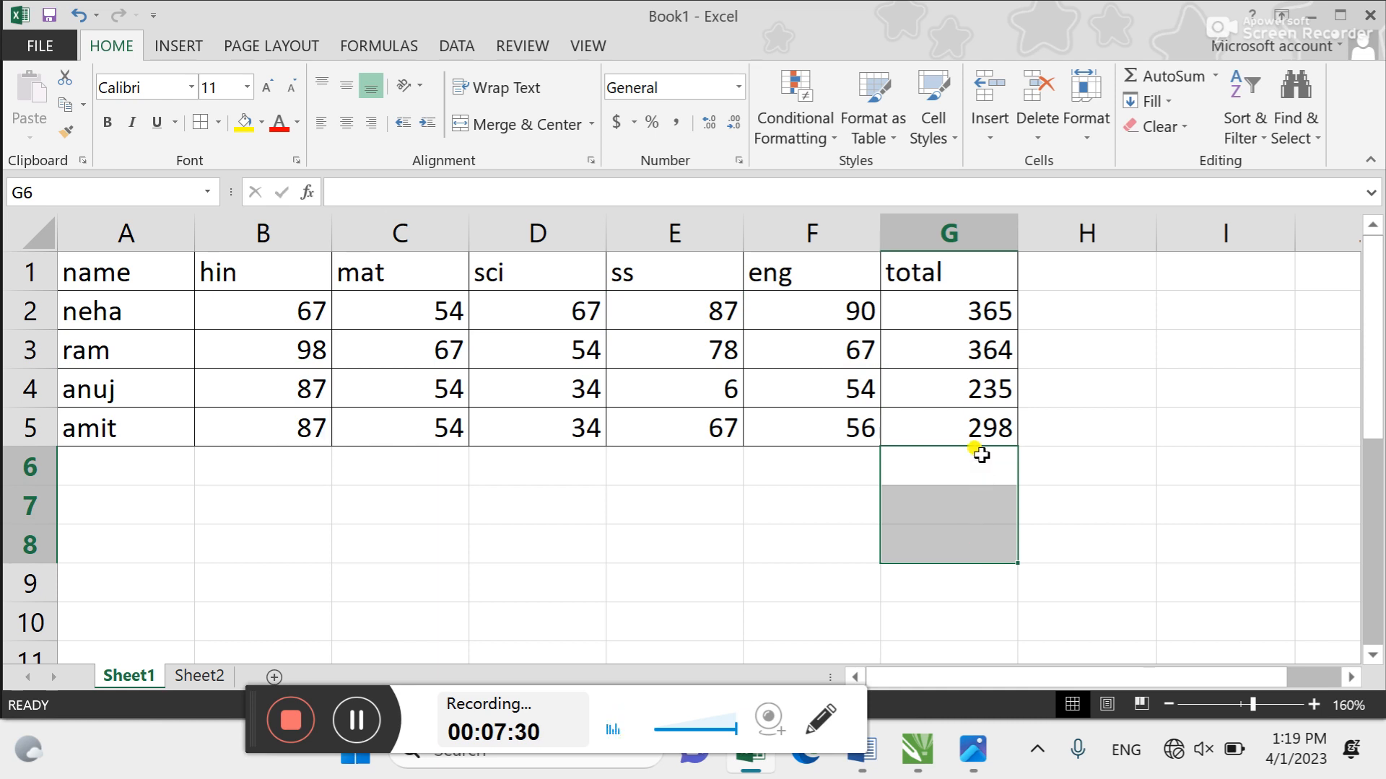
click(960, 228)
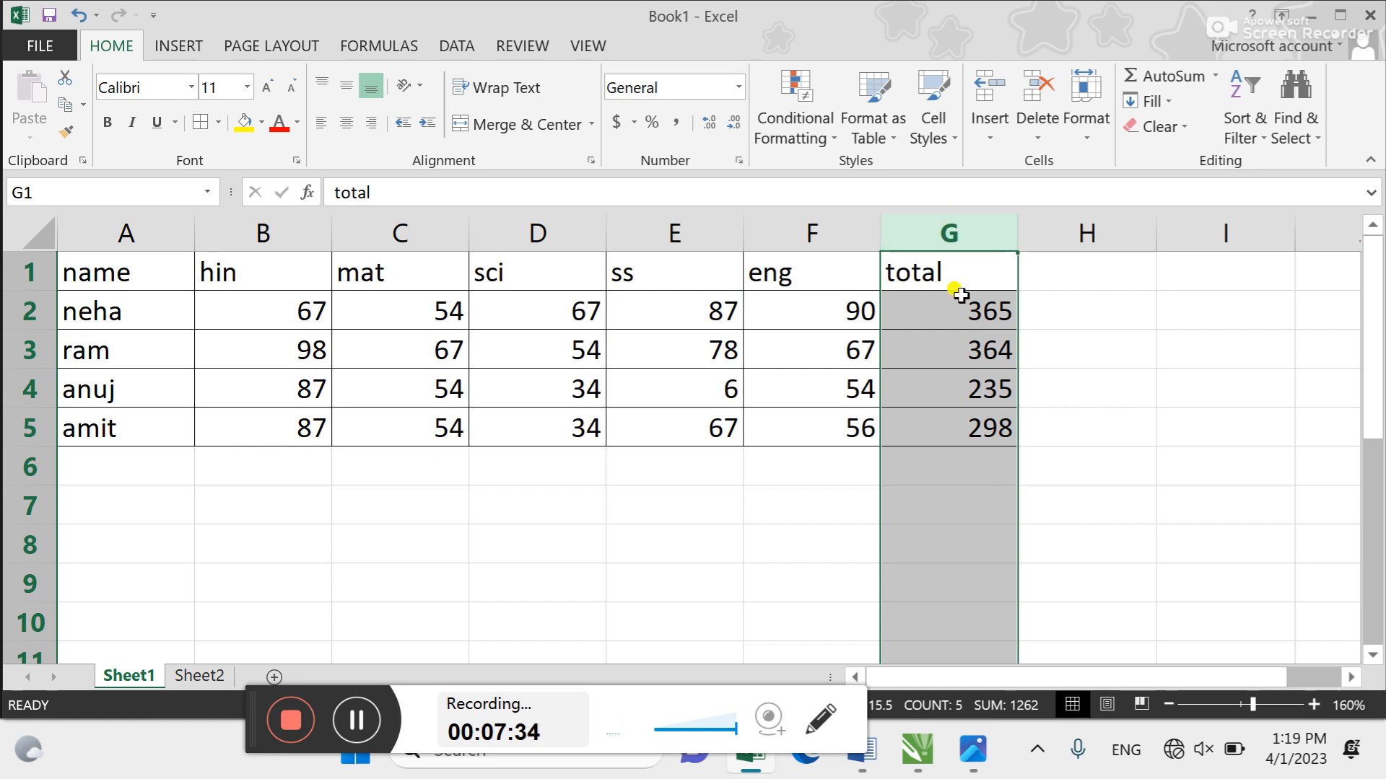
click(975, 426)
drag(971, 376, 968, 229)
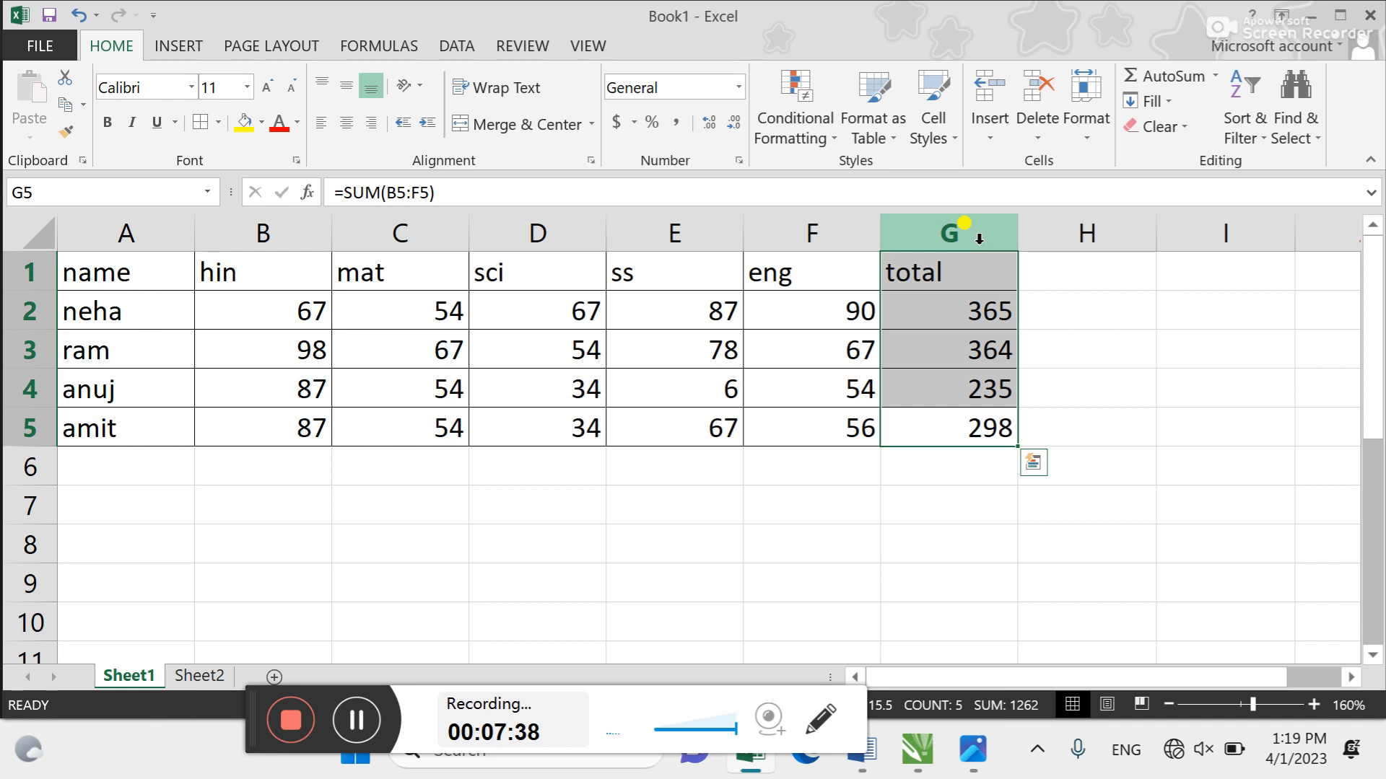
Widen the total column G by hand, then autofit its width to its contents
double_click(975, 275)
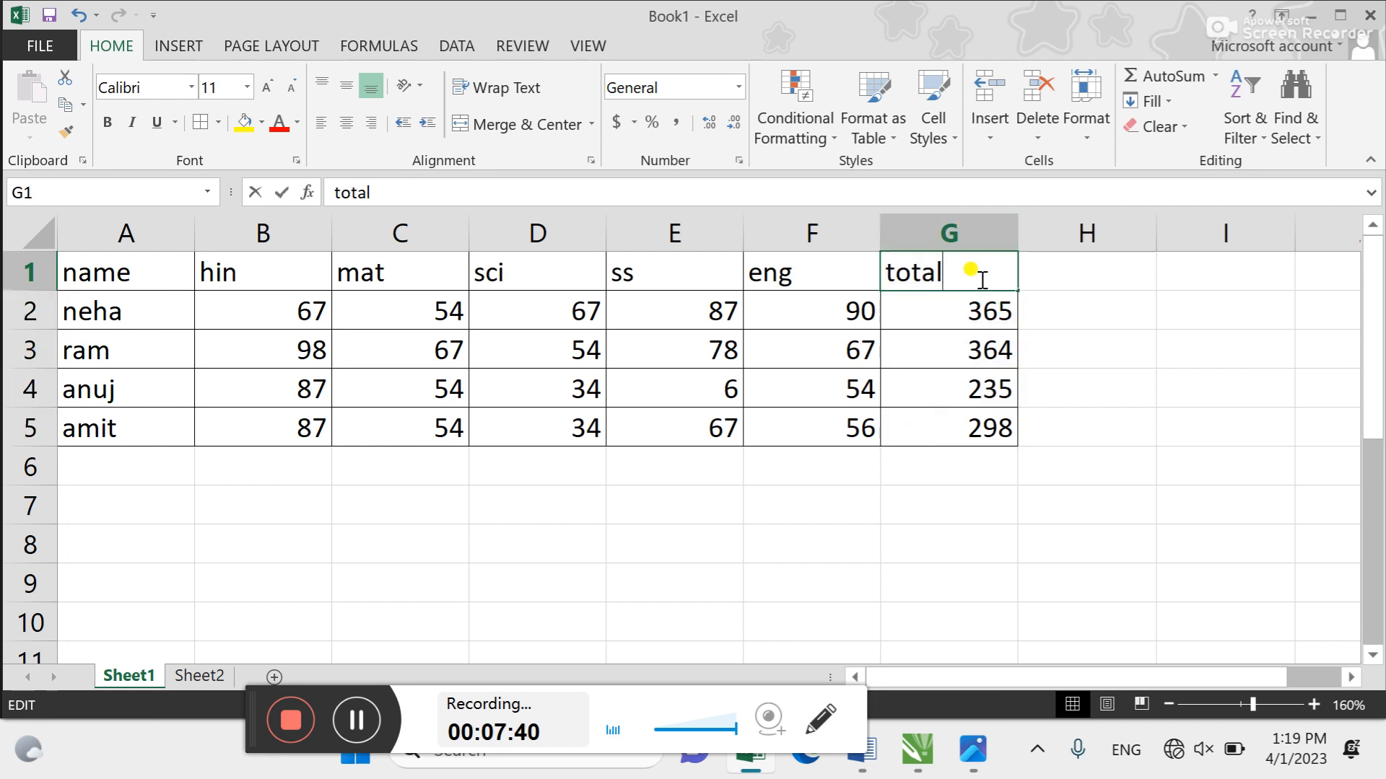
key(Escape)
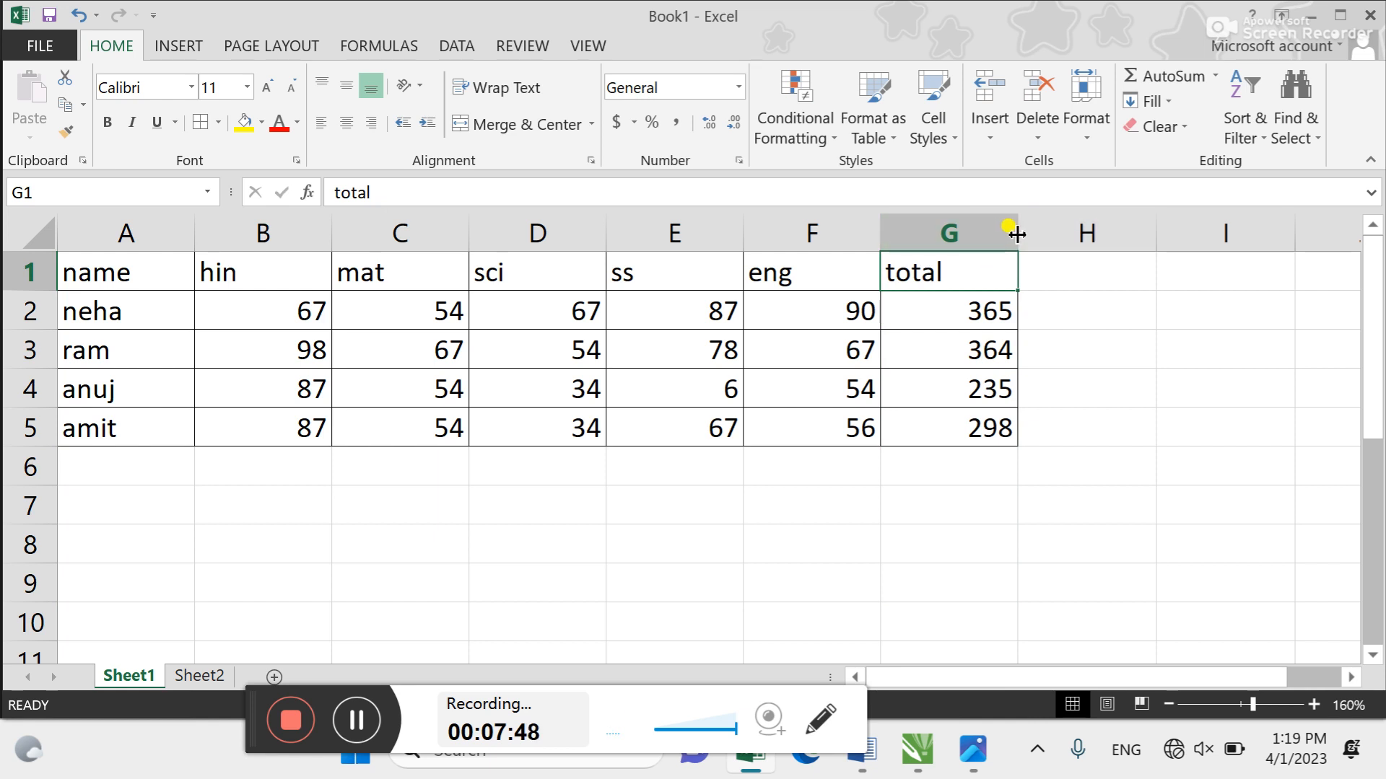
drag(1017, 234, 1144, 238)
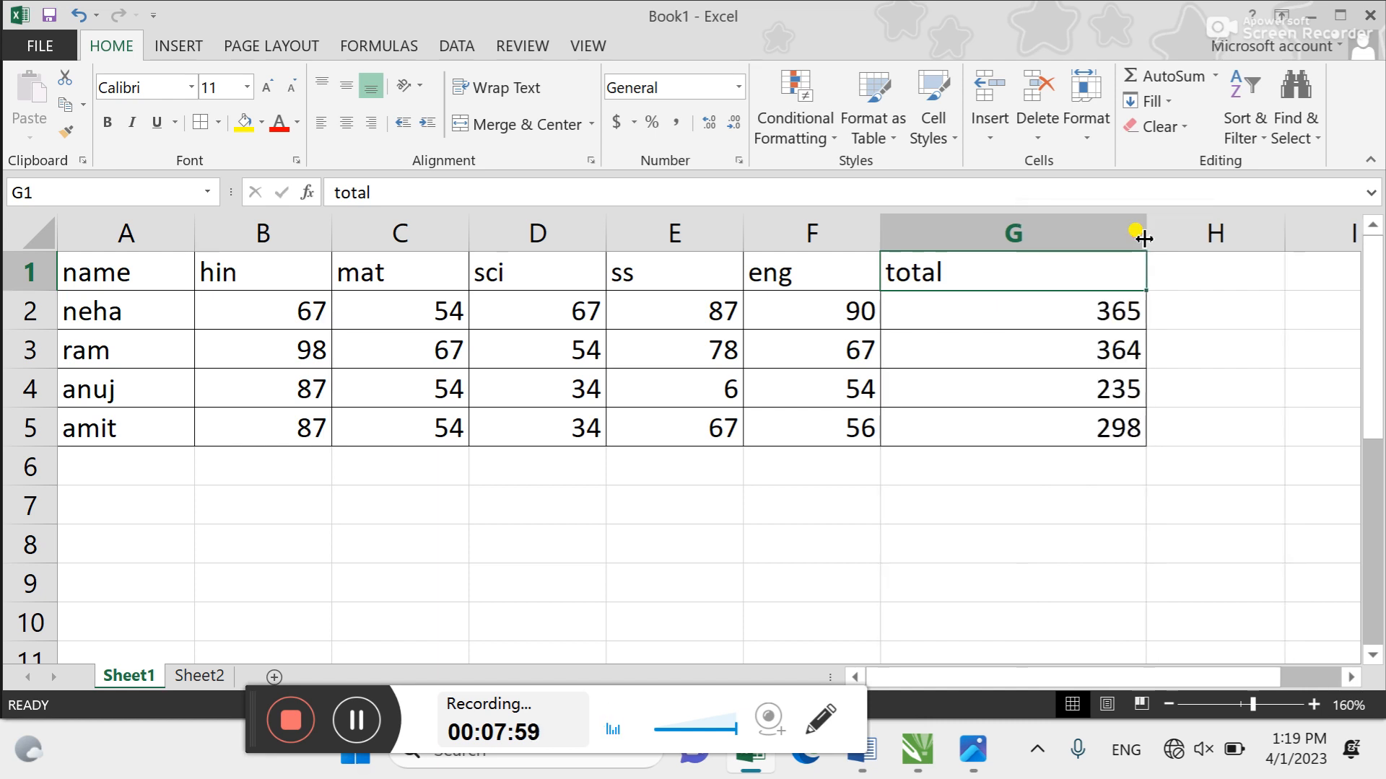
double_click(1144, 238)
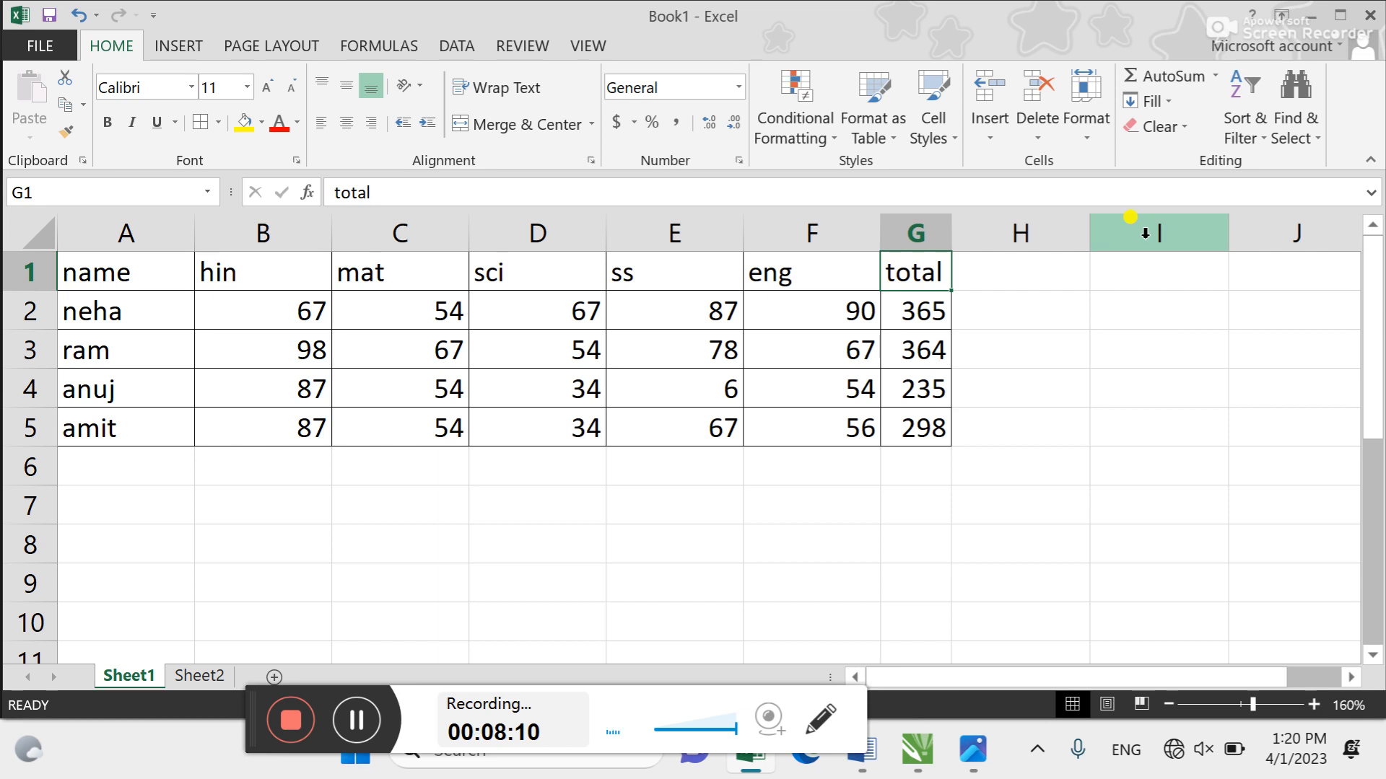
Select the whole marks table A1:G5 and apply AutoFit Column Width to it
key(ctrl+a)
key(ctrl+c)
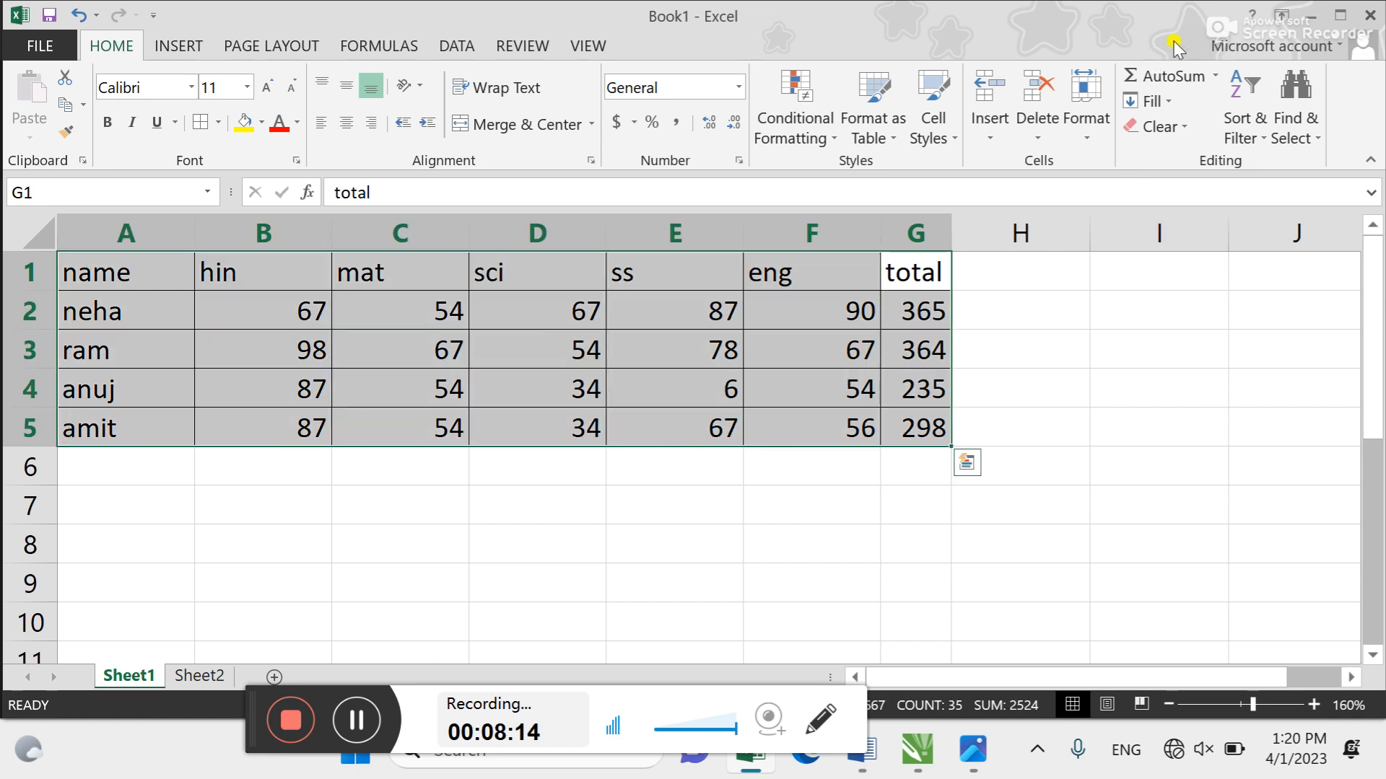
click(1091, 119)
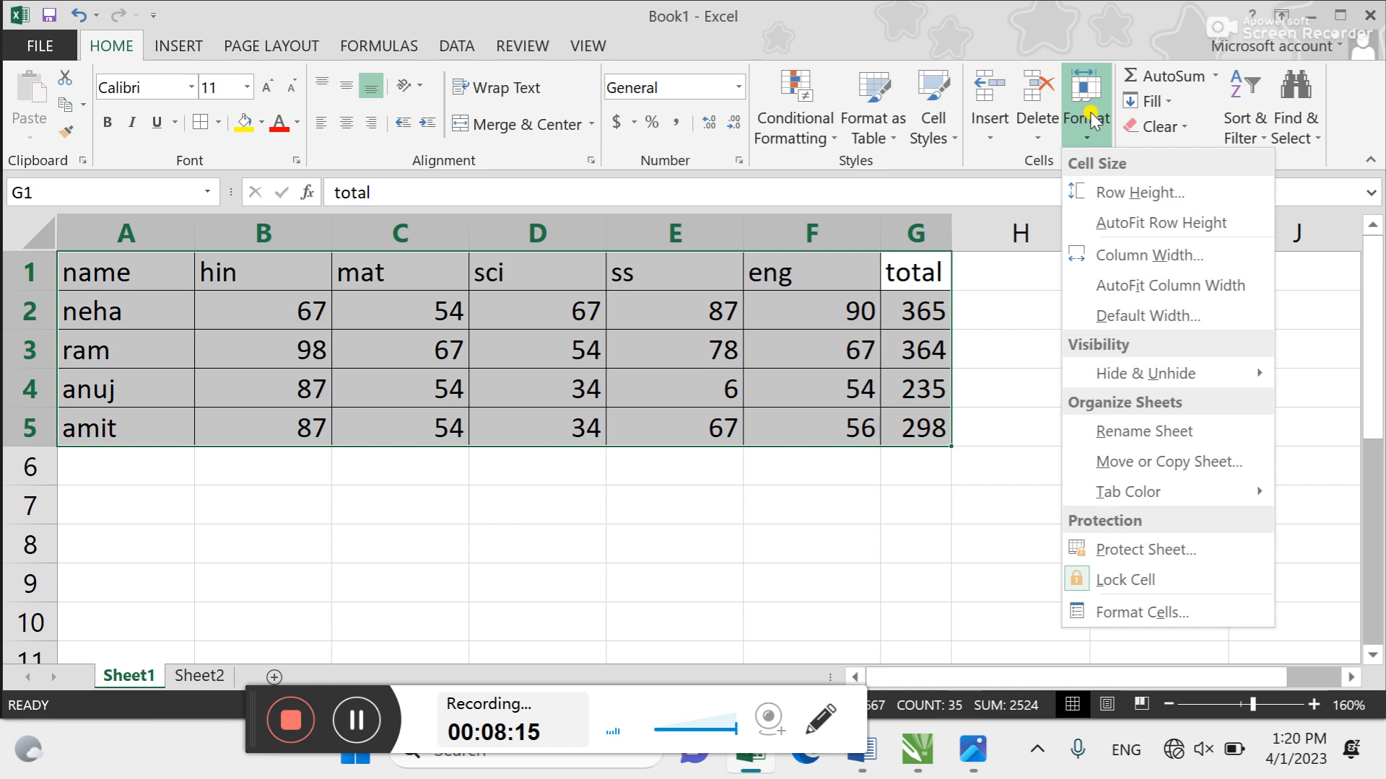
click(1185, 289)
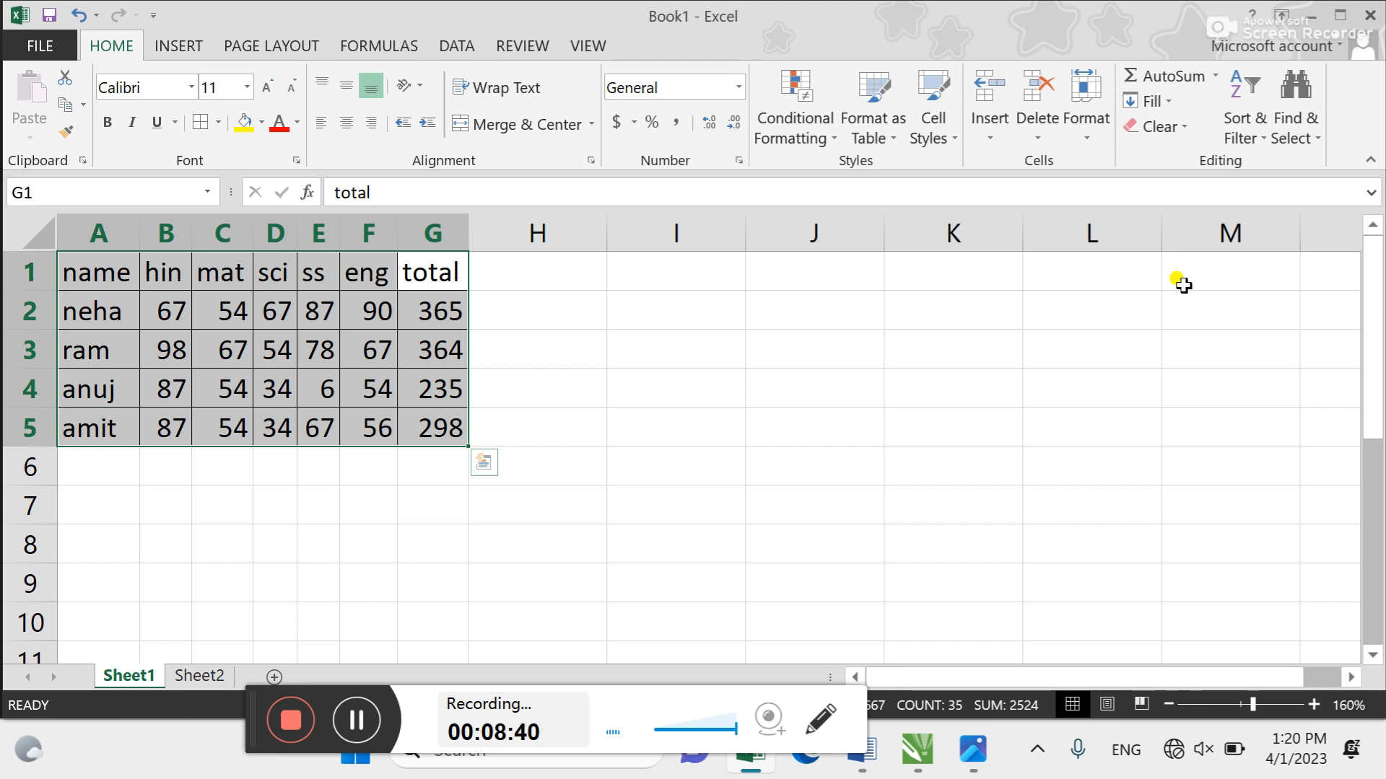
Undo the column width autofit on the marks table
key(Escape)
key(ctrl+z)
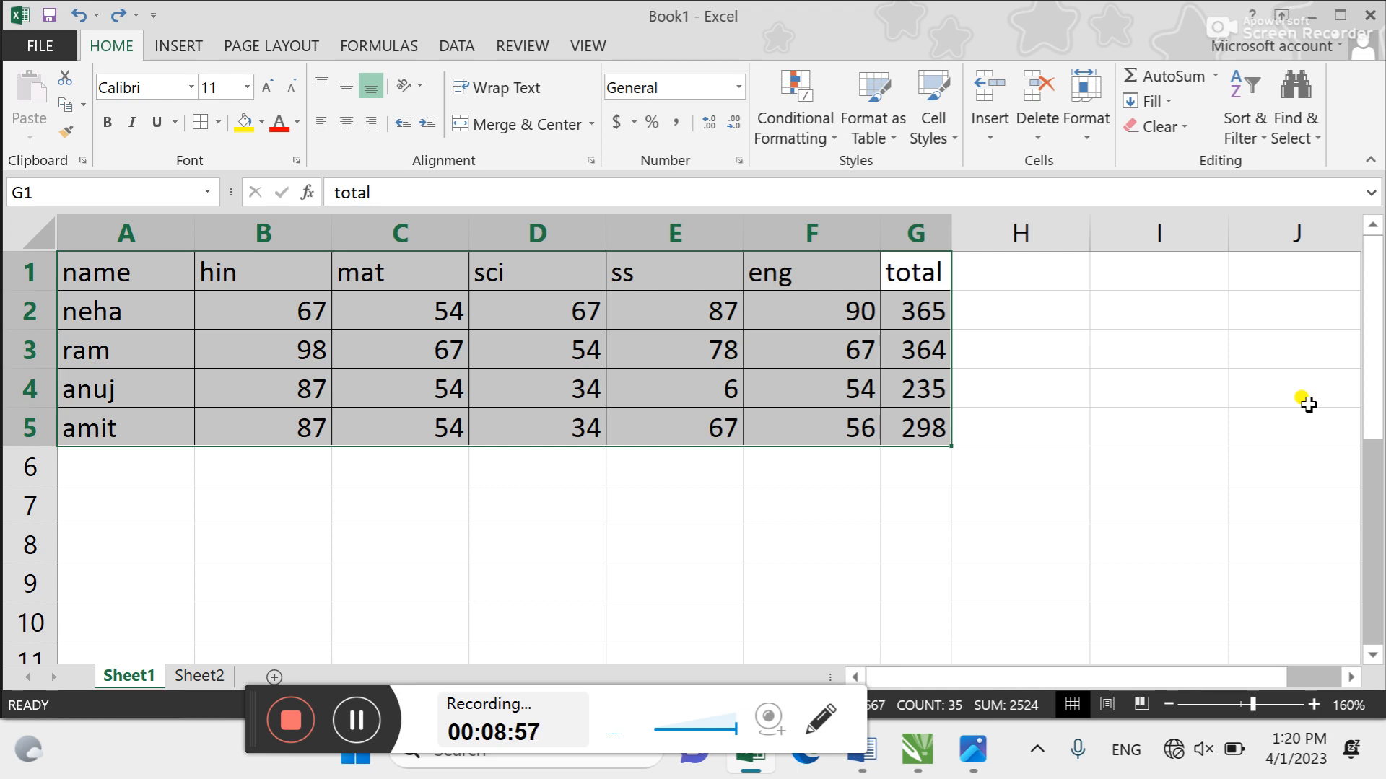
key(ctrl+v)
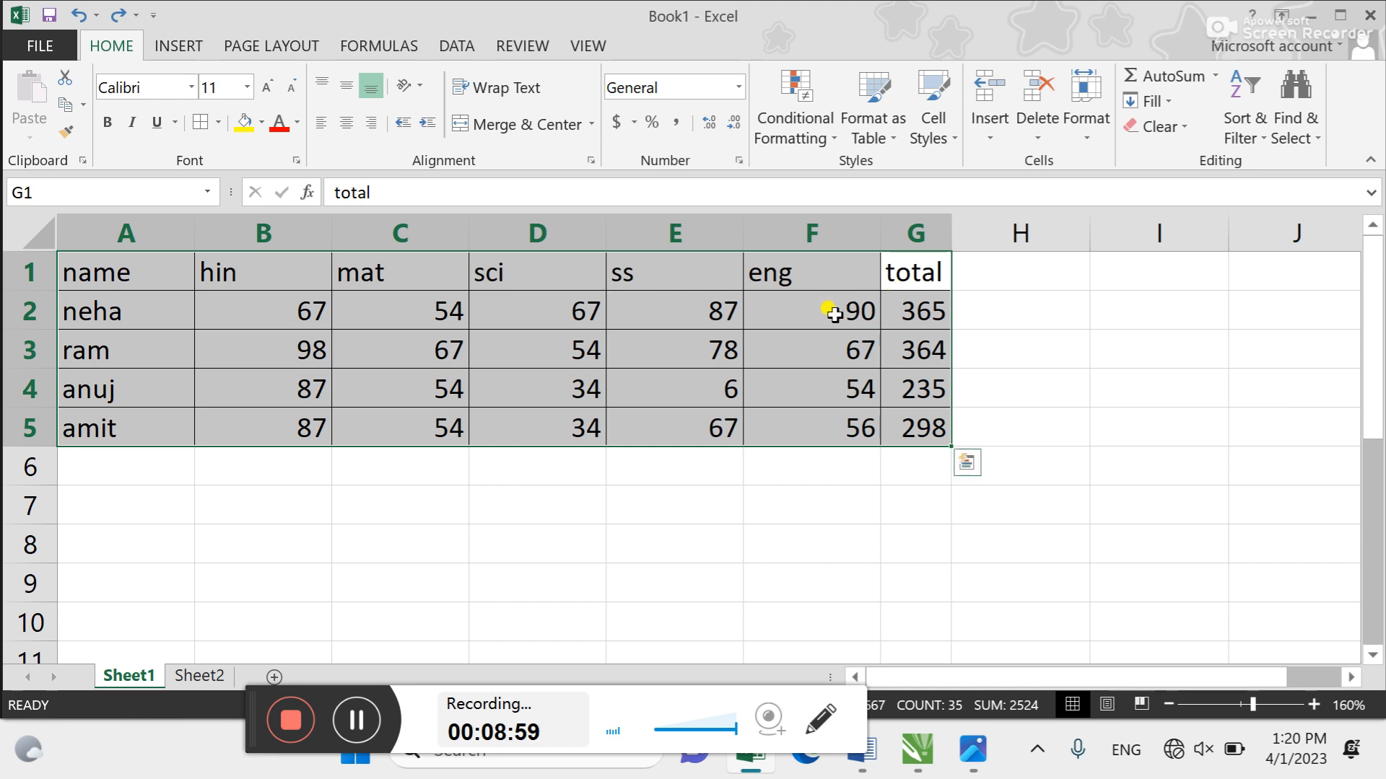
Add the header "Grade" in H1, next to the total column
click(889, 275)
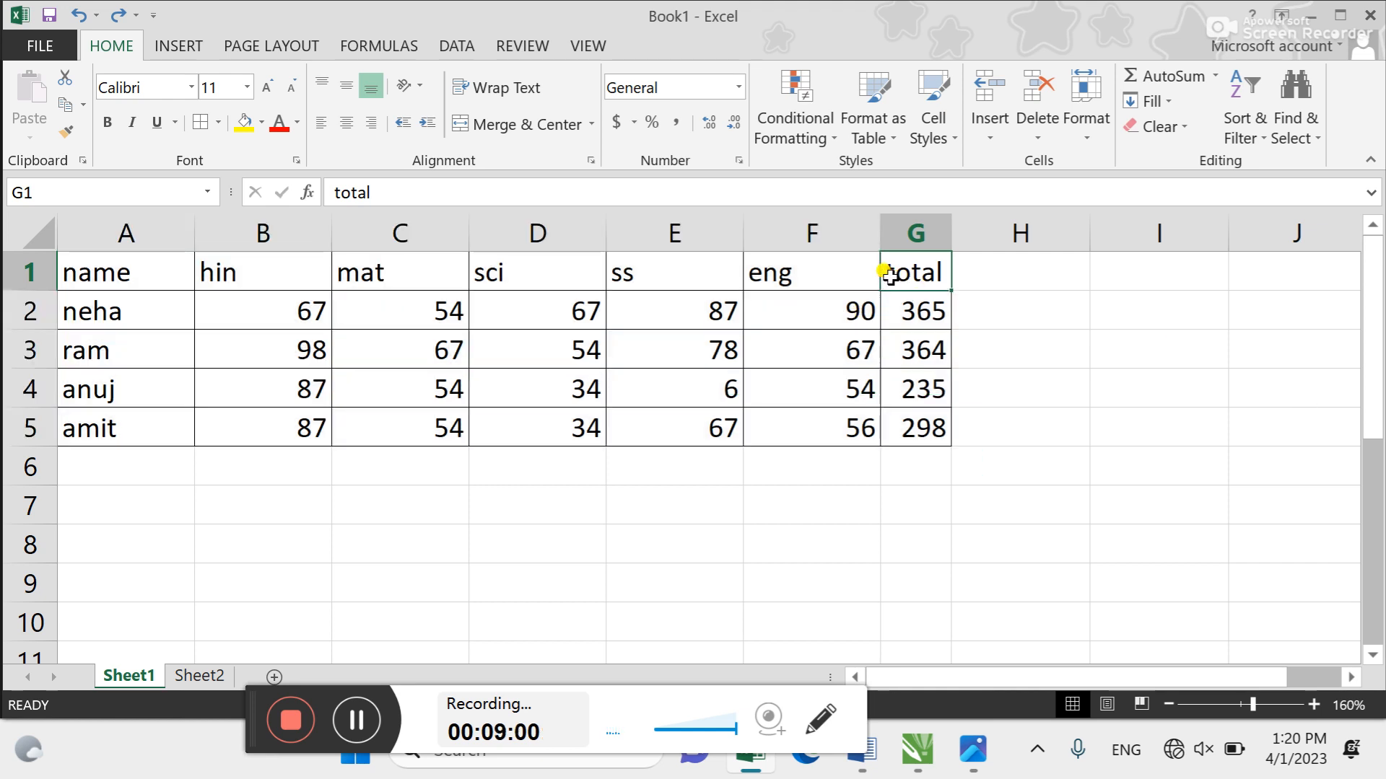
click(986, 276)
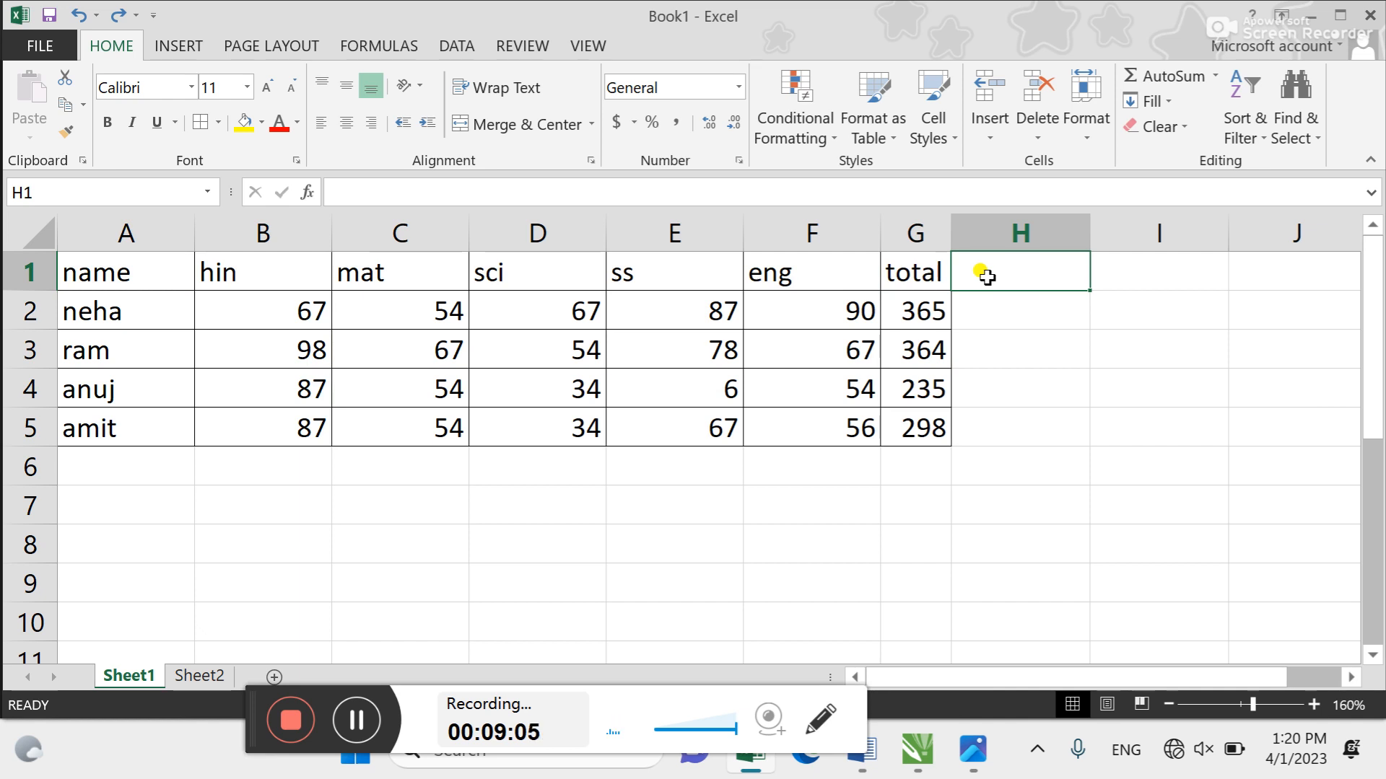
key(Left)
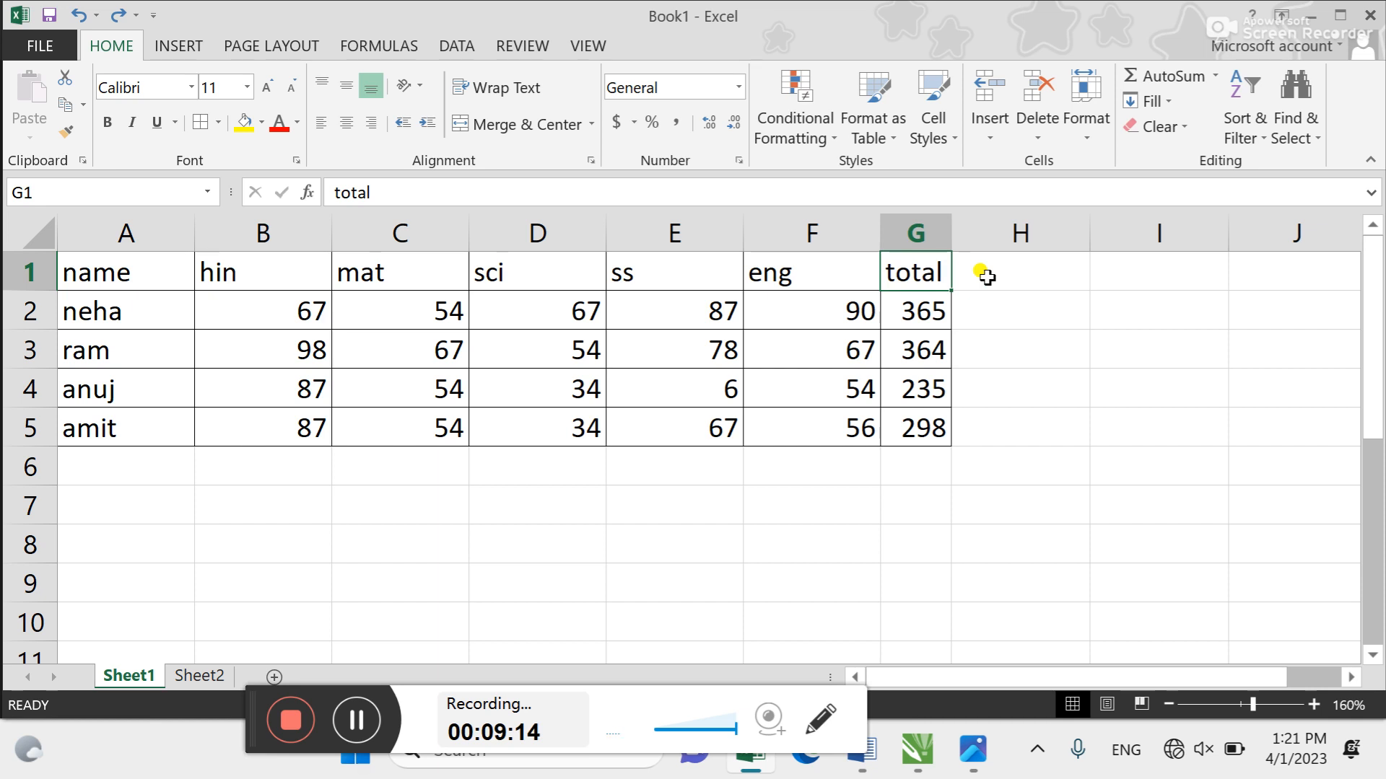
click(985, 276)
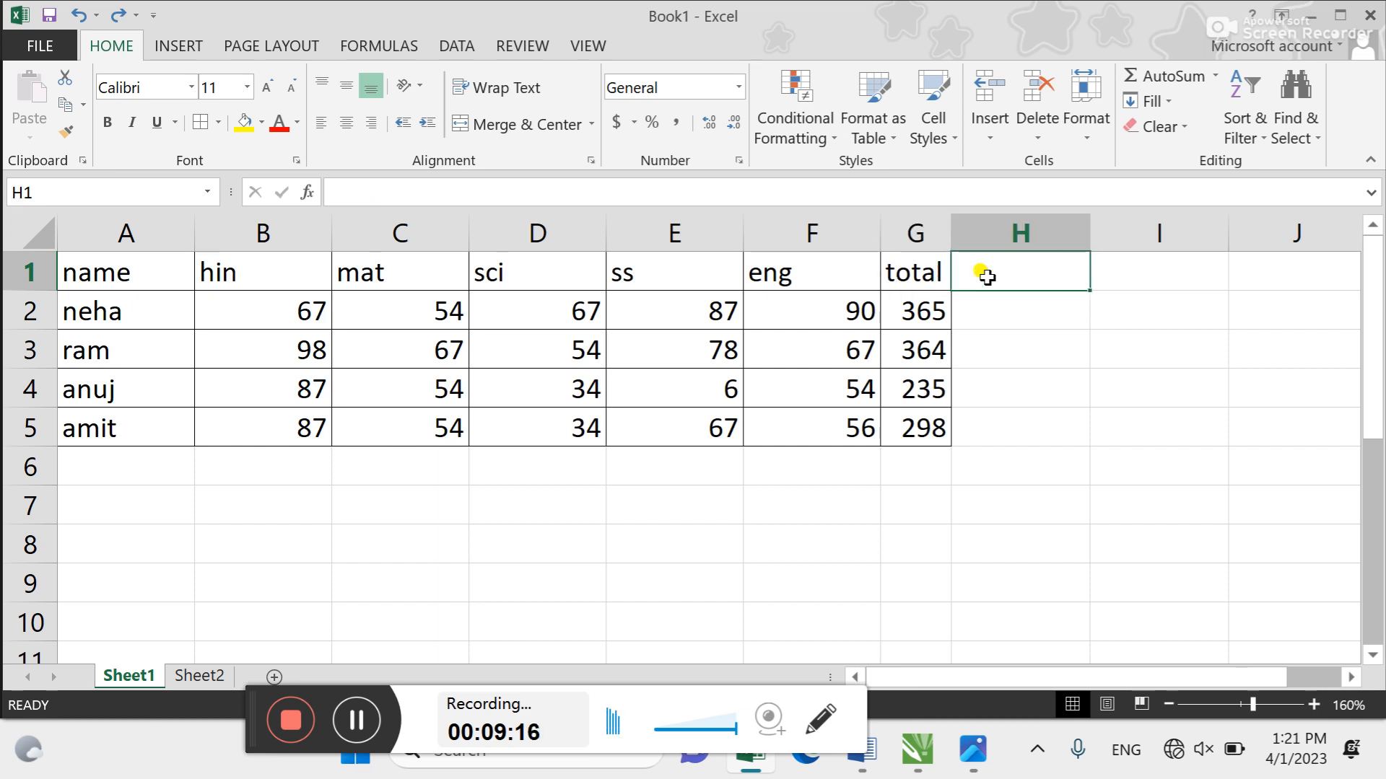
text(Grade)
key(Return)
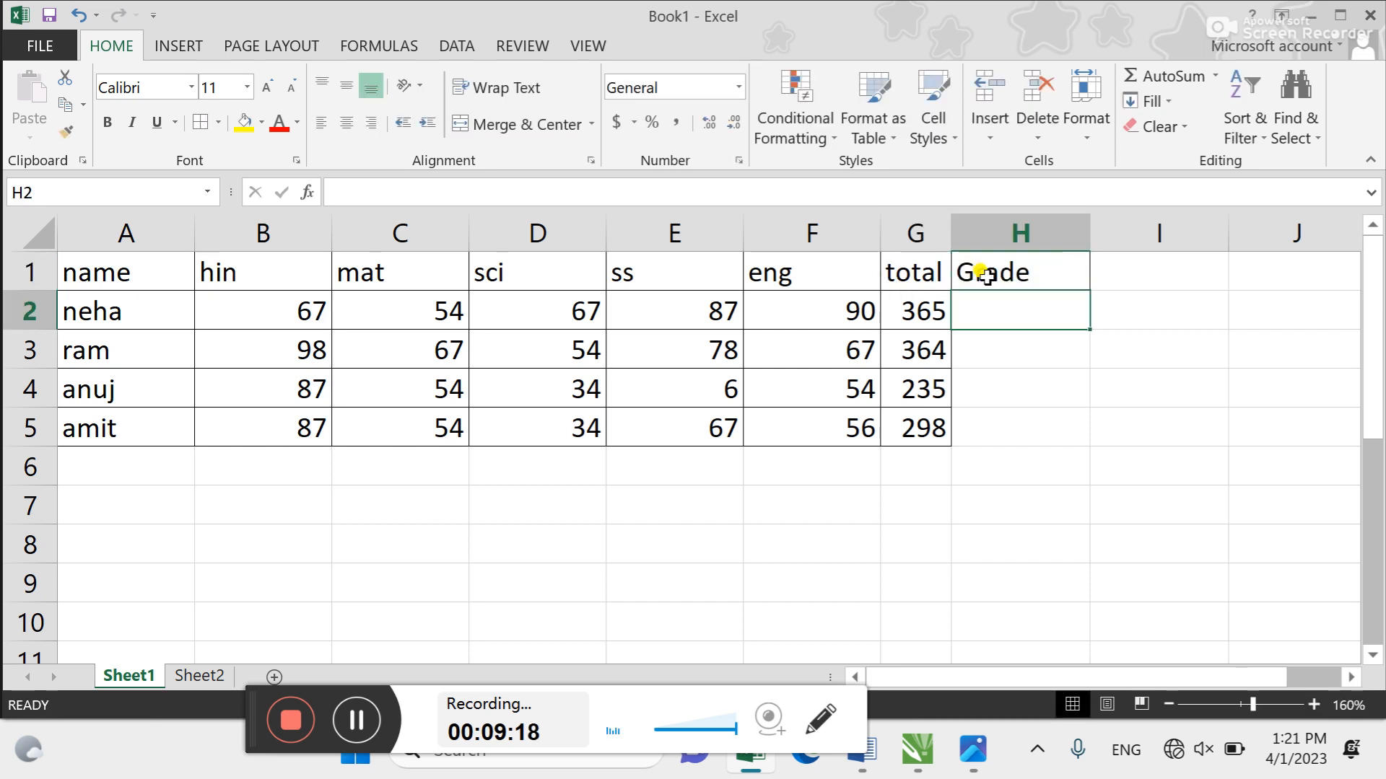
Start an IF formula in H2 with the logical test G2>=300
text(=if)
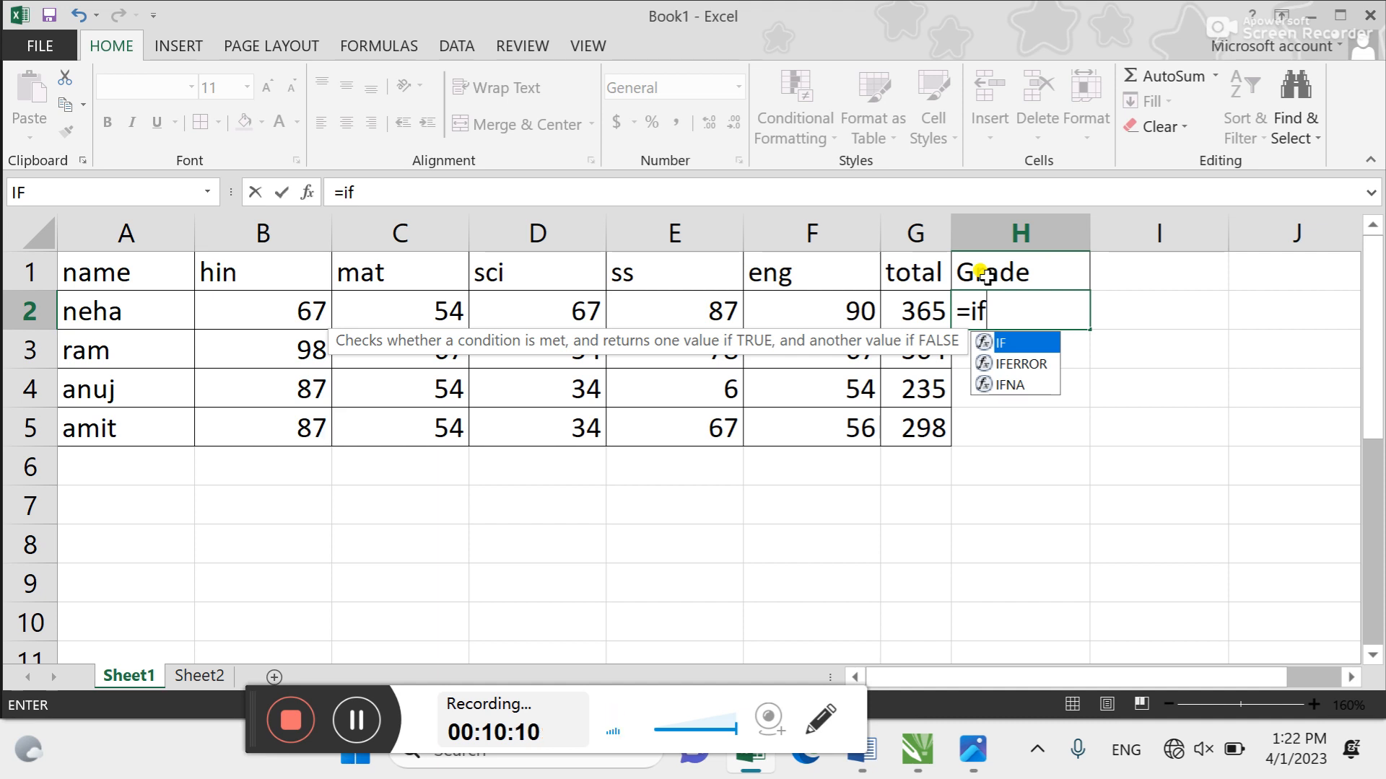
key(Tab)
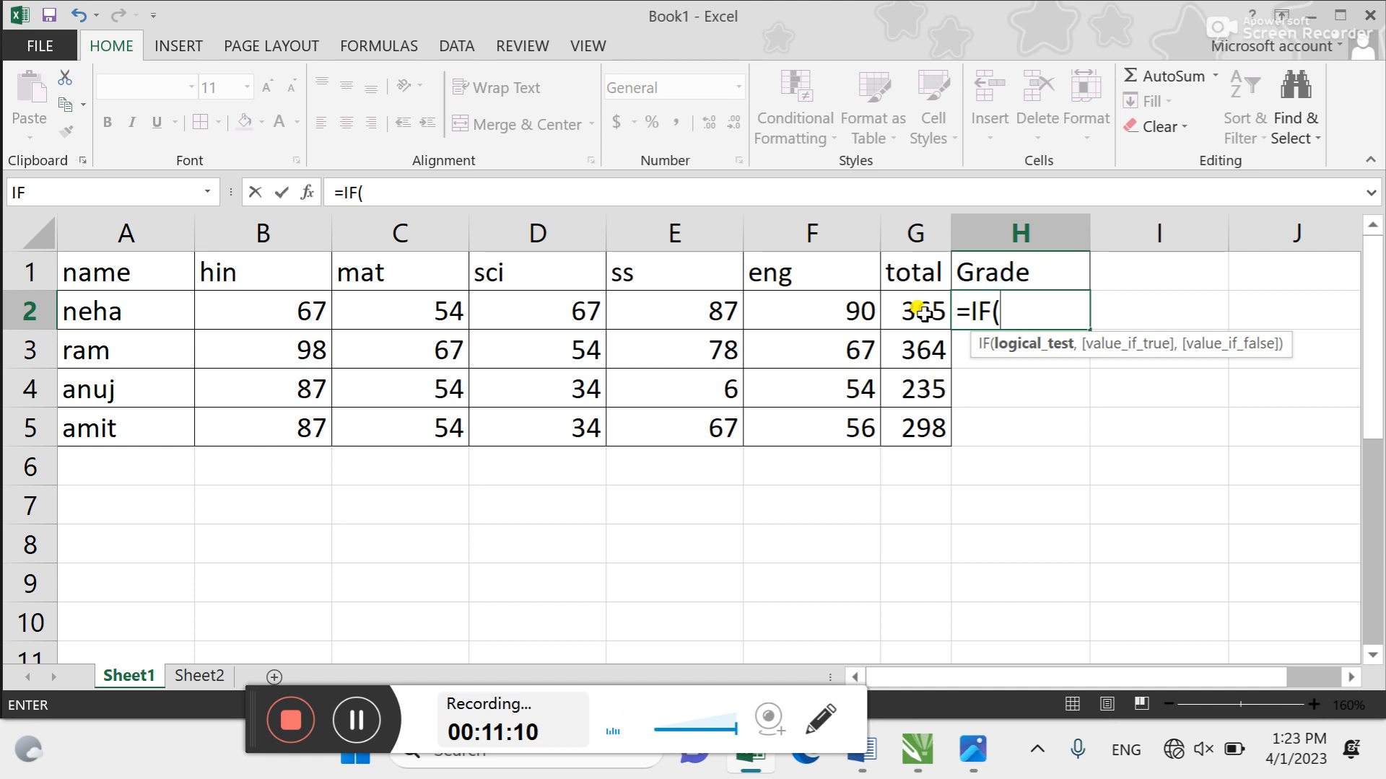
click(924, 312)
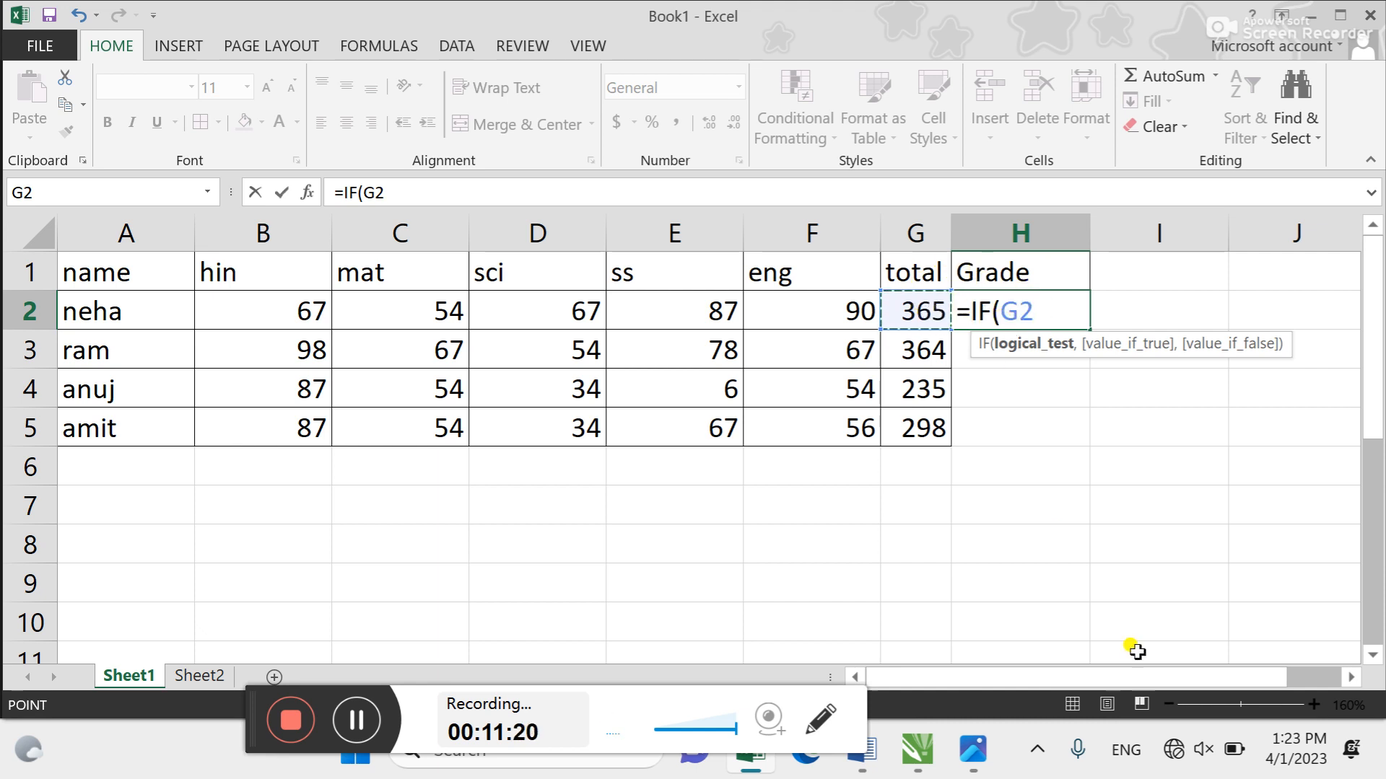
text(>)
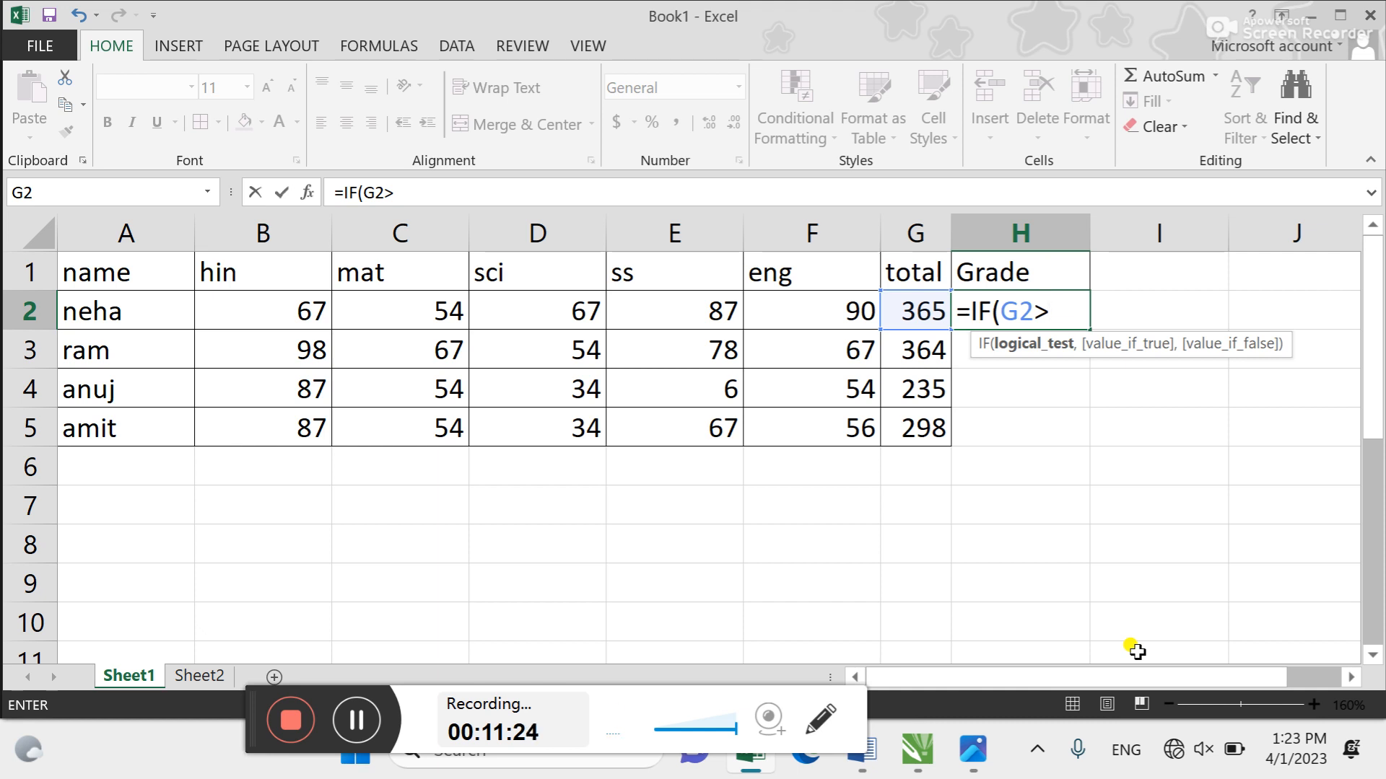
text(300)
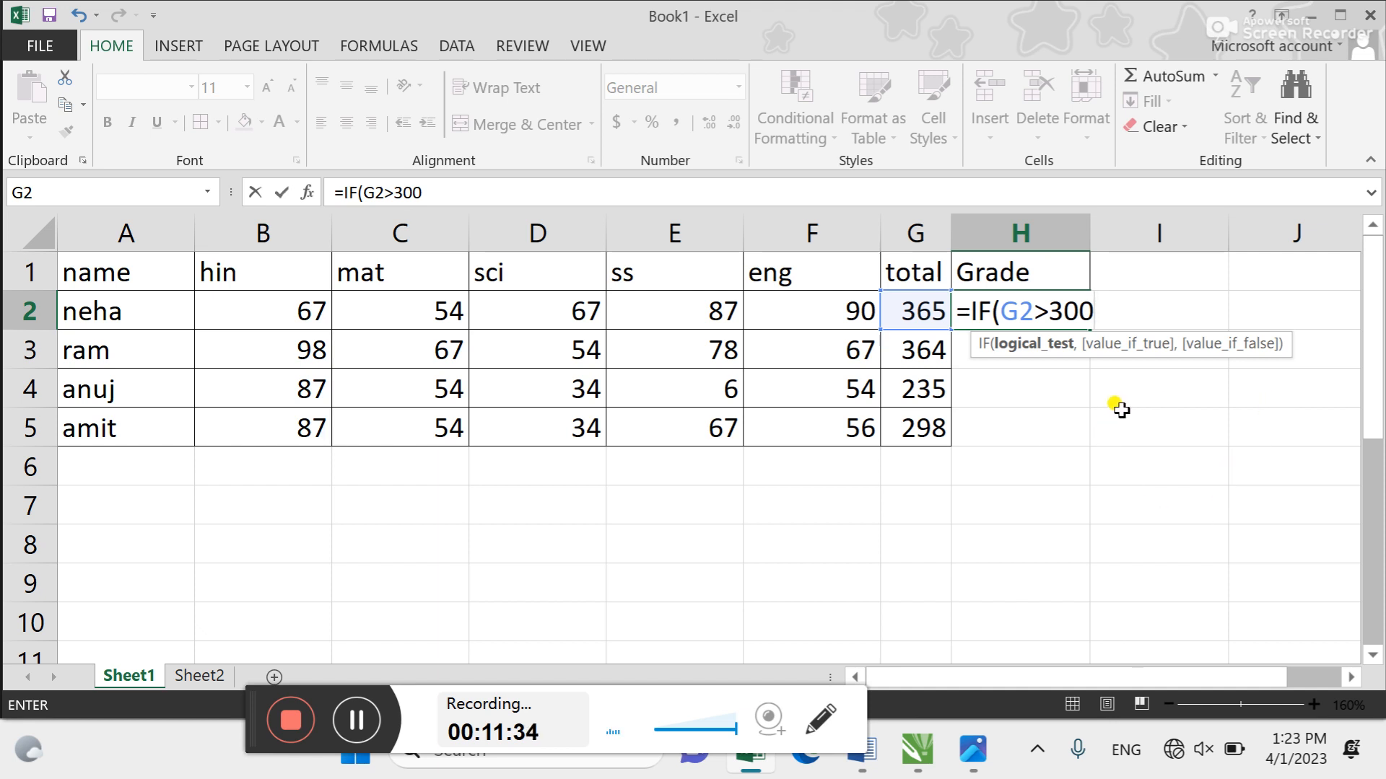
click(1048, 310)
text(=)
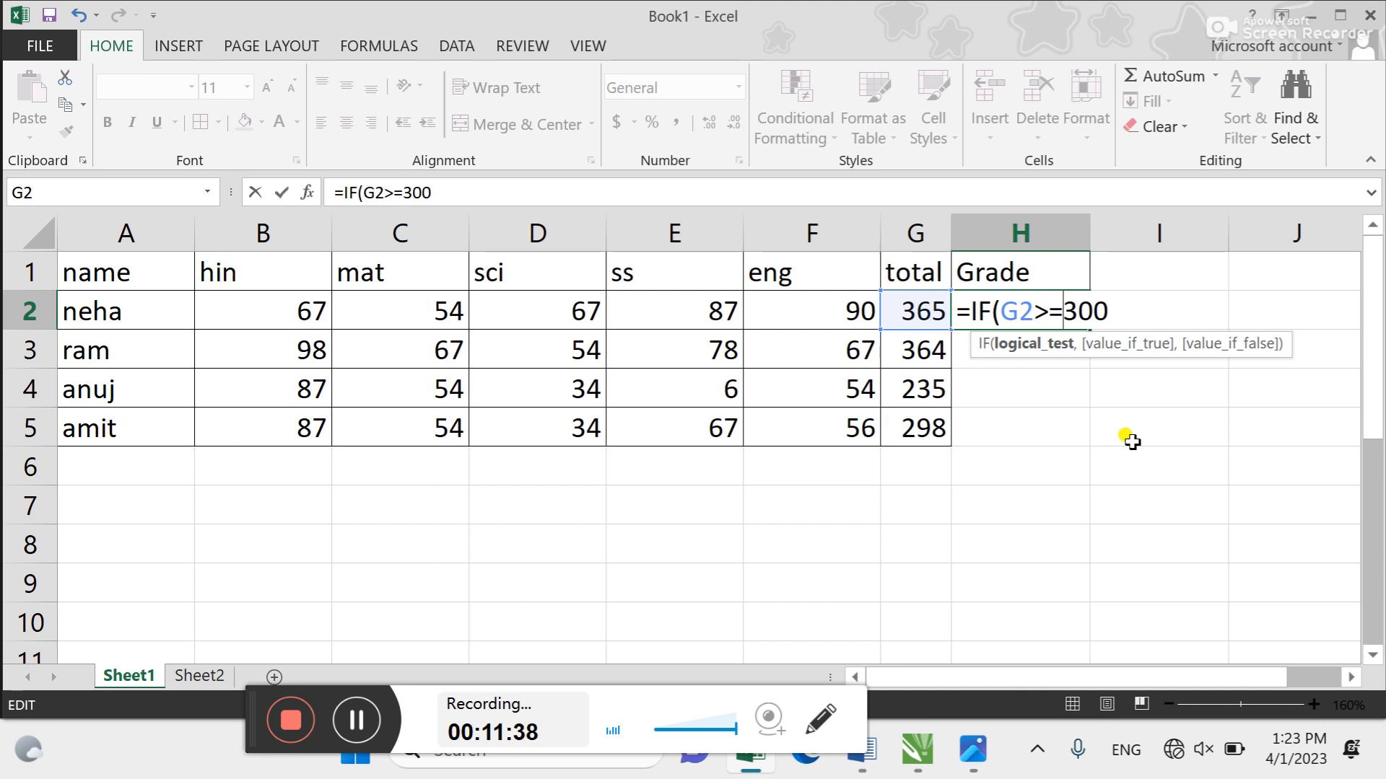
Complete the IF formula in H2 with "Pass" as the true value and "Fail" as the false value
key(Right)
key(Right)
key(Right)
text(,)
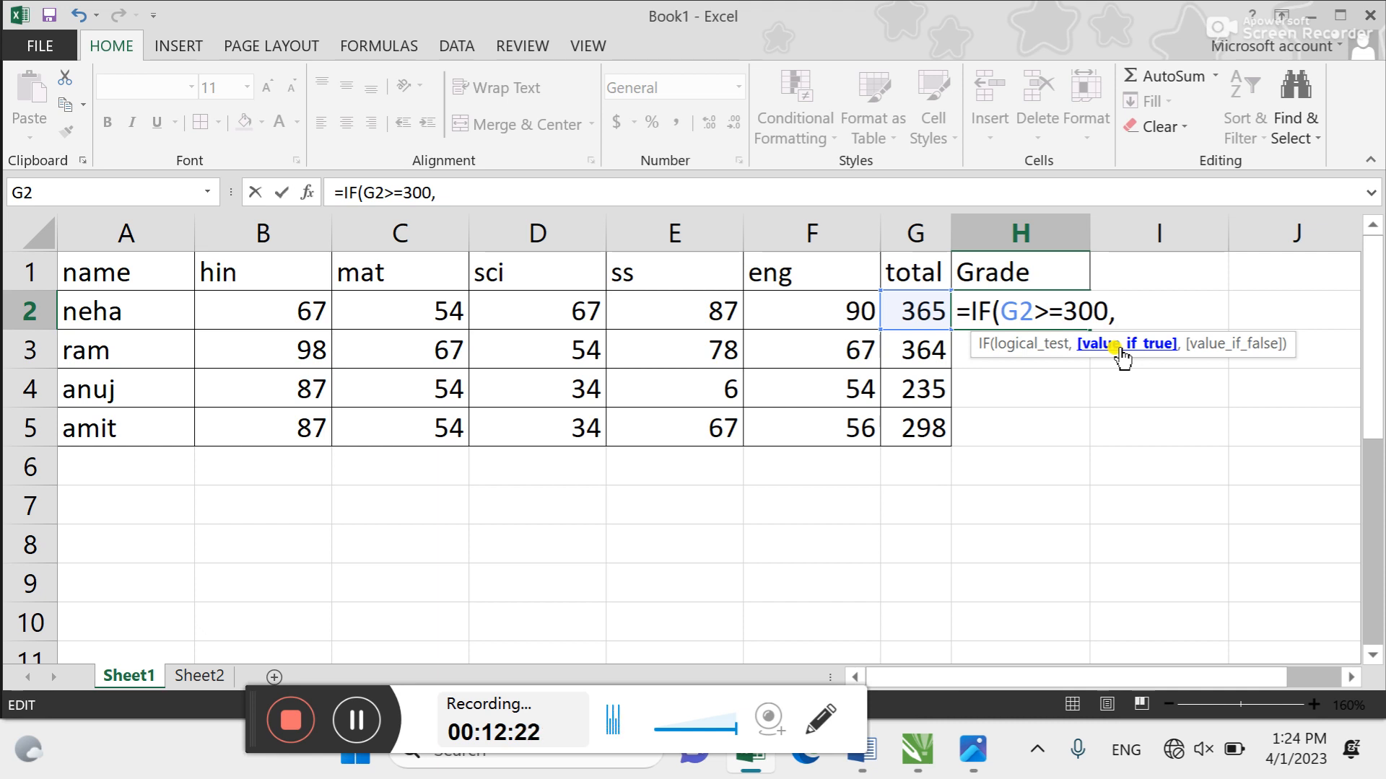
text("Pass")
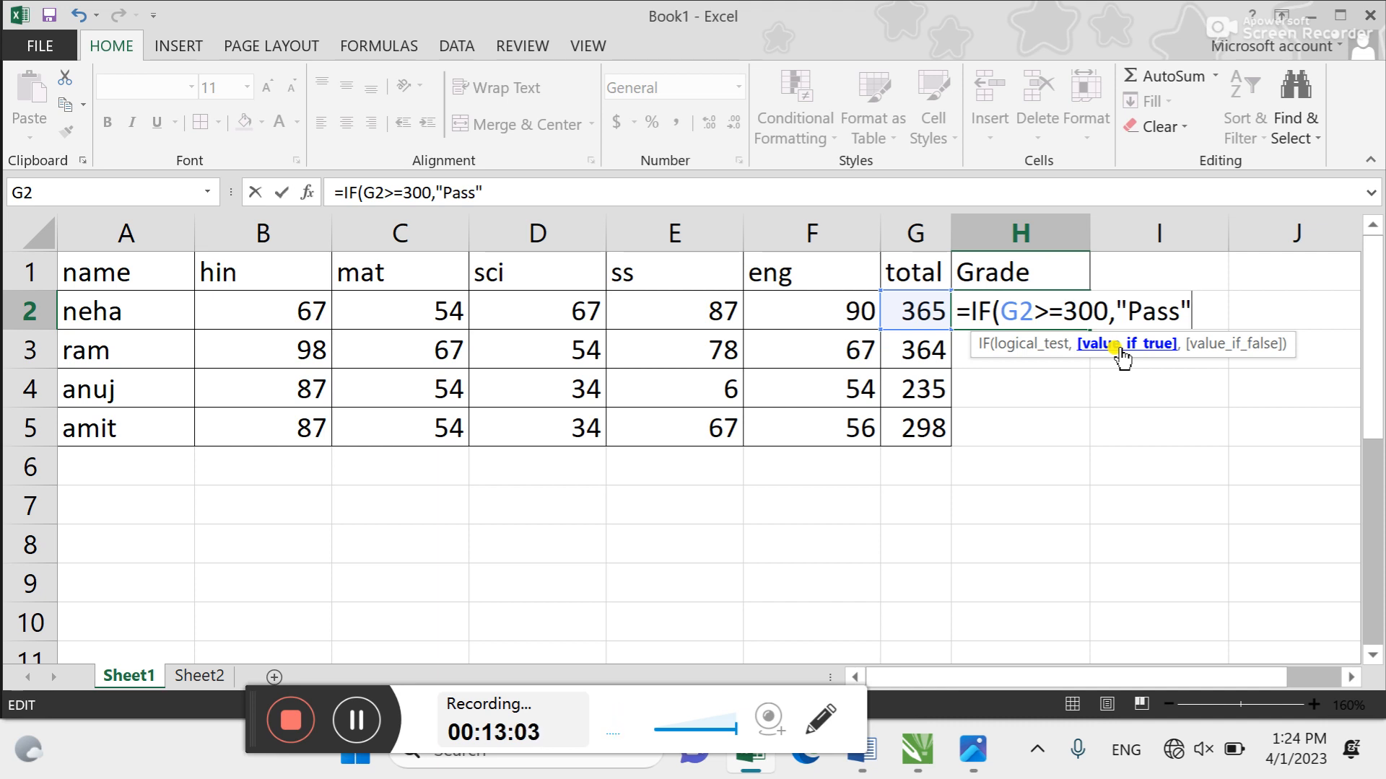
text(,)
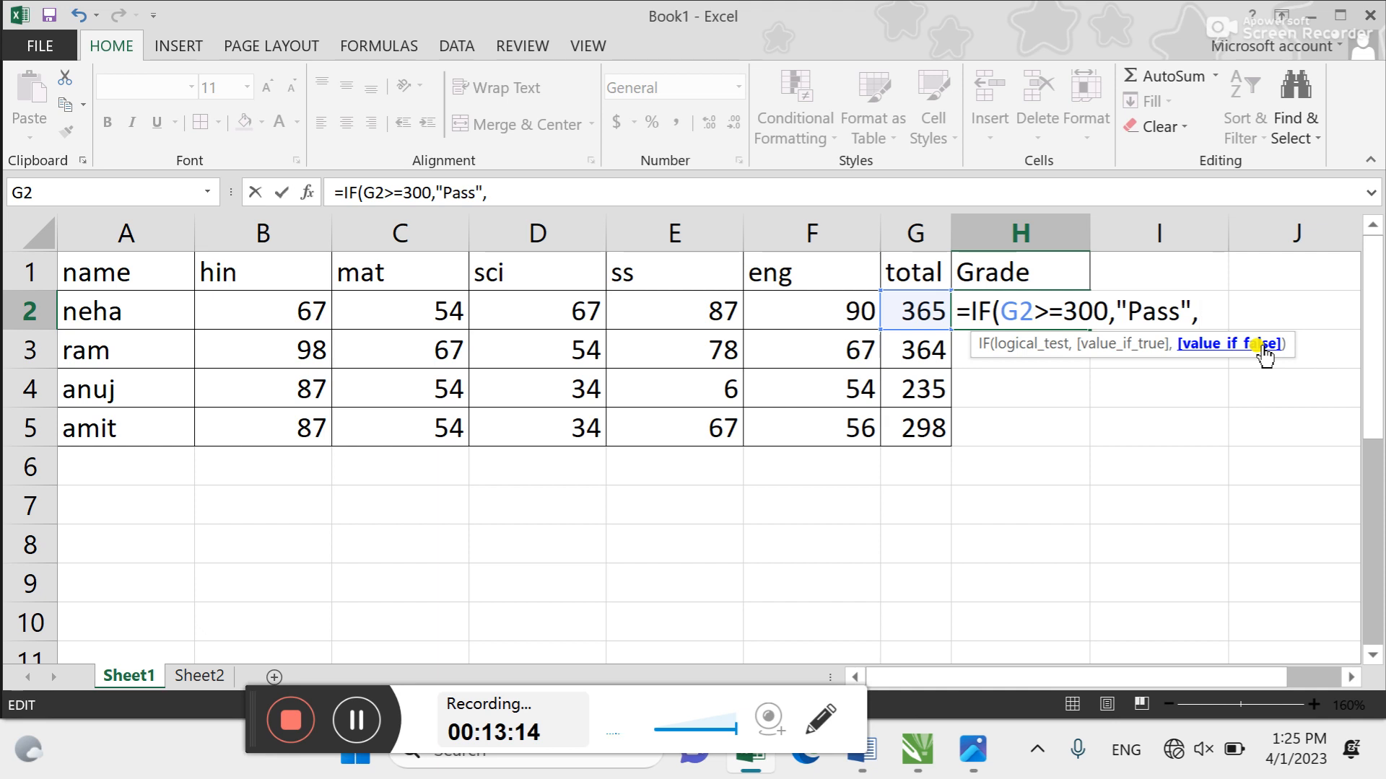
text("Fail")
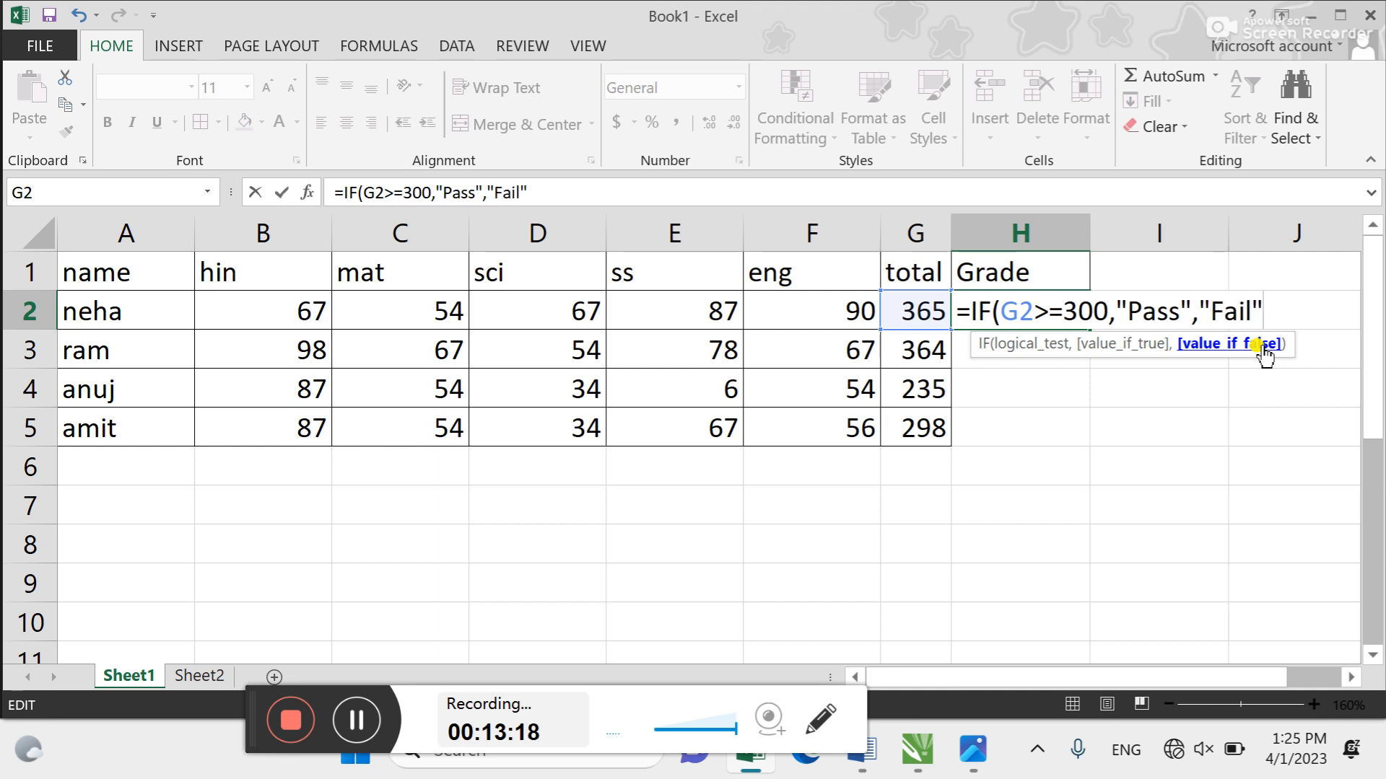
text())
key(ctrl+Return)
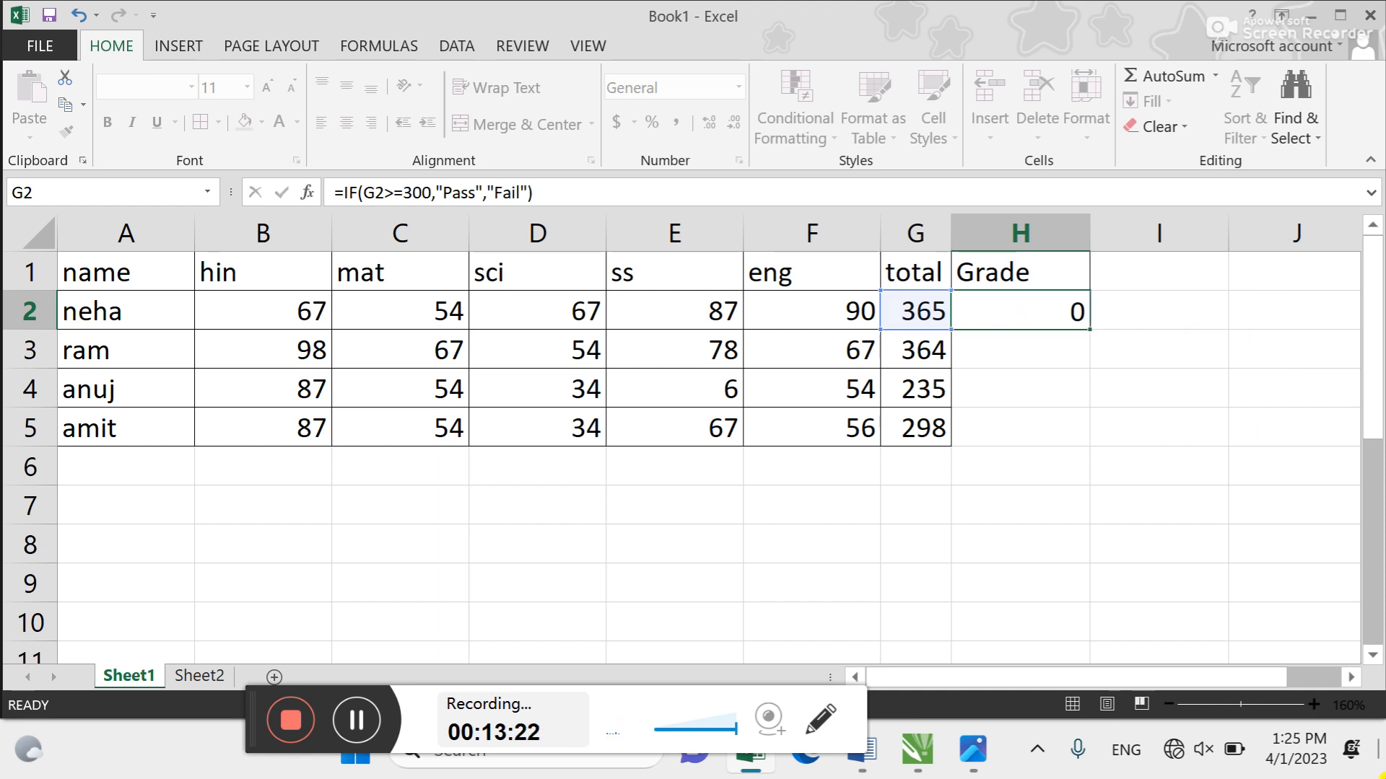
key(Return)
Fill the grade formula from H2 down to H5 for the remaining students
key(Up)
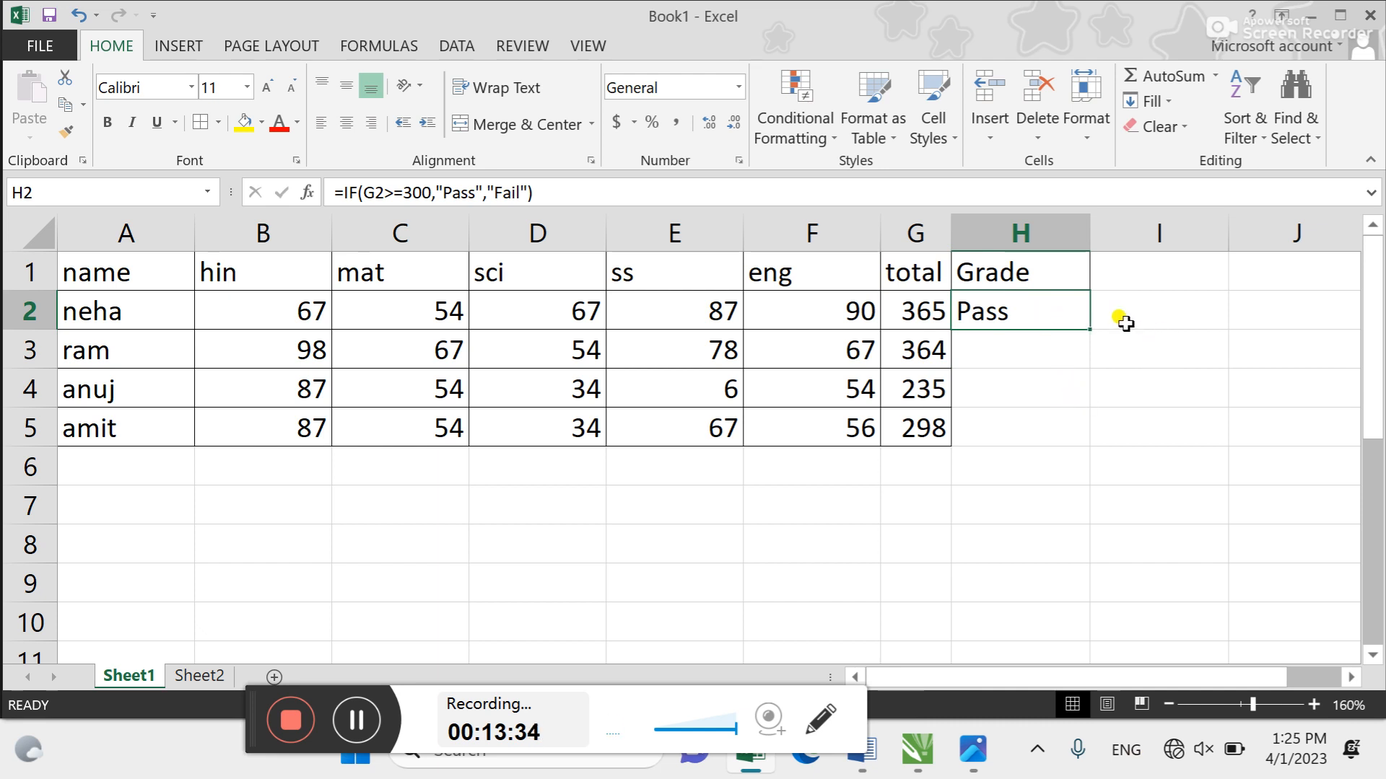
drag(1090, 329, 1077, 433)
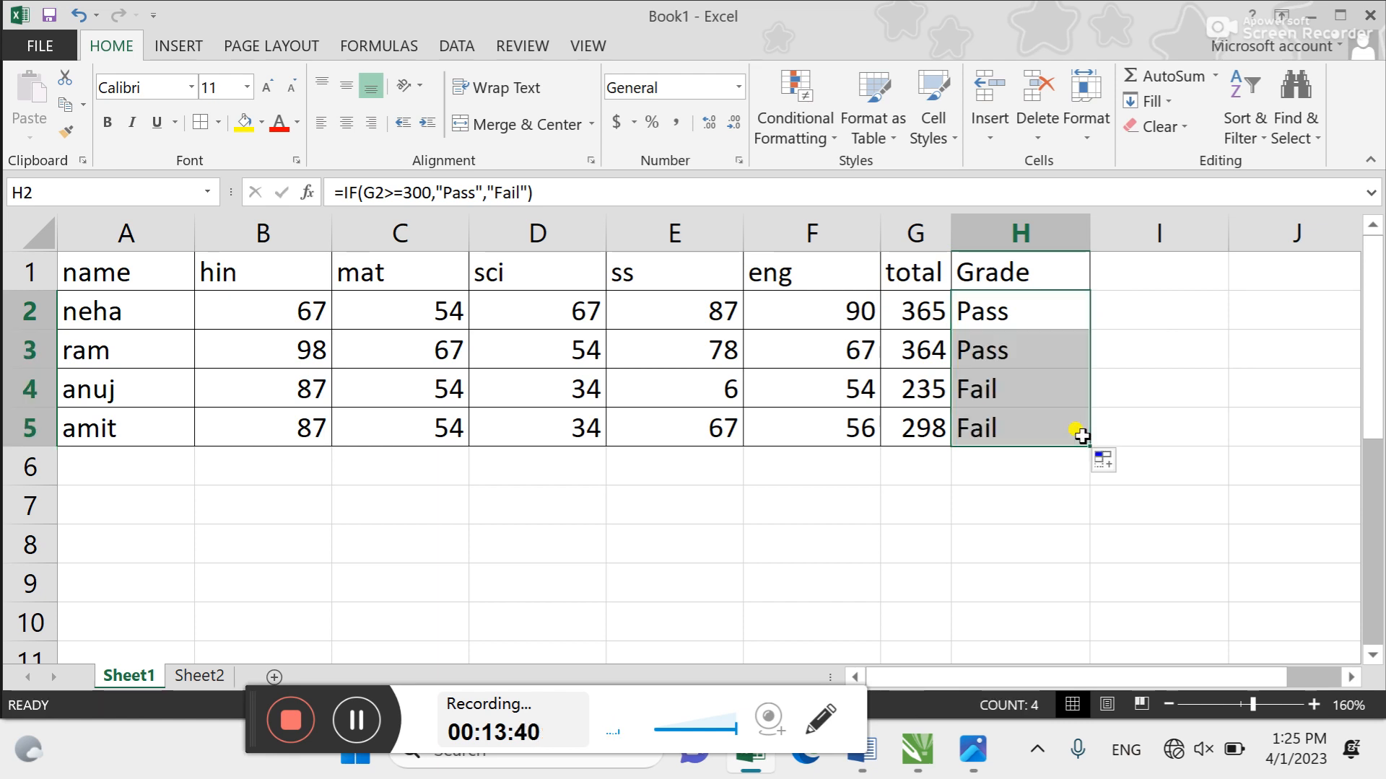
click(1078, 434)
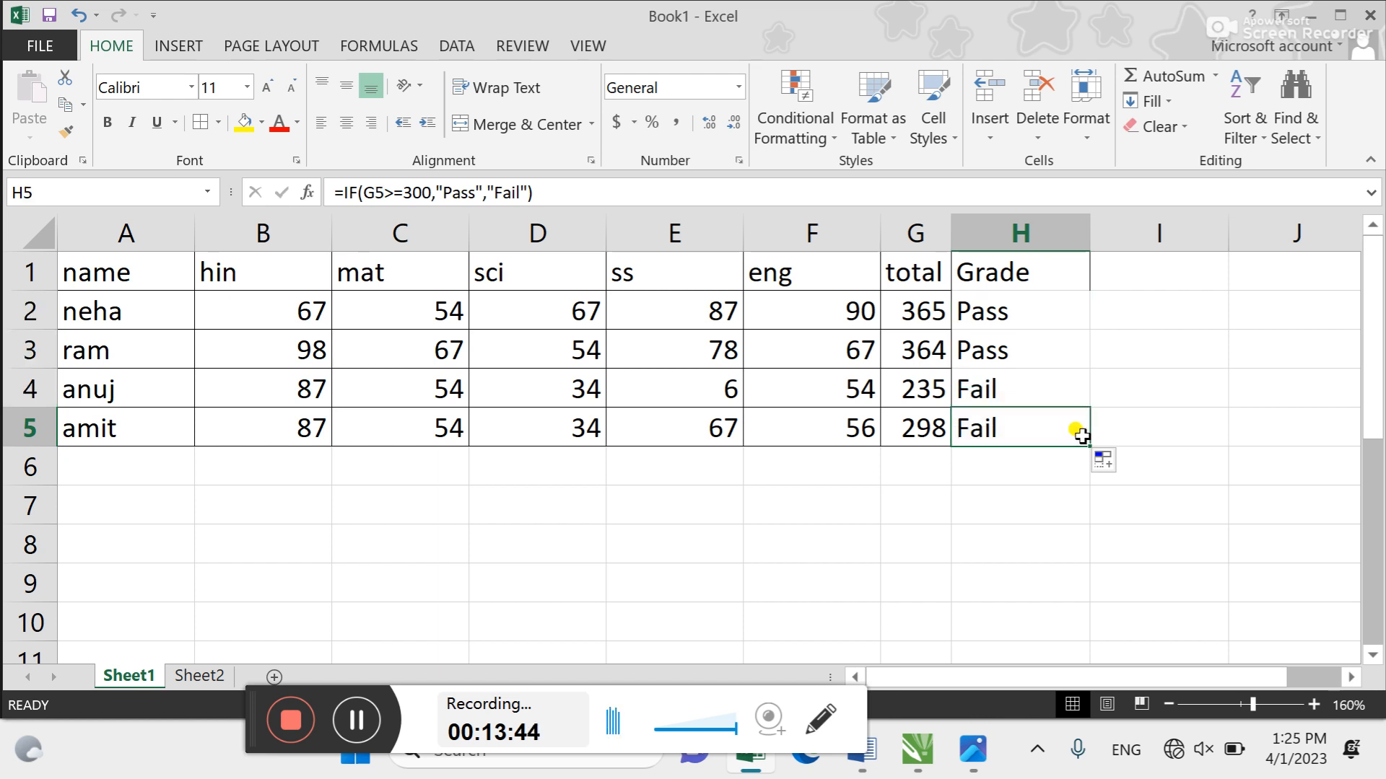
Open the grade formula in H2 to review its test and results, and close it without changes
double_click(1030, 310)
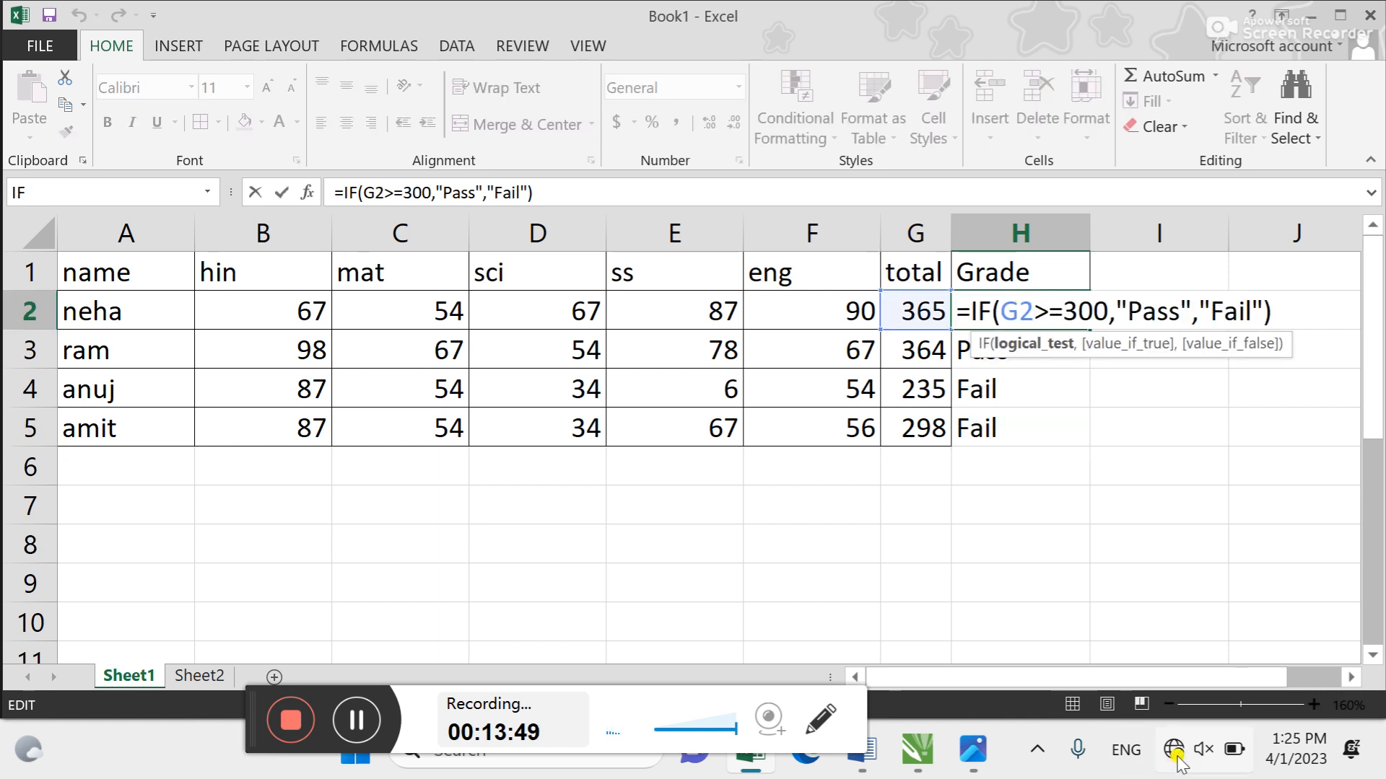
click(1092, 314)
click(1273, 306)
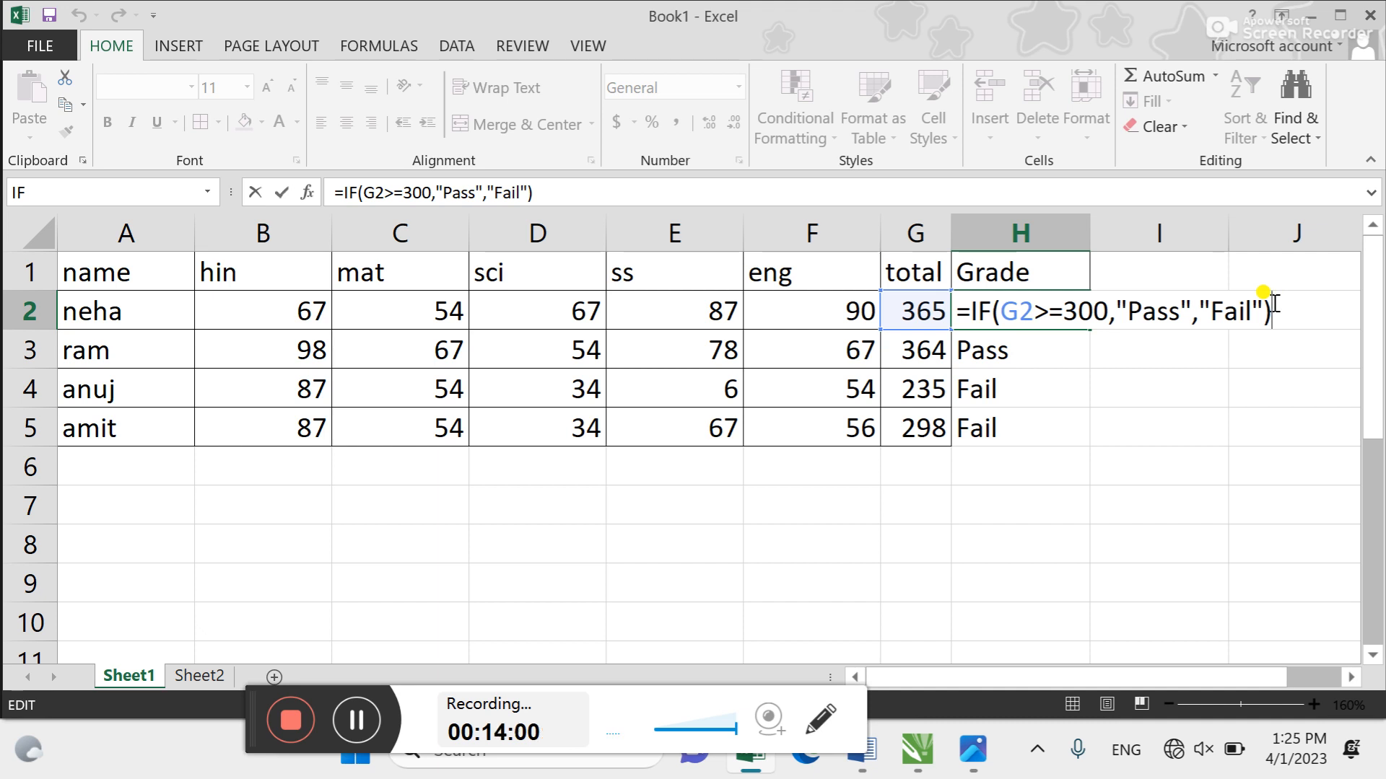
key(ctrl+Return)
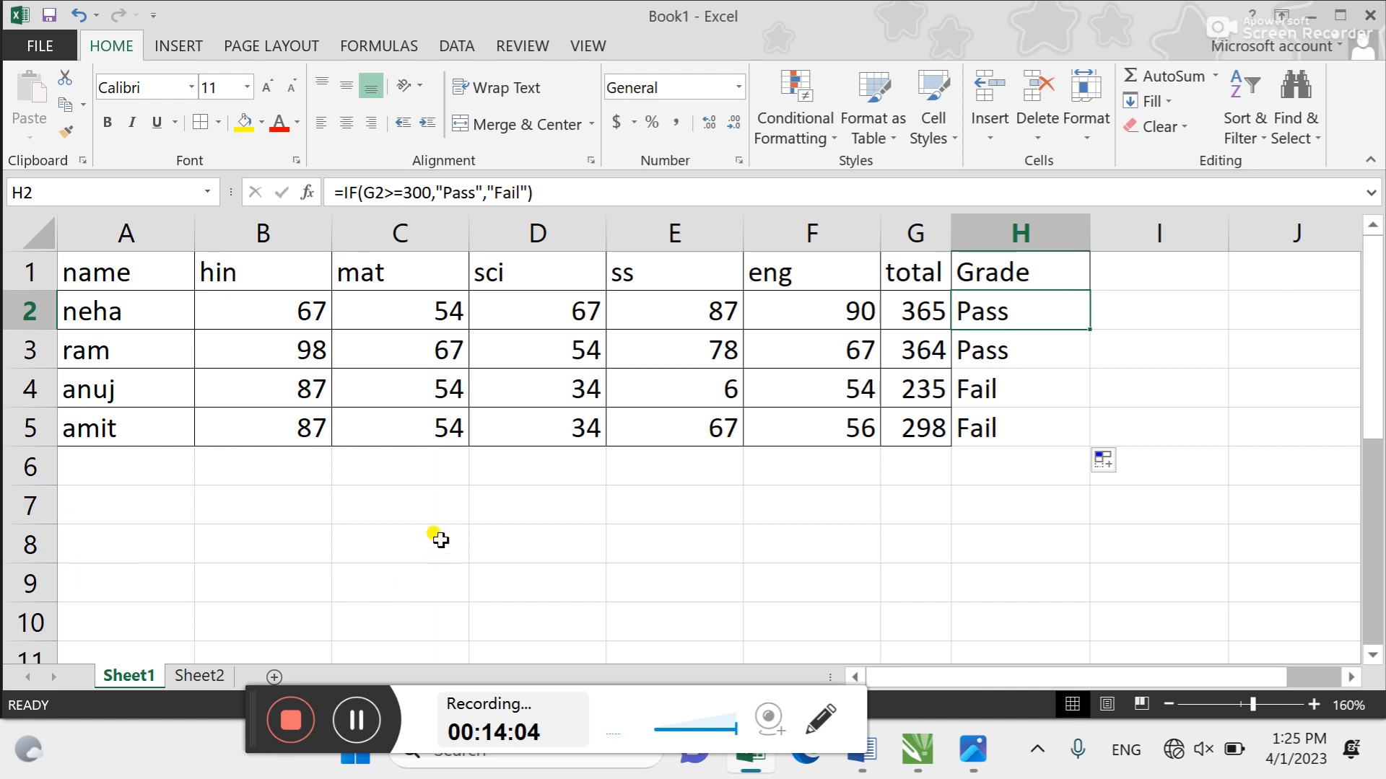
Enter the headers "items", "rate" and "dis. 60%" in C7 to E7, below the marks table
click(425, 514)
text(items)
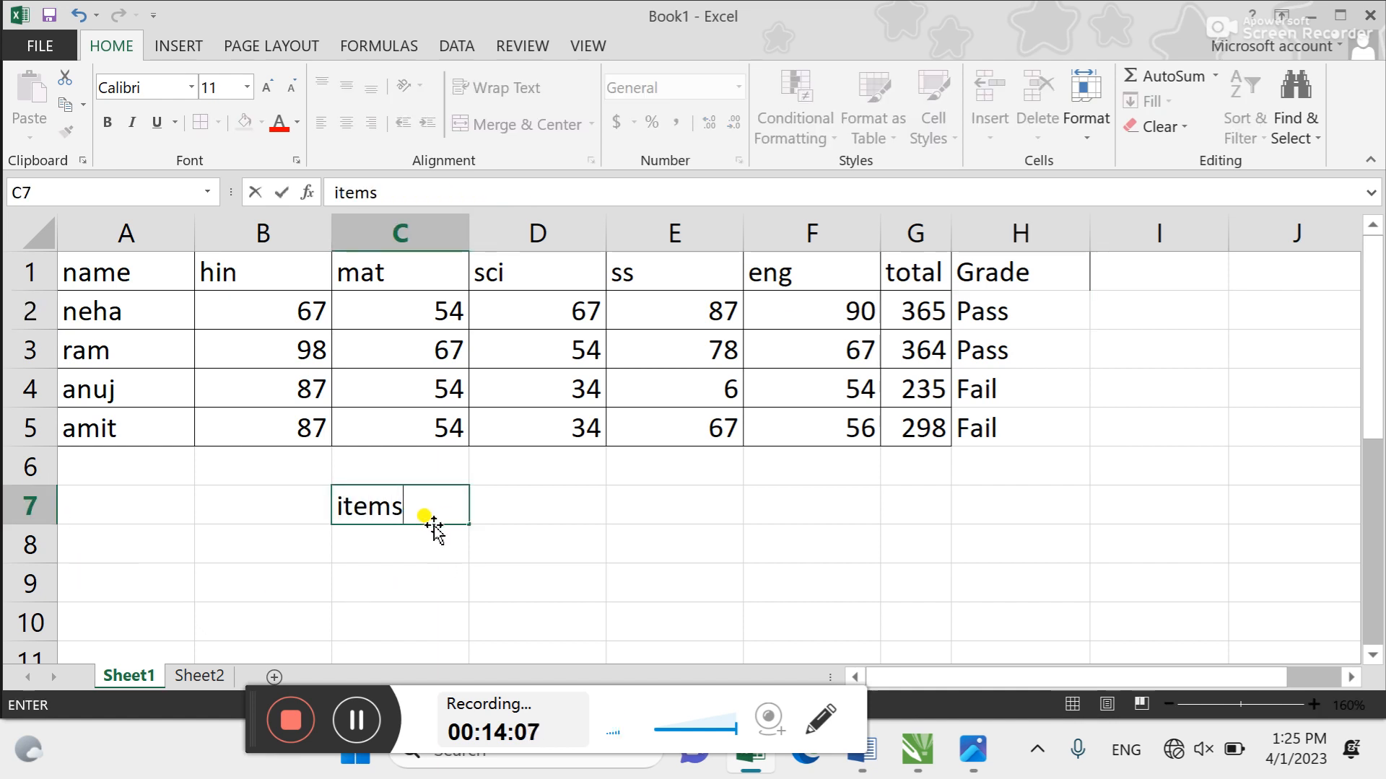
key(Tab)
text(rate)
key(Tab)
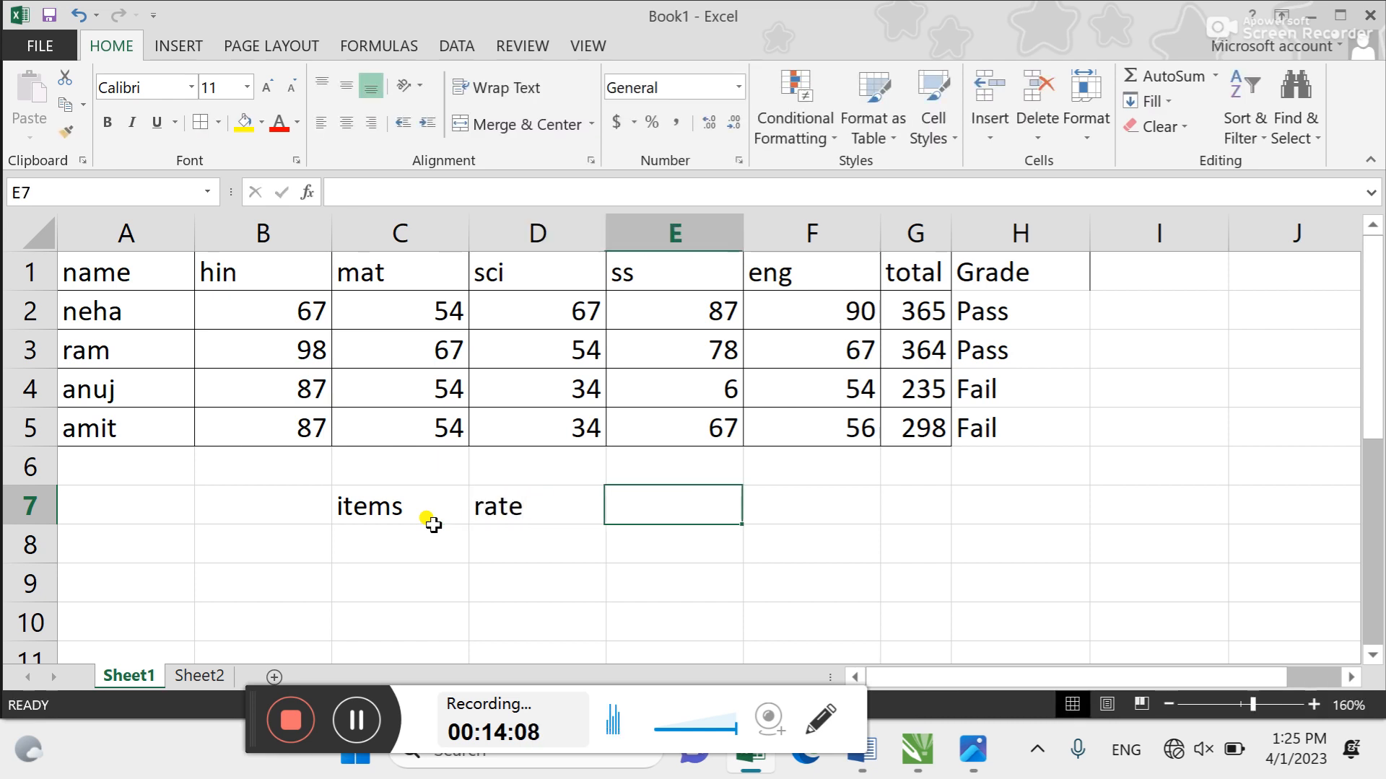
text(dis.)
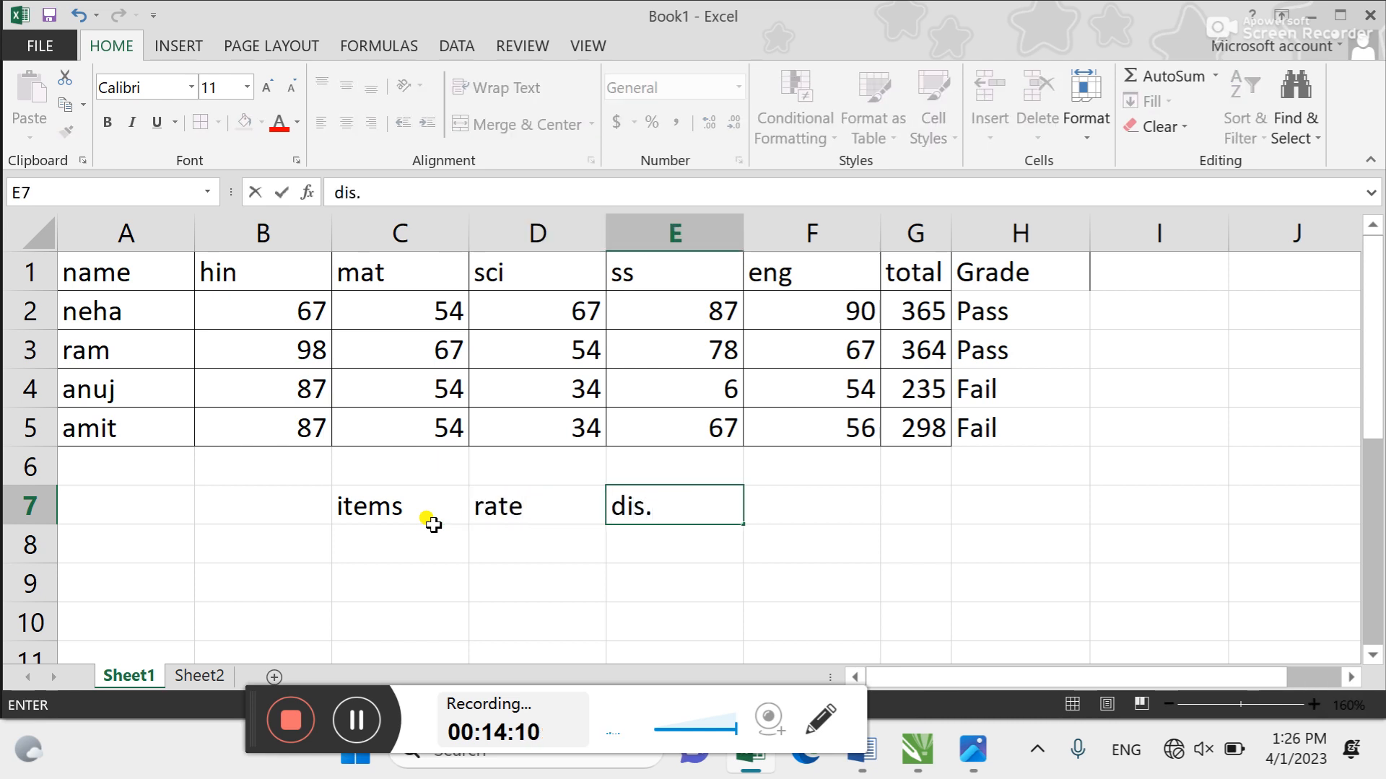
text( 60%)
key(Tab)
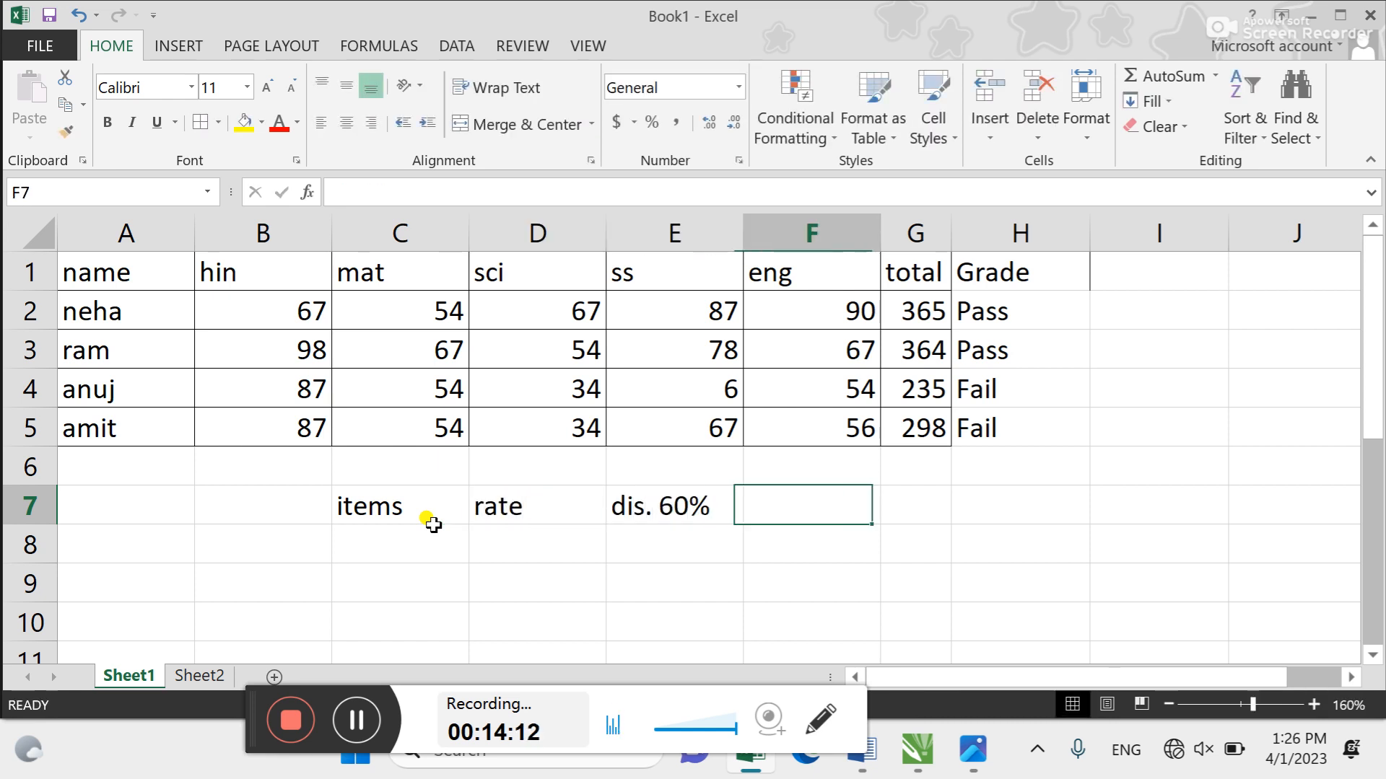
Enter the headers "total", "vat 5%" and "net price" in F7 to H7 and autofit column G to its contents
text(total)
key(Tab)
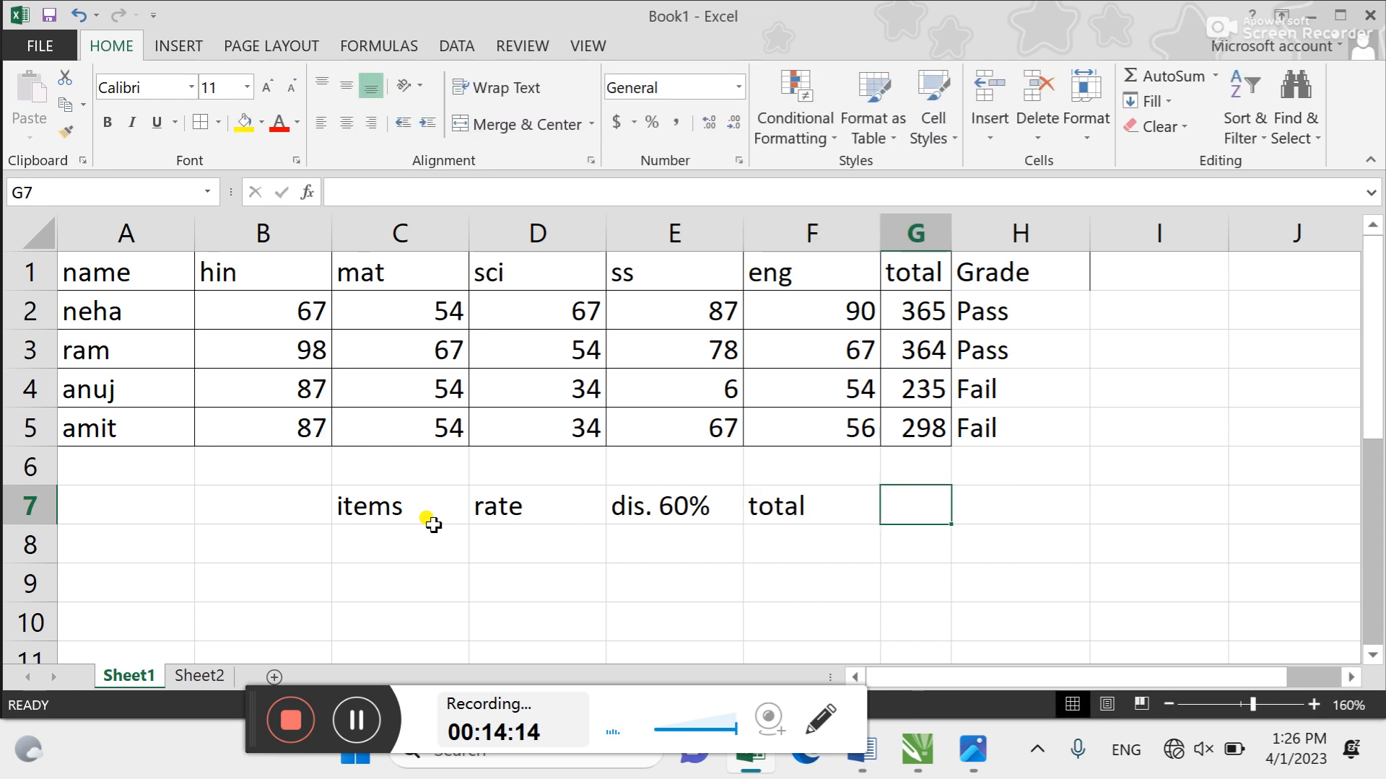
text(vat 5%)
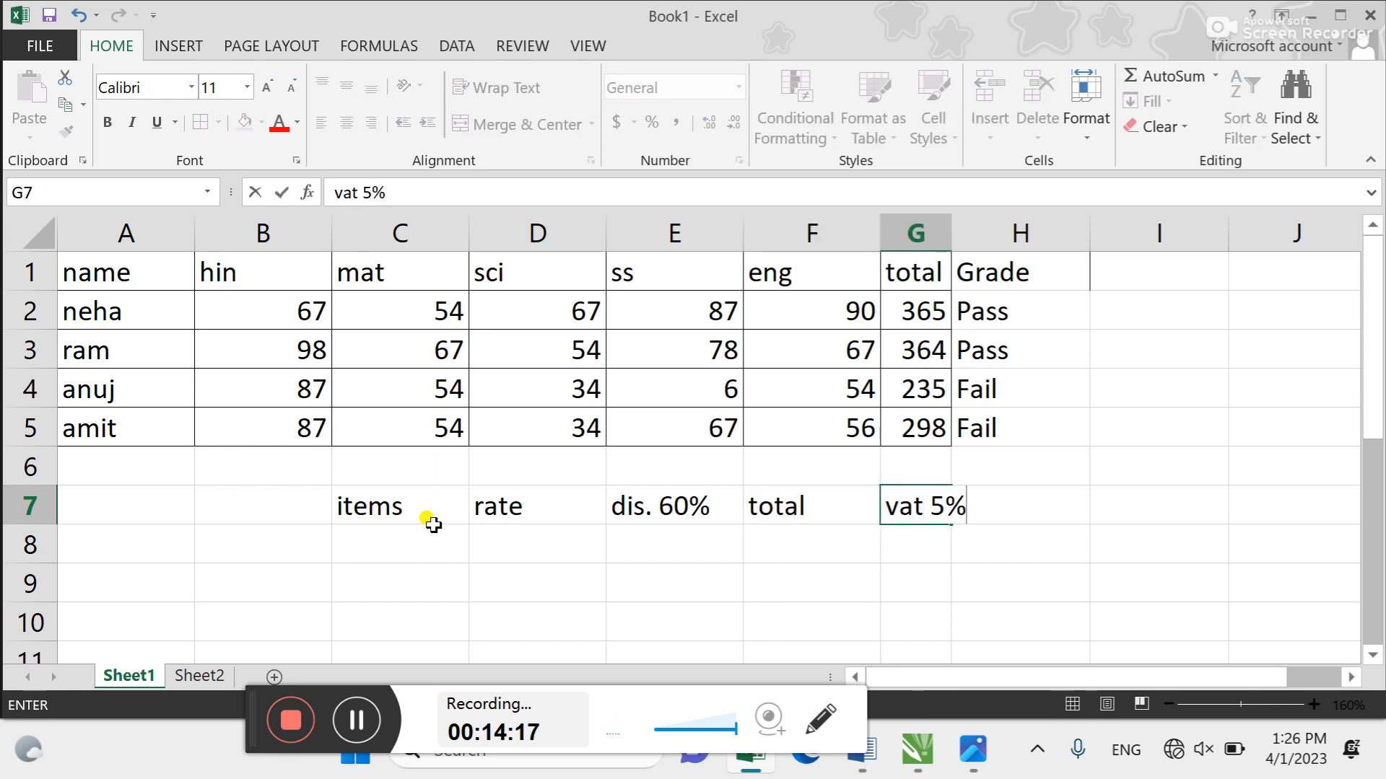
key(Tab)
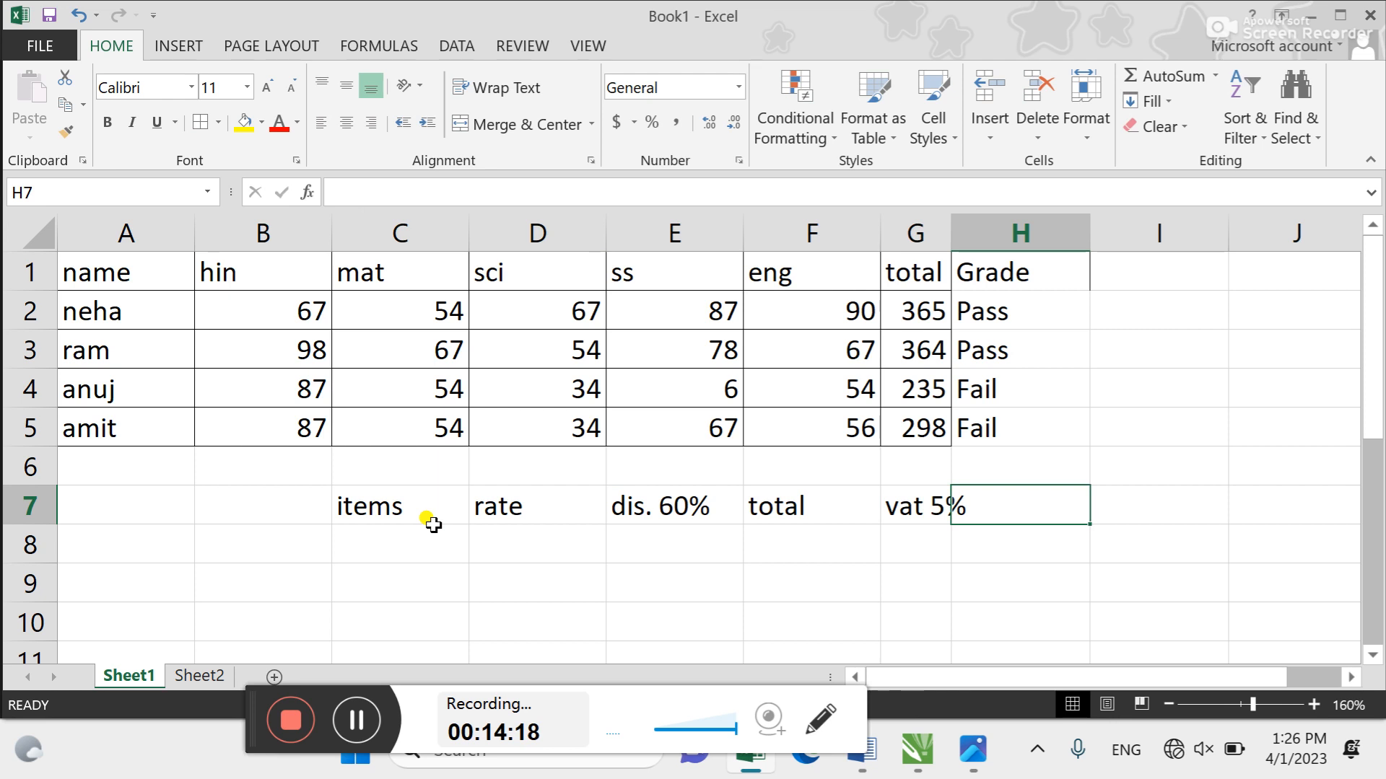
text(net price)
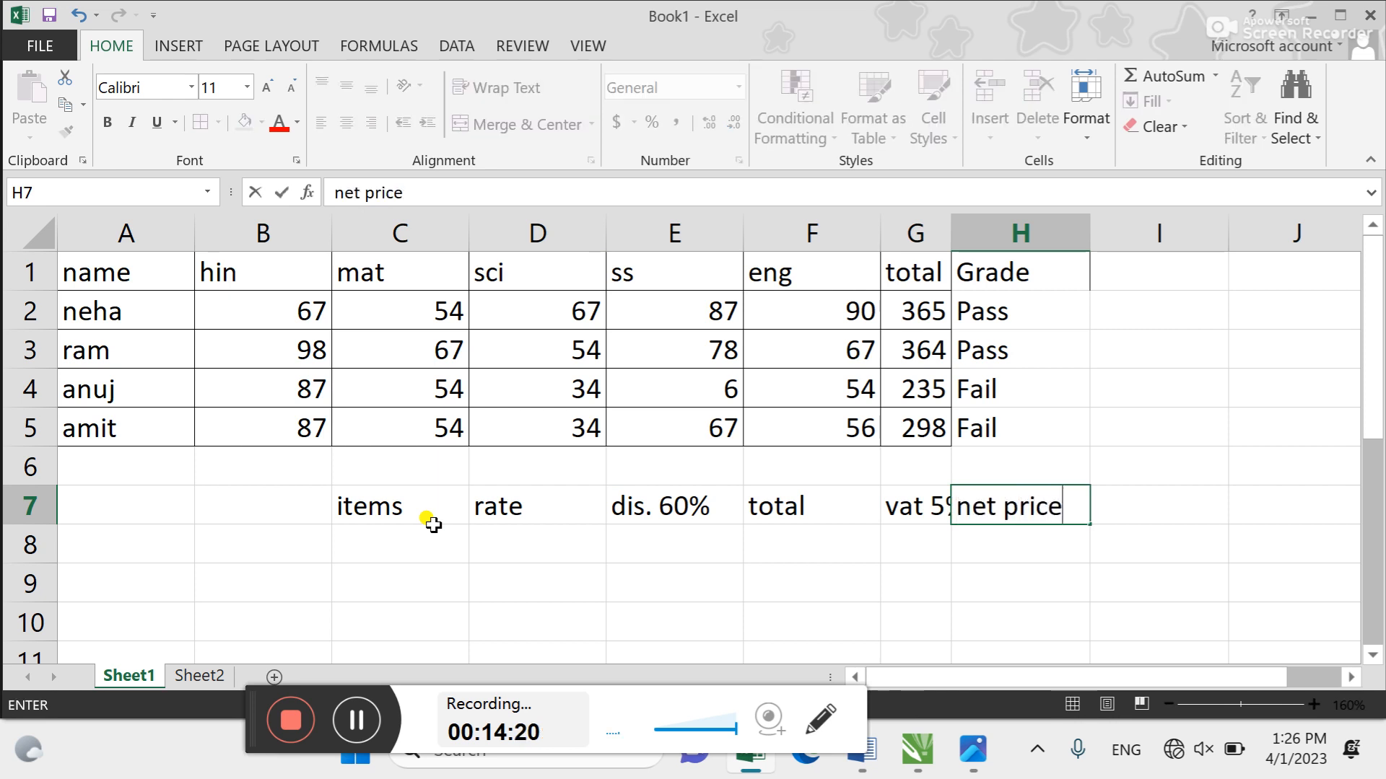
key(Tab)
double_click(952, 221)
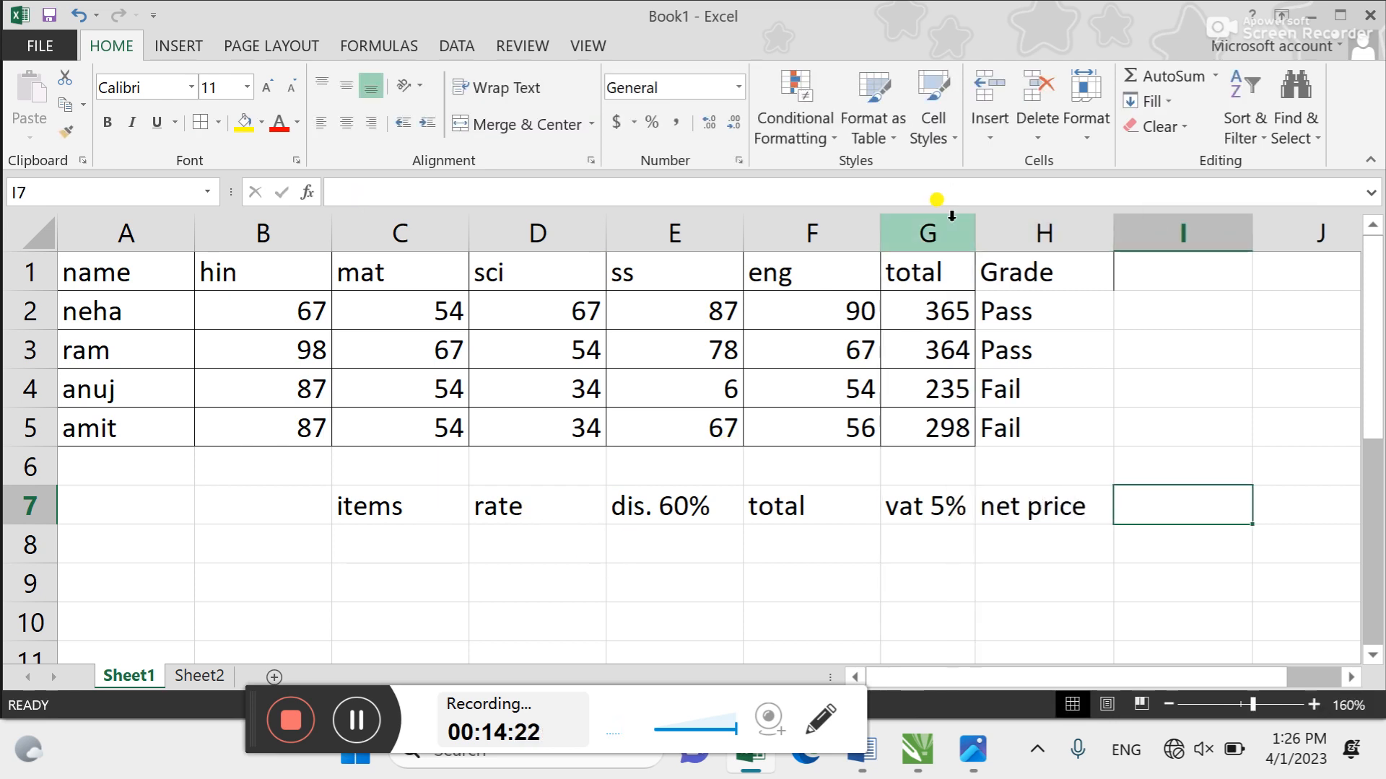
Fill in the item rows under the headers: jeans with rate 1200 in row 8 and shirt with rate 1500 in row 9
scroll(708, 491, down, 2)
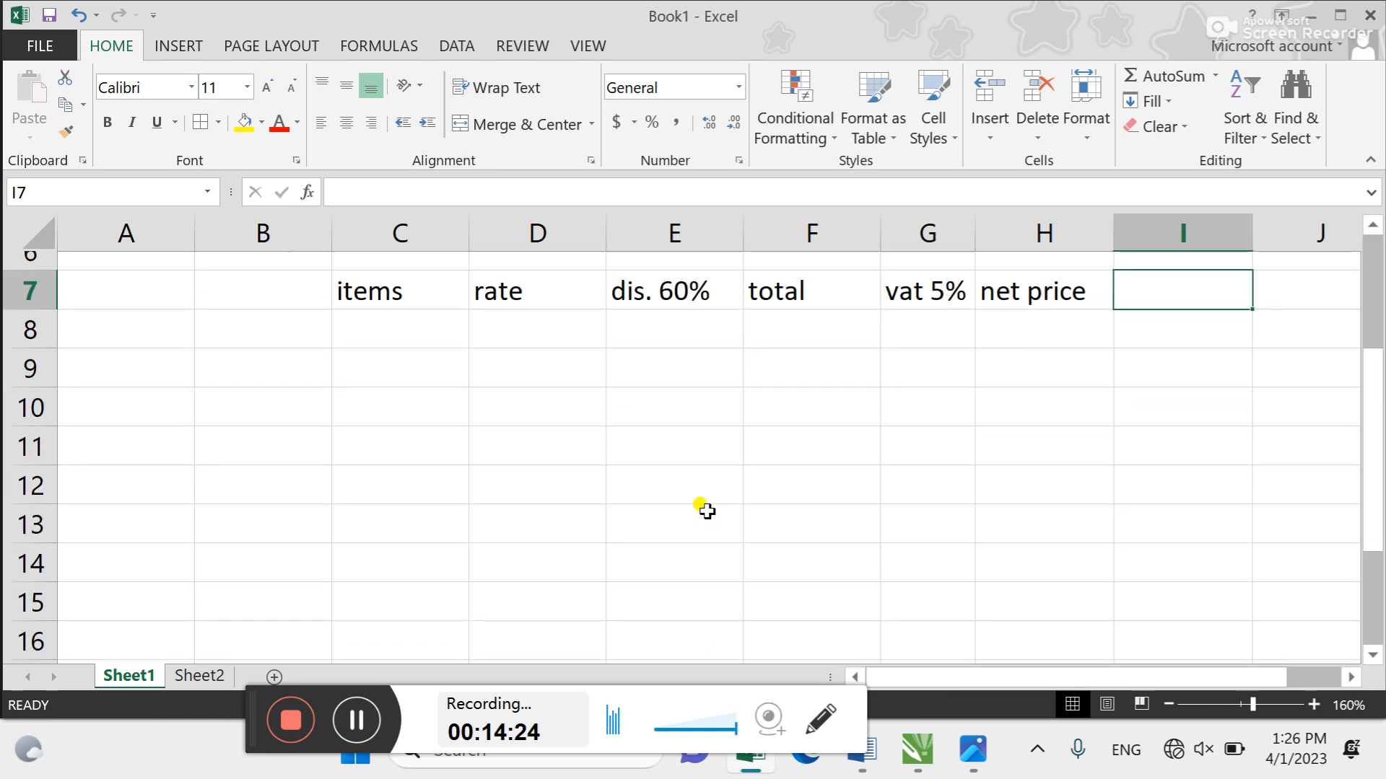
click(404, 312)
text(jeans)
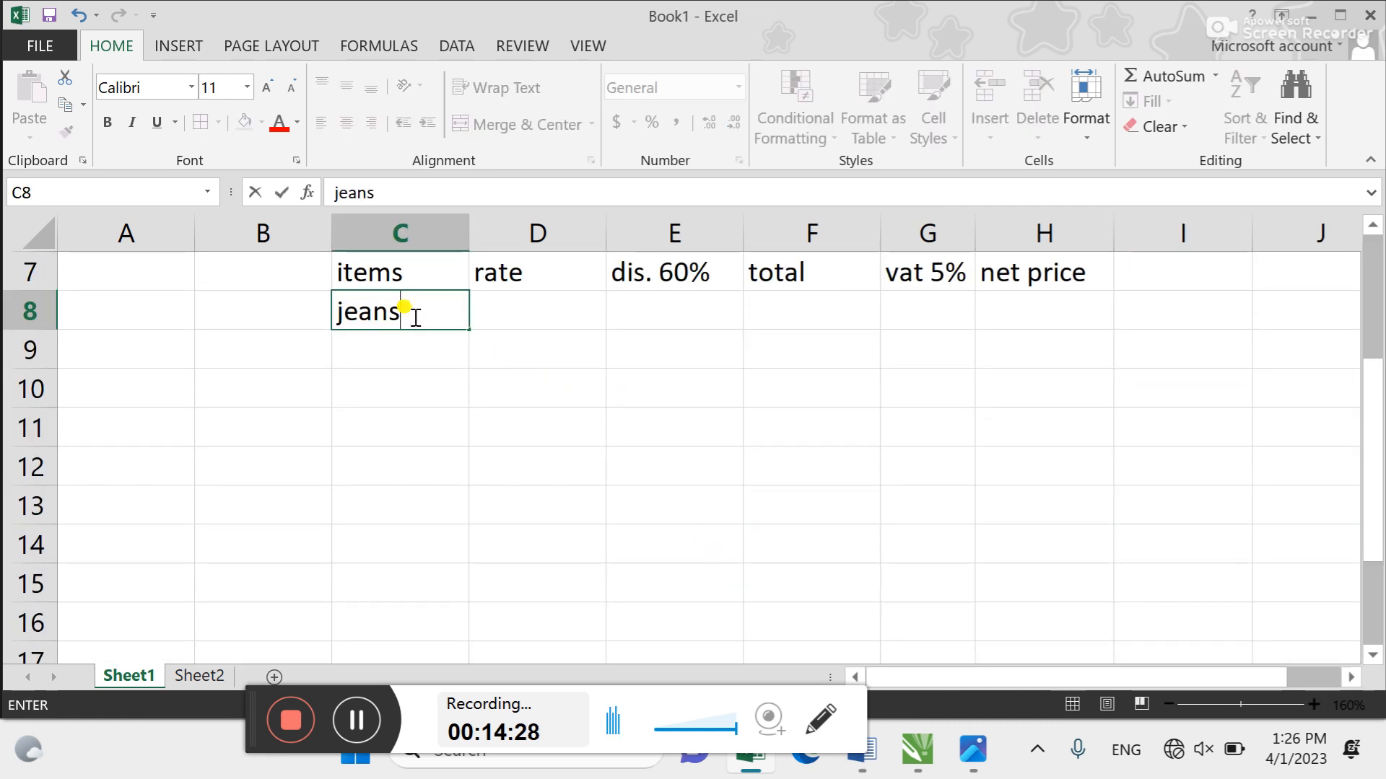
key(Tab)
text(1200)
key(Return)
text(shirt)
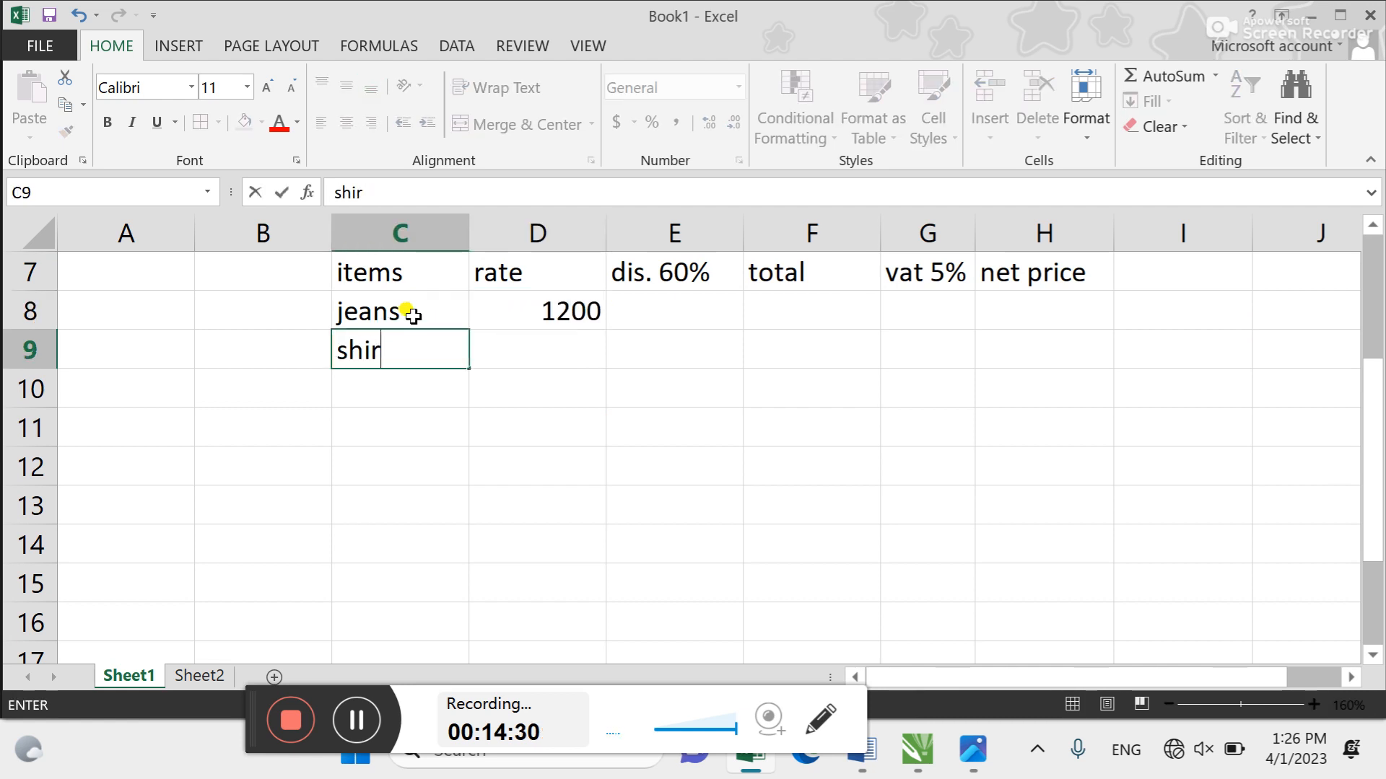
key(Tab)
text(1500)
key(Tab)
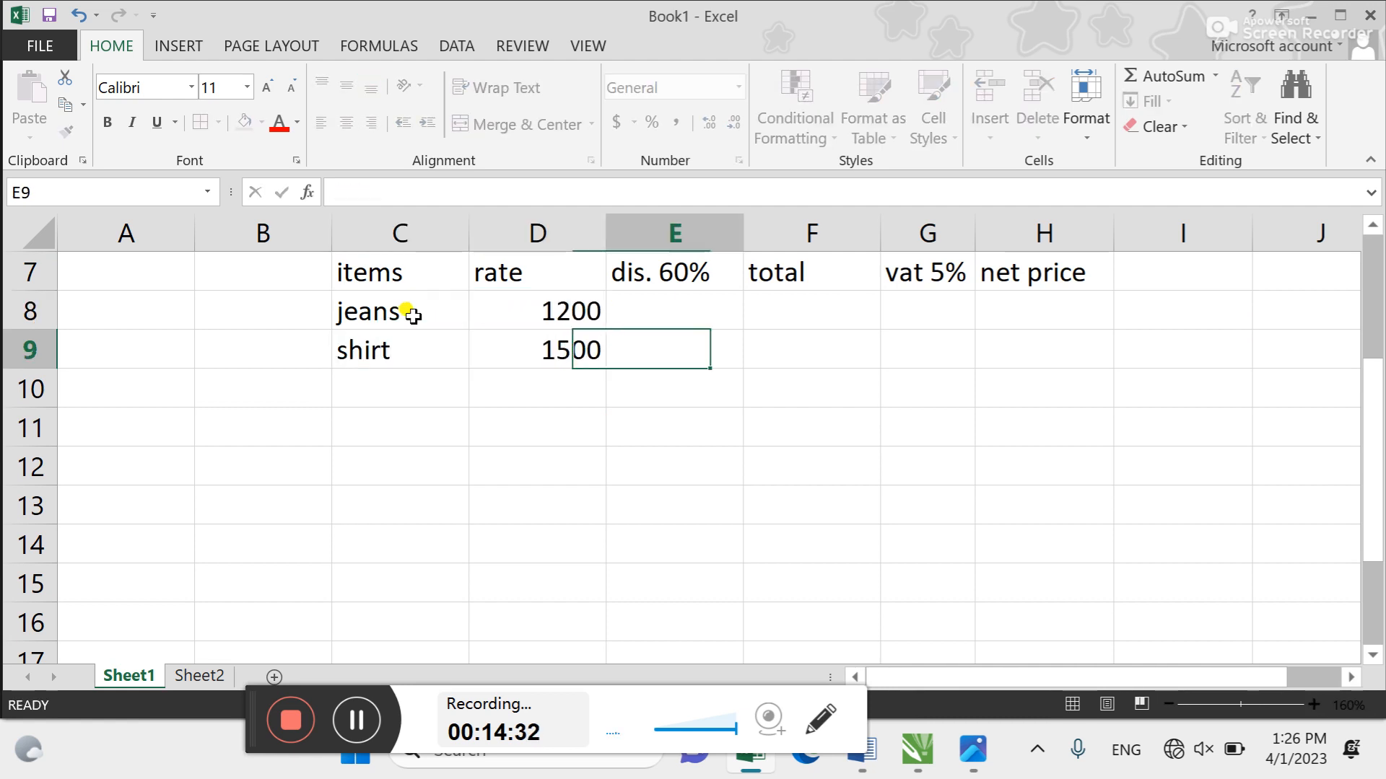
Write the discount formula =D8*60% for jeans in E8
key(Up)
text(=)
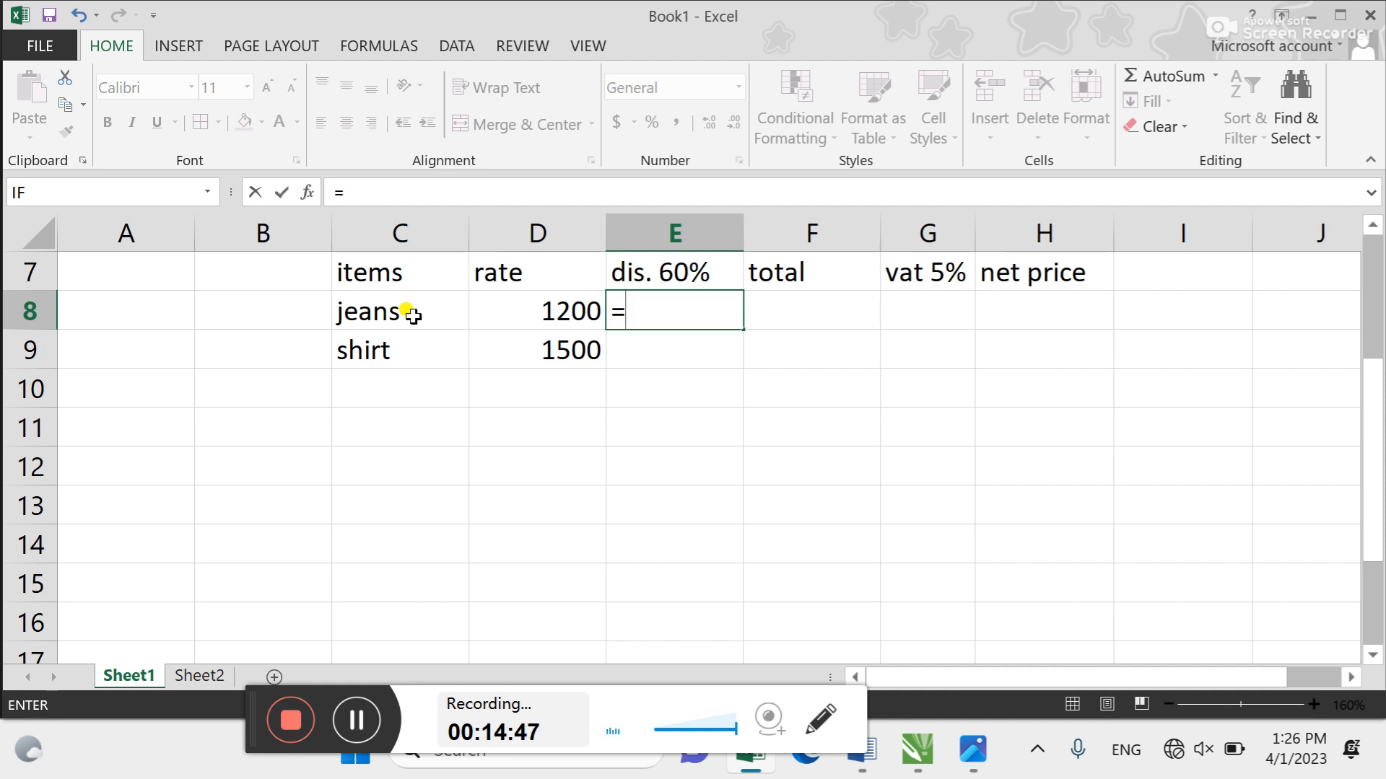
key(Left)
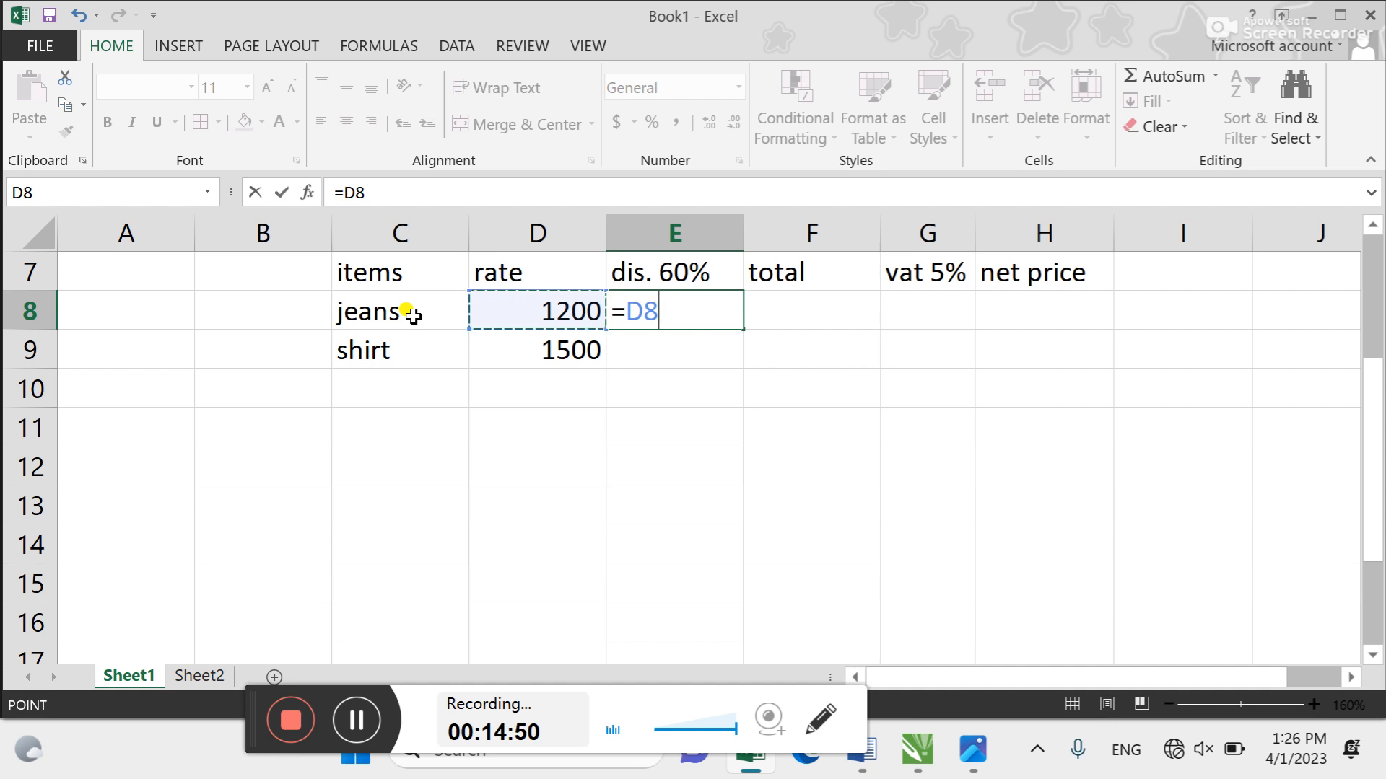
text(*60)
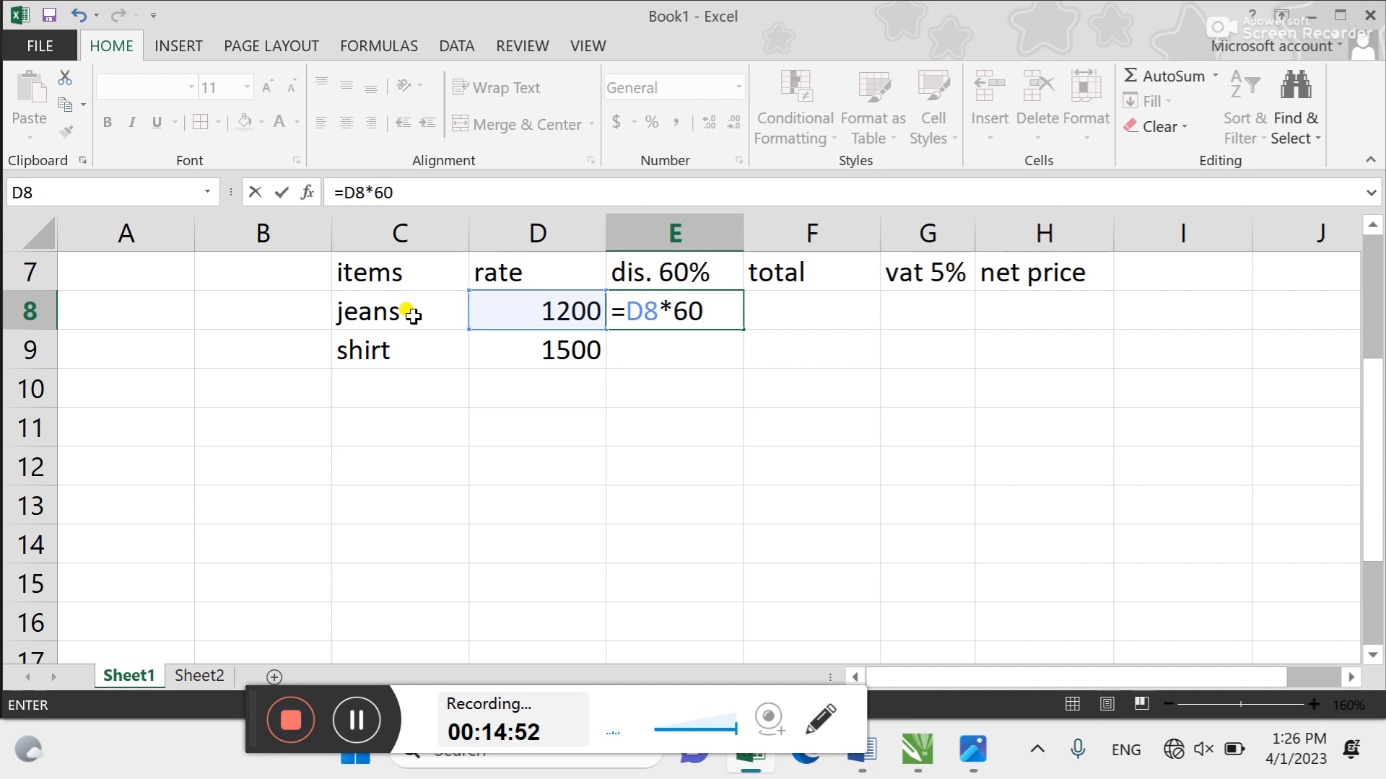
text(%)
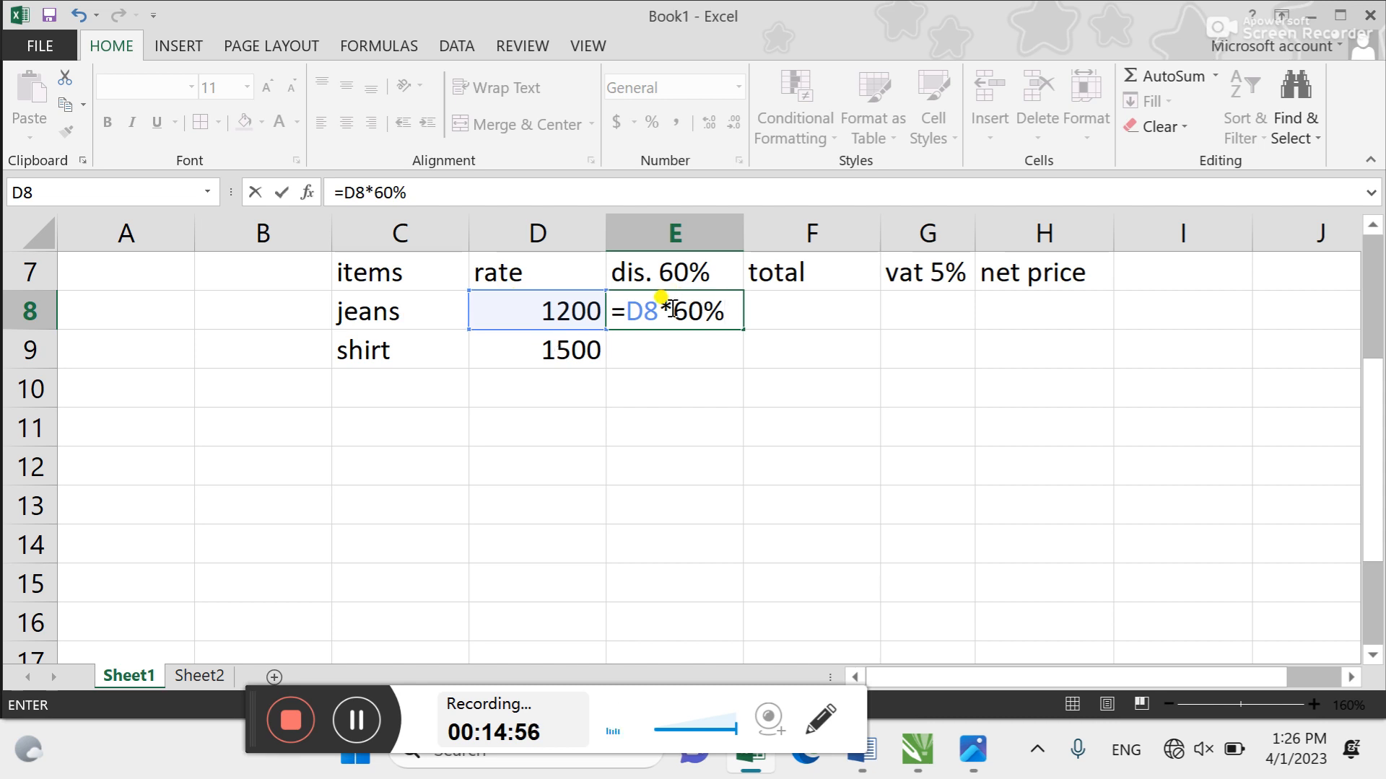
Remove the D8 reference and multiplication sign from the E8 formula, leaving =60%
key(F2)
key(Left)
key(Left)
key(Left)
key(BackSpace)
key(BackSpace)
key(BackSpace)
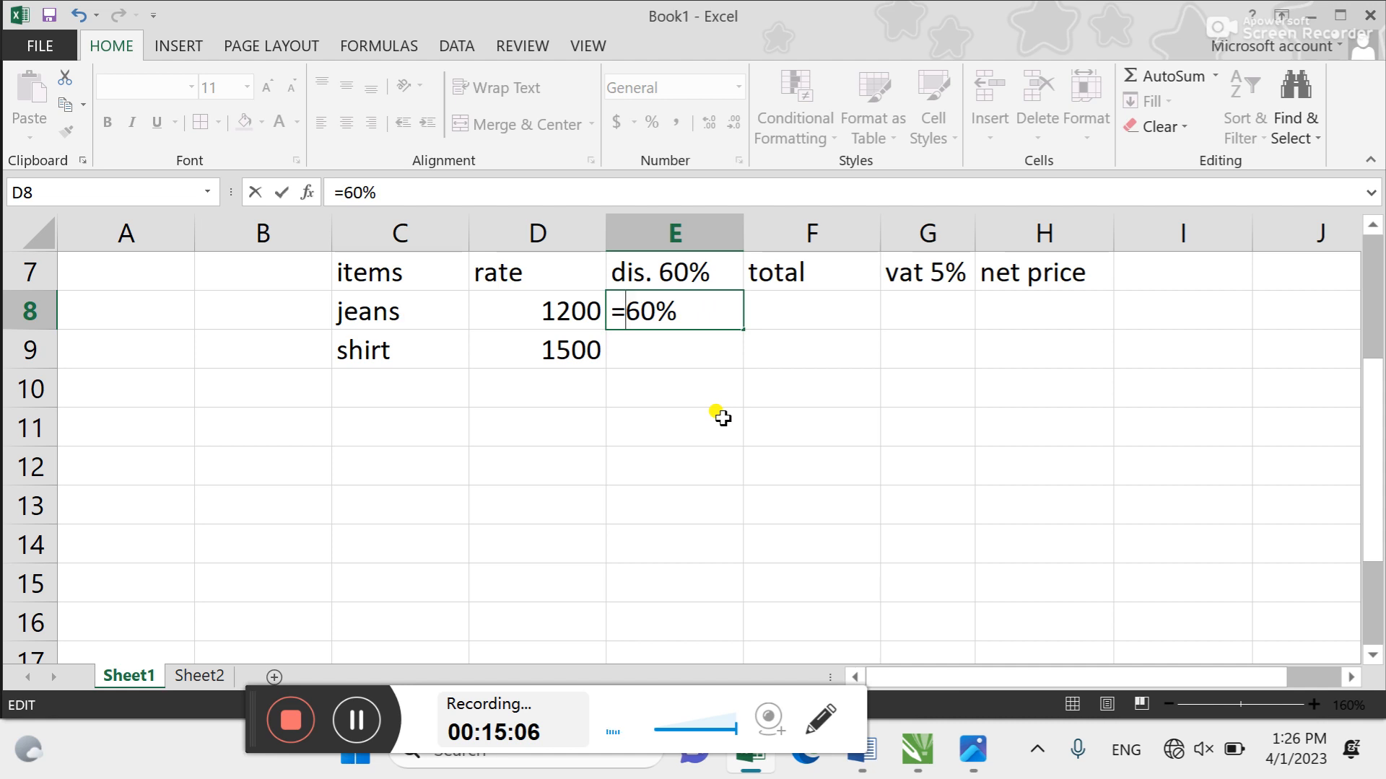
key(Return)
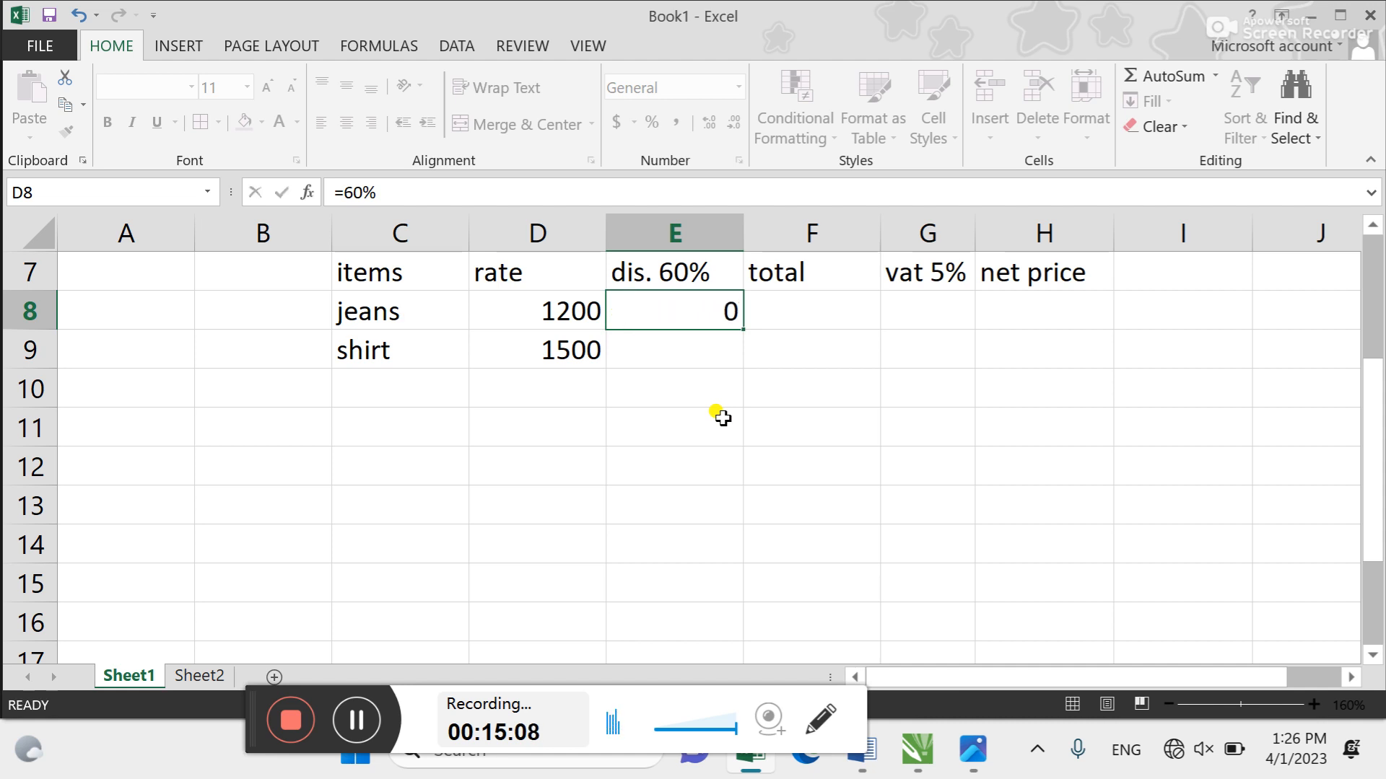
Edit the formula in E8 to multiply the jeans rate by the percentage, as =D8*60%
key(Up)
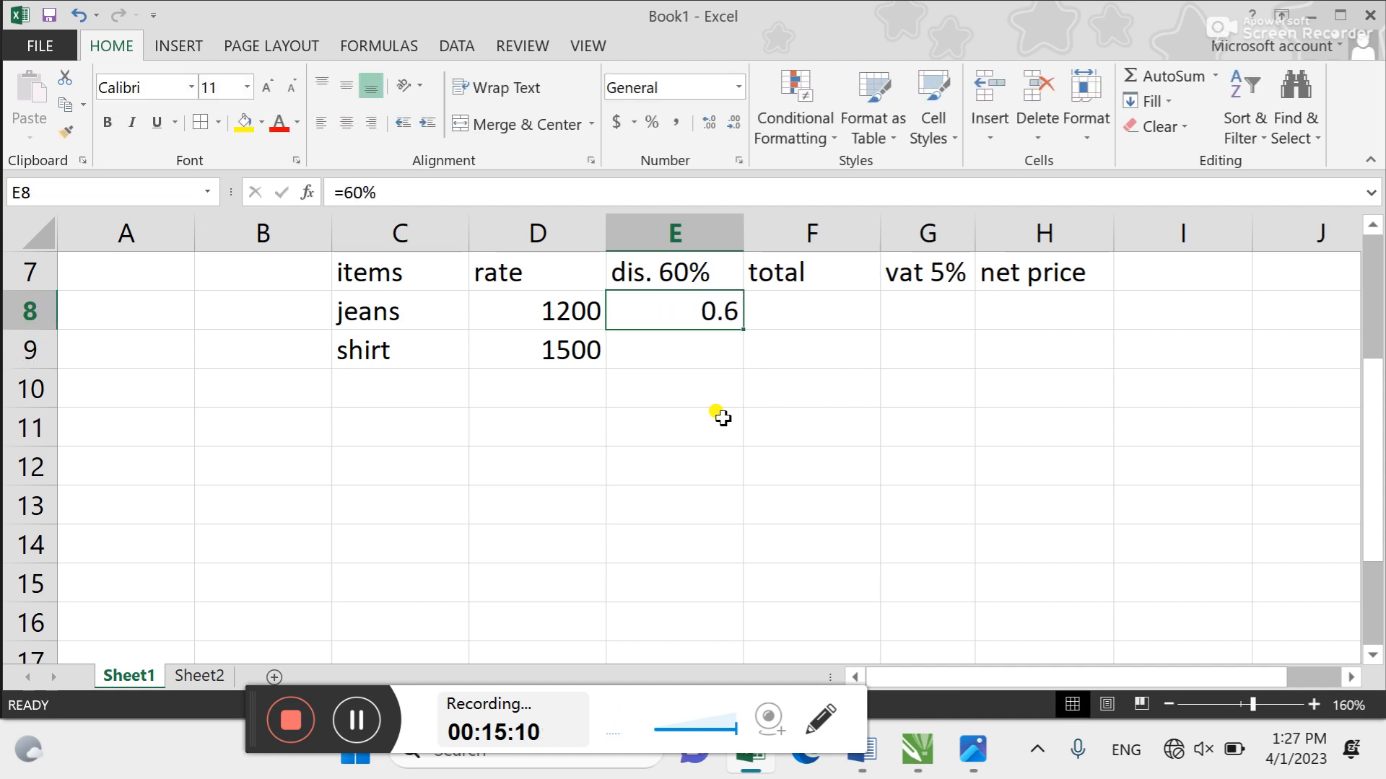
key(F2)
key(Left)
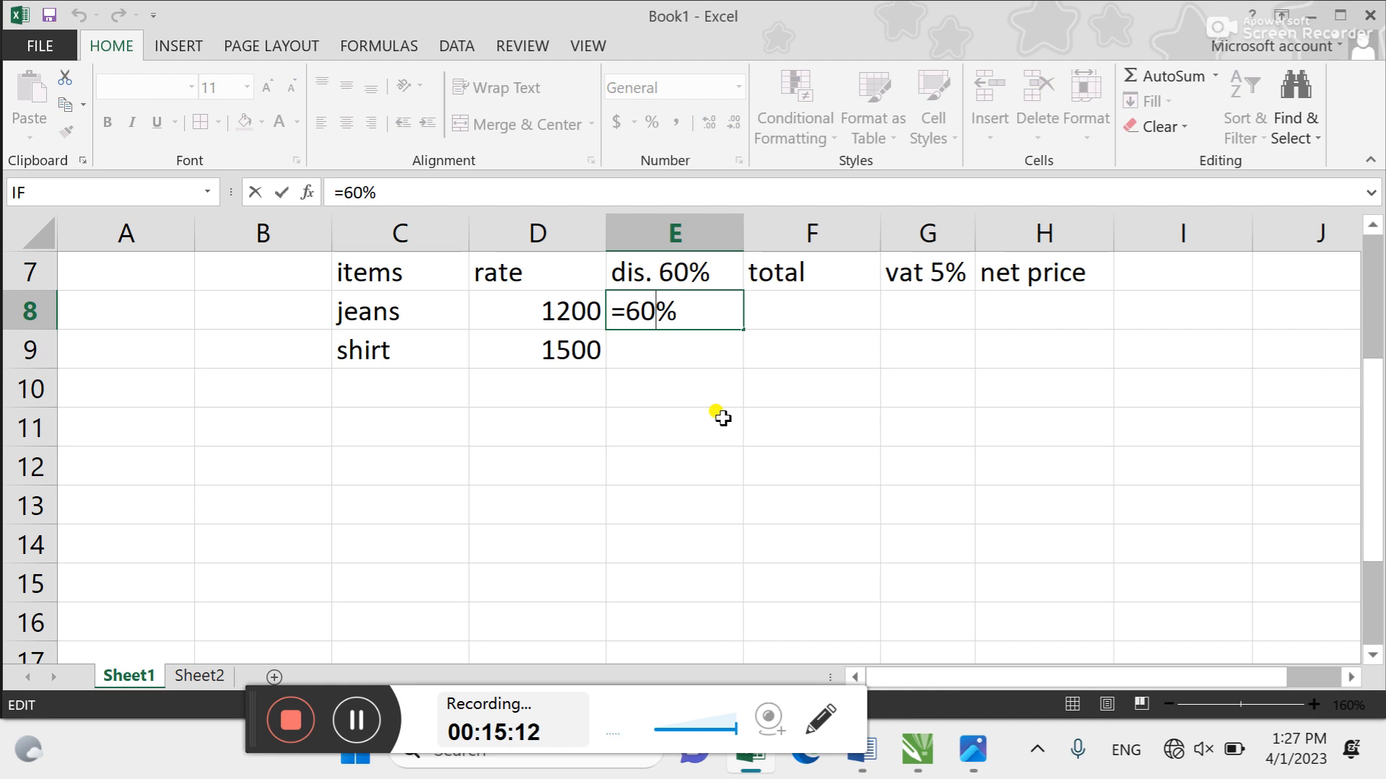
key(Left)
key(Left)
key(F2)
key(Left)
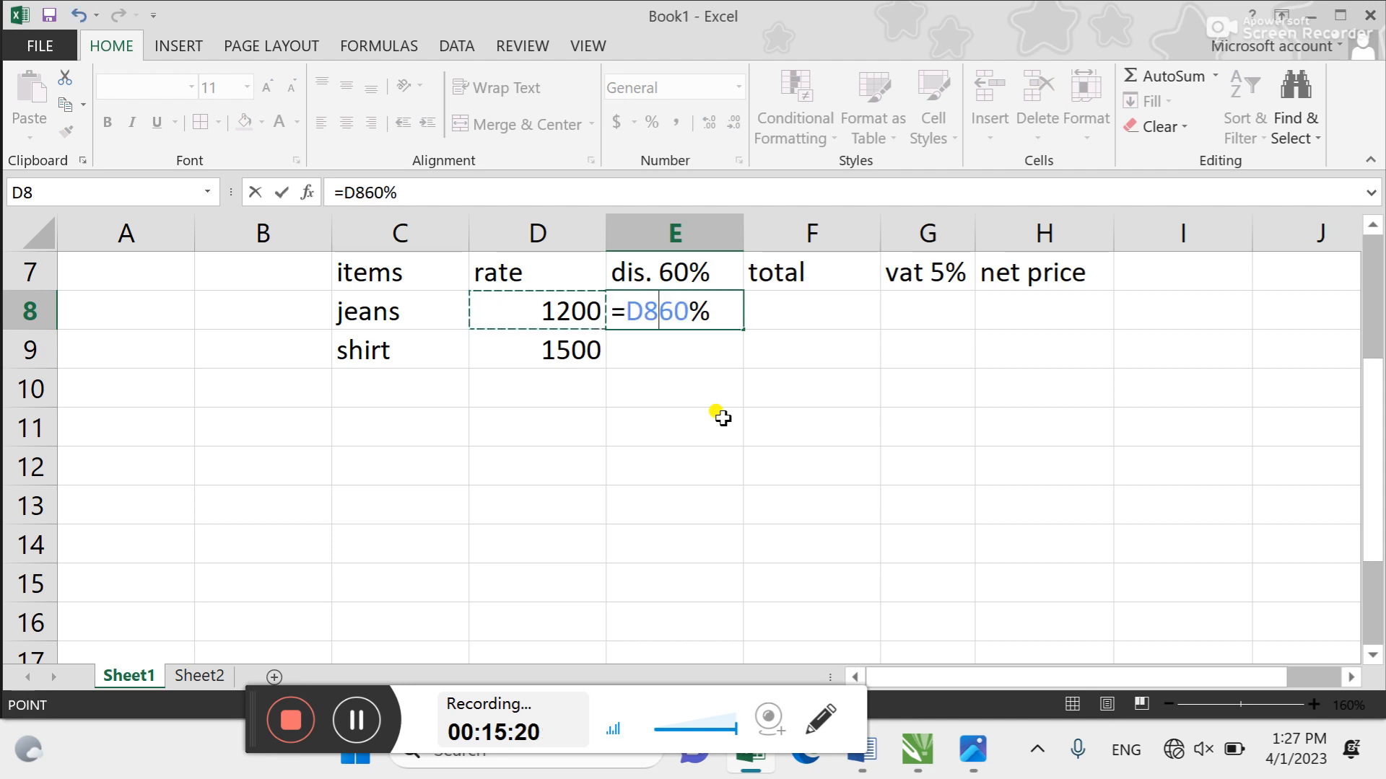
text(*)
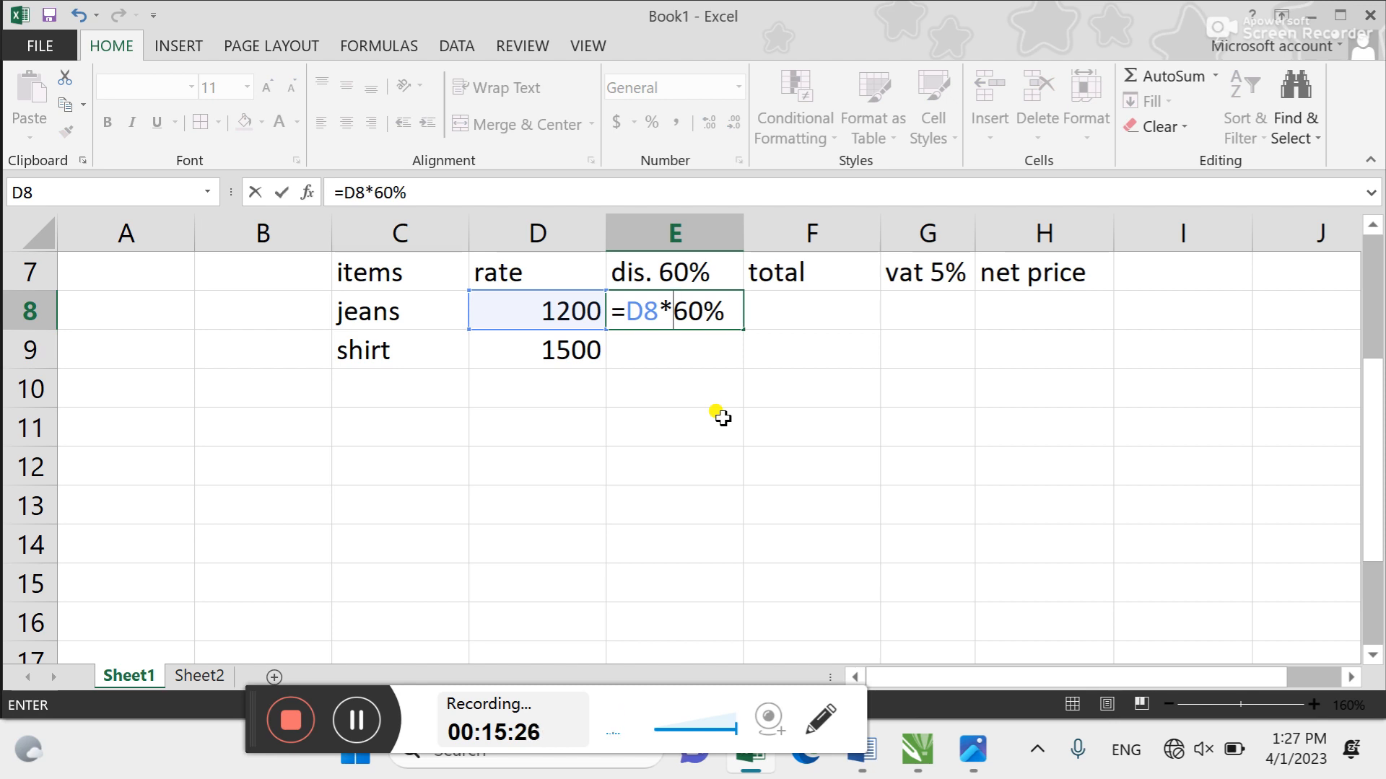
key(Right)
key(Right)
key(BackSpace)
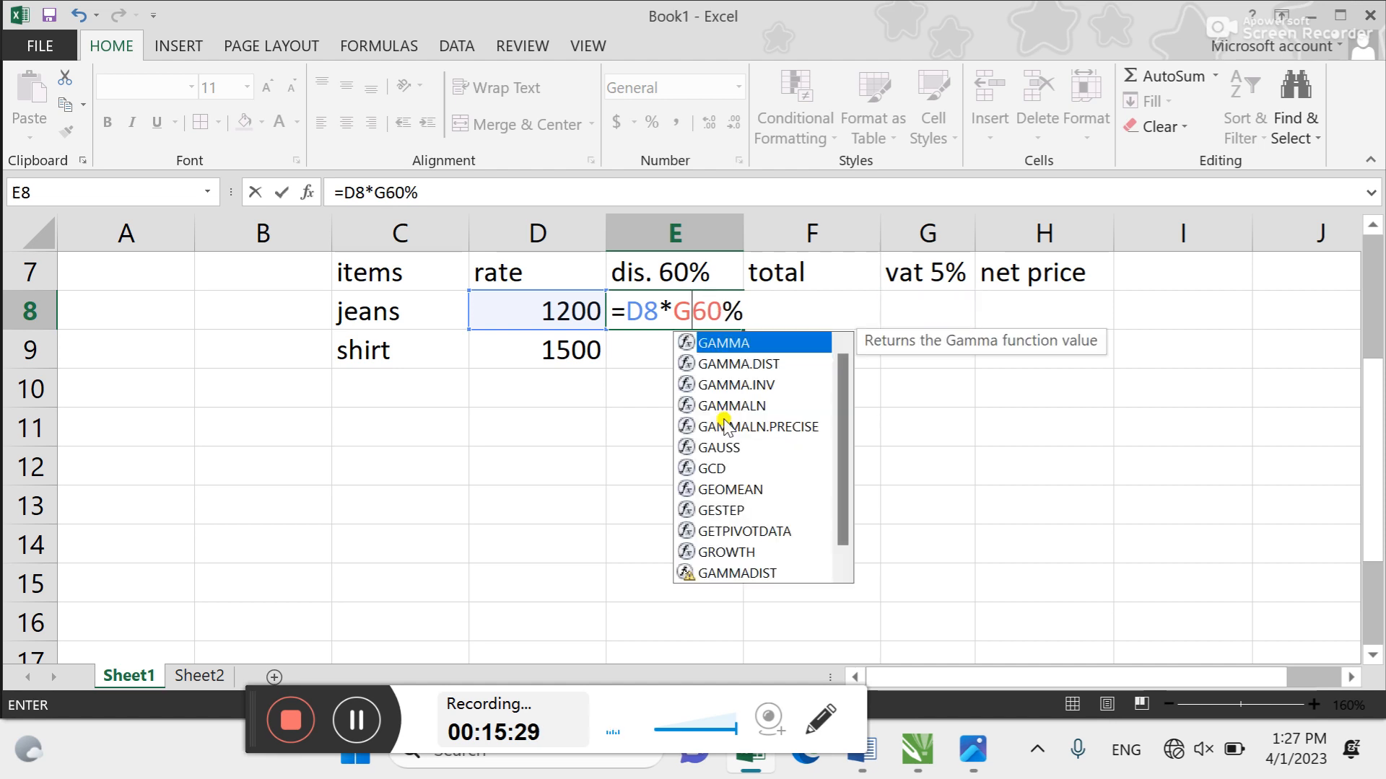
key(BackSpace)
key(Return)
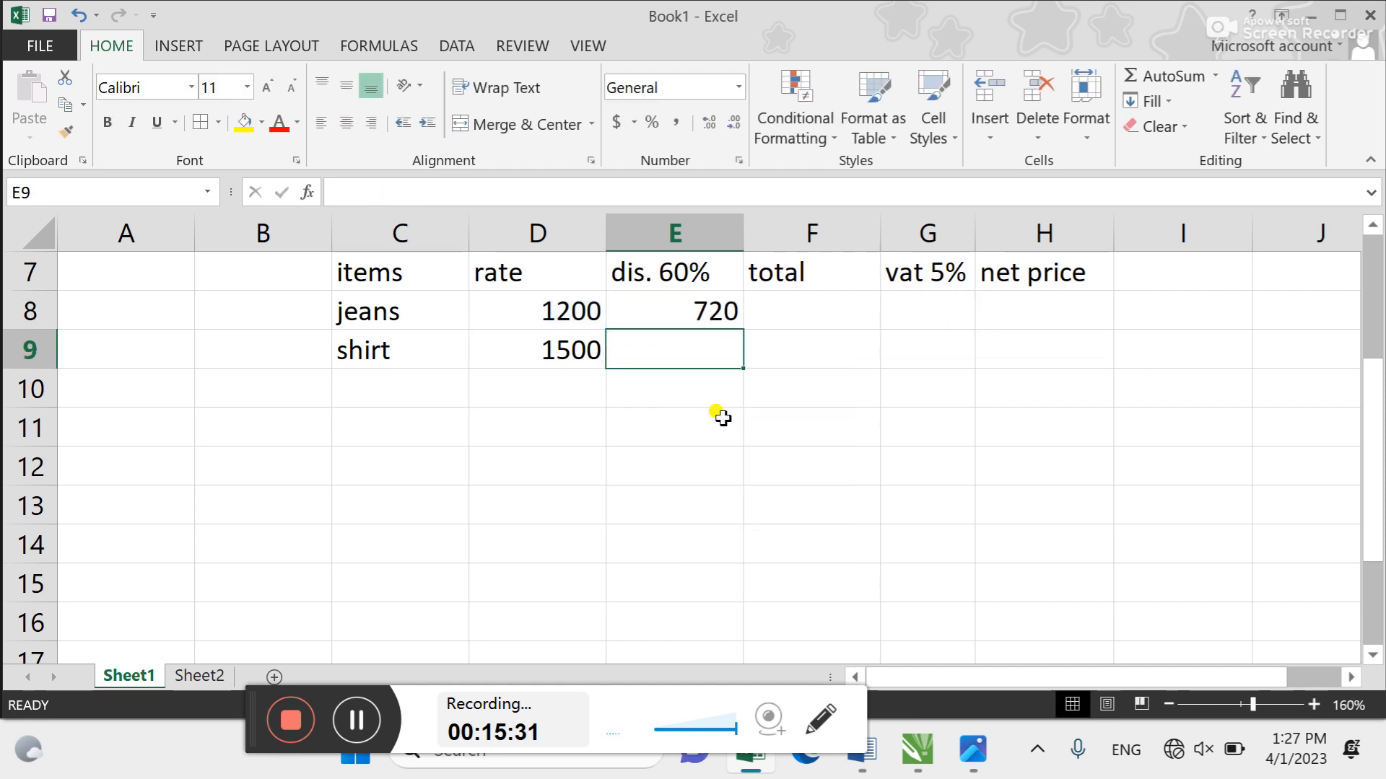
Calculate the discounted total for jeans in F8 with the formula =D8-E8
key(Up)
key(Right)
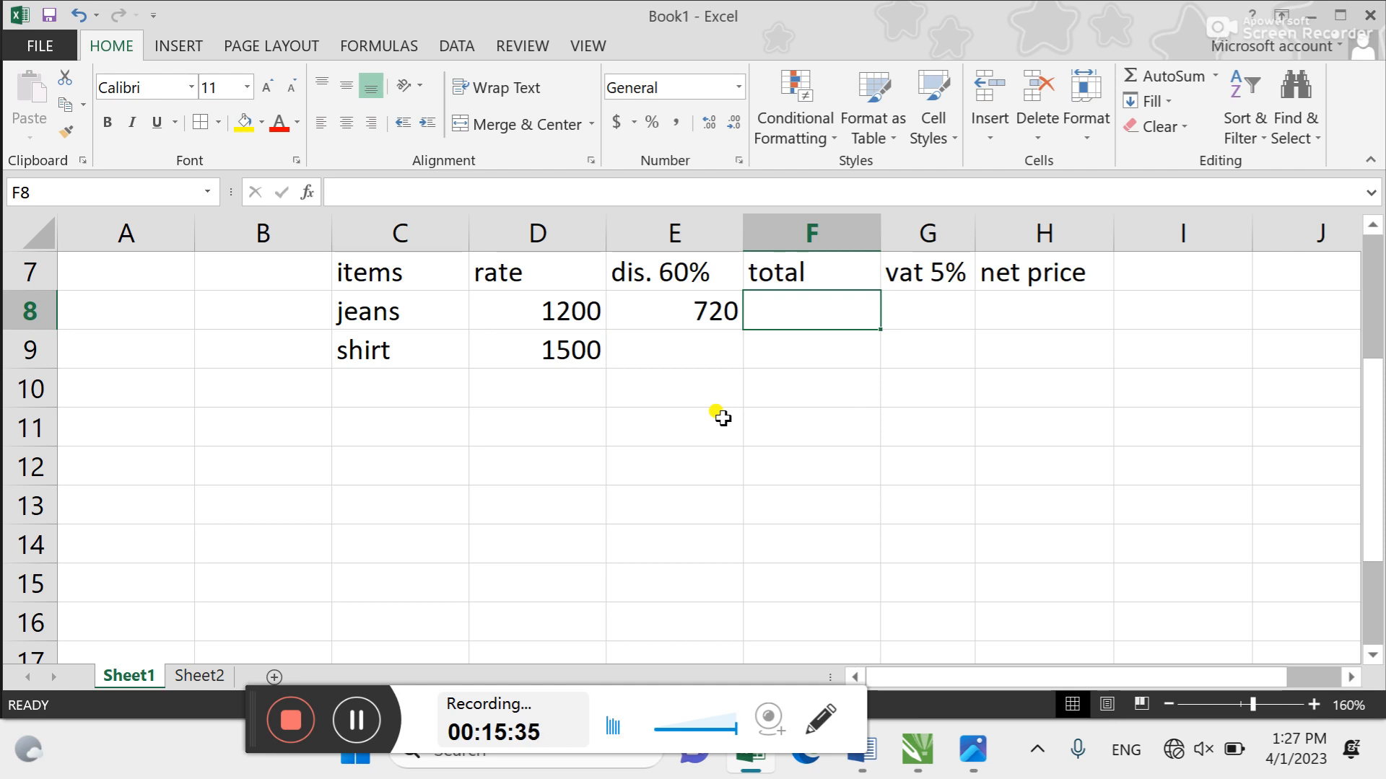
text(=)
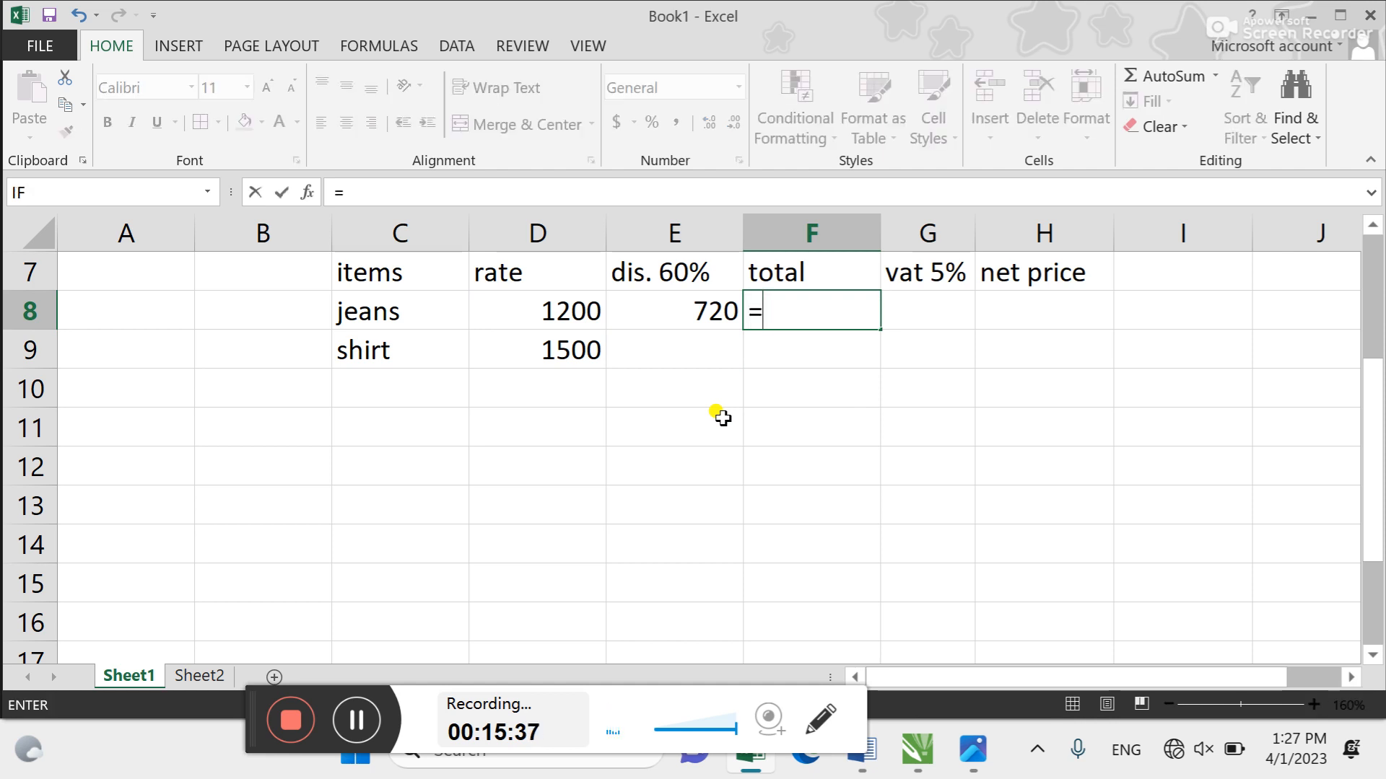
key(Left)
key(Left)
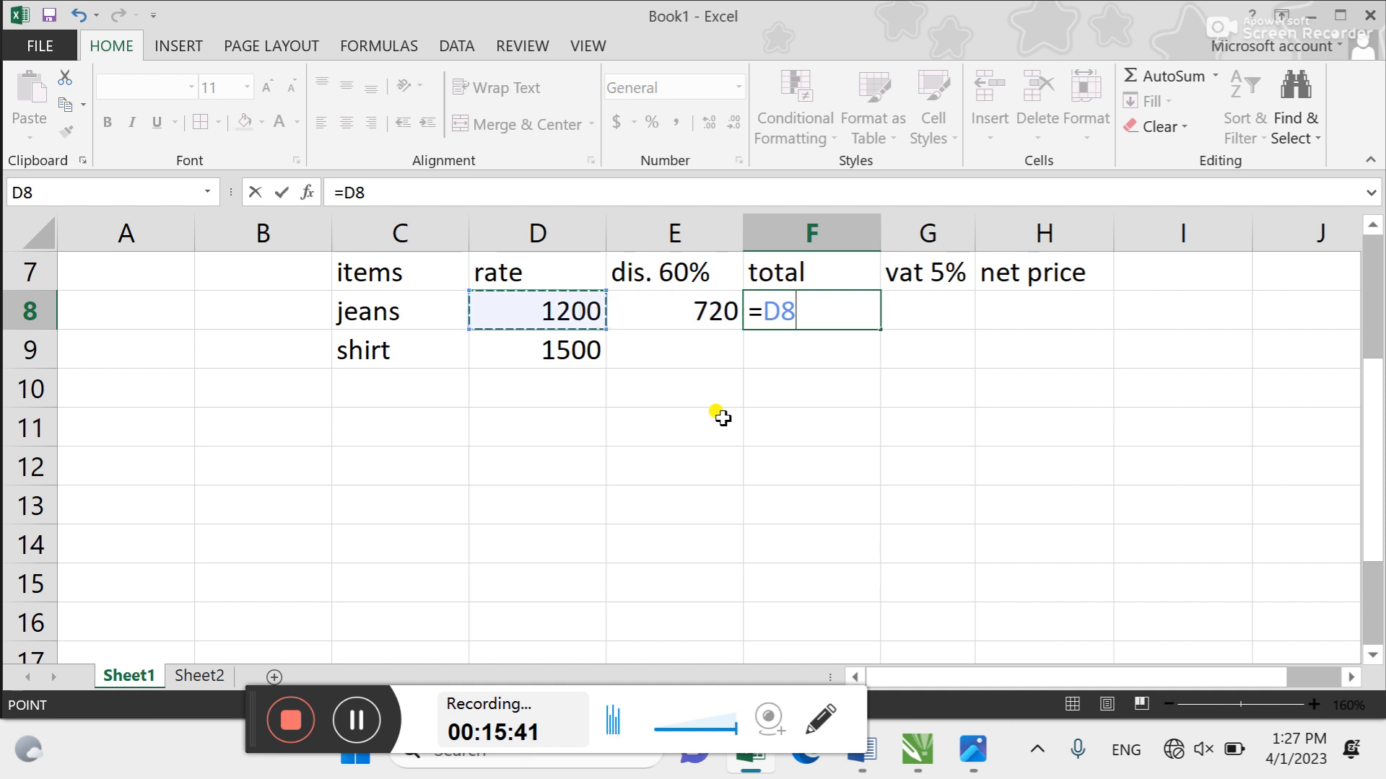
text(-)
key(Left)
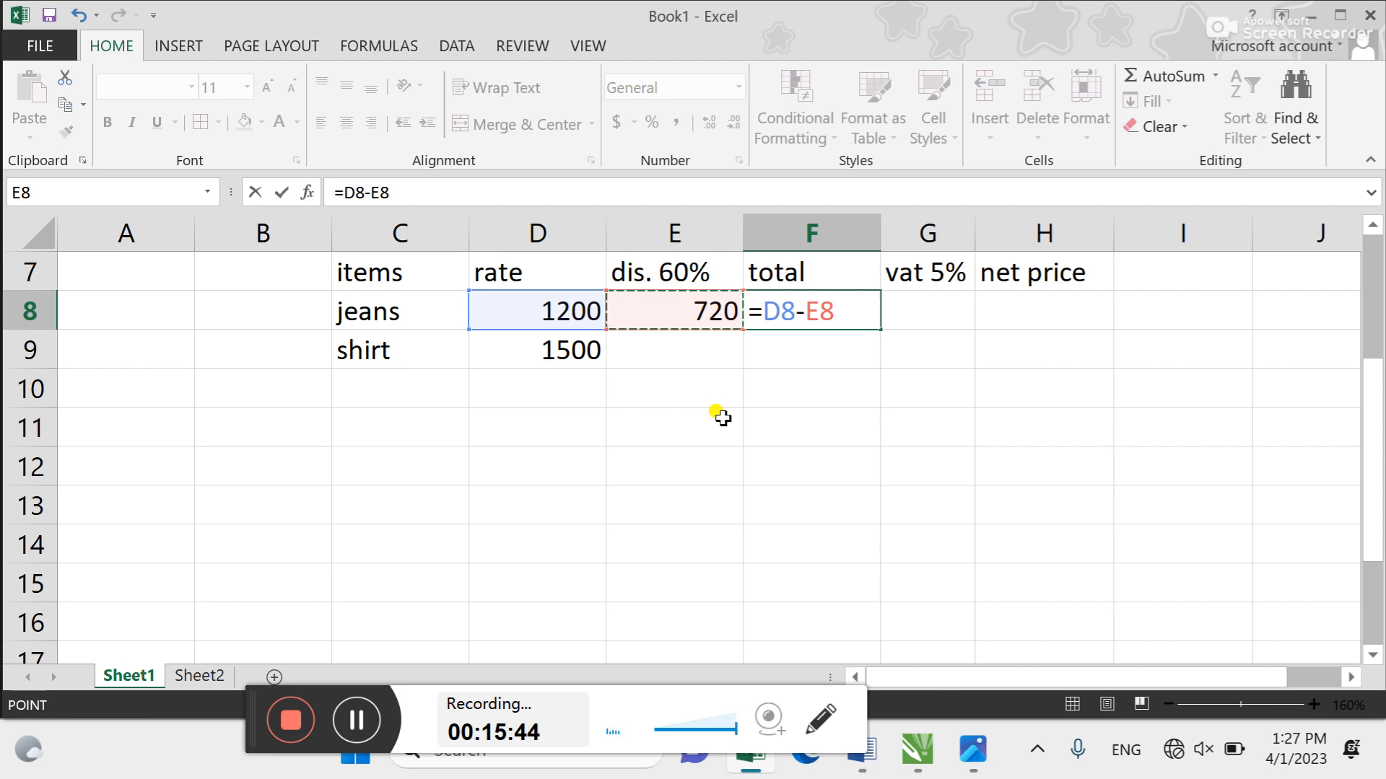
key(Return)
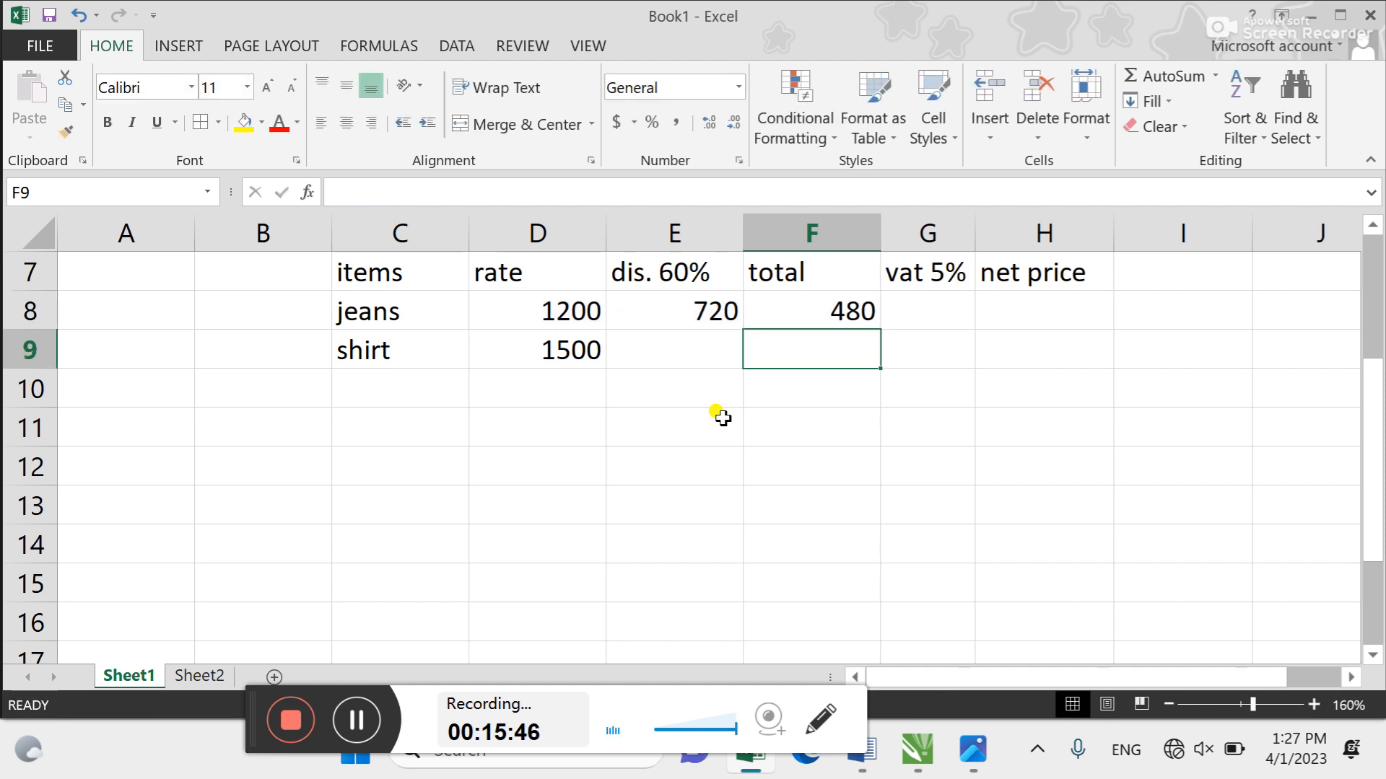
Copy the discount and total formulas from row 8 down to E9 and F9 for the shirt
key(Left)
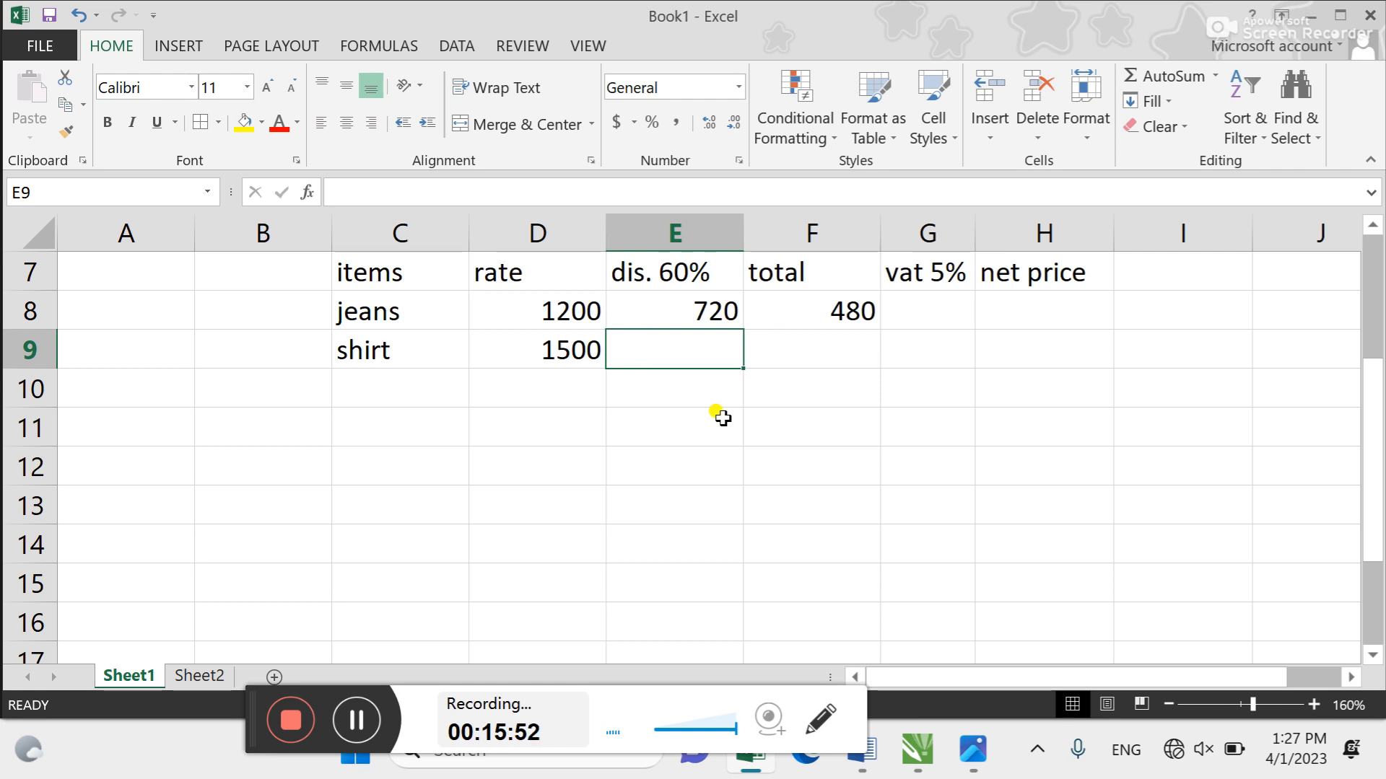
key(ctrl+d)
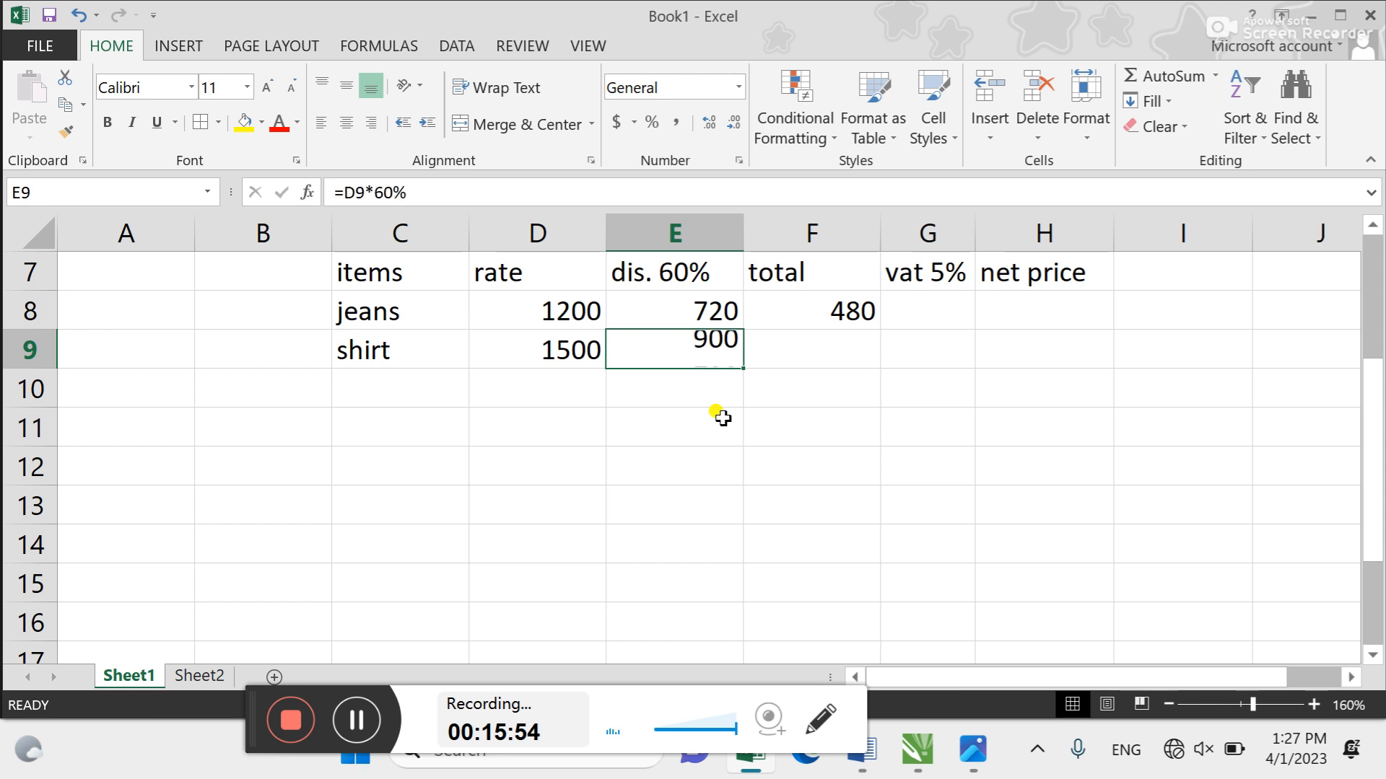
key(Right)
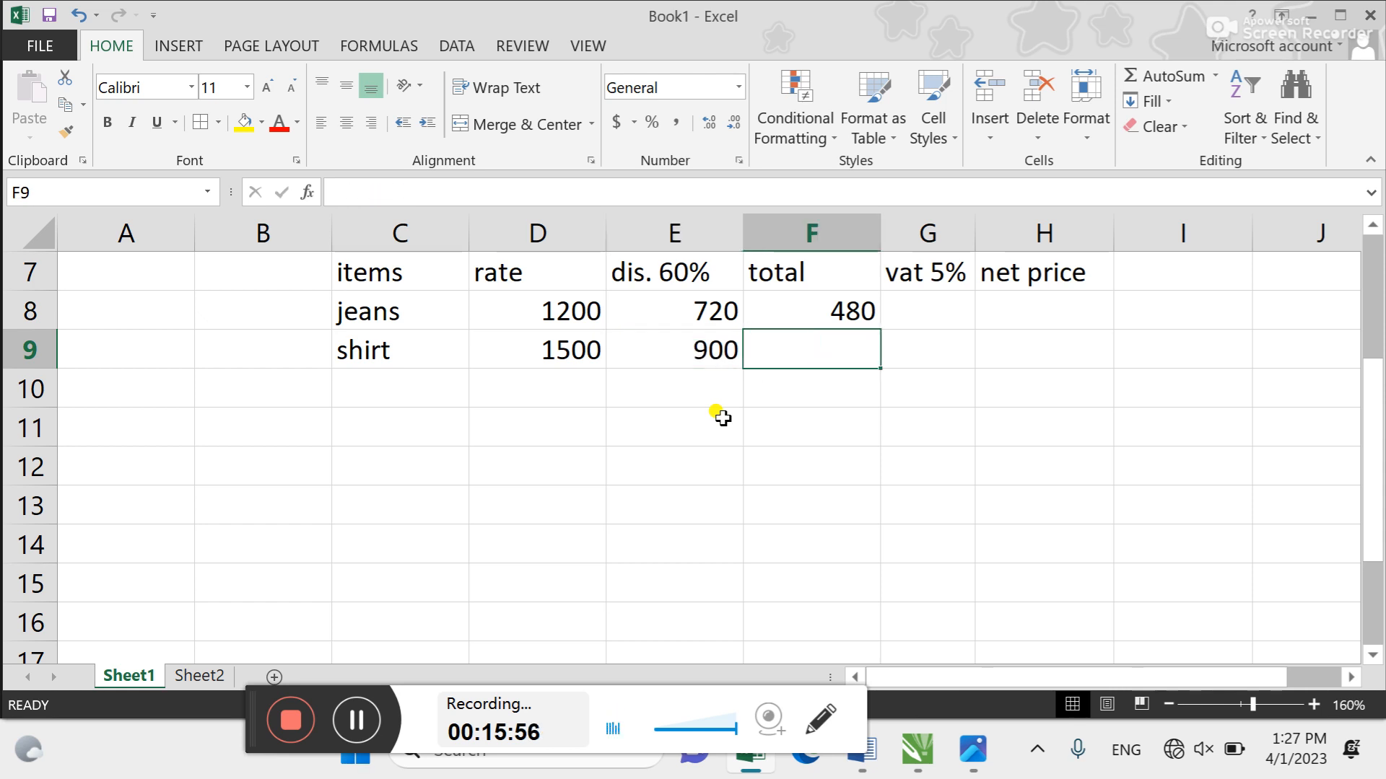
key(ctrl+d)
Calculate 5% VAT on the jeans total in G8 with the formula =F8*5%
key(Right)
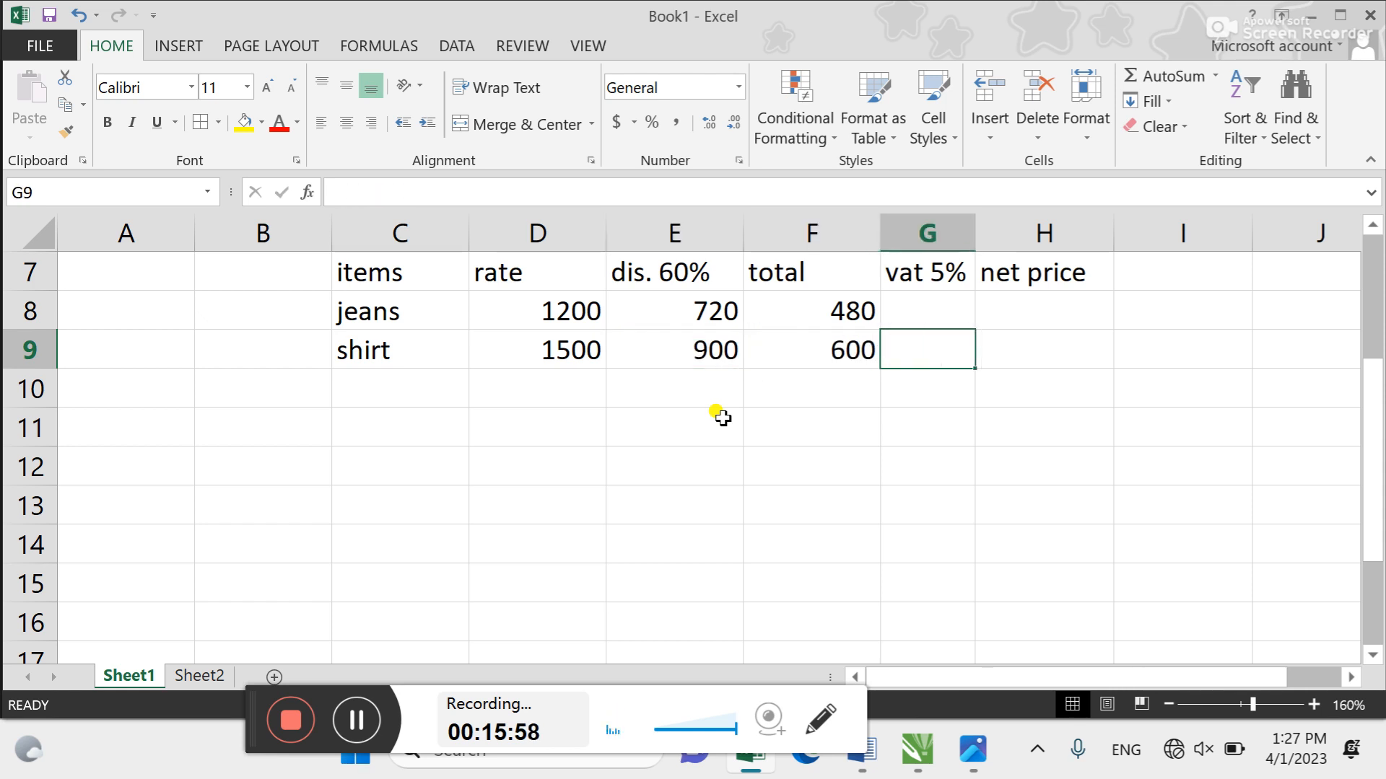
key(Up)
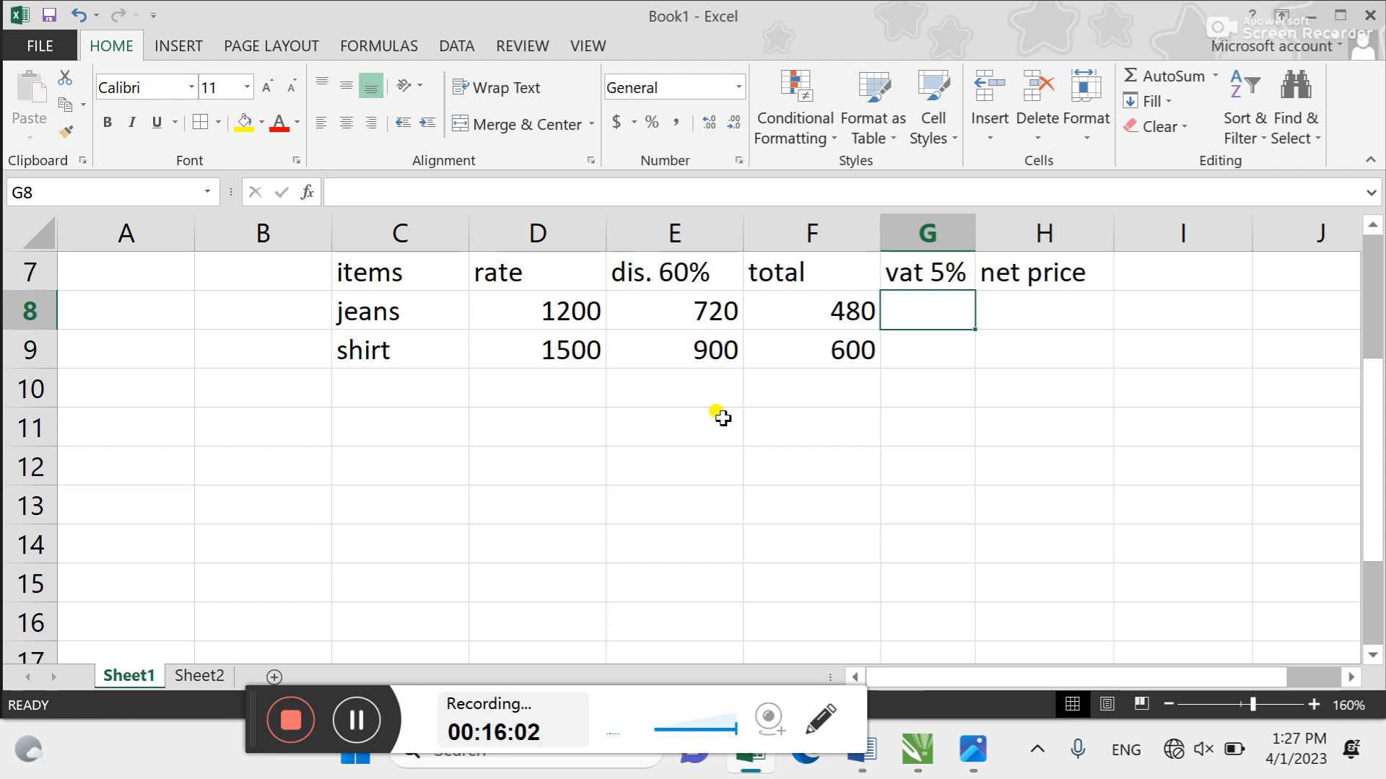
text(=)
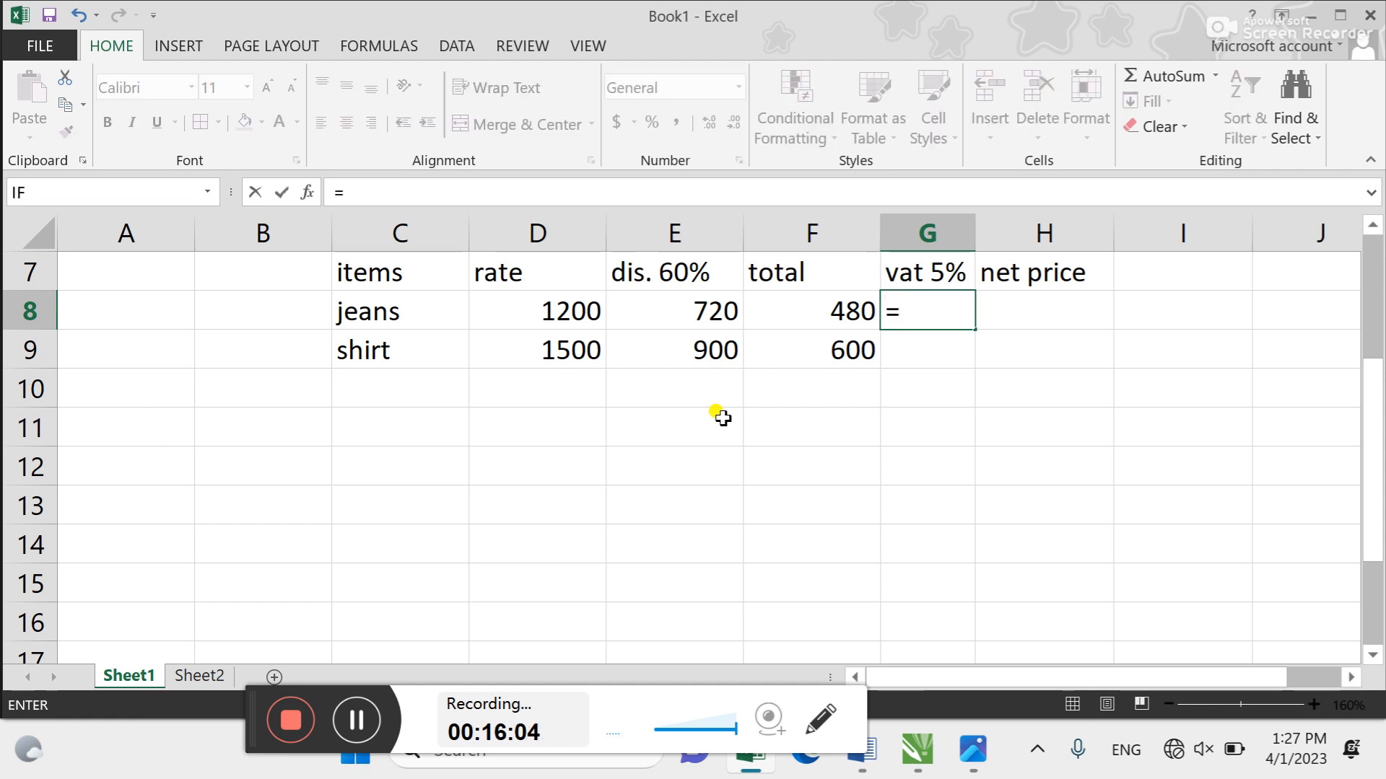
key(Left)
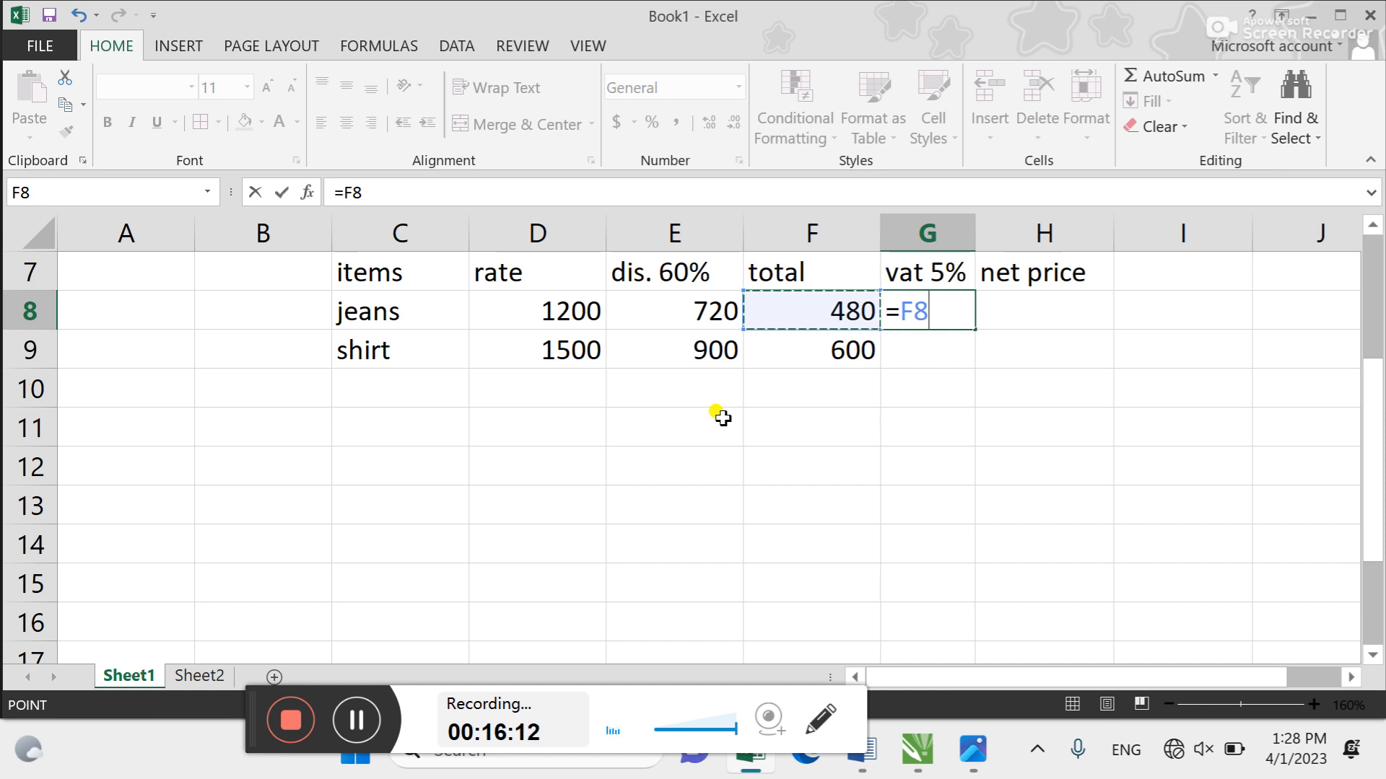
text(*)
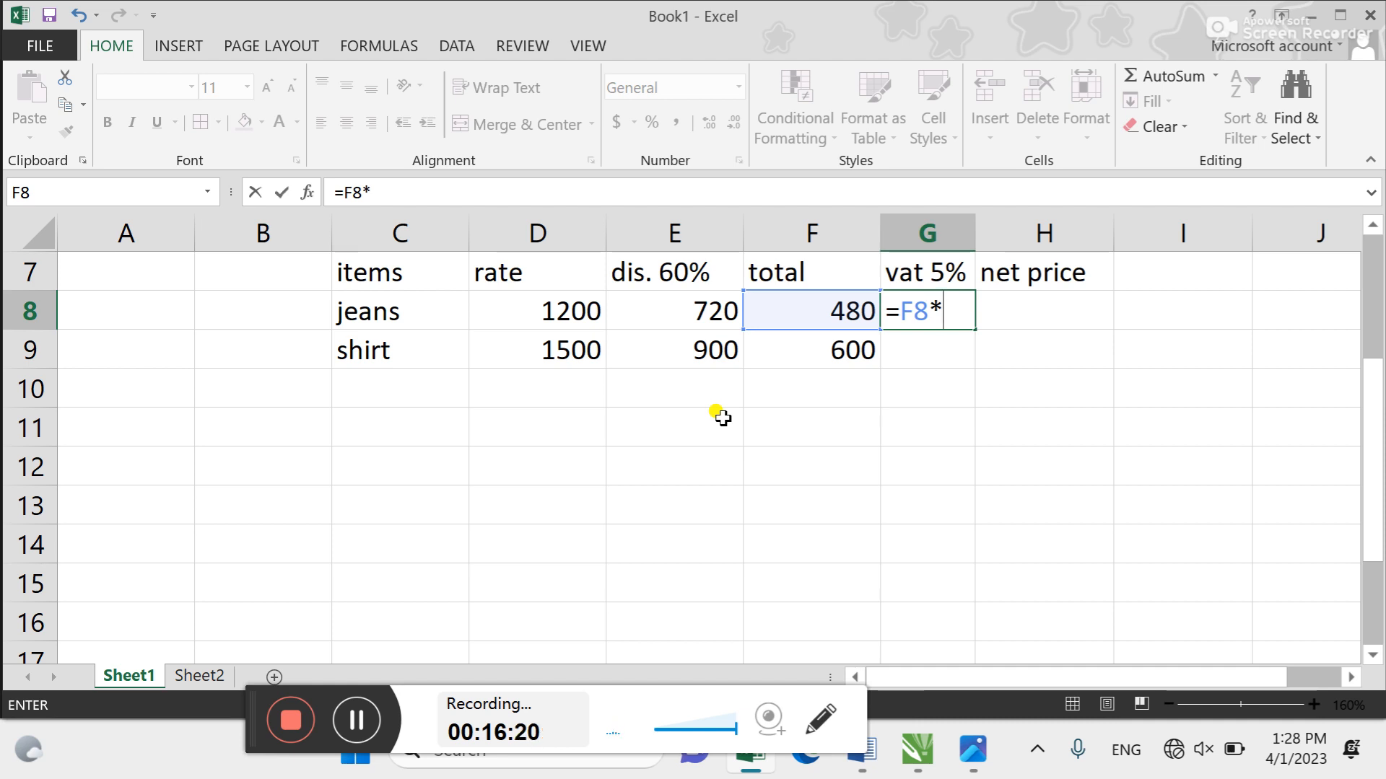
text(5%)
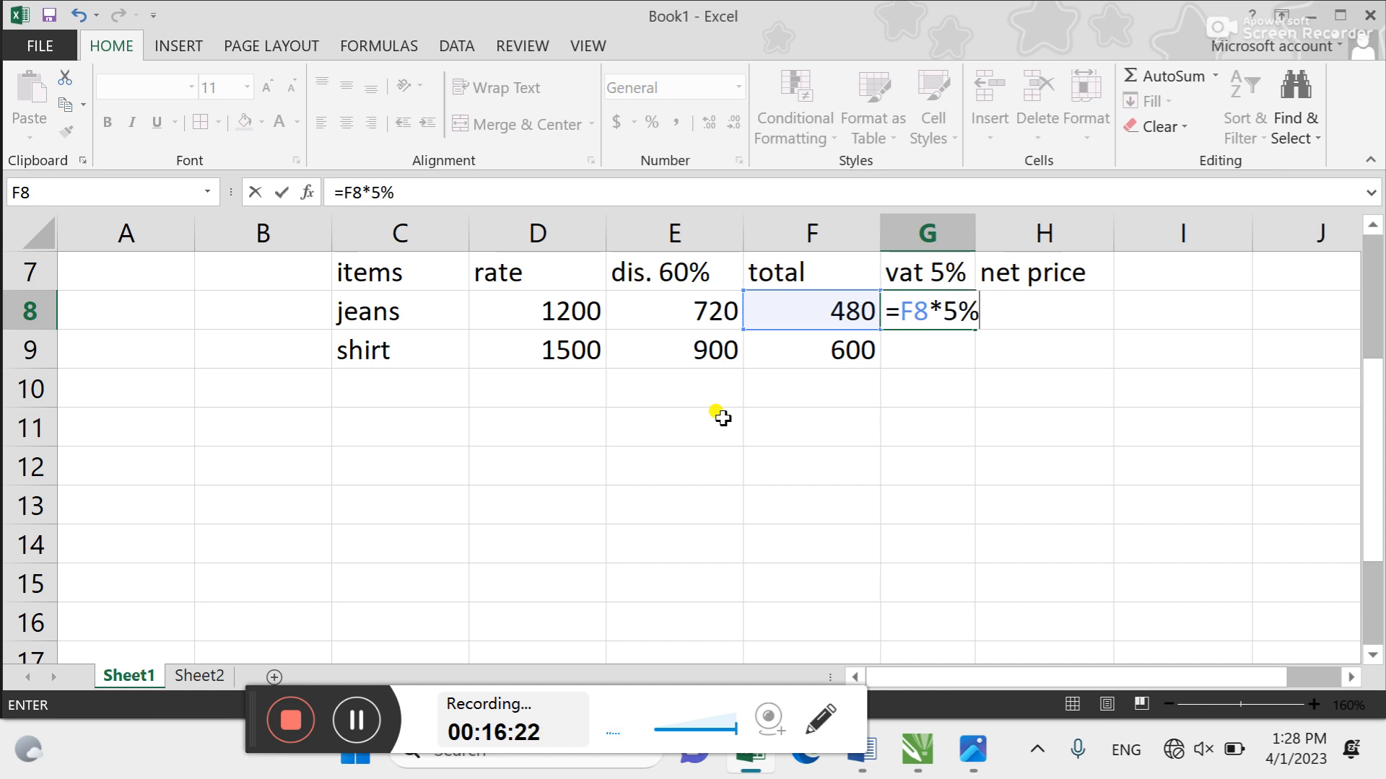
key(Tab)
Calculate the jeans net price in H8 by adding total and VAT with the formula =F8+G8
text(=)
key(Left)
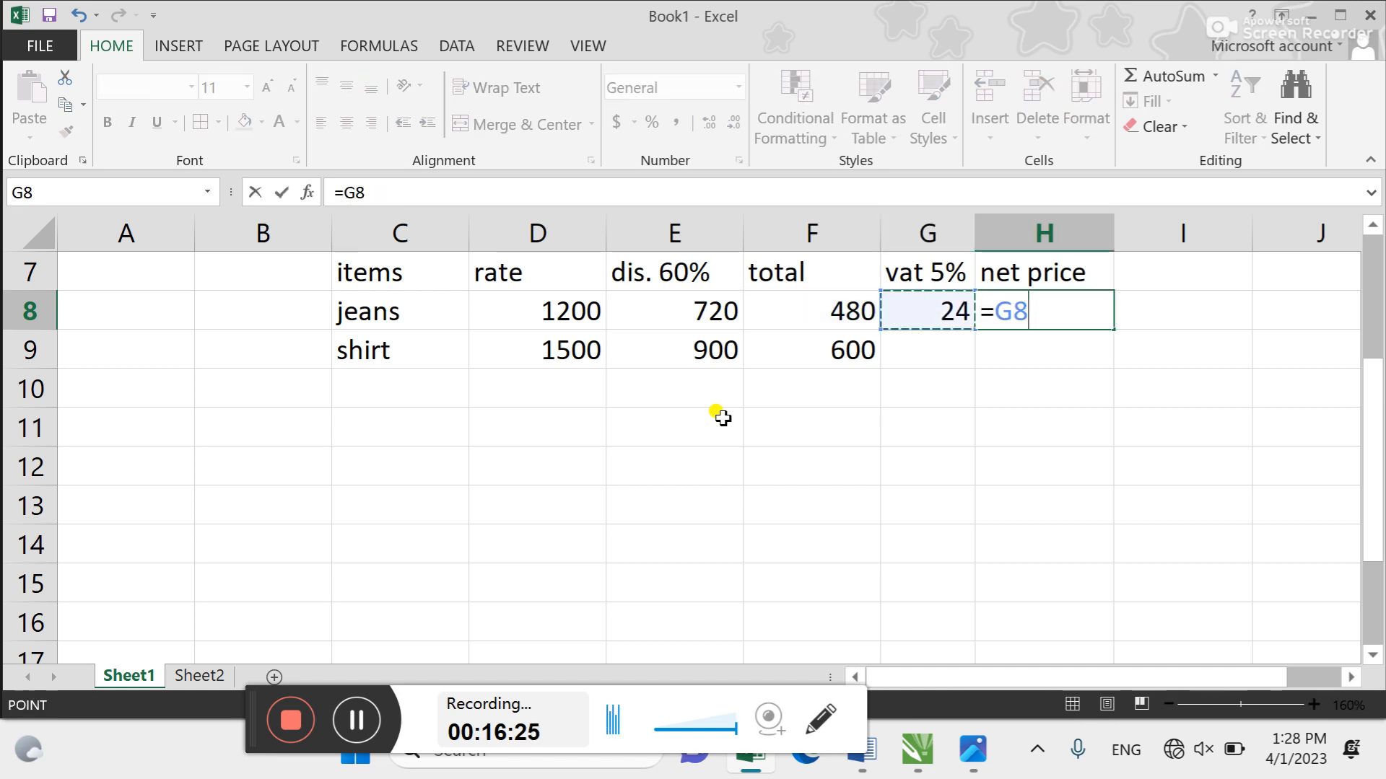
key(Left)
text(+)
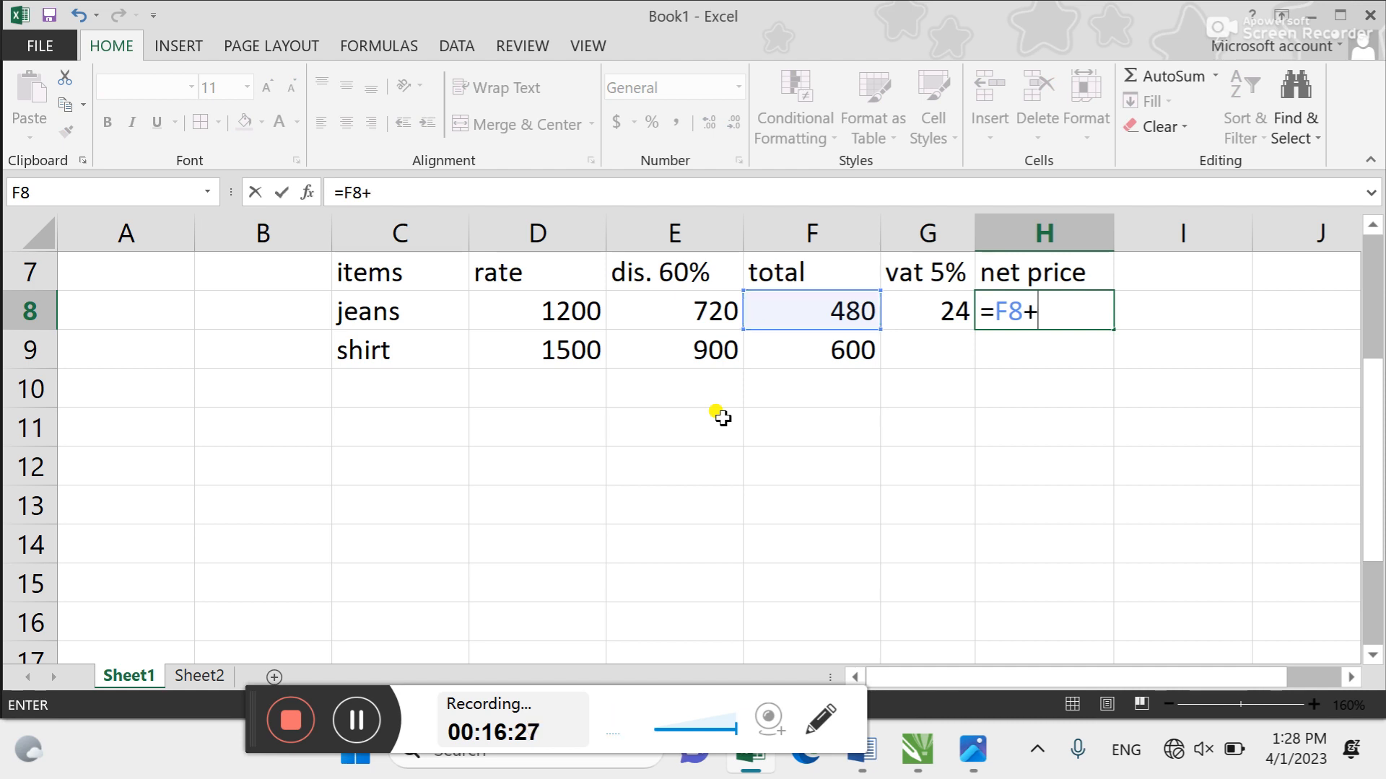
key(Left)
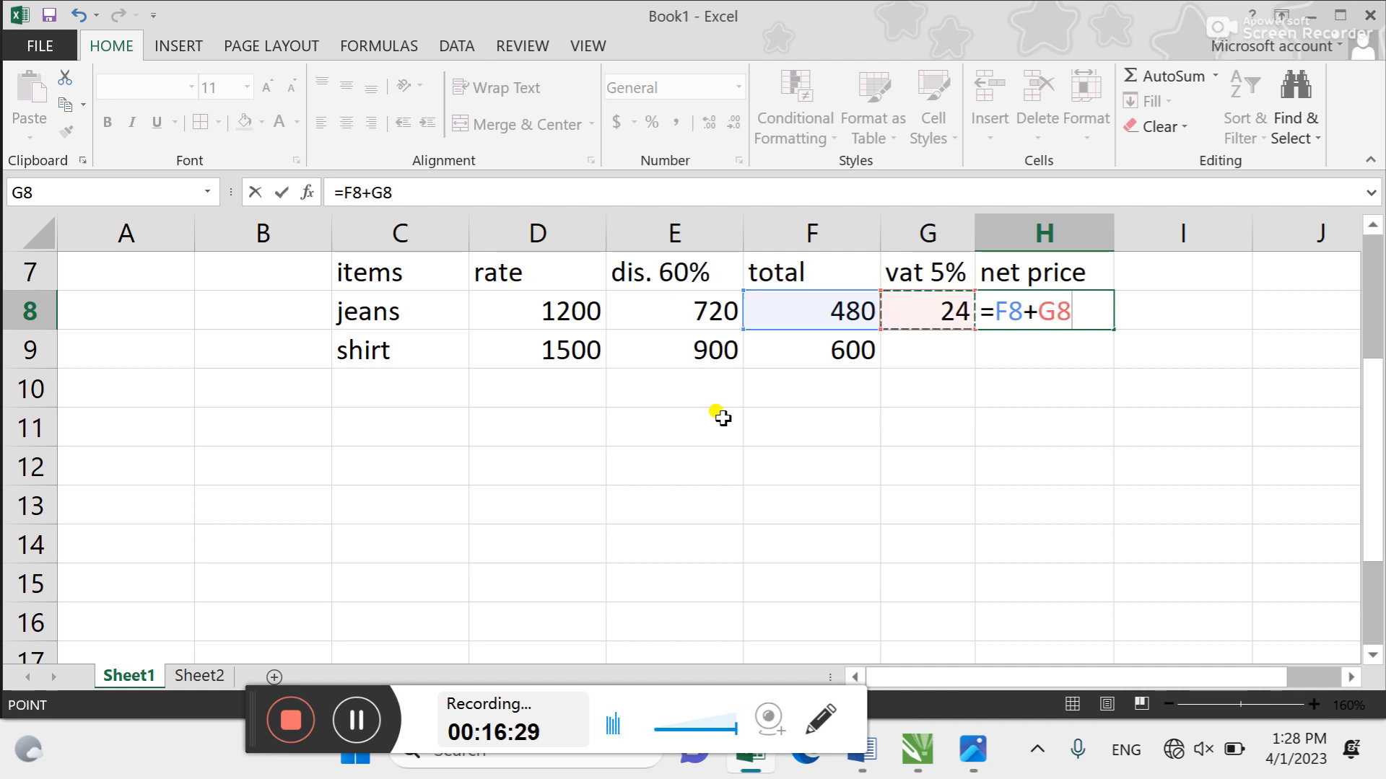
key(Return)
Copy the VAT and net price formulas from row 8 down to G9 and H9 for the shirt
key(Left)
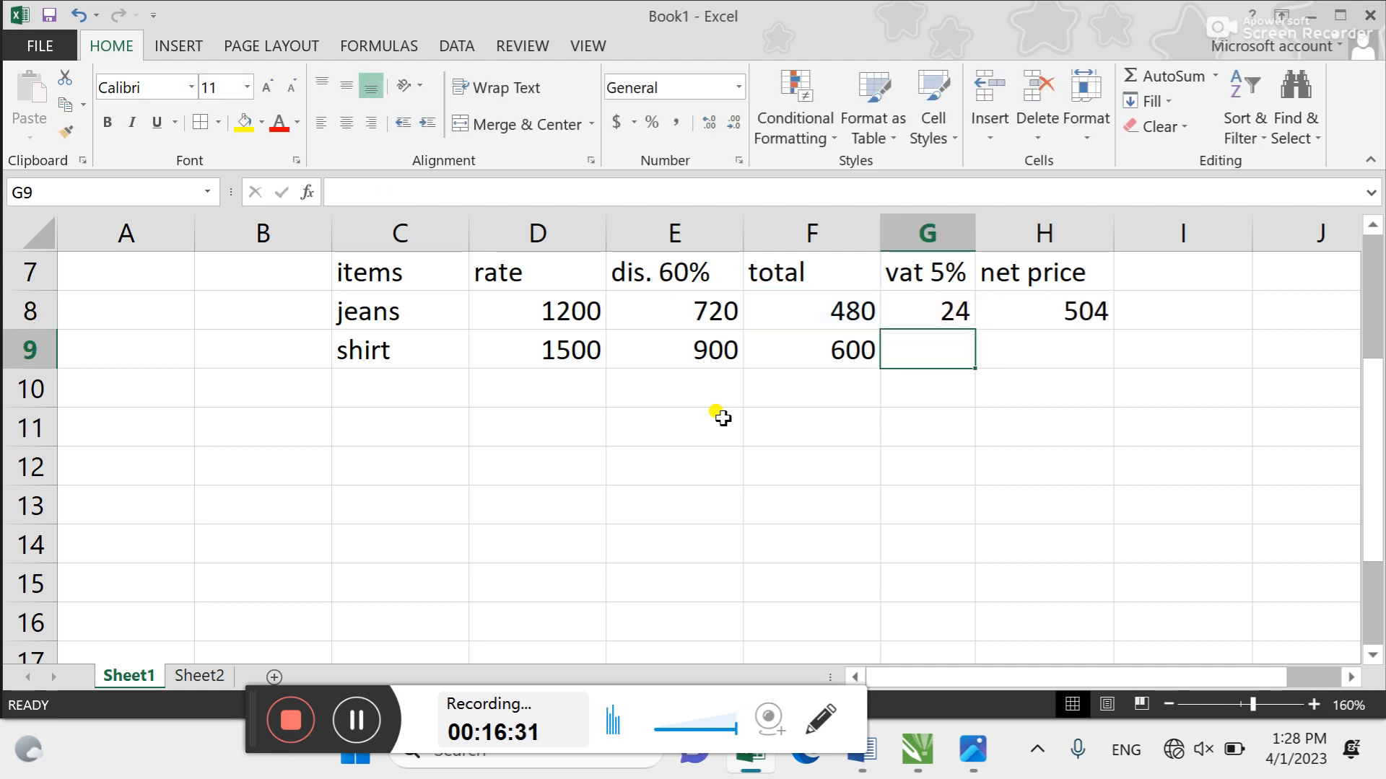
key(ctrl+d)
key(Right)
key(ctrl+d)
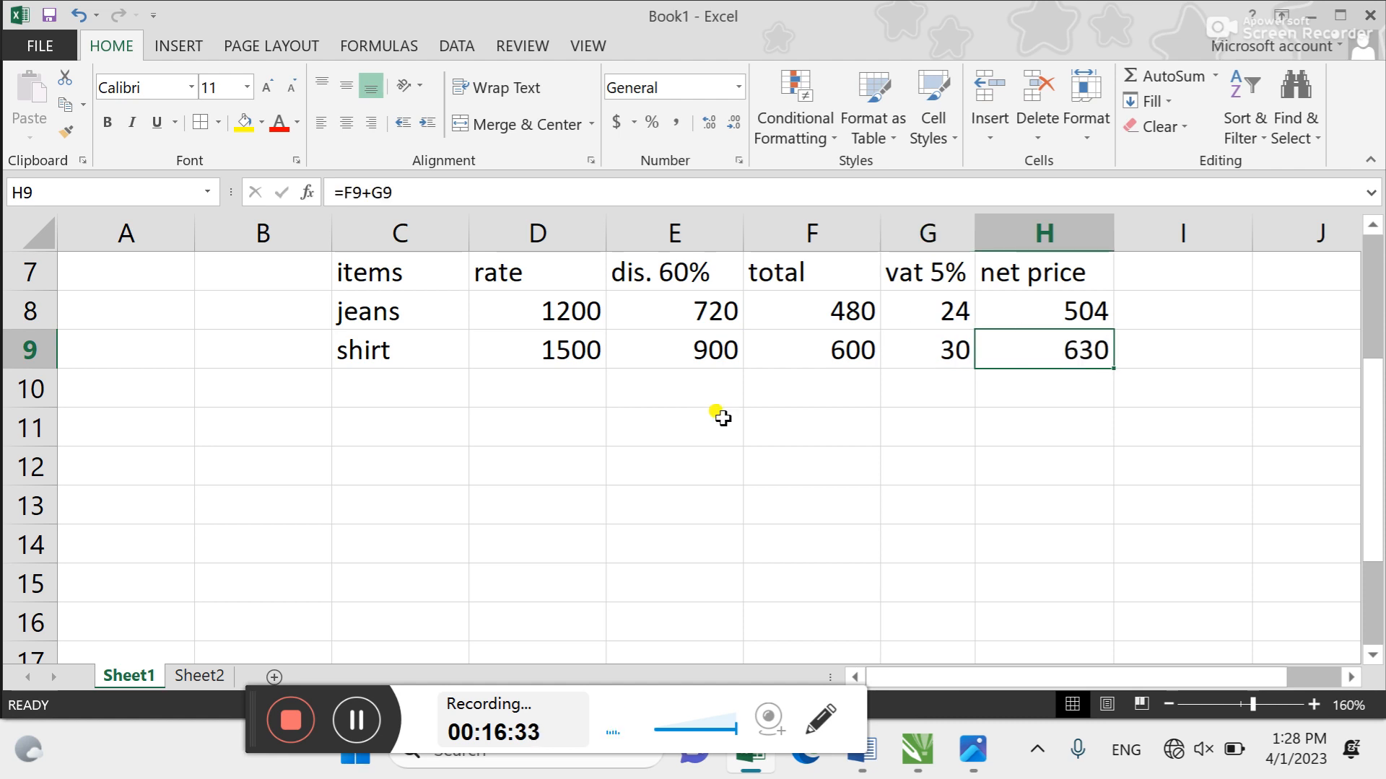
Shorten the VAT column header in G7 to just "vat", removing the percentage
key(Up)
key(Left)
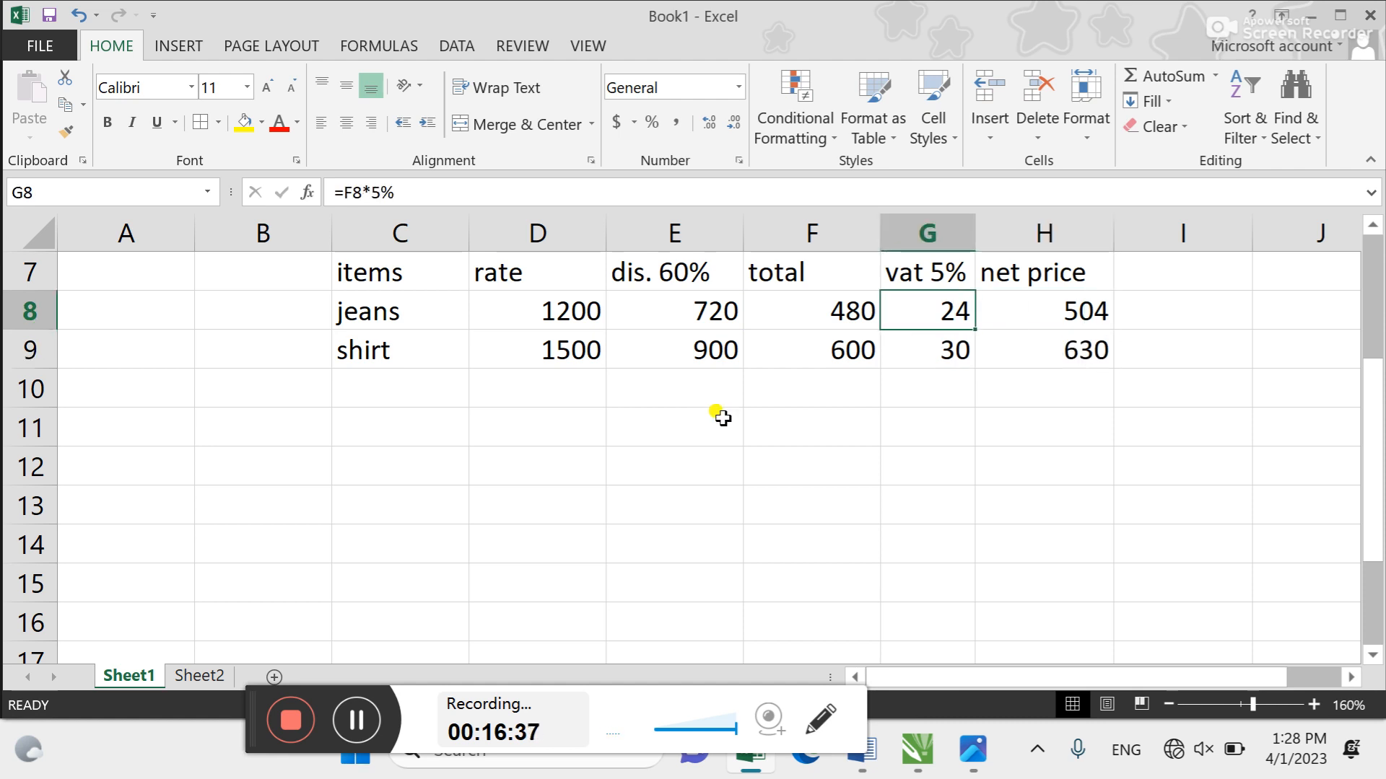
key(Up)
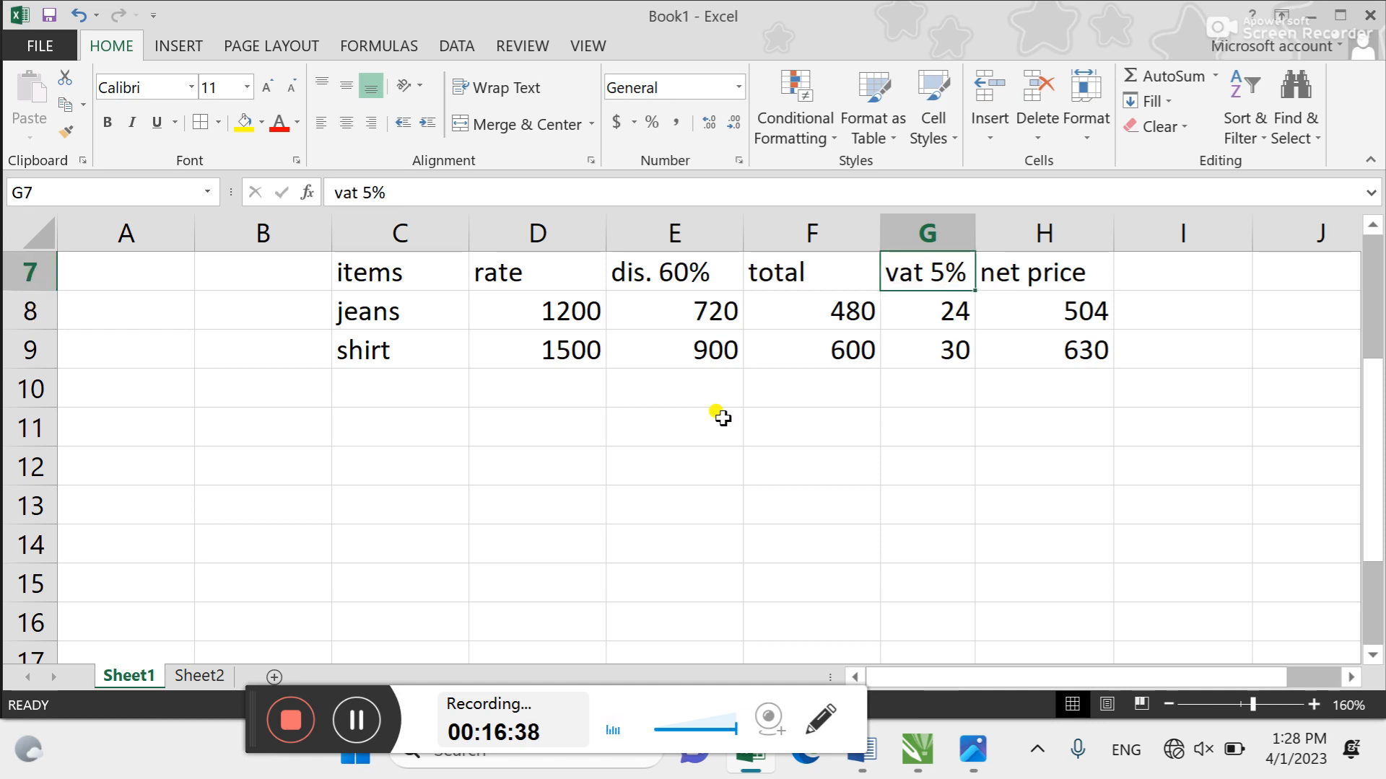
key(F2)
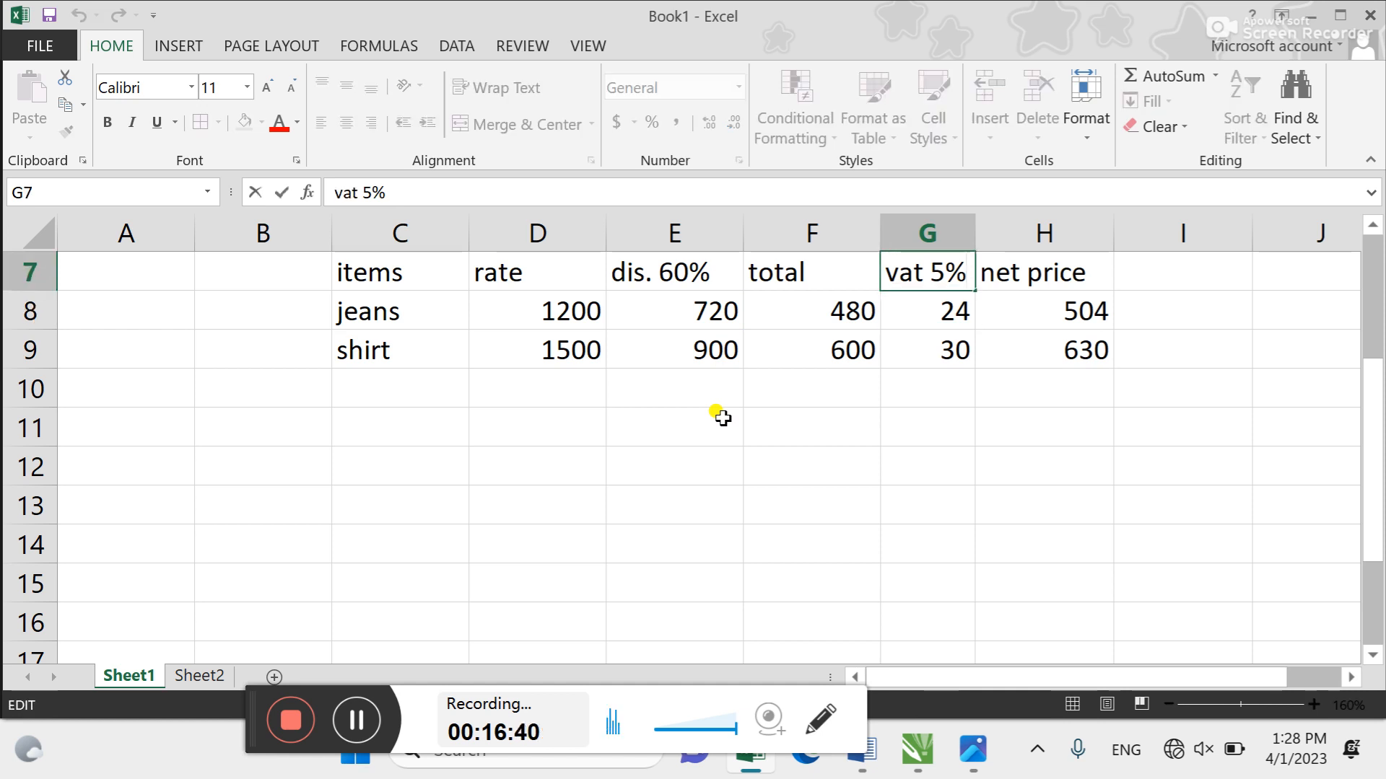
key(BackSpace)
key(BackSpace)
key(BackSpace)
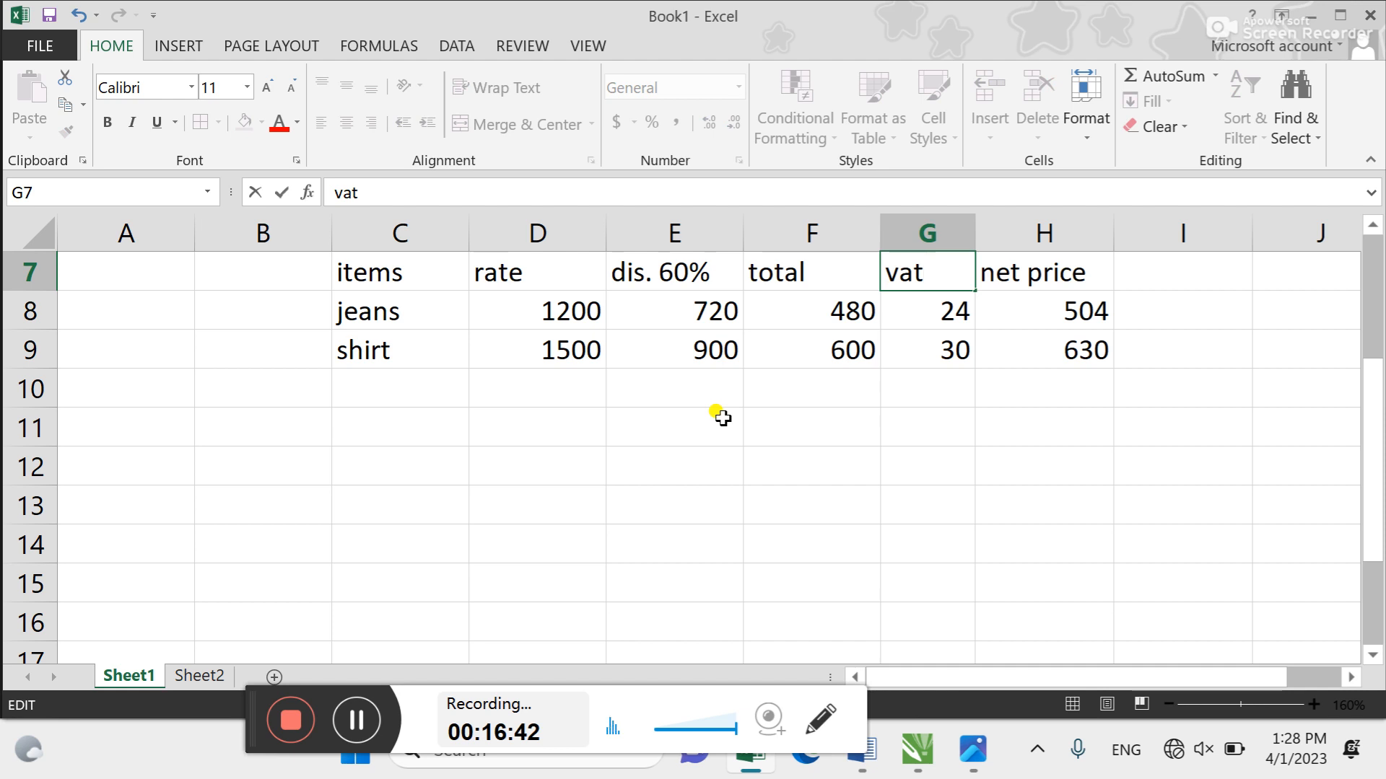
key(Return)
Note the VAT rules below the table: >500 in F11, 10% in G11 and 5% in G12
key(Down)
key(Down)
key(Down)
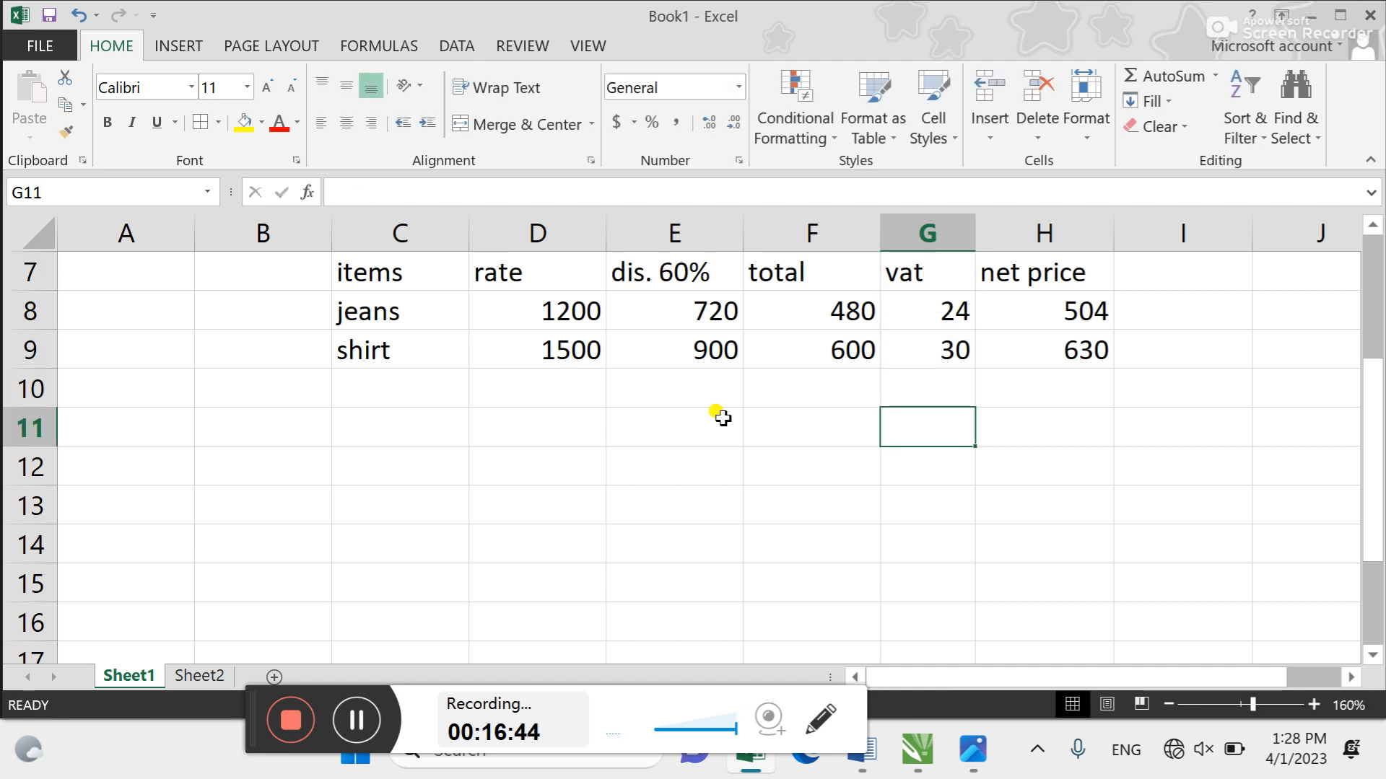
key(Left)
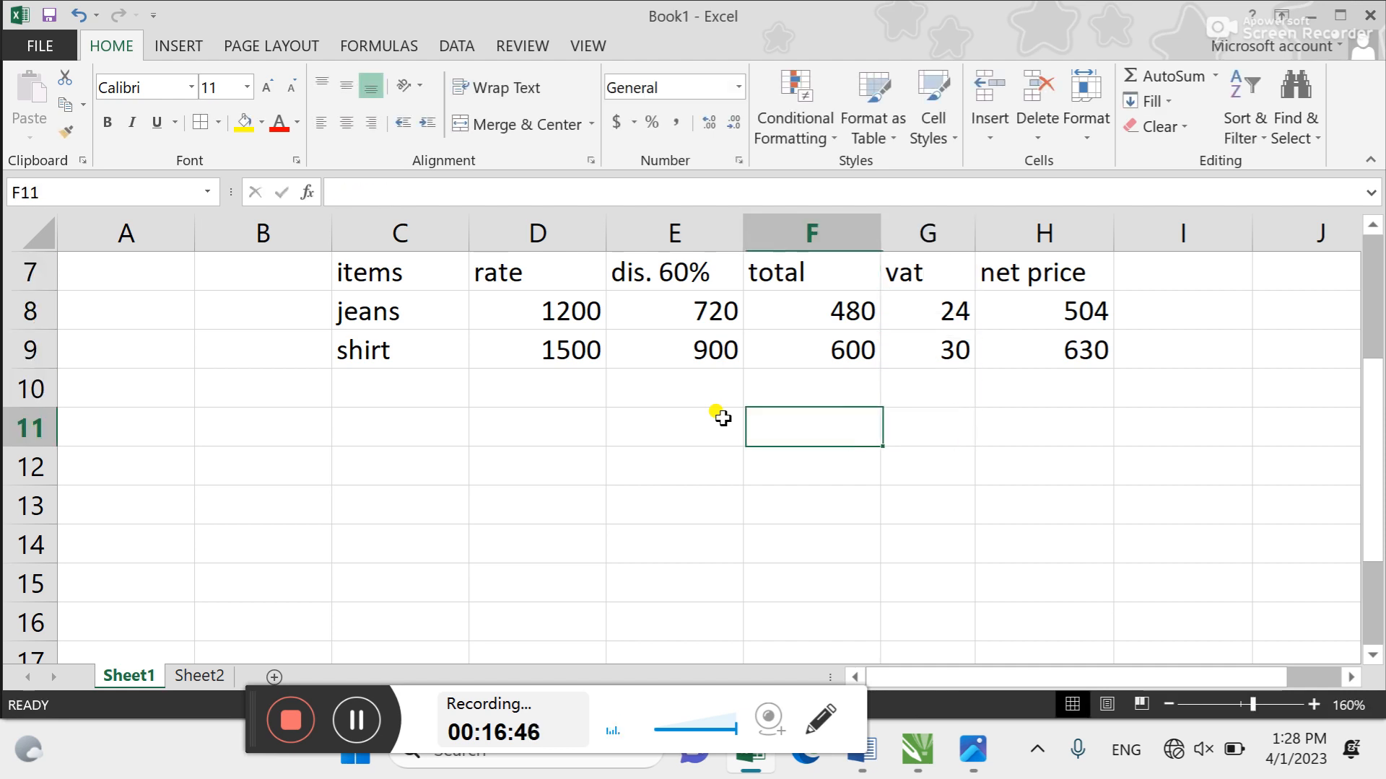
text(>)
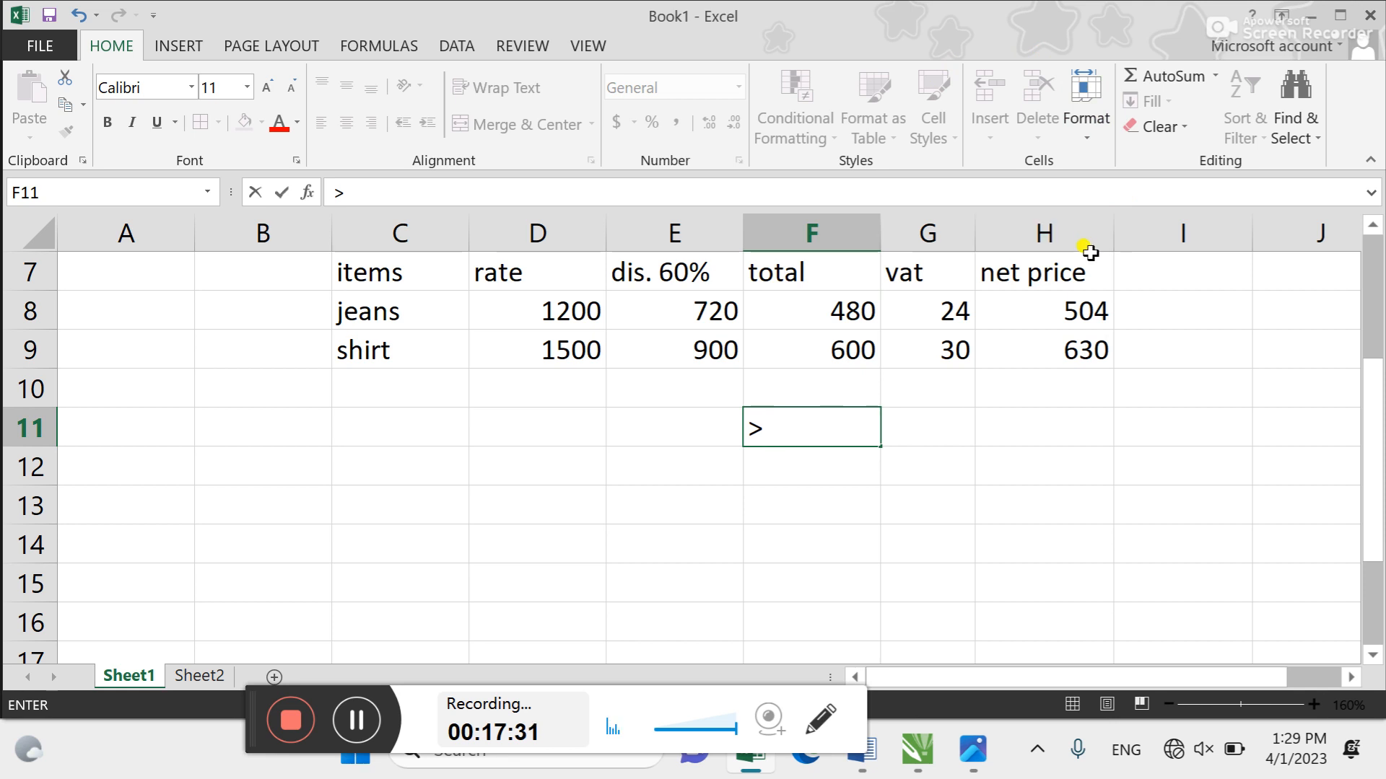
text(500)
click(950, 435)
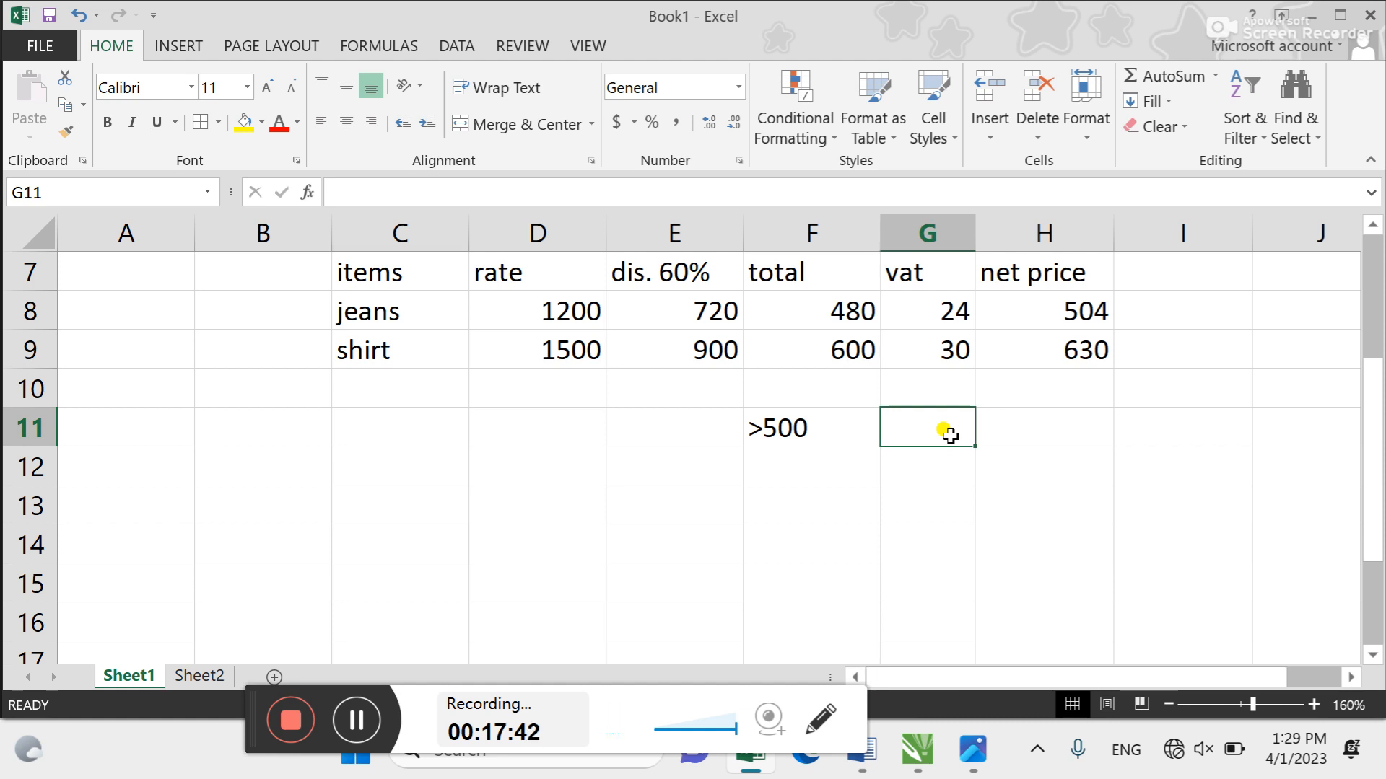
text(10%)
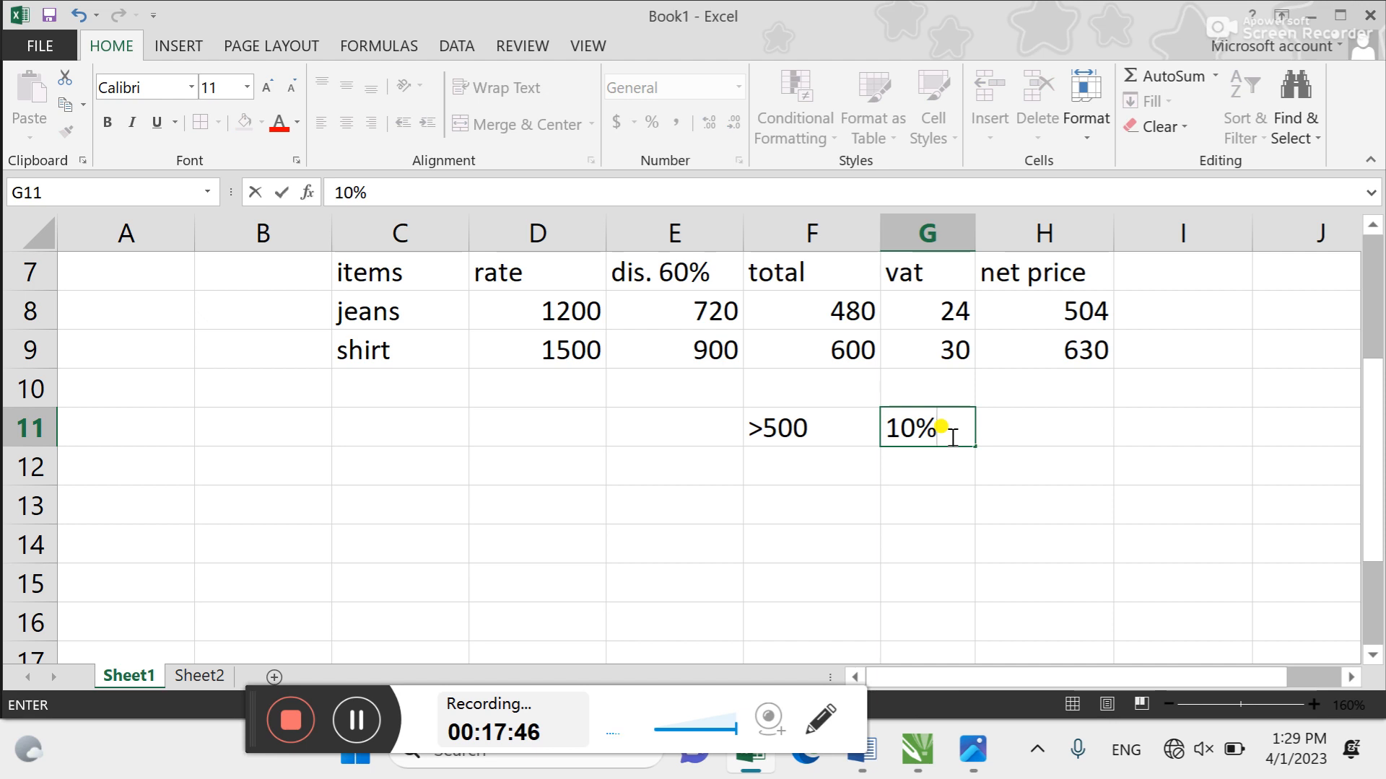
key(Return)
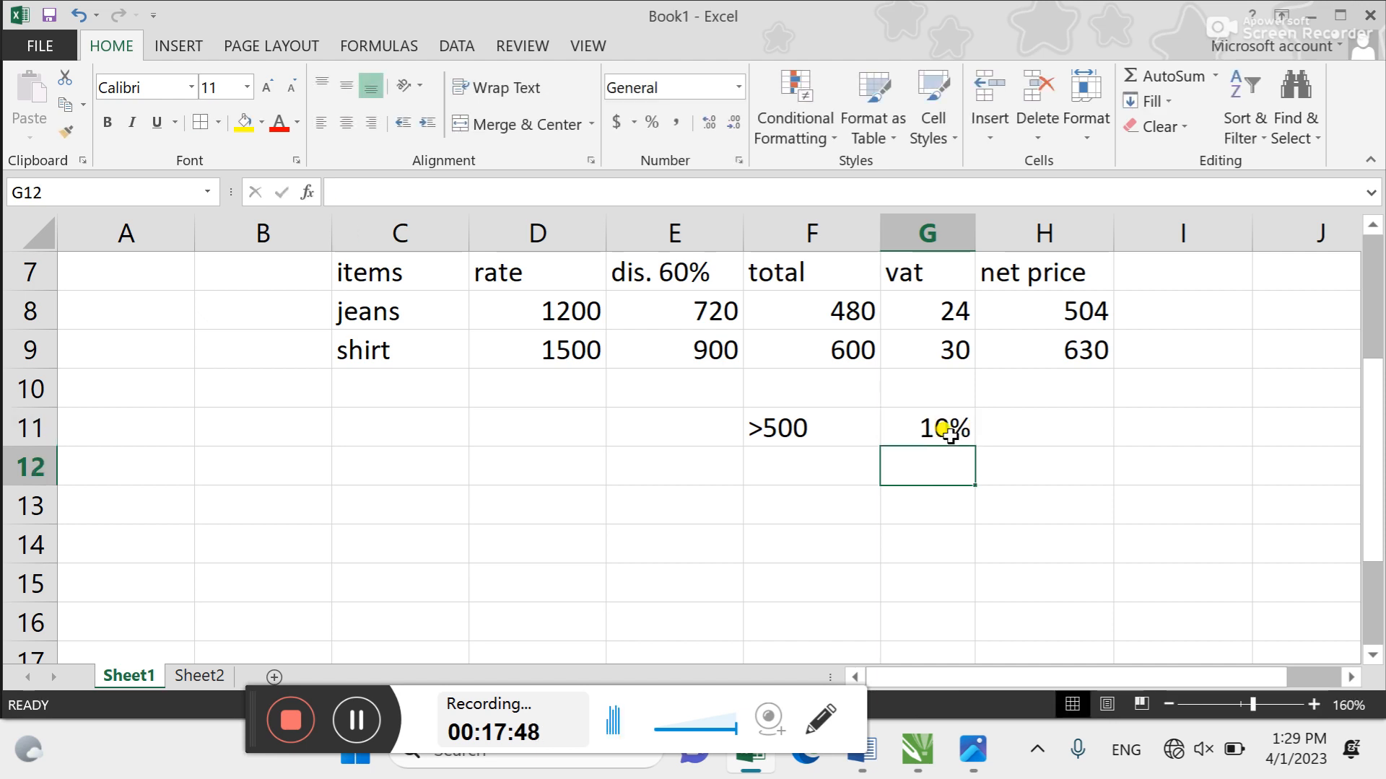
text(5%)
Clear the shirt's VAT formula from G9
key(Up)
key(Up)
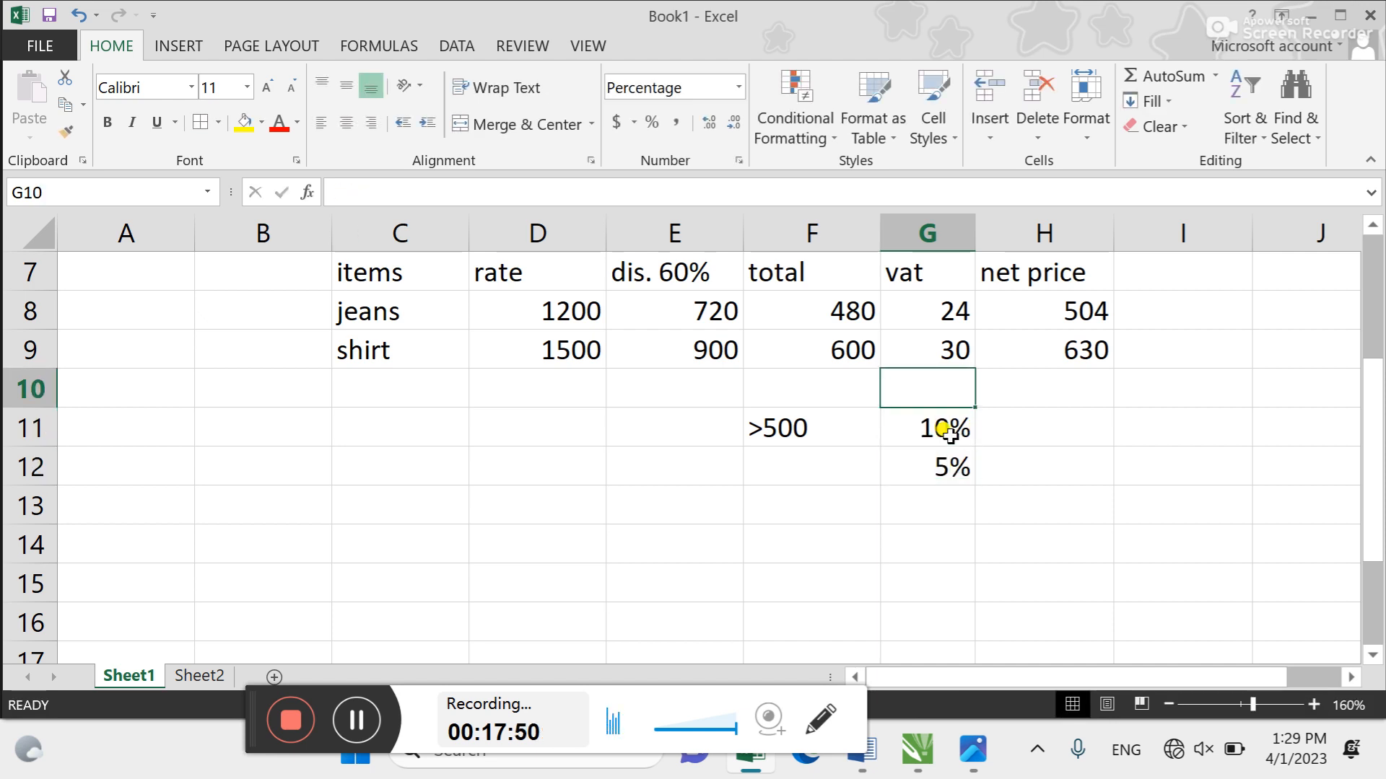
key(Up)
key(Up)
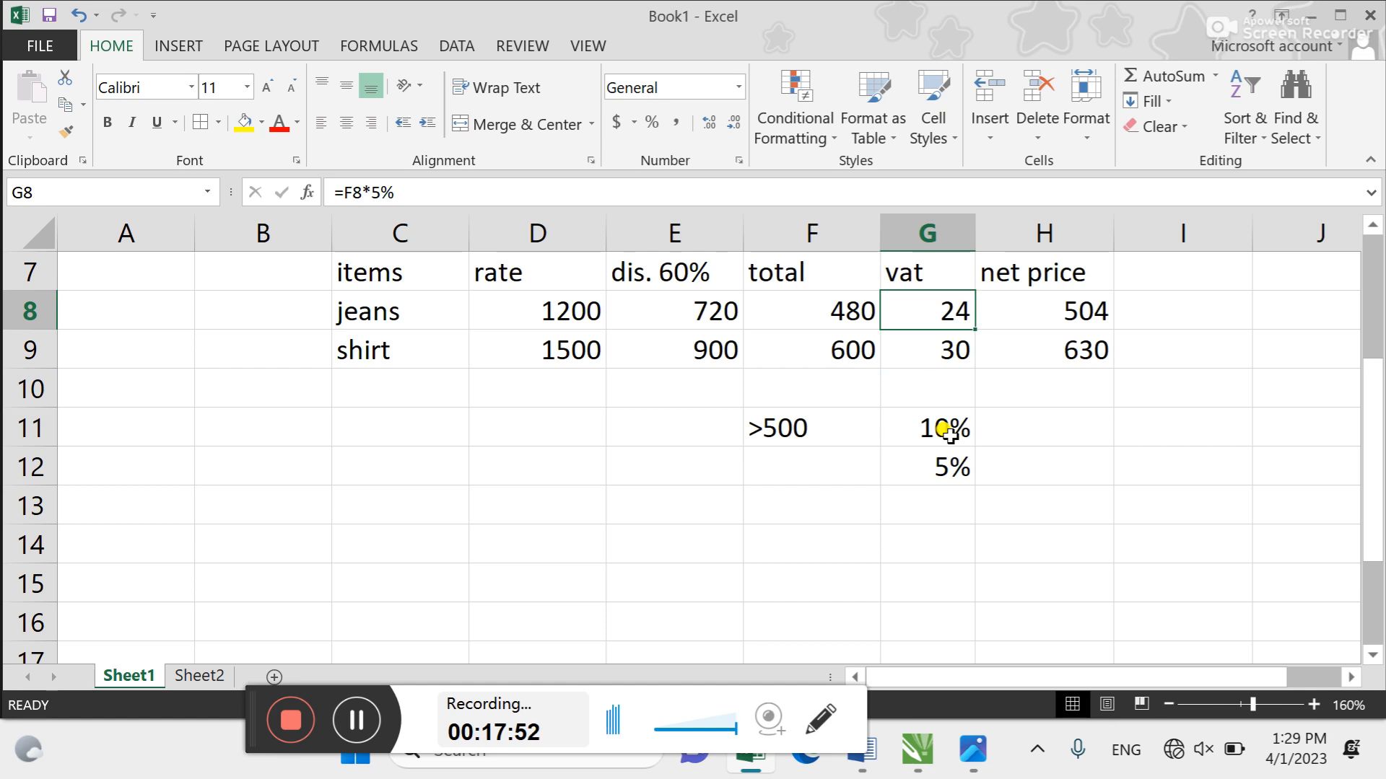
key(Left)
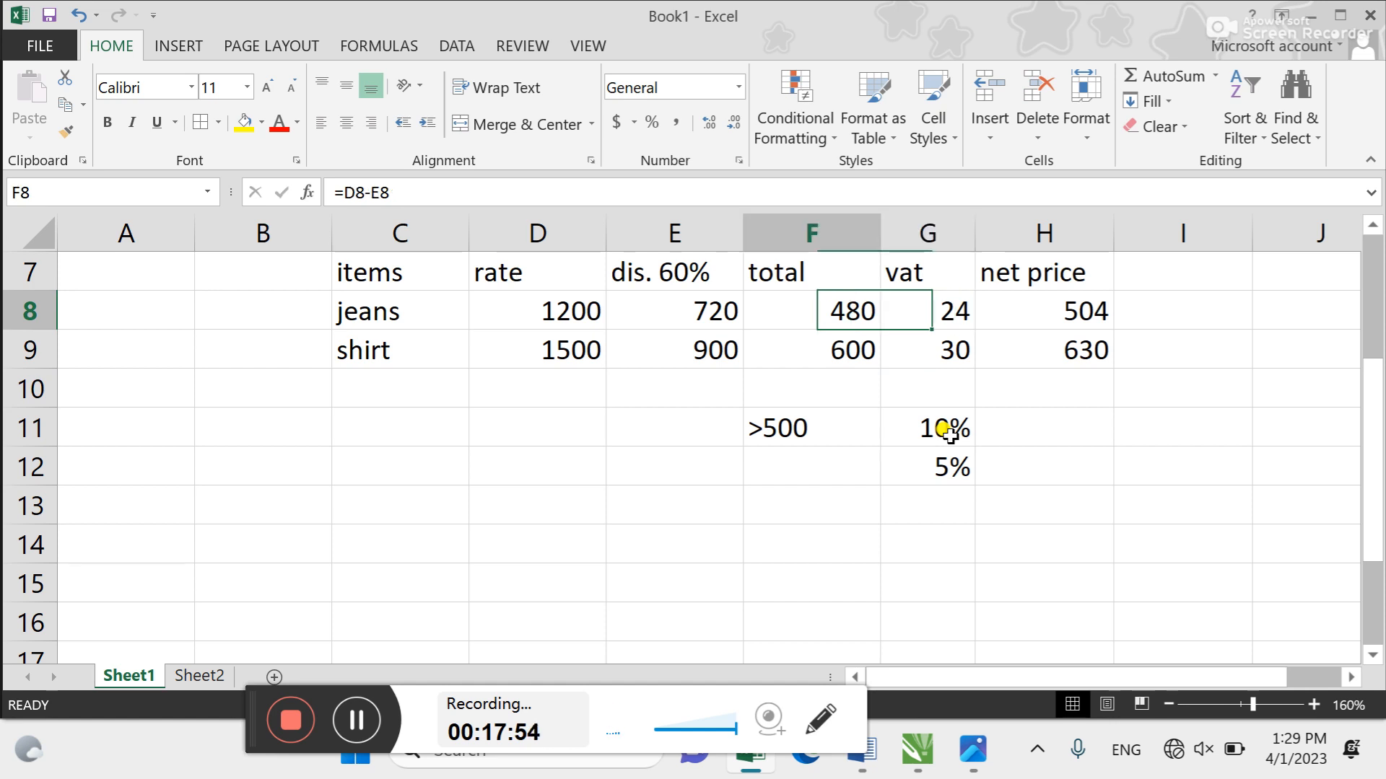
key(Right)
text(=)
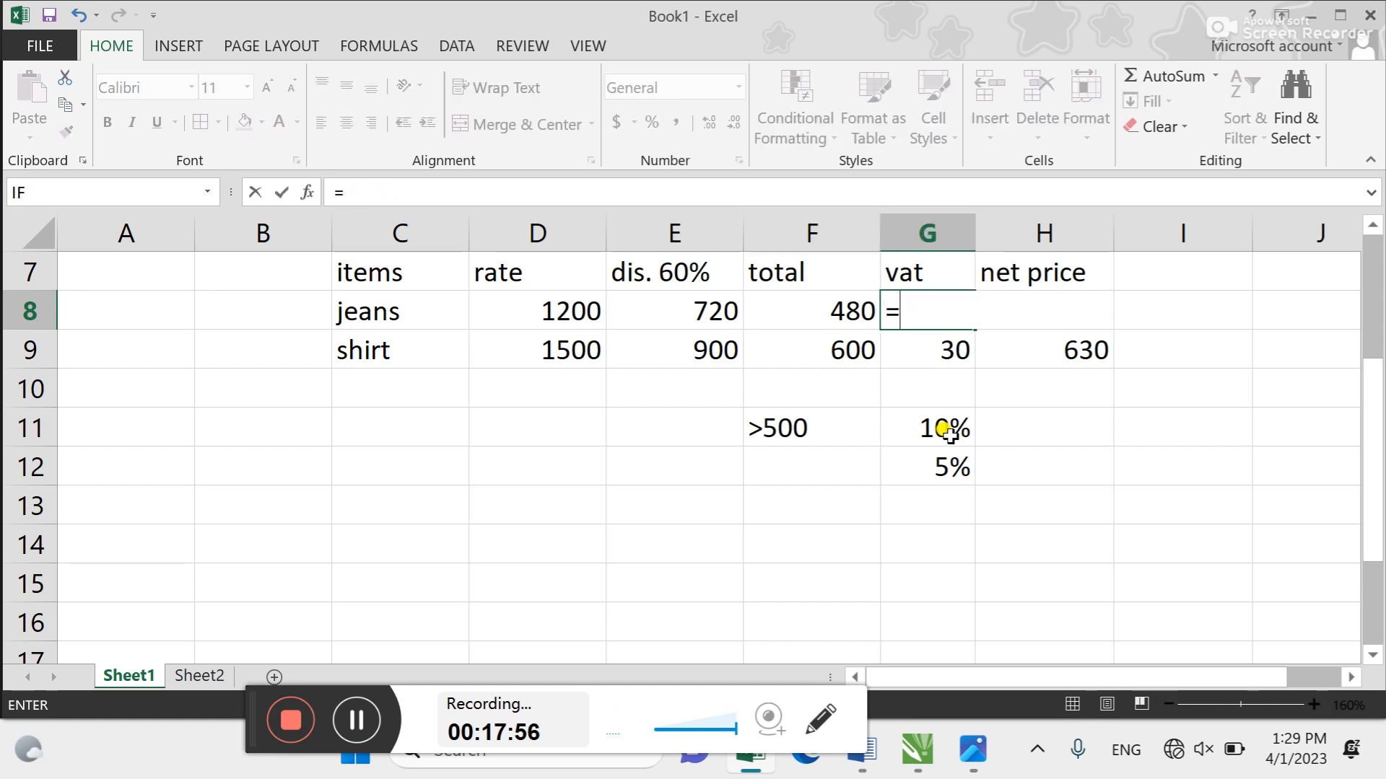
key(Escape)
key(Down)
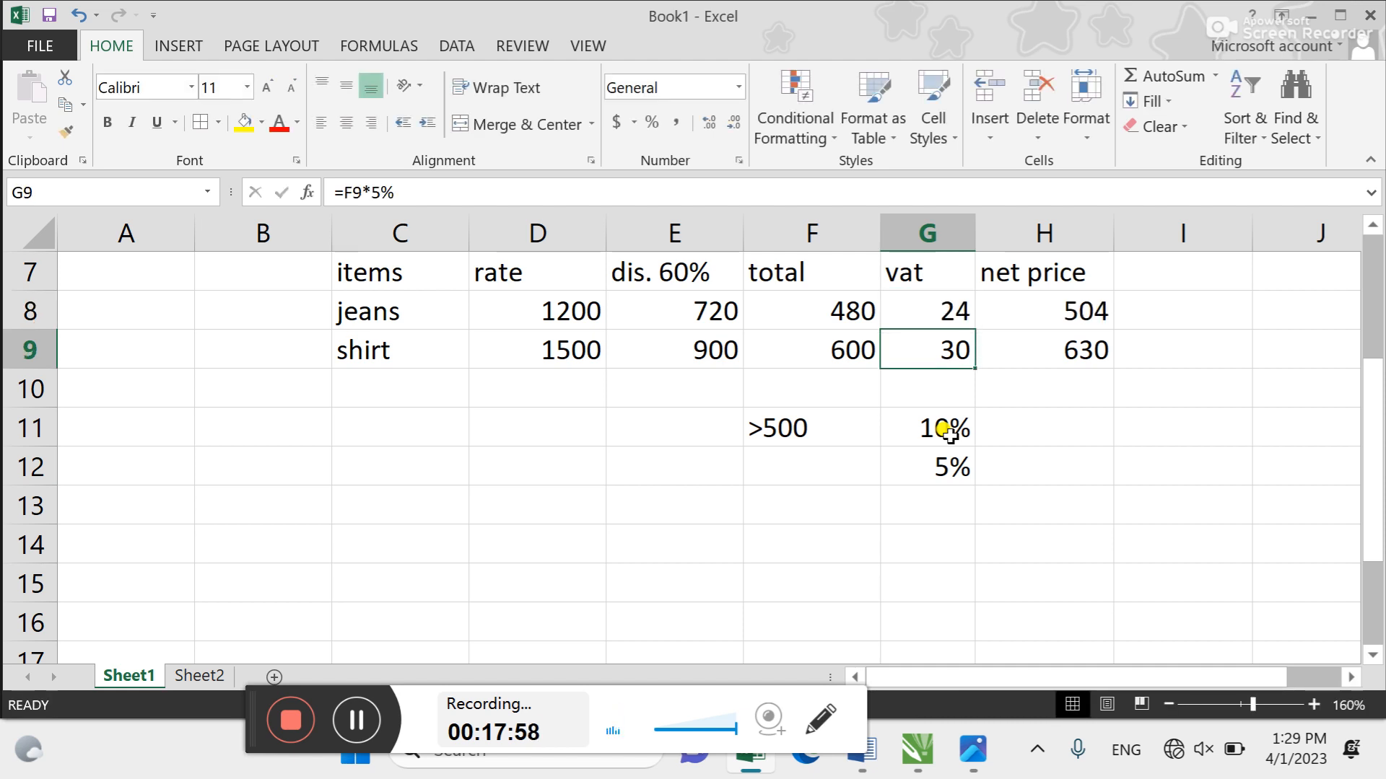
key(Delete)
Begin an IF formula for the jeans VAT in G8 with the logical test F8>500
key(Up)
text(=if)
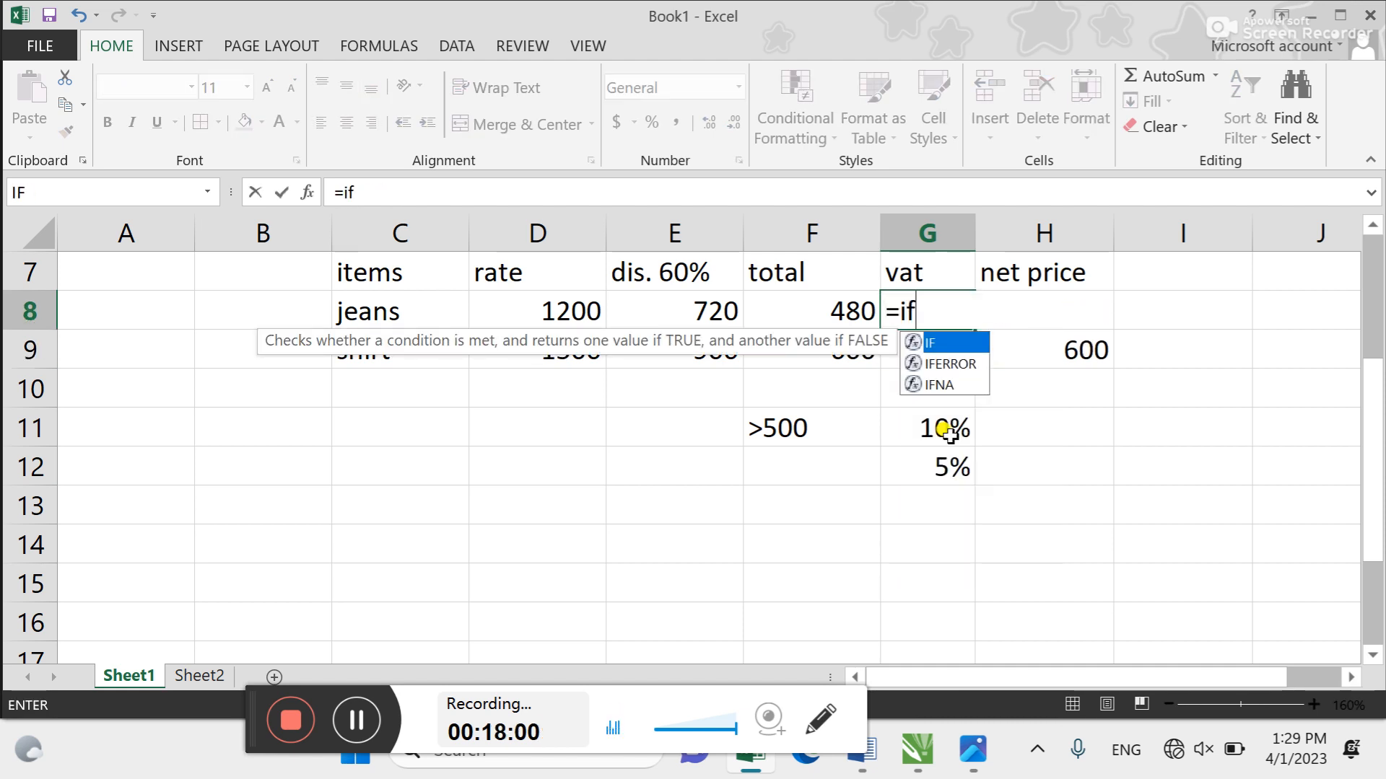
key(Tab)
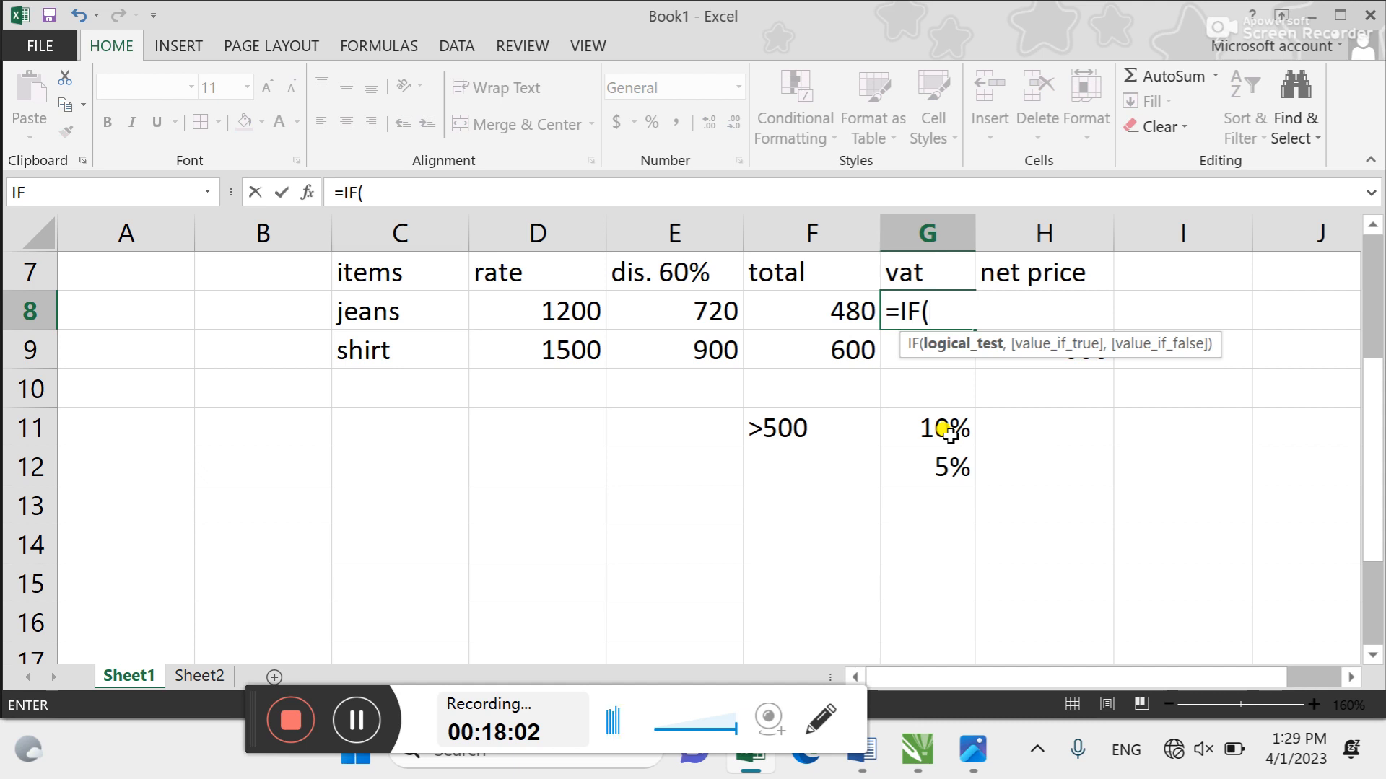
key(Left)
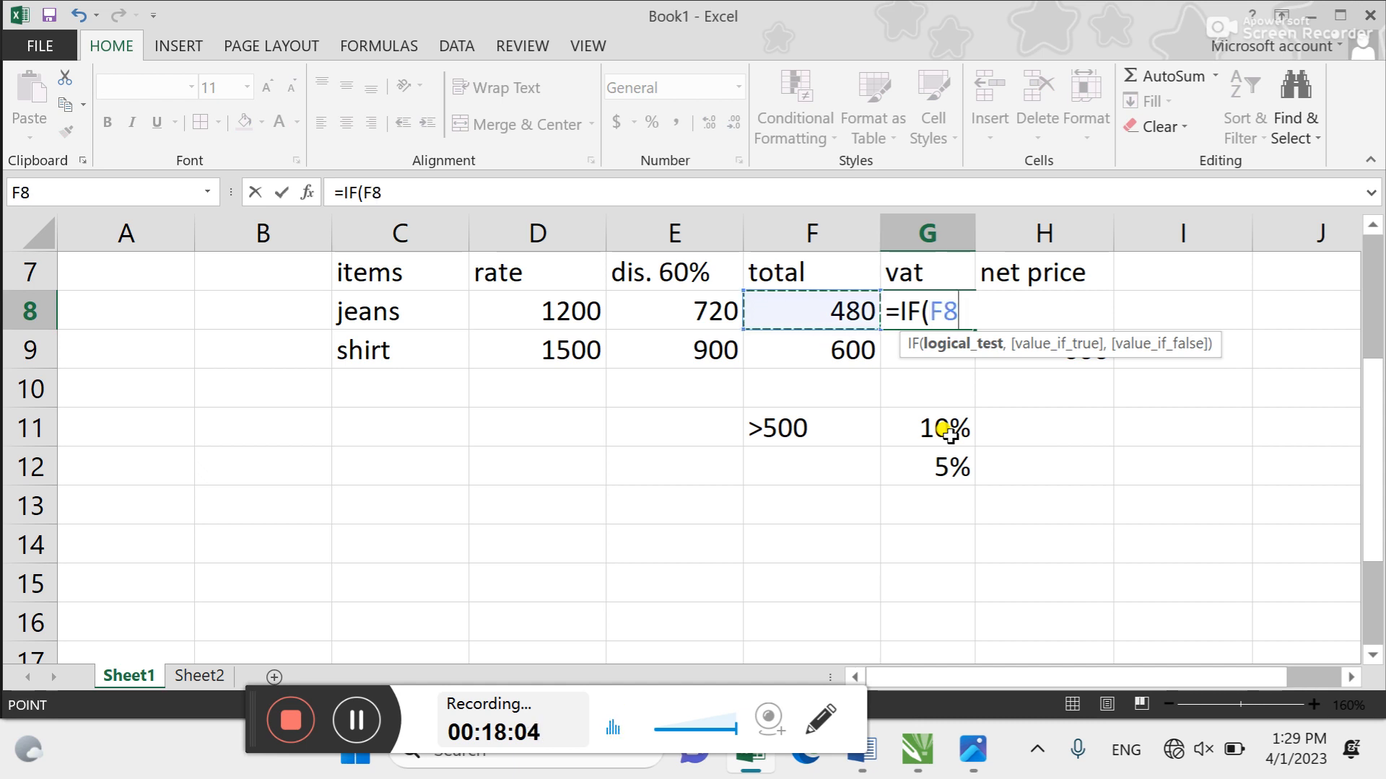
text(>)
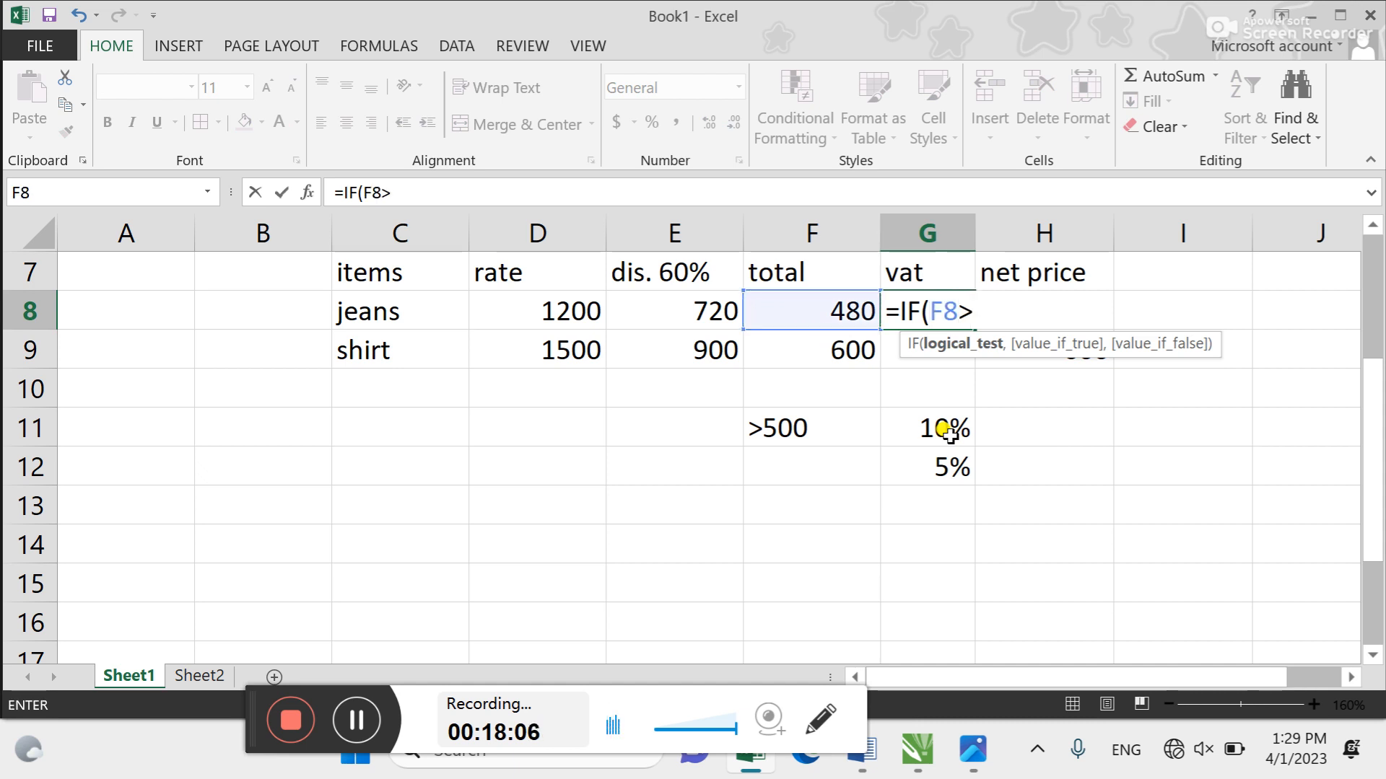
text(500)
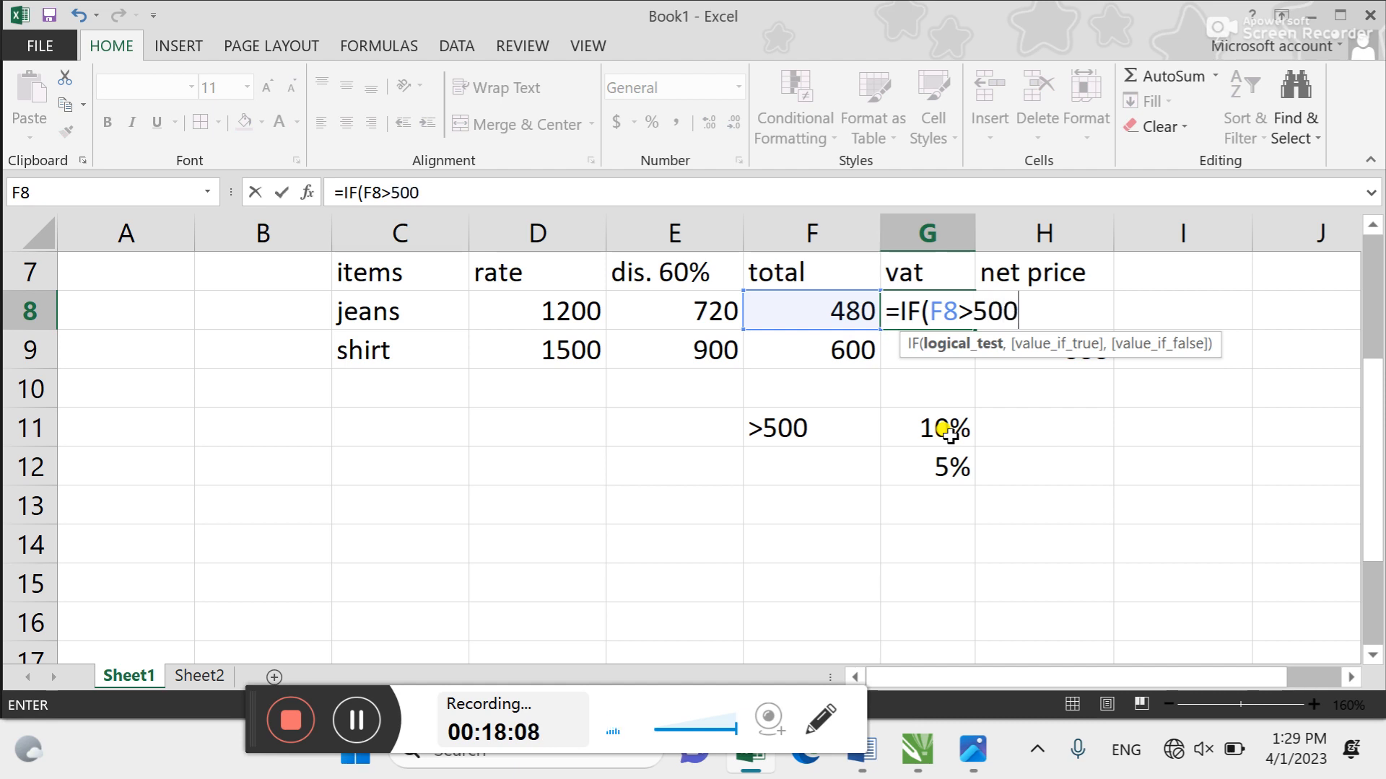
text(,)
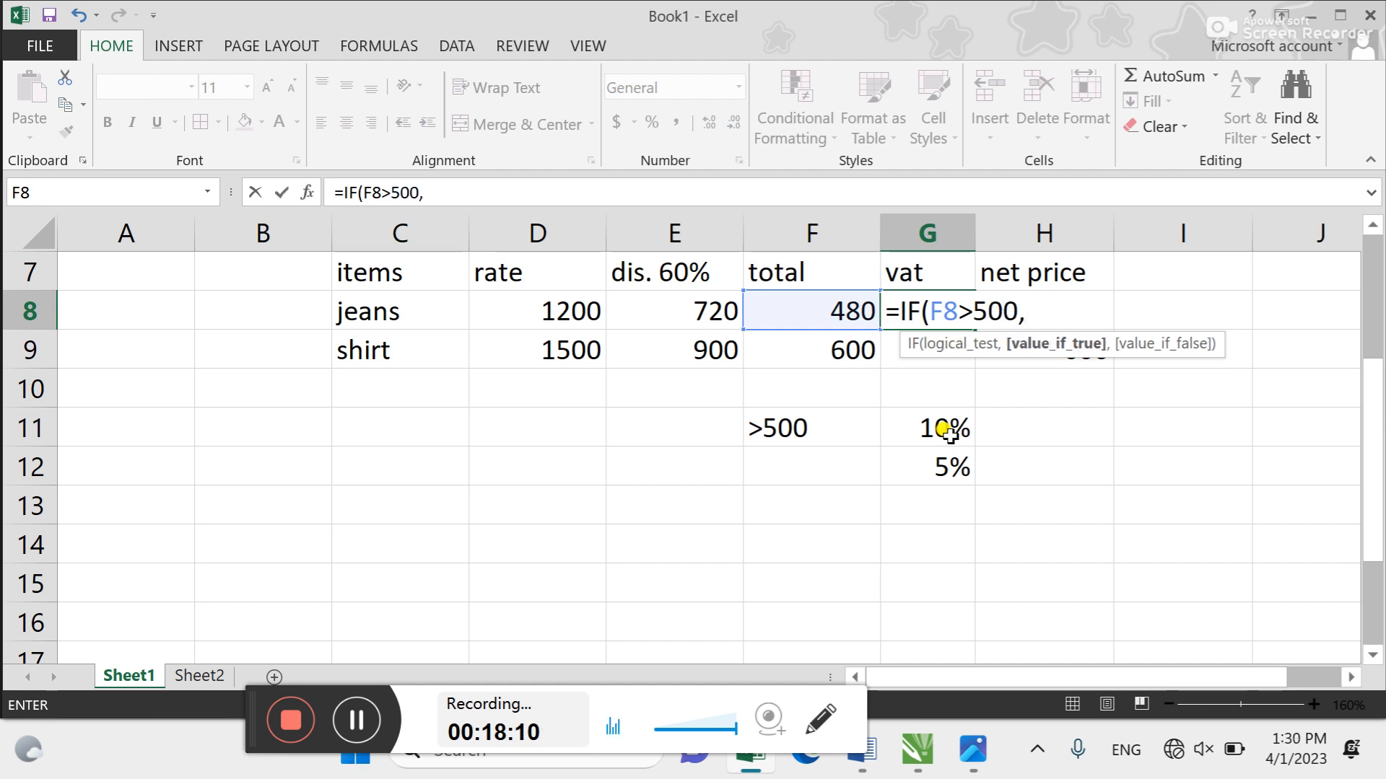
Add the quoted text "f8*10%" as the value if true in the jeans VAT formula
text(")
key(BackSpace)
text(")
text(')
key(BackSpace)
key(BackSpace)
text(f8*)
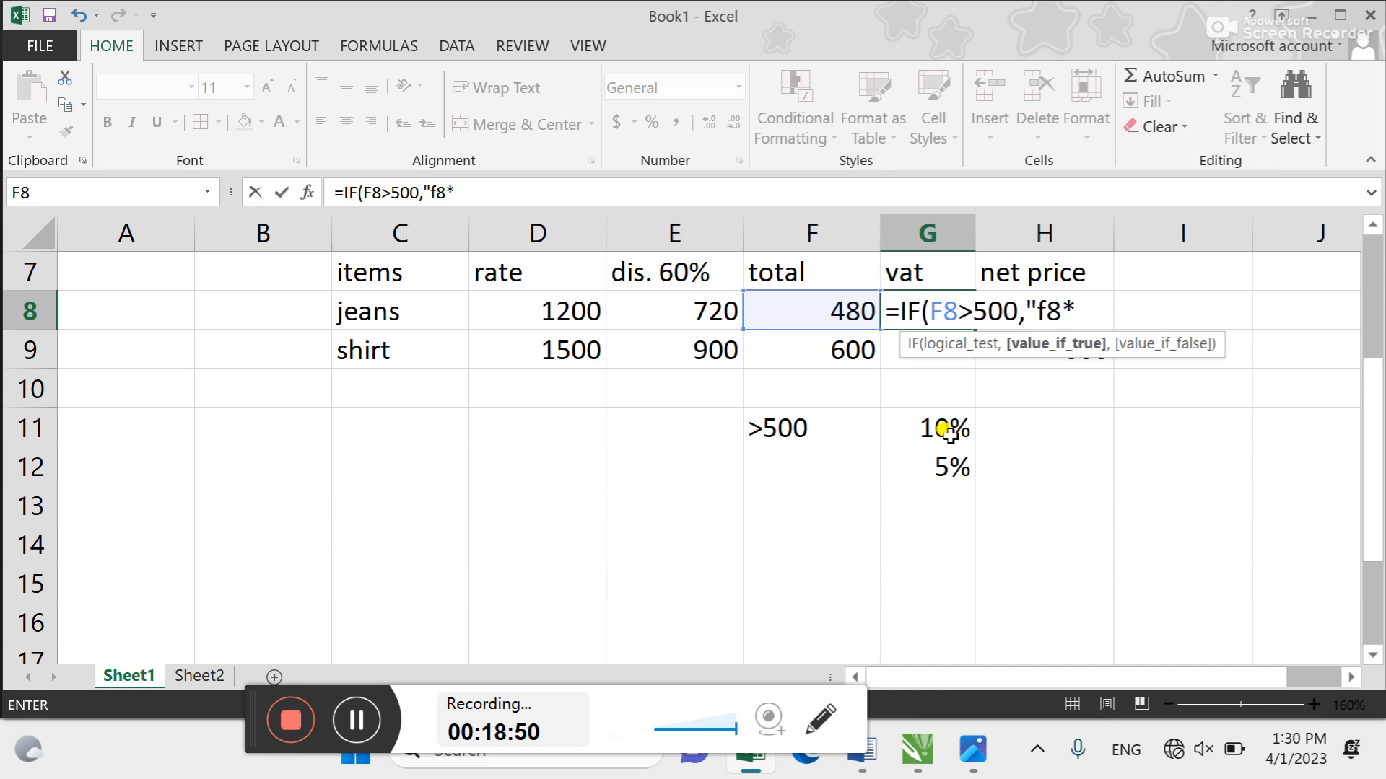
text(10%)
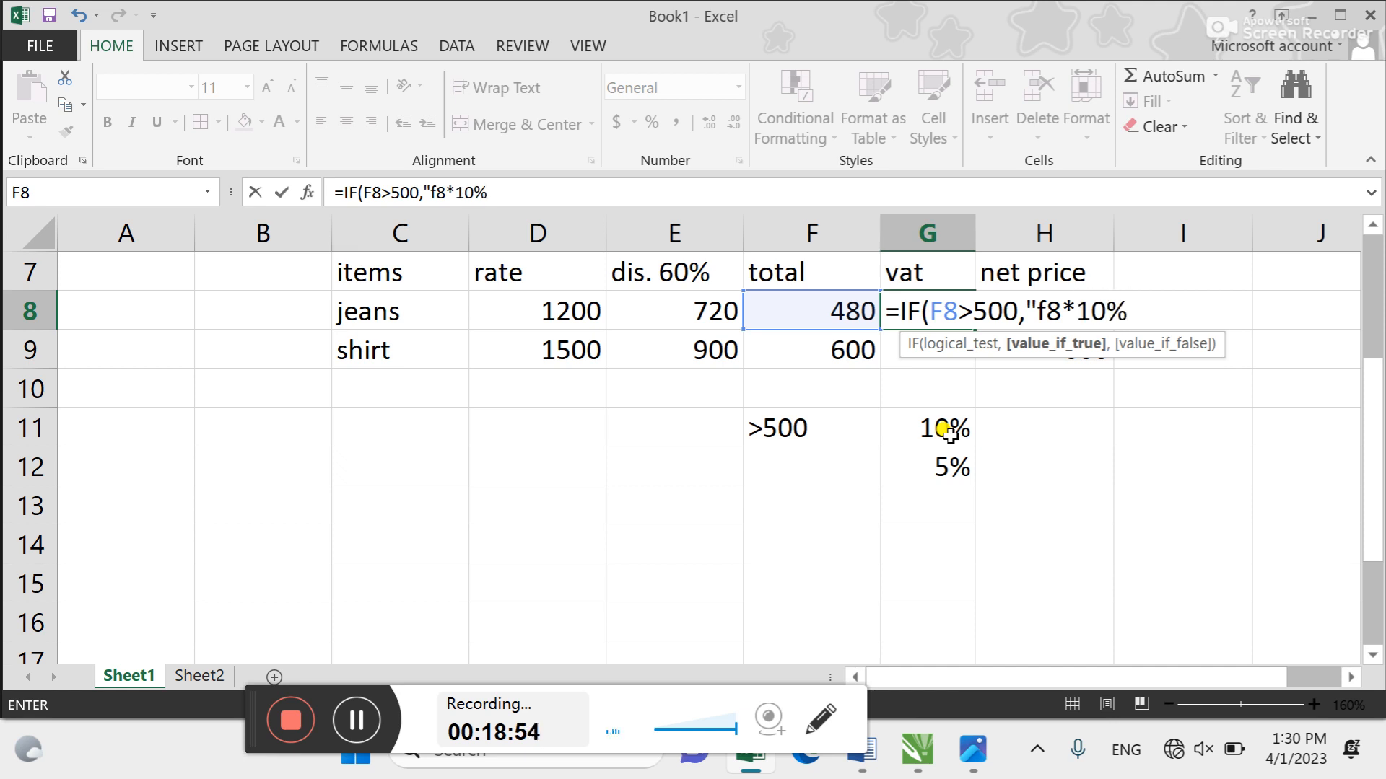
text(")
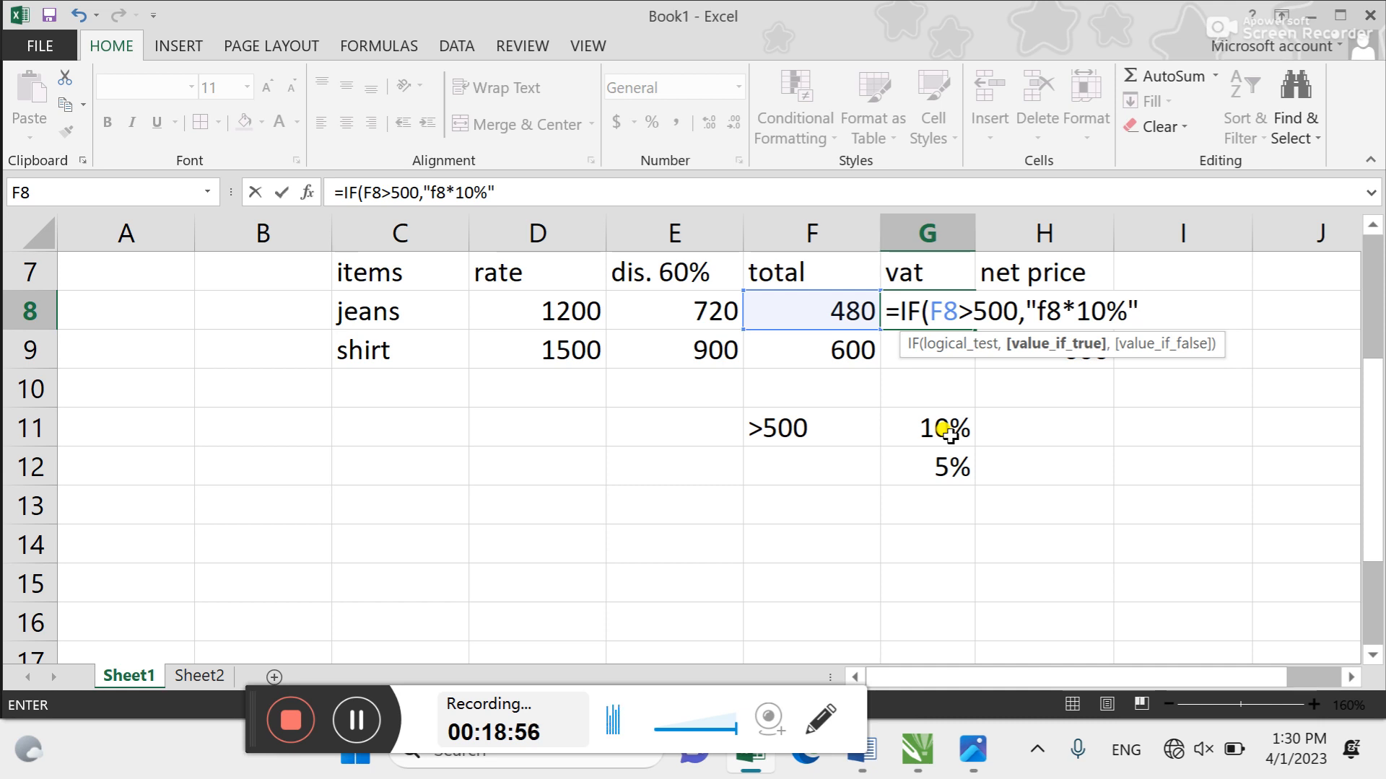
Finish the jeans VAT formula with the quoted text "f8*5%" as the value if false, and fill it down to G9
text(,)
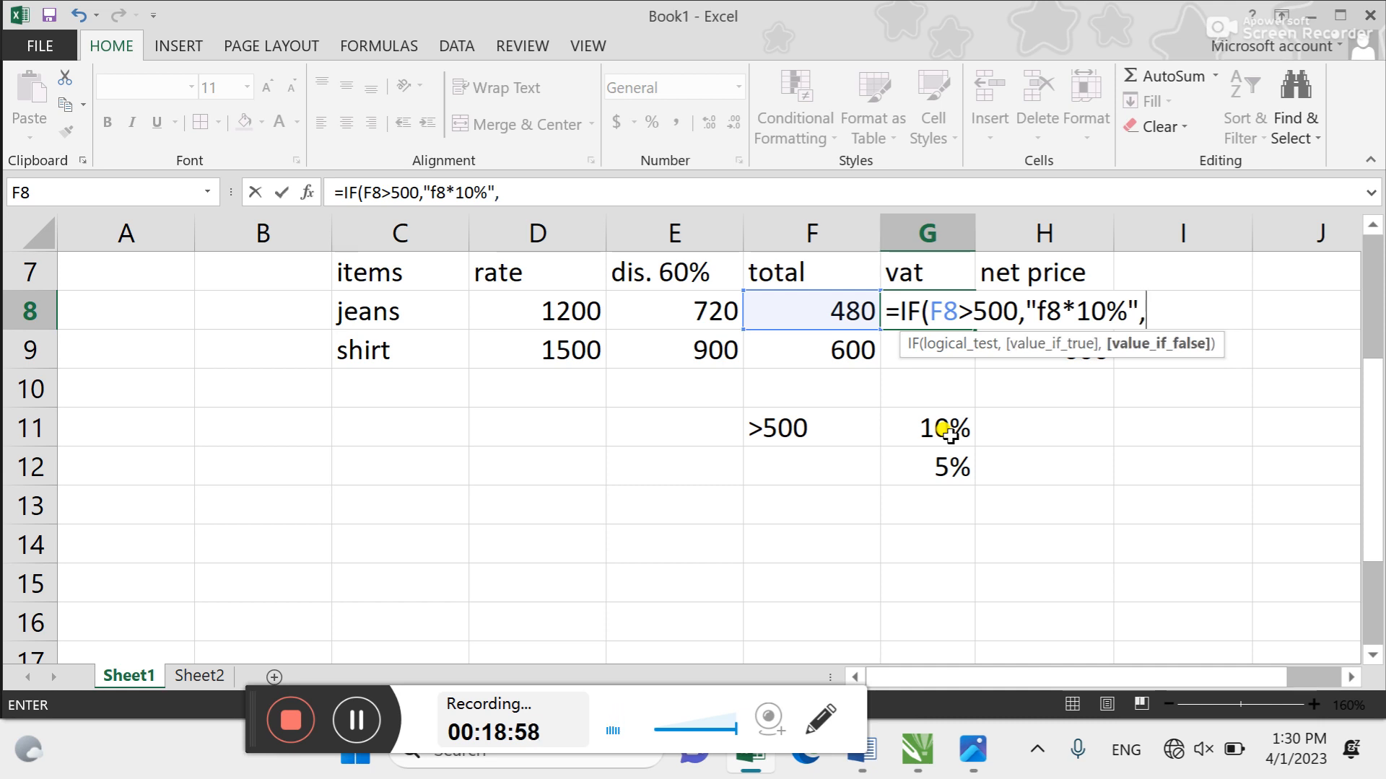
text("f8*)
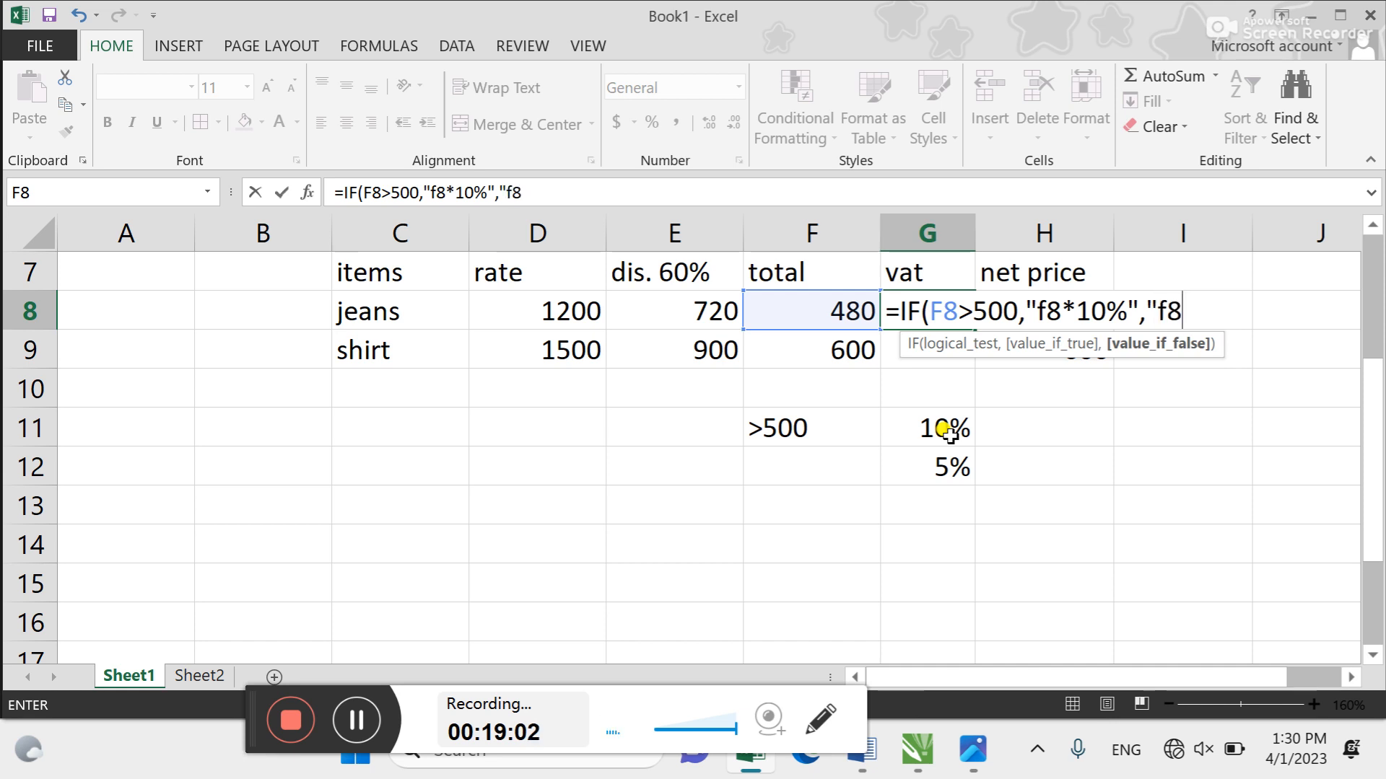
text(5%)
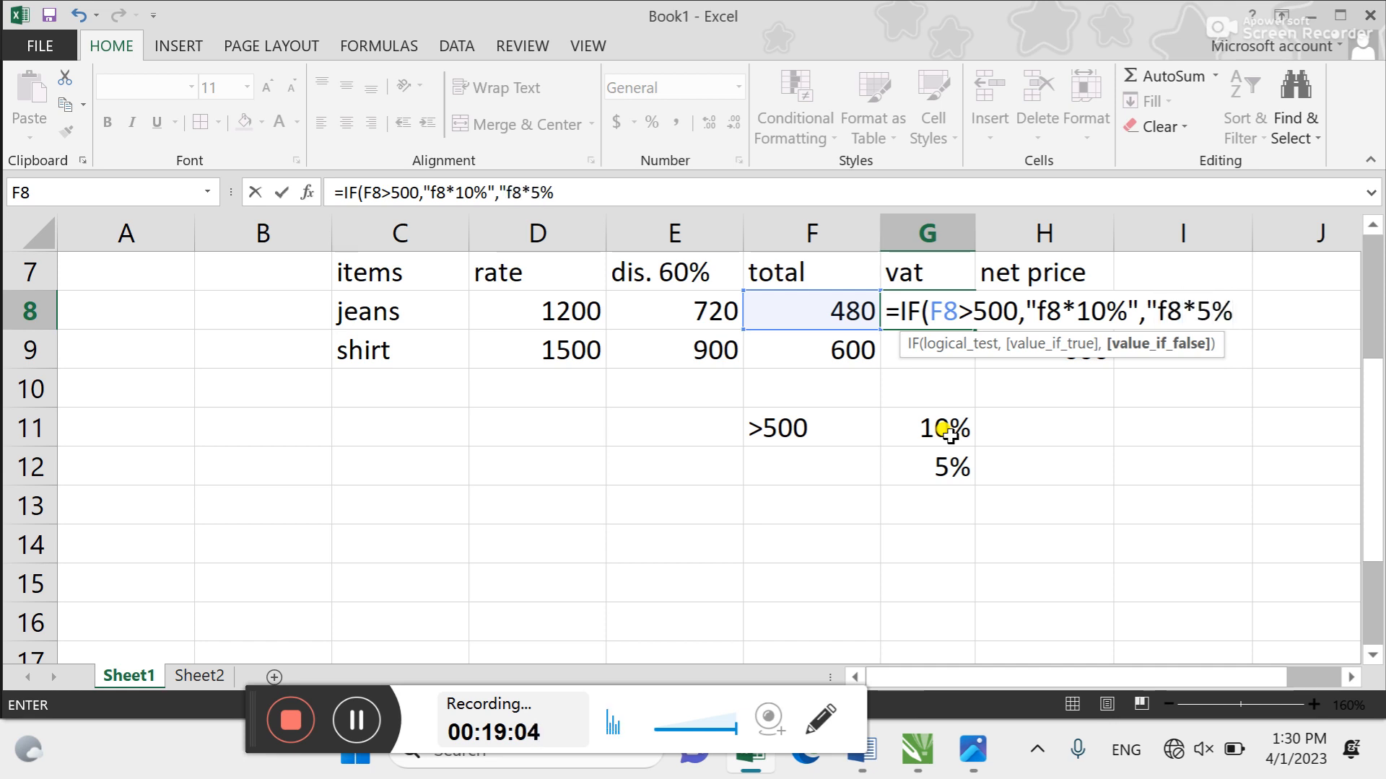
text(")
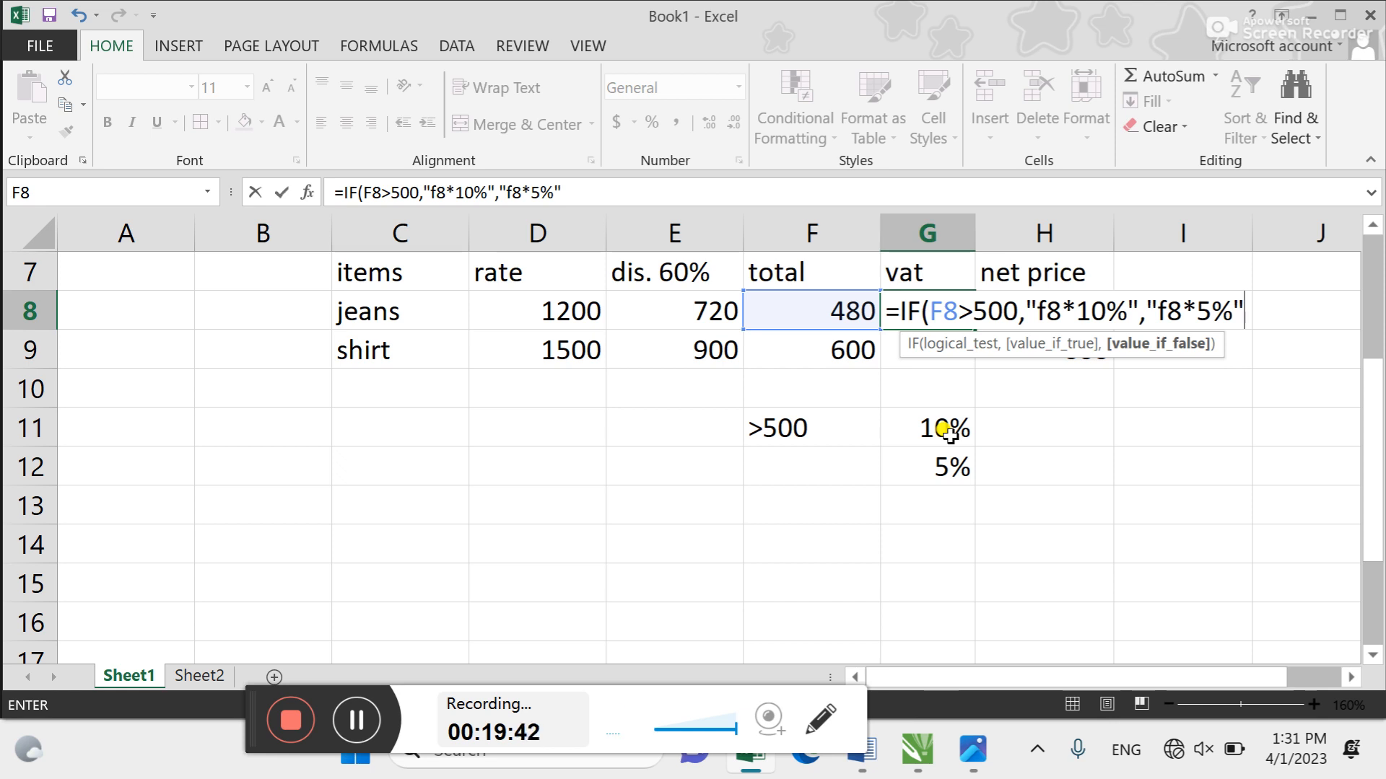
key(Return)
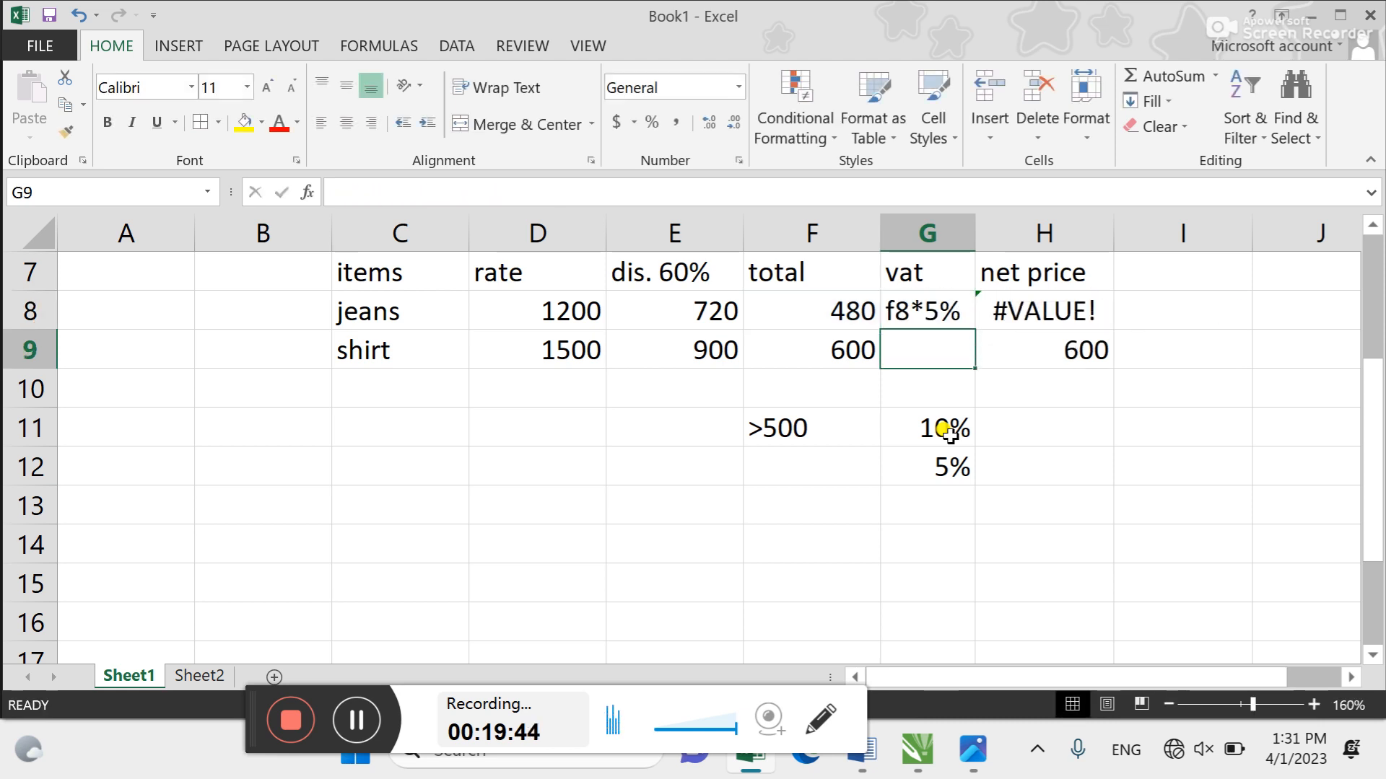
key(ctrl+d)
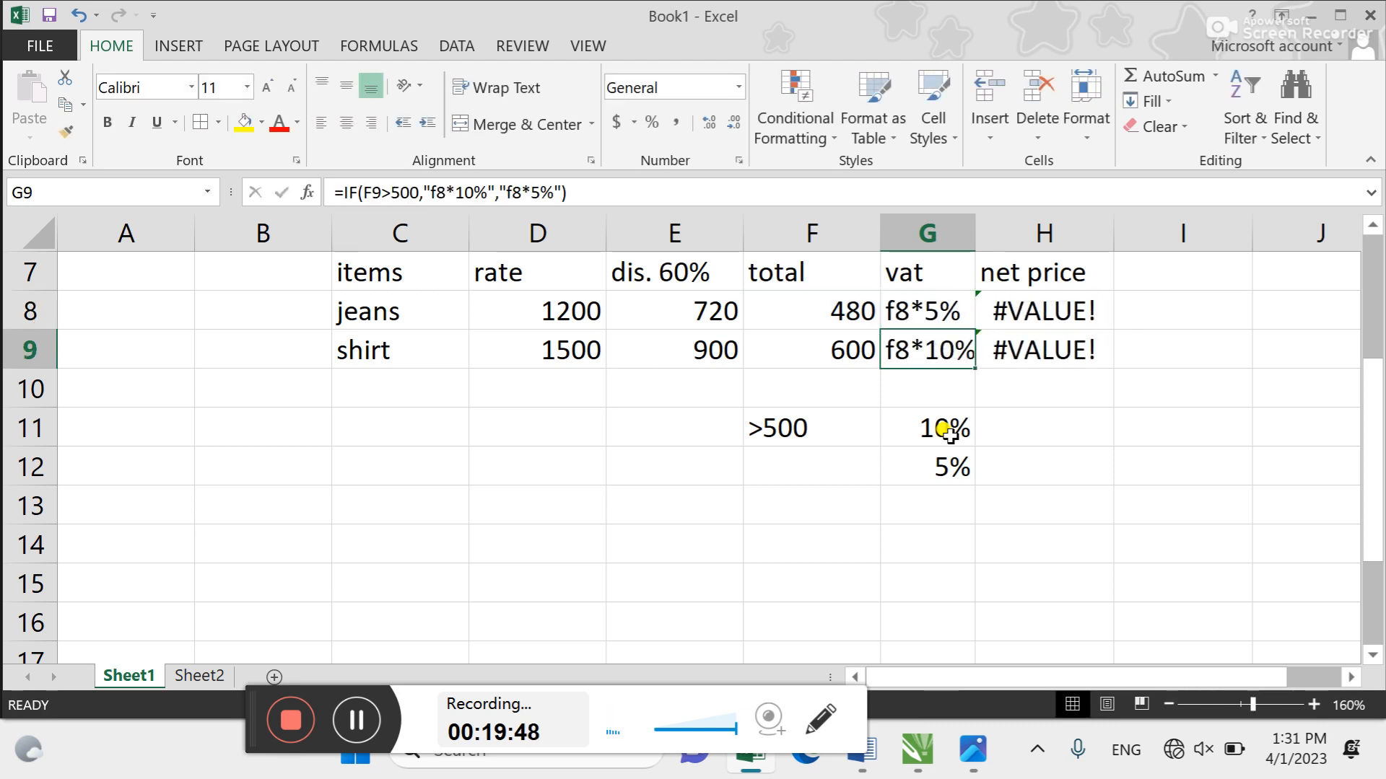
Replace "Fail" in the first student's grade formula in H2 with a sample first name as the value if false
key(Up)
key(Up)
key(Up)
key(Up)
key(Up)
key(Up)
key(Up)
key(Up)
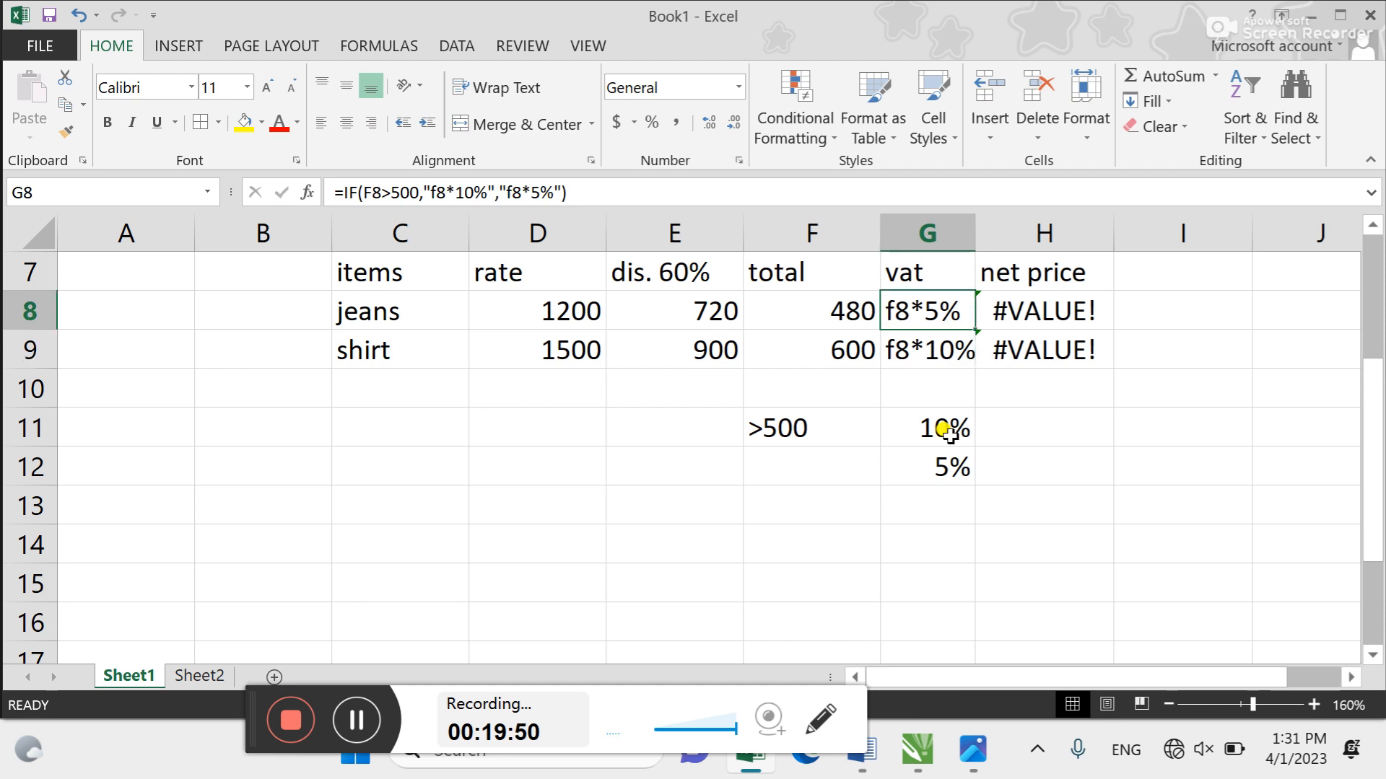
key(Right)
key(Down)
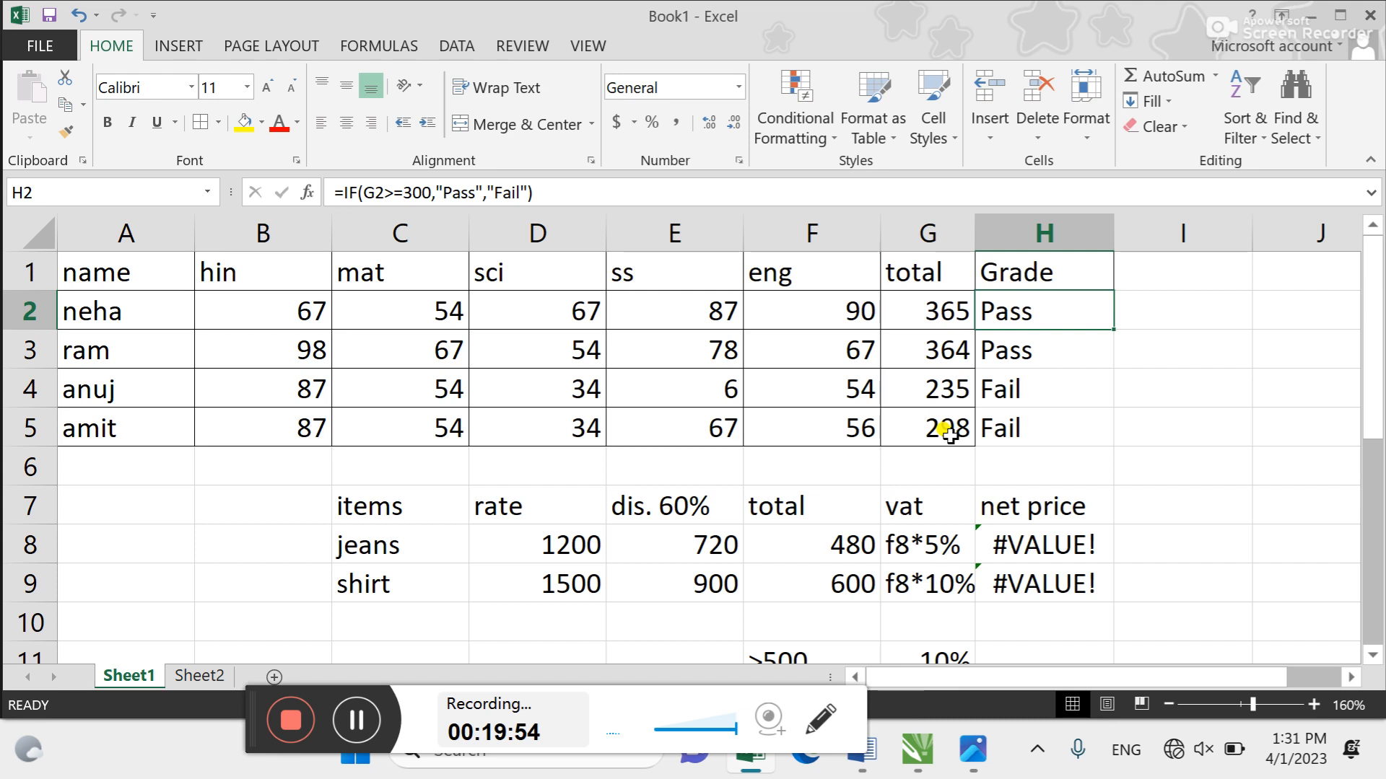
key(F2)
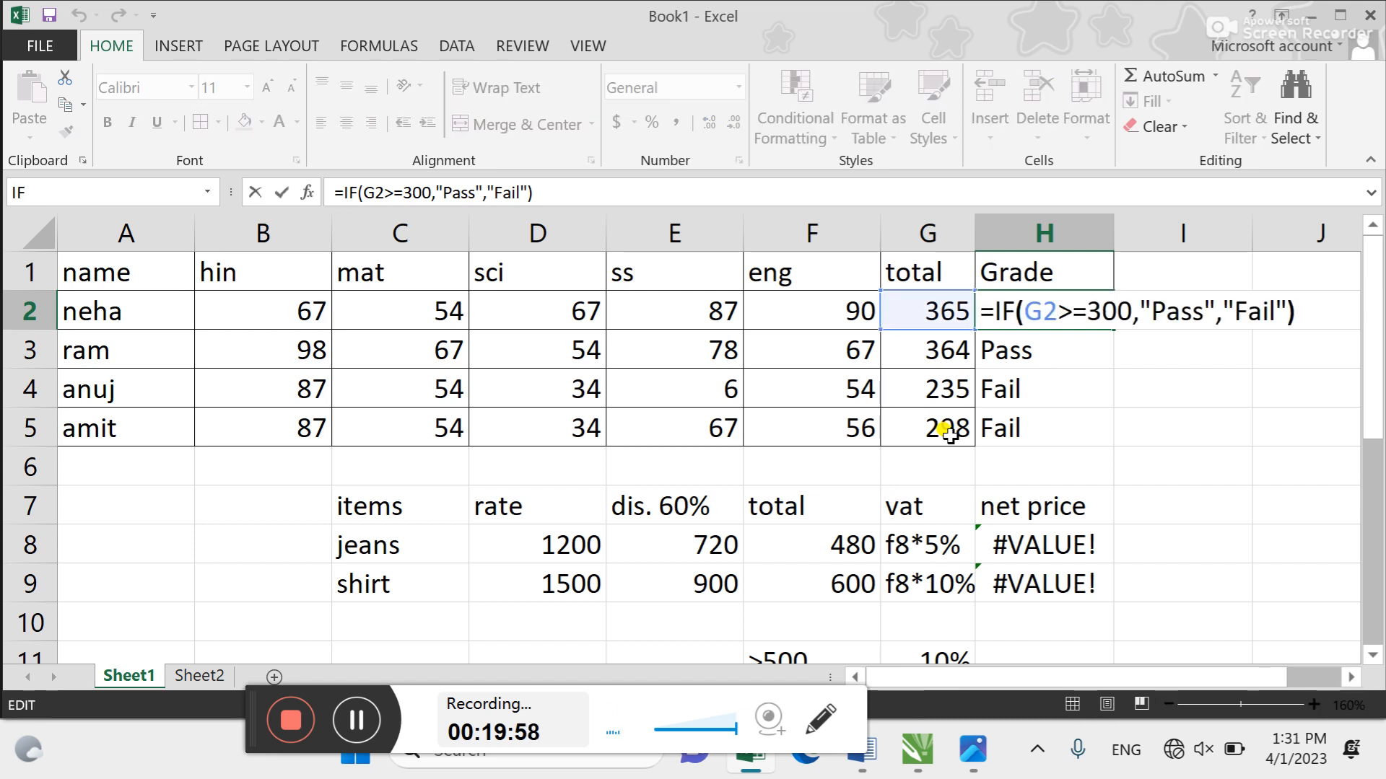
key(Left)
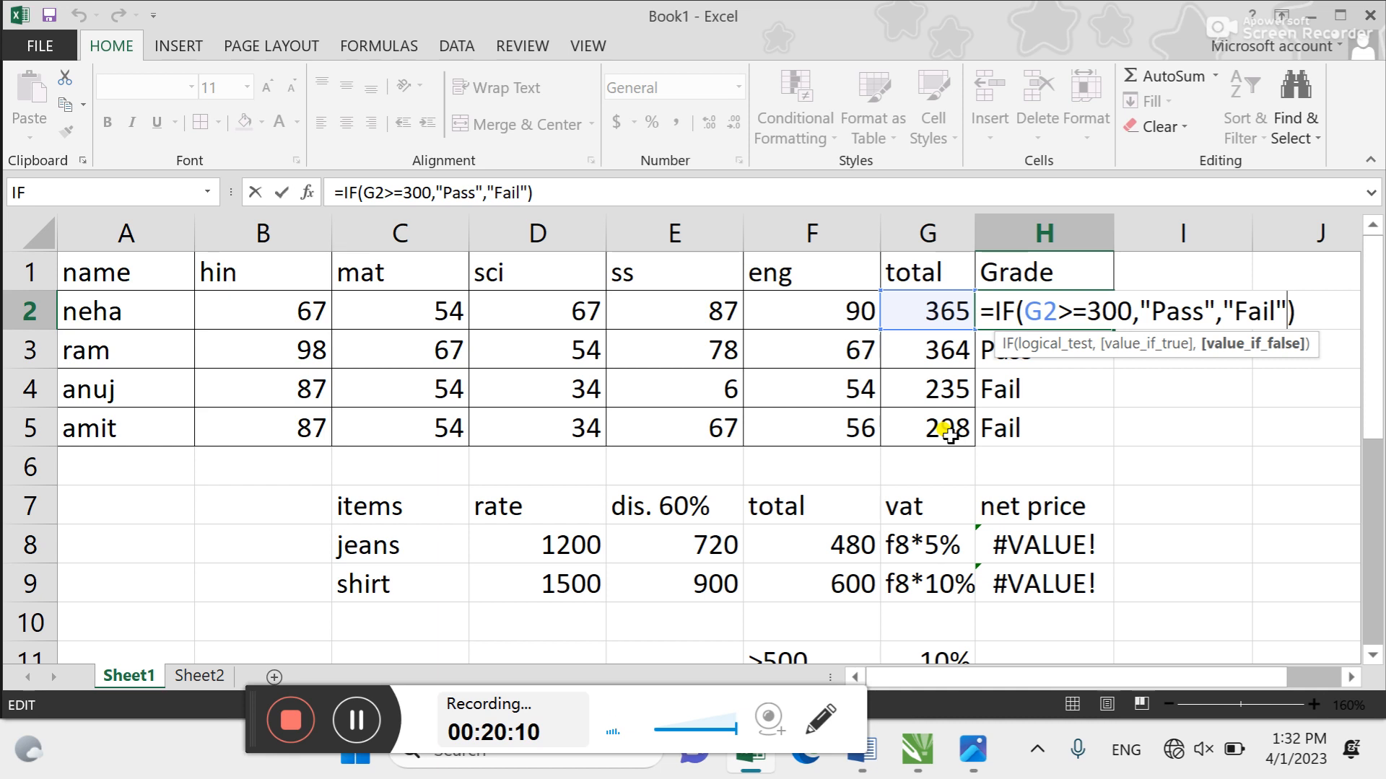
key(Left)
key(BackSpace)
key(BackSpace)
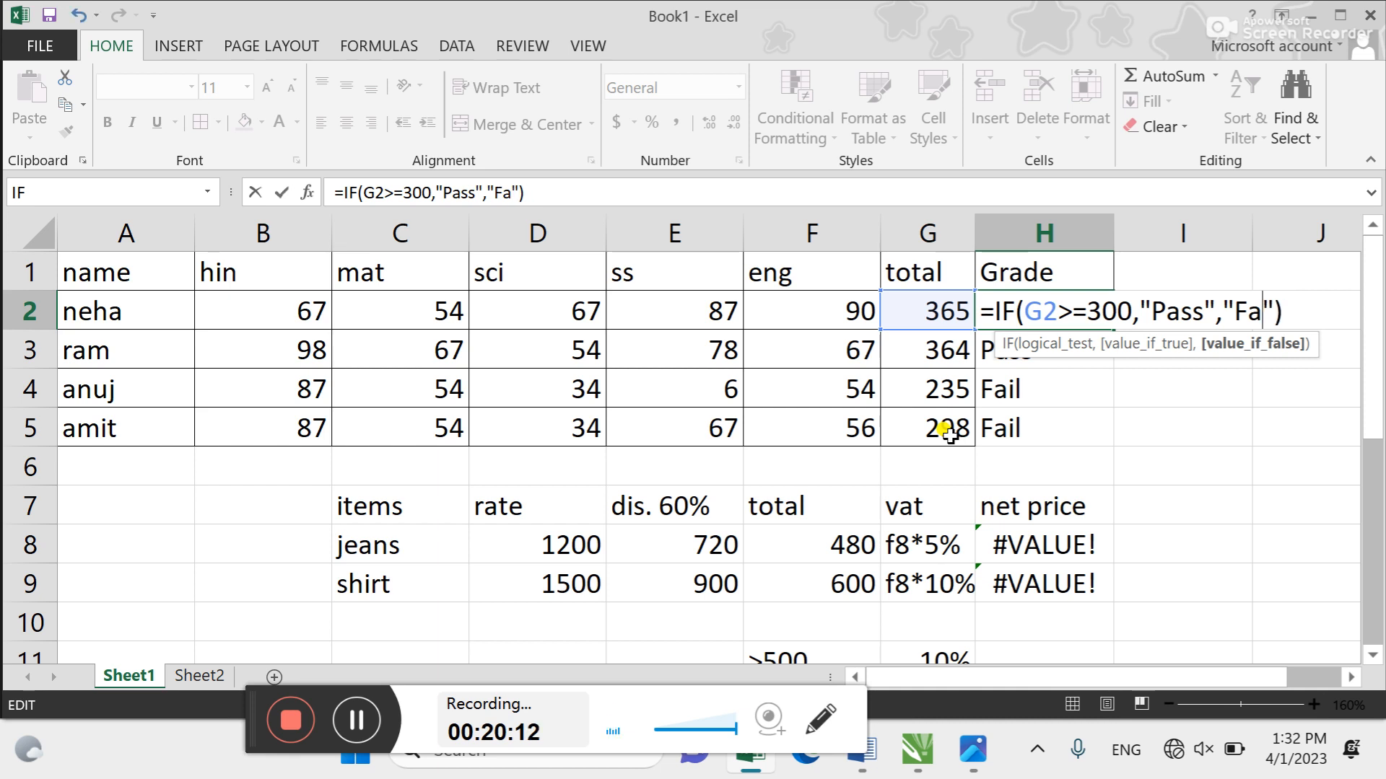
key(BackSpace)
key(BackSpace)
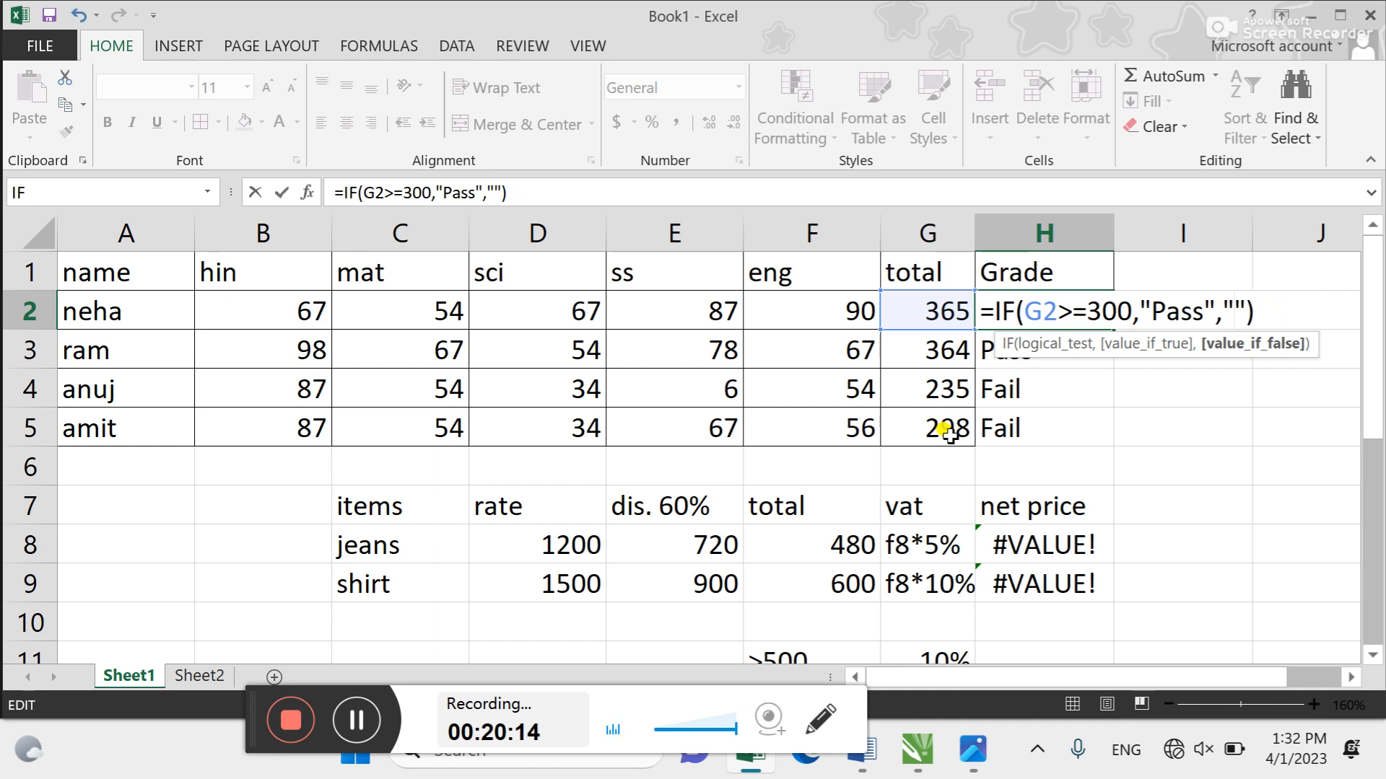
text(krishan)
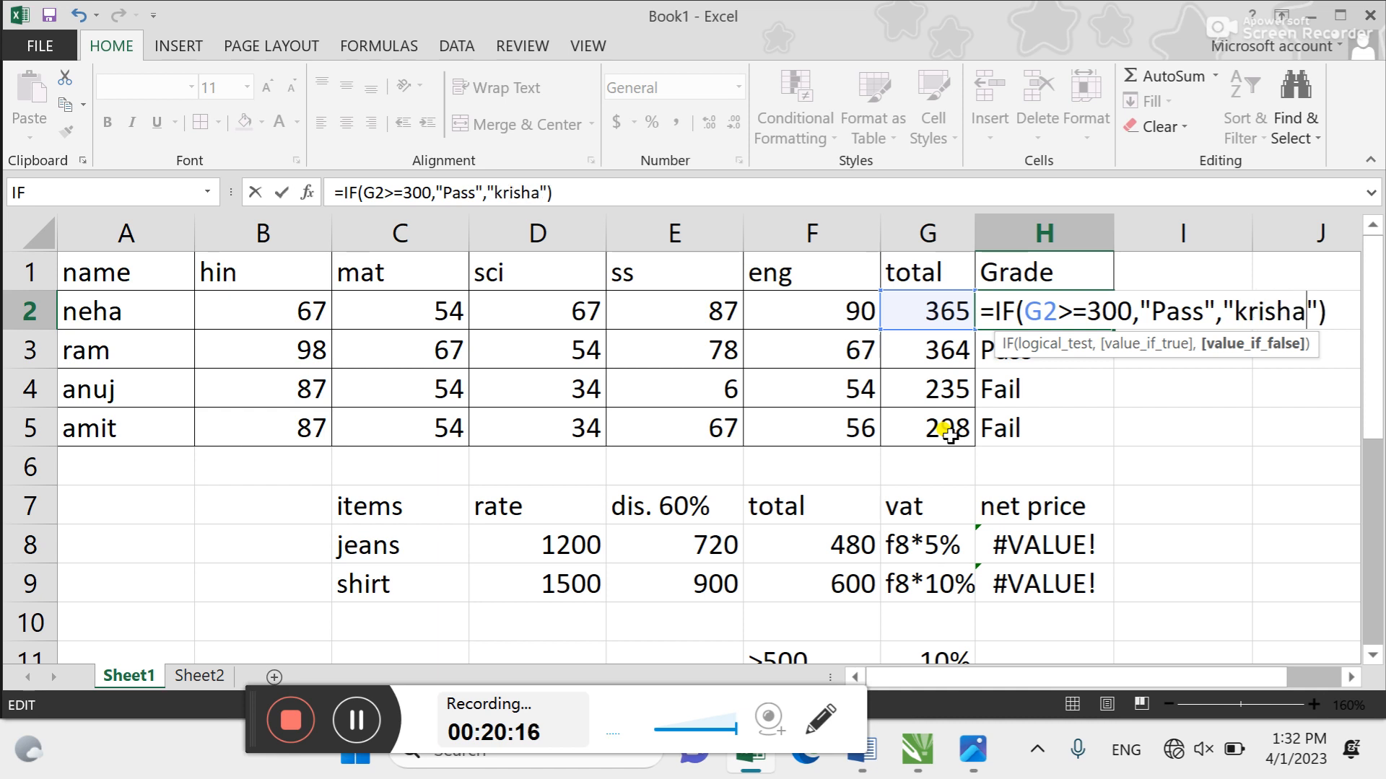
Replace "Pass" in the H2 grade formula with another sample first name as the value if true
key(Left)
key(Left)
key(Left)
key(Left)
key(Left)
key(Left)
key(Left)
key(Left)
key(Left)
key(Left)
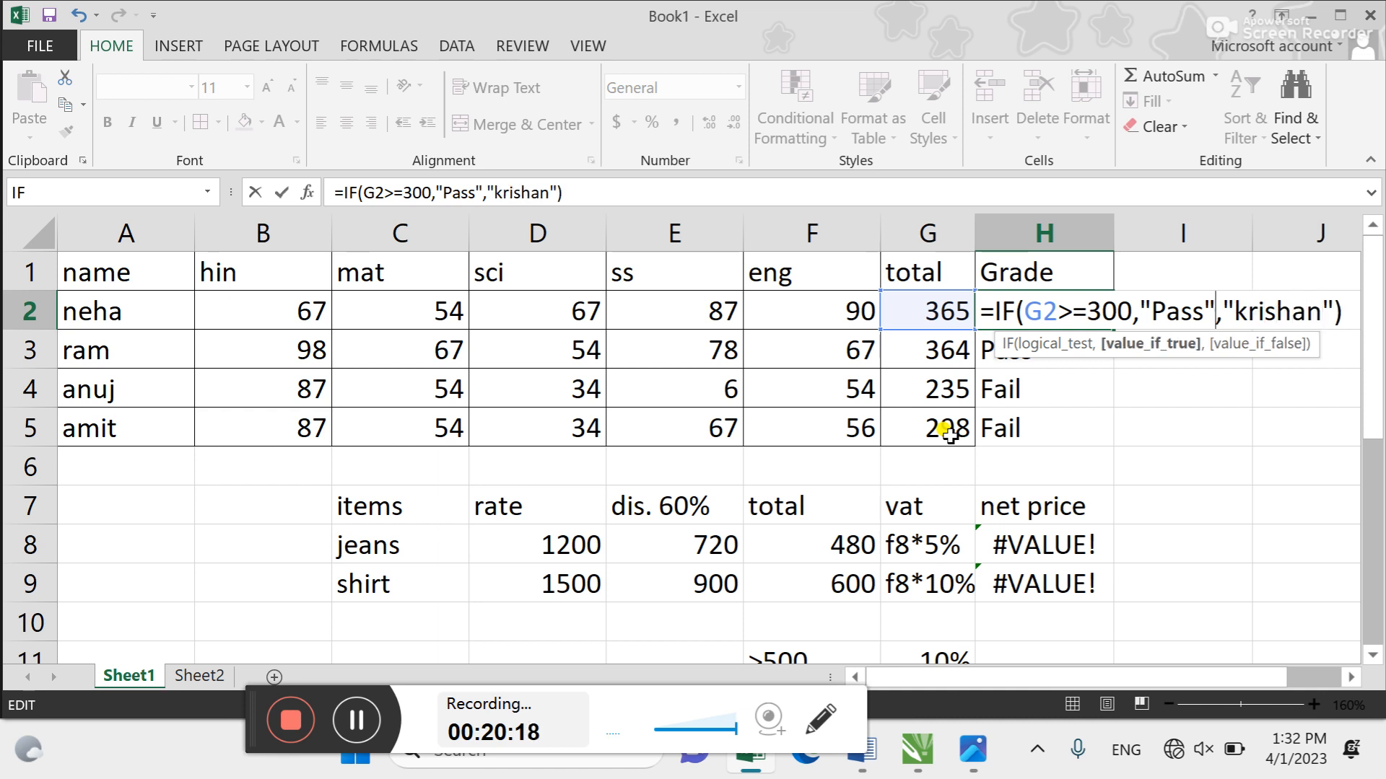
key(BackSpace)
key(BackSpace)
key(BackSpace)
key(BackSpace)
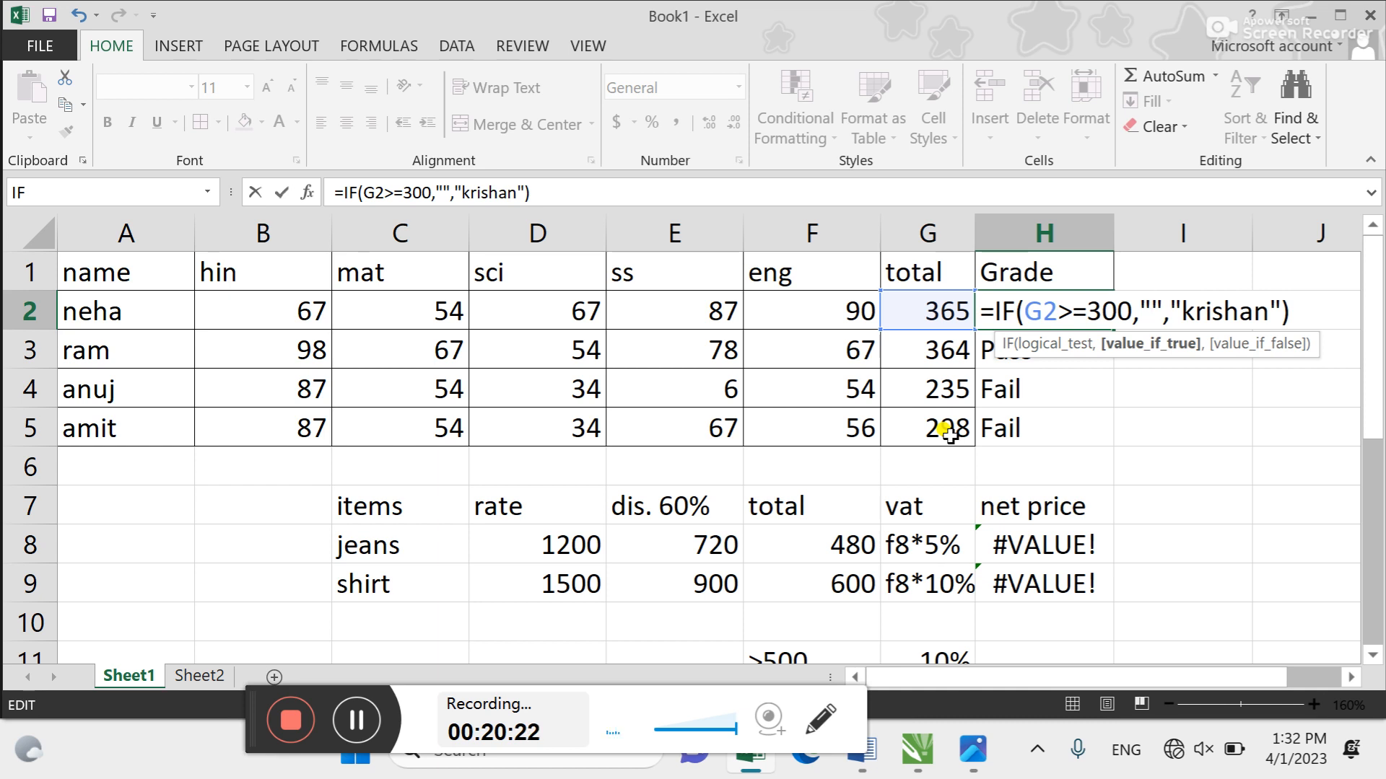
text(nithesh)
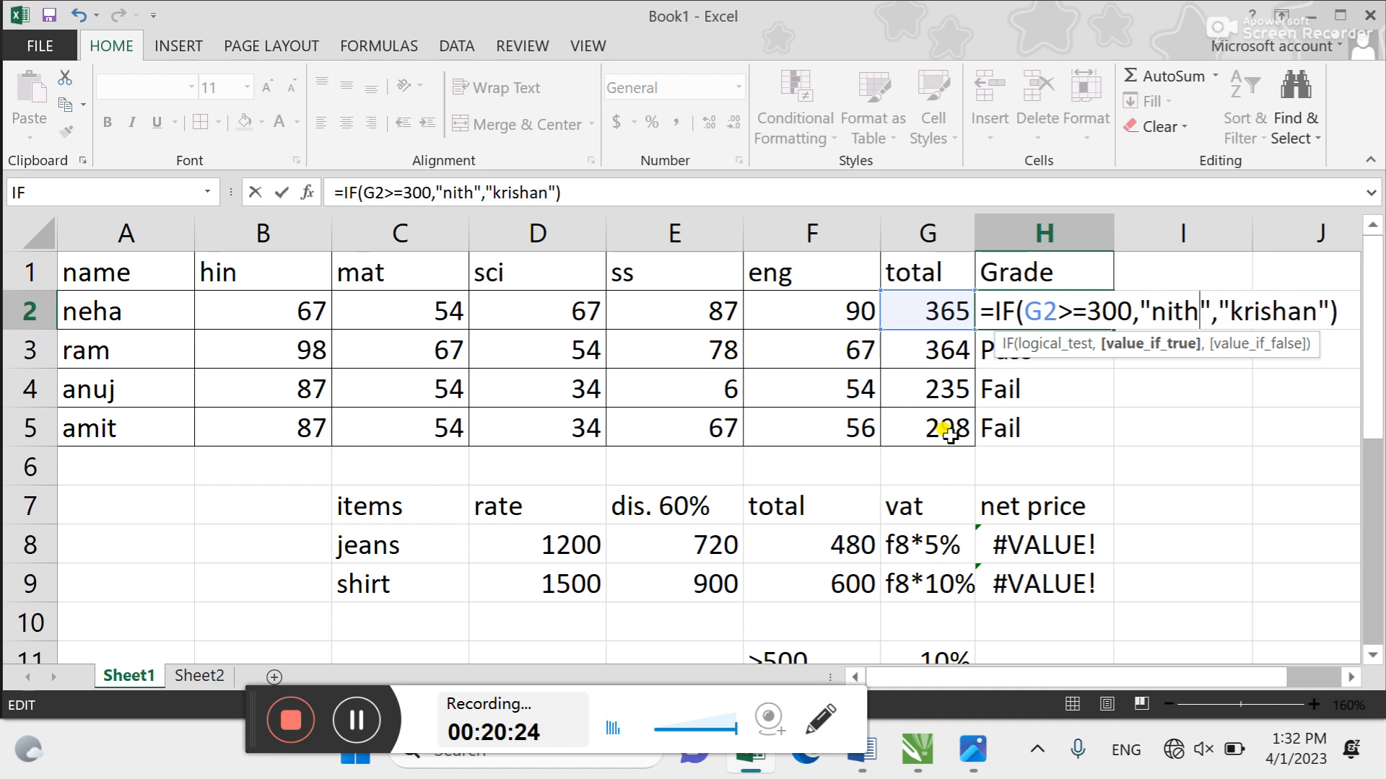
key(BackSpace)
key(BackSpace)
key(BackSpace)
key(BackSpace)
text(esh)
key(Return)
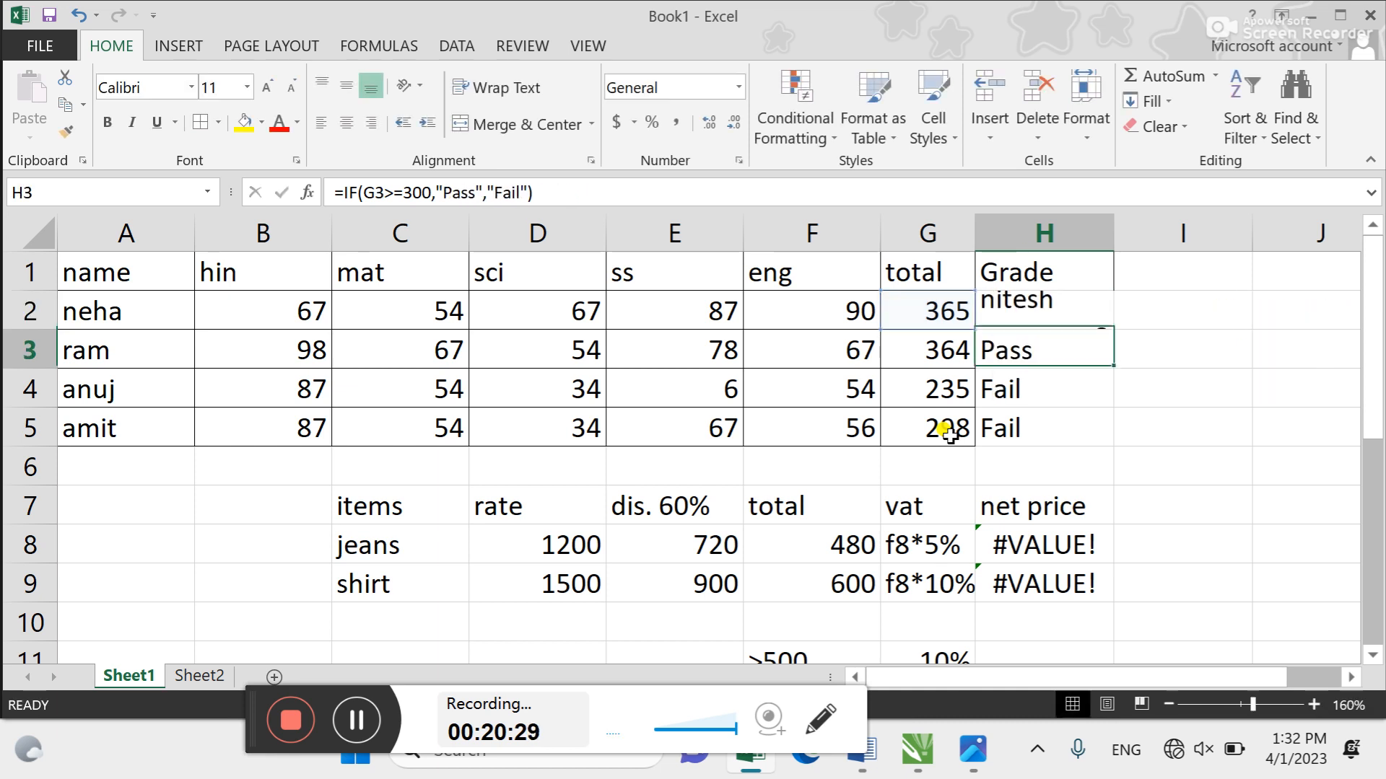
Copy the grade formula from H2 to the other students' rows, H3:H5
key(Up)
key(ctrl+c)
key(shift+Down)
key(shift+Down)
key(shift+Down)
key(ctrl+v)
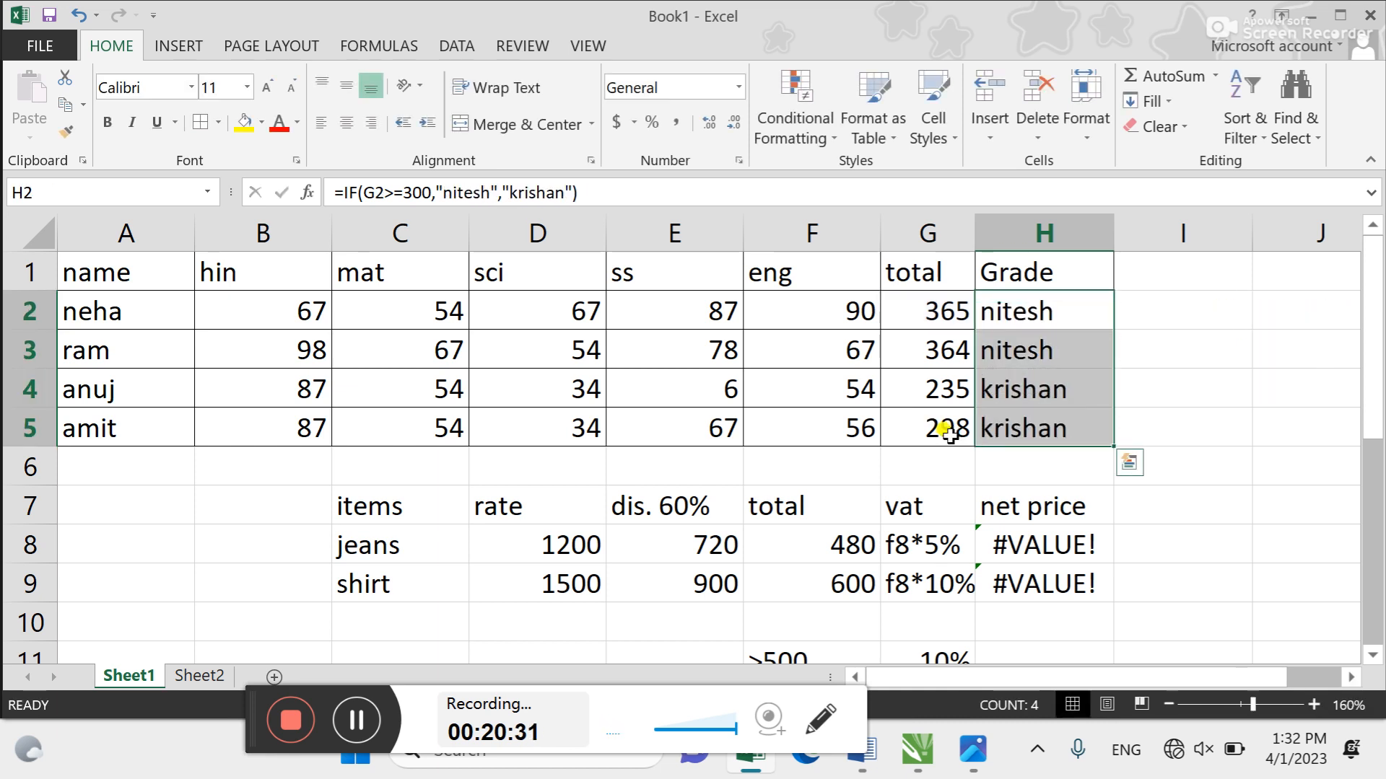
Rewrite the grade formula in H2 to return "a" when the total is at least 300 and "b" otherwise
click(1100, 311)
double_click(1100, 312)
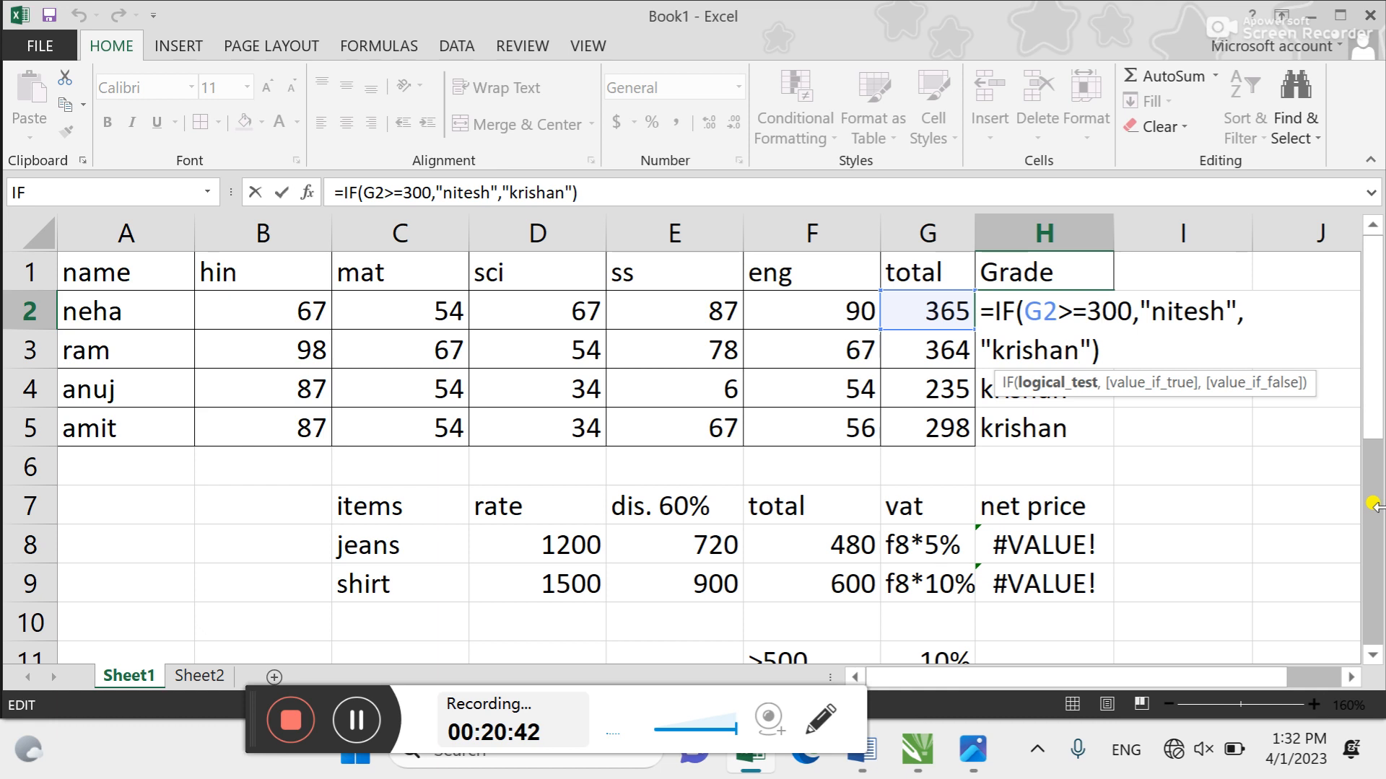
key(ctrl+Return)
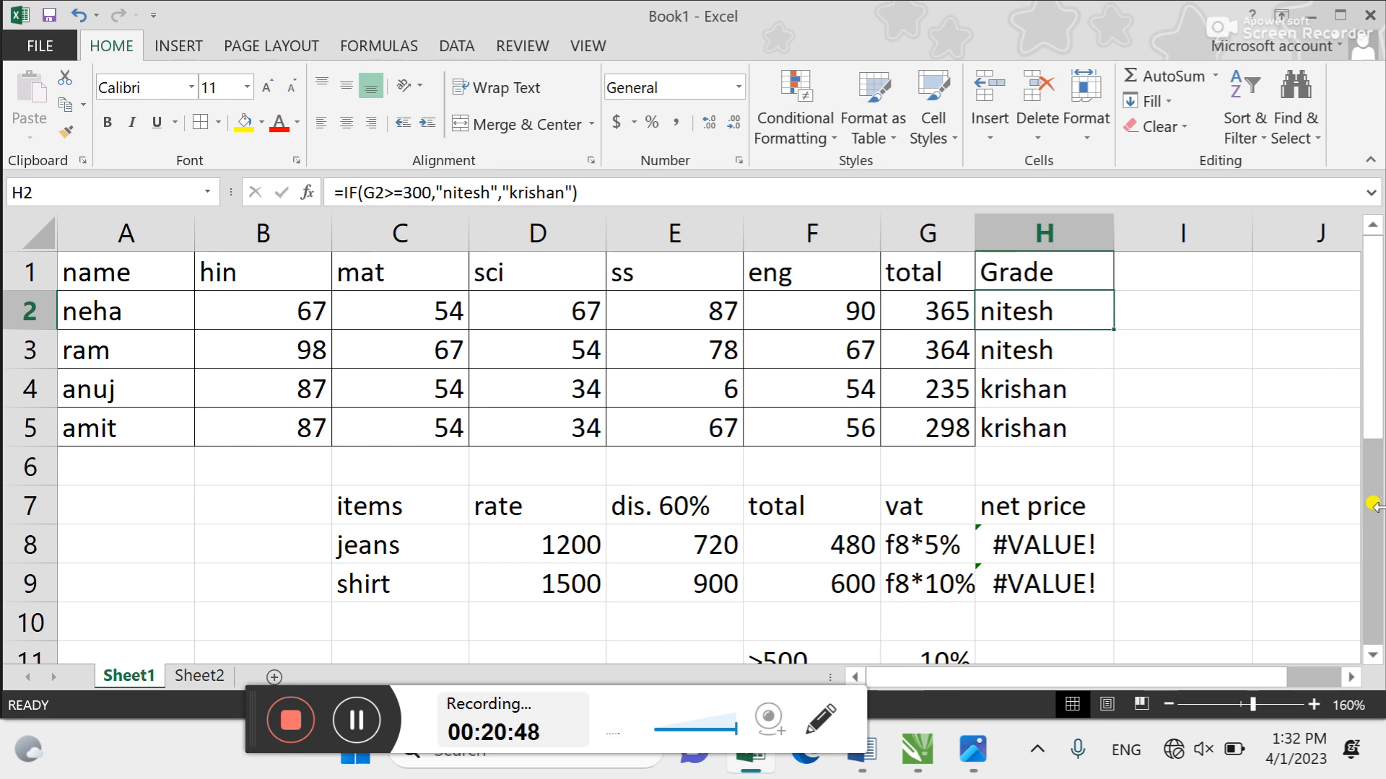
key(F2)
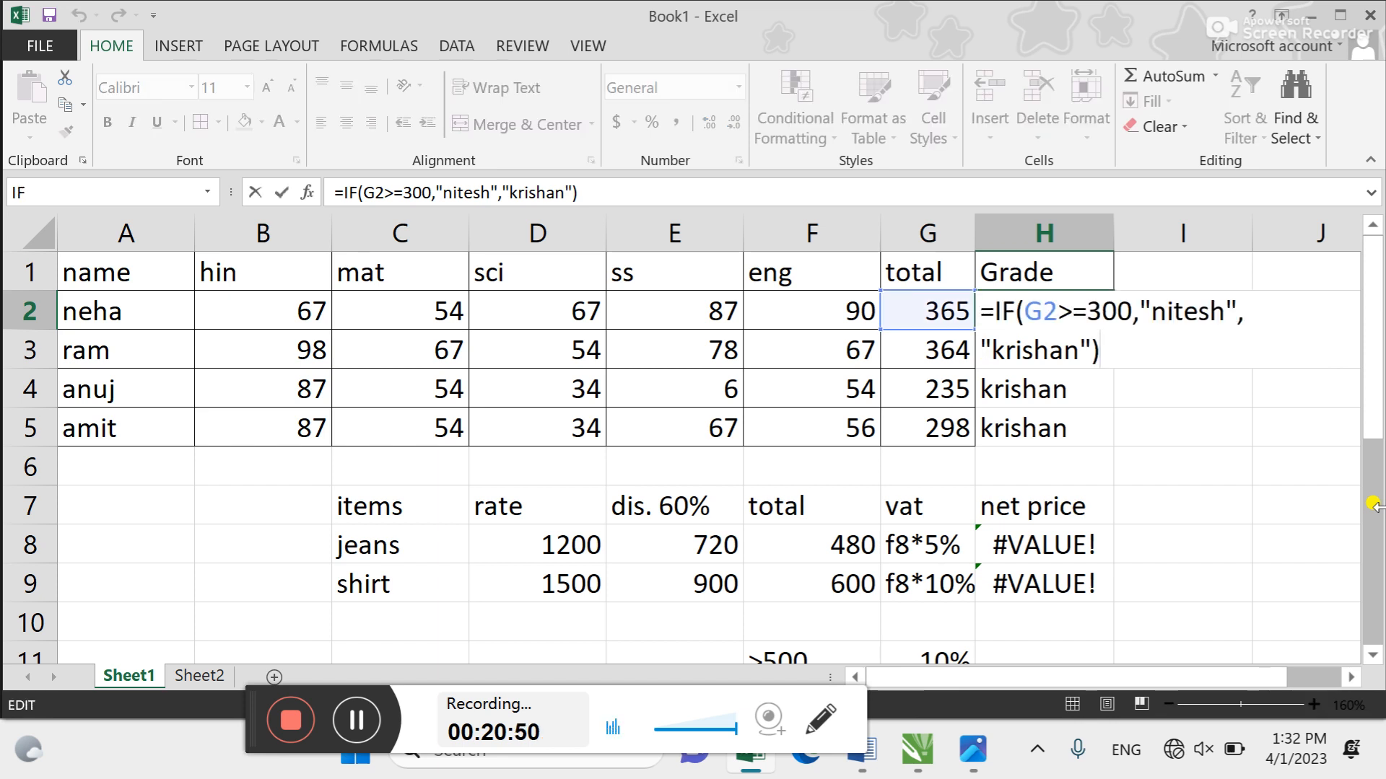
key(BackSpace)
key(BackSpace)
key(BackSpace)
key(BackSpace)
key(BackSpace)
key(BackSpace)
key(BackSpace)
key(BackSpace)
key(BackSpace)
key(BackSpace)
key(BackSpace)
key(BackSpace)
key(BackSpace)
key(BackSpace)
key(BackSpace)
key(BackSpace)
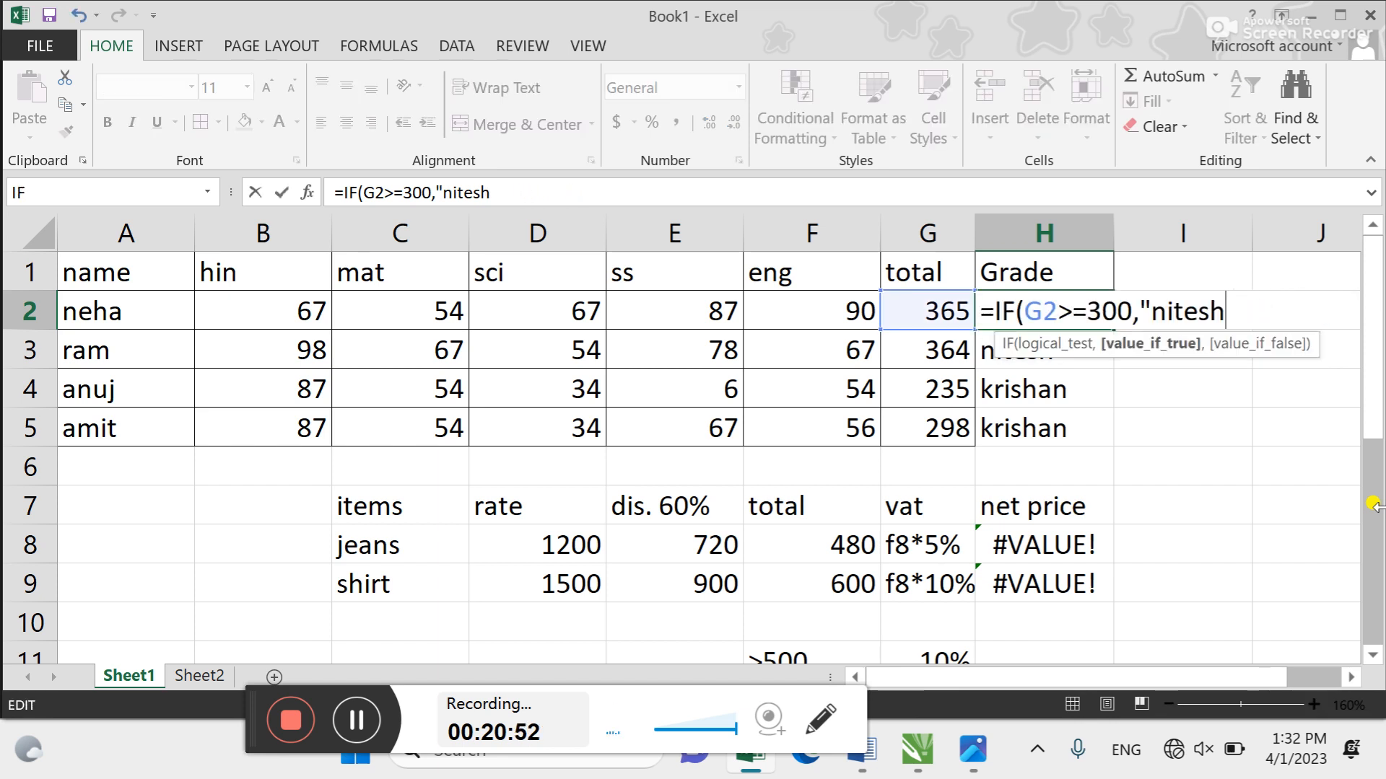
key(BackSpace)
text(a)
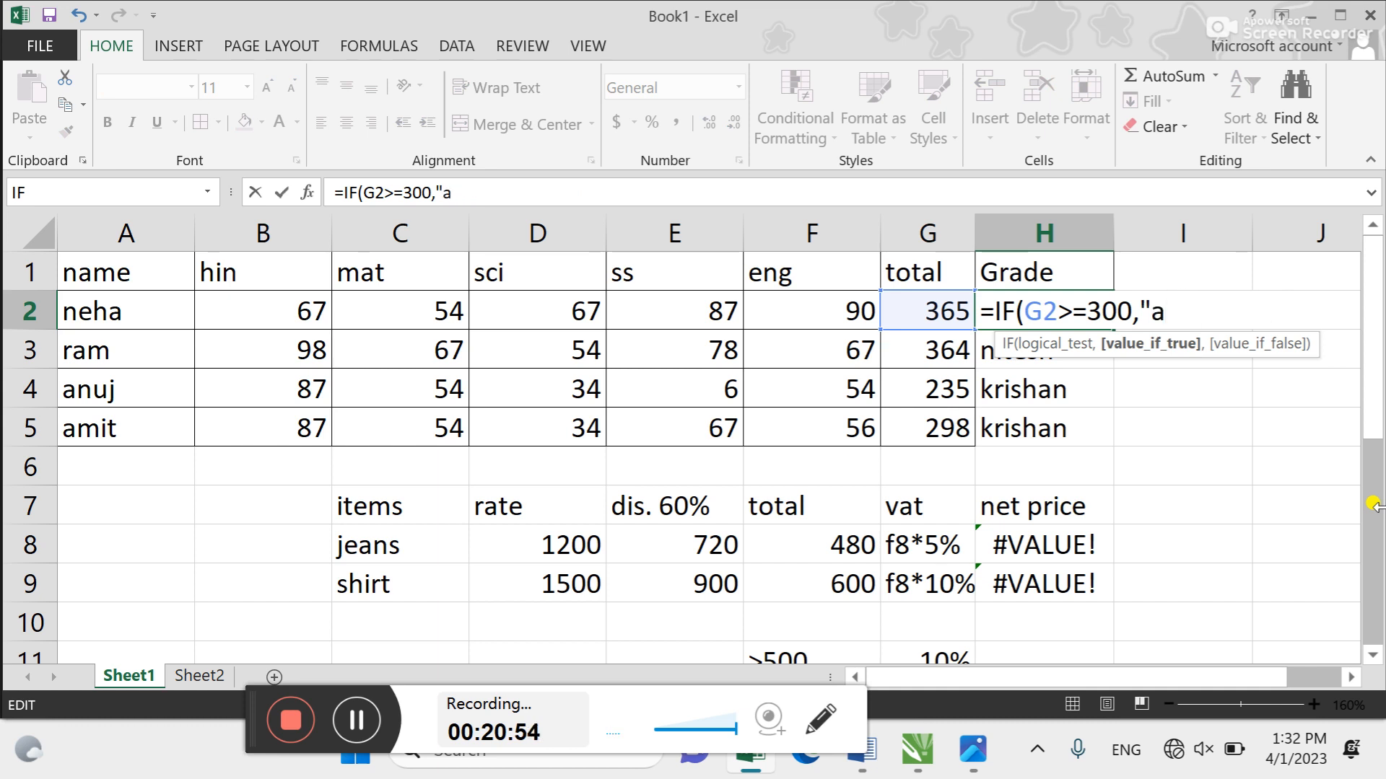
text(",)
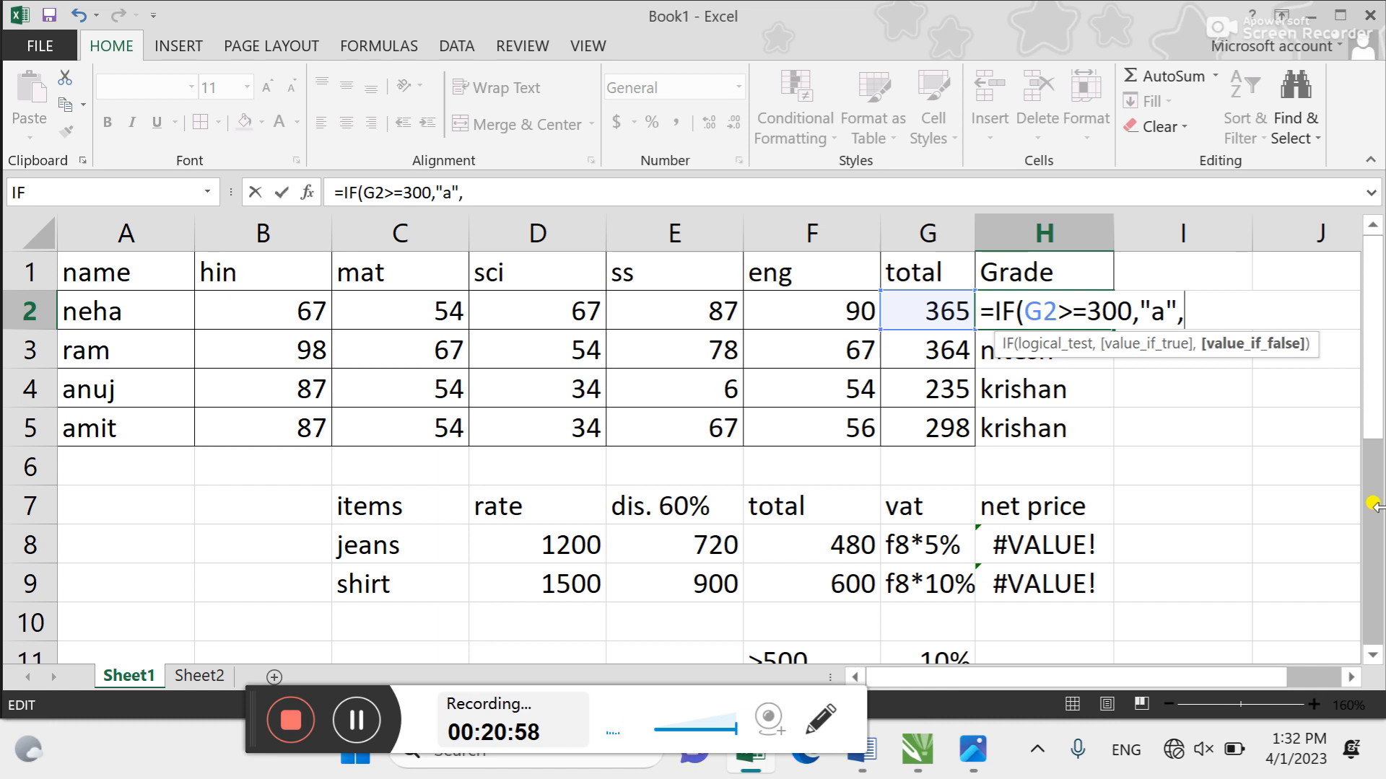
text("b")
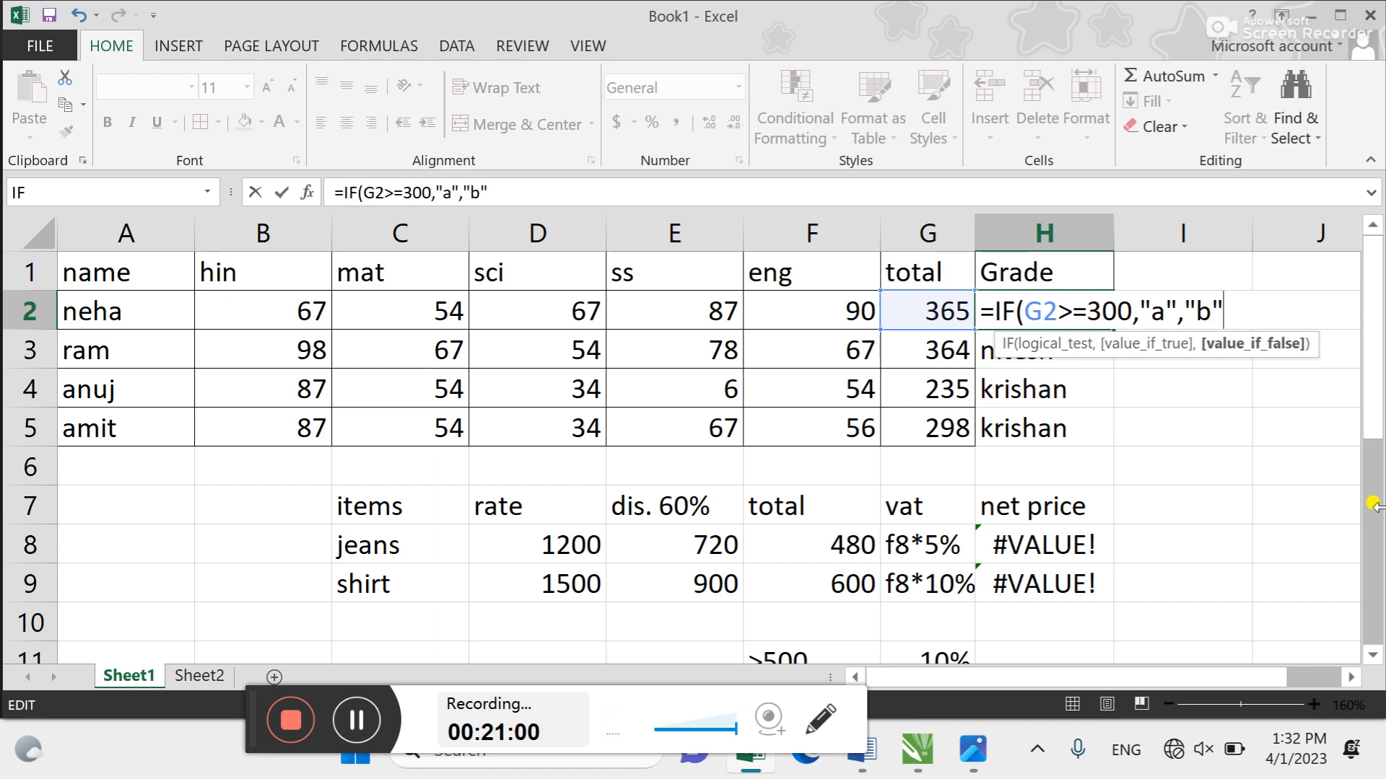
key(Return)
Fill the "a"/"b" grade formula from H2 down through H5
key(Up)
key(shift+Down)
key(shift+Down)
key(shift+Down)
key(ctrl+d)
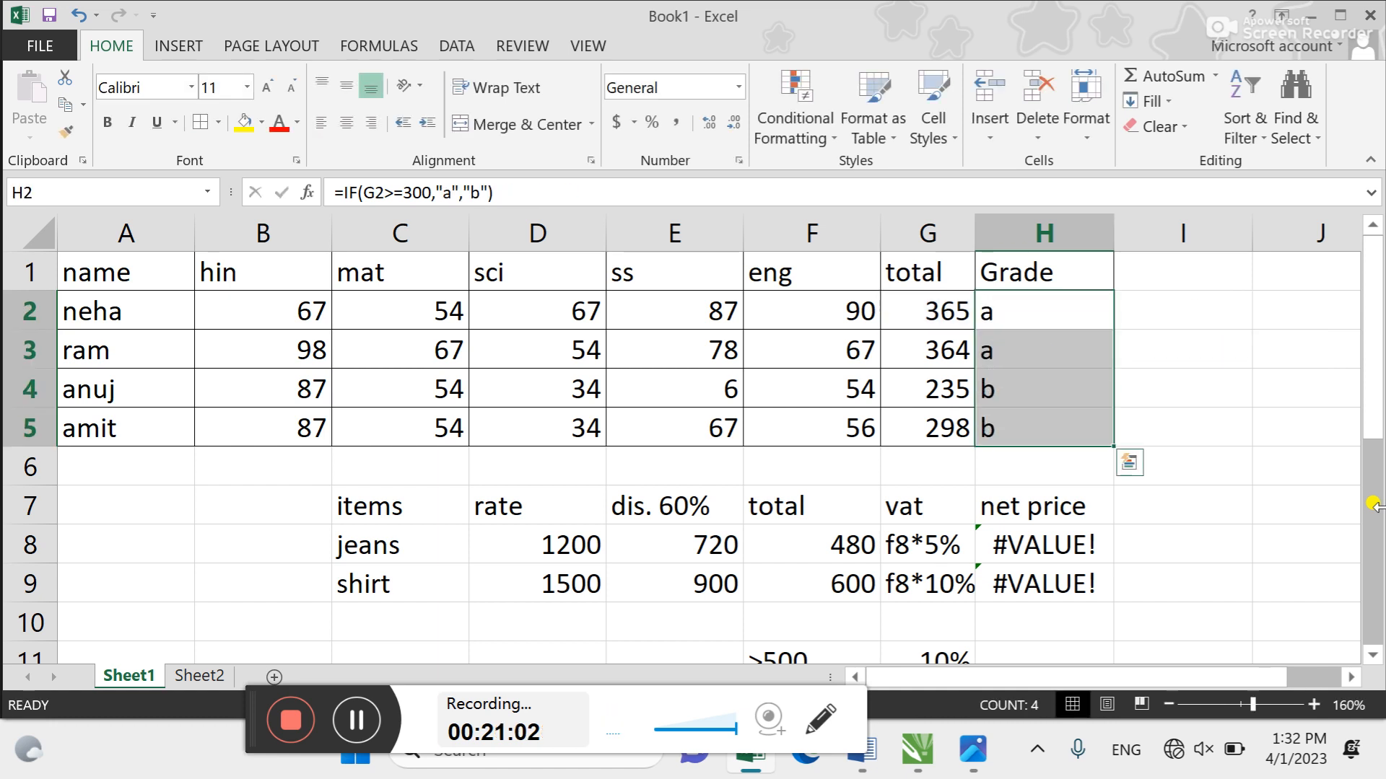
key(F2)
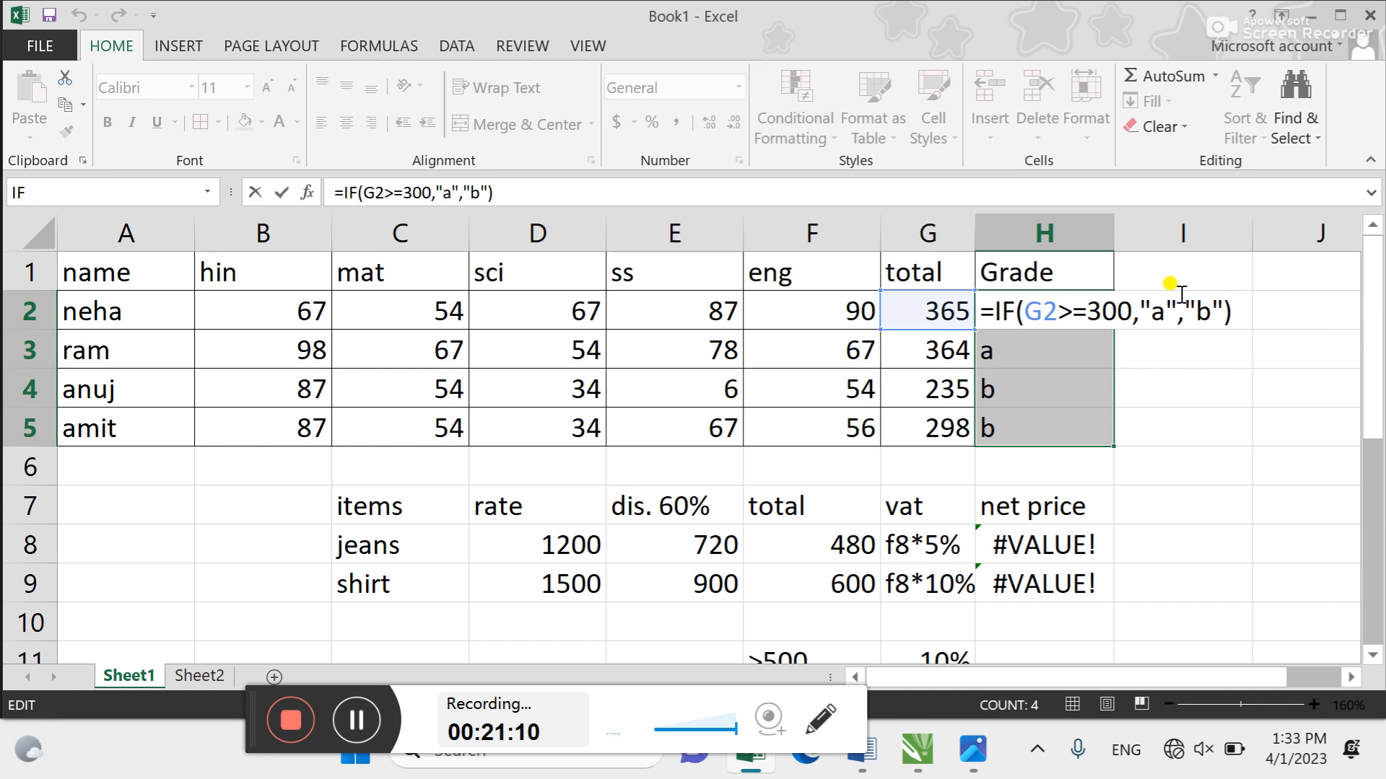
key(ctrl+Return)
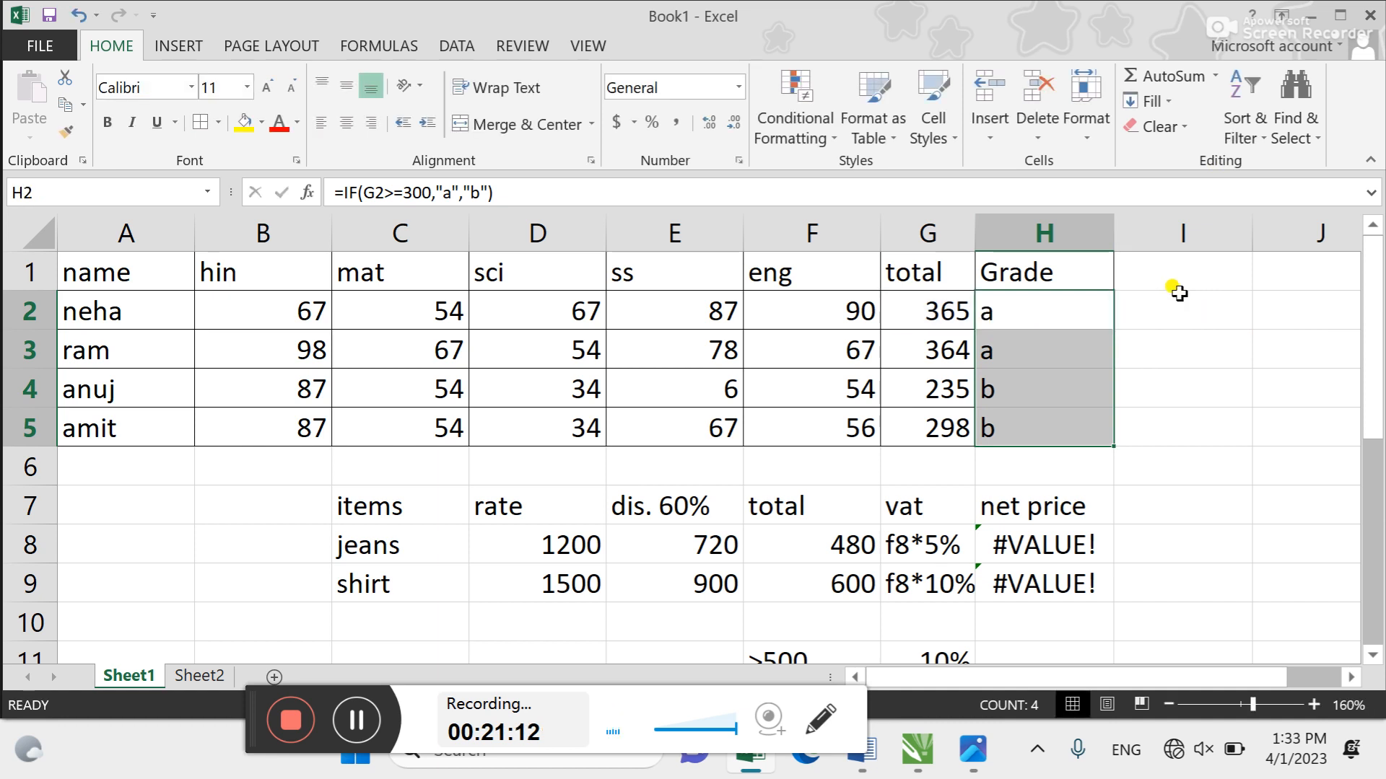
Set the last student's English mark in F5 to 99 and check the recalculated total and grade in that row
key(Down)
key(Down)
key(Left)
key(Left)
key(Down)
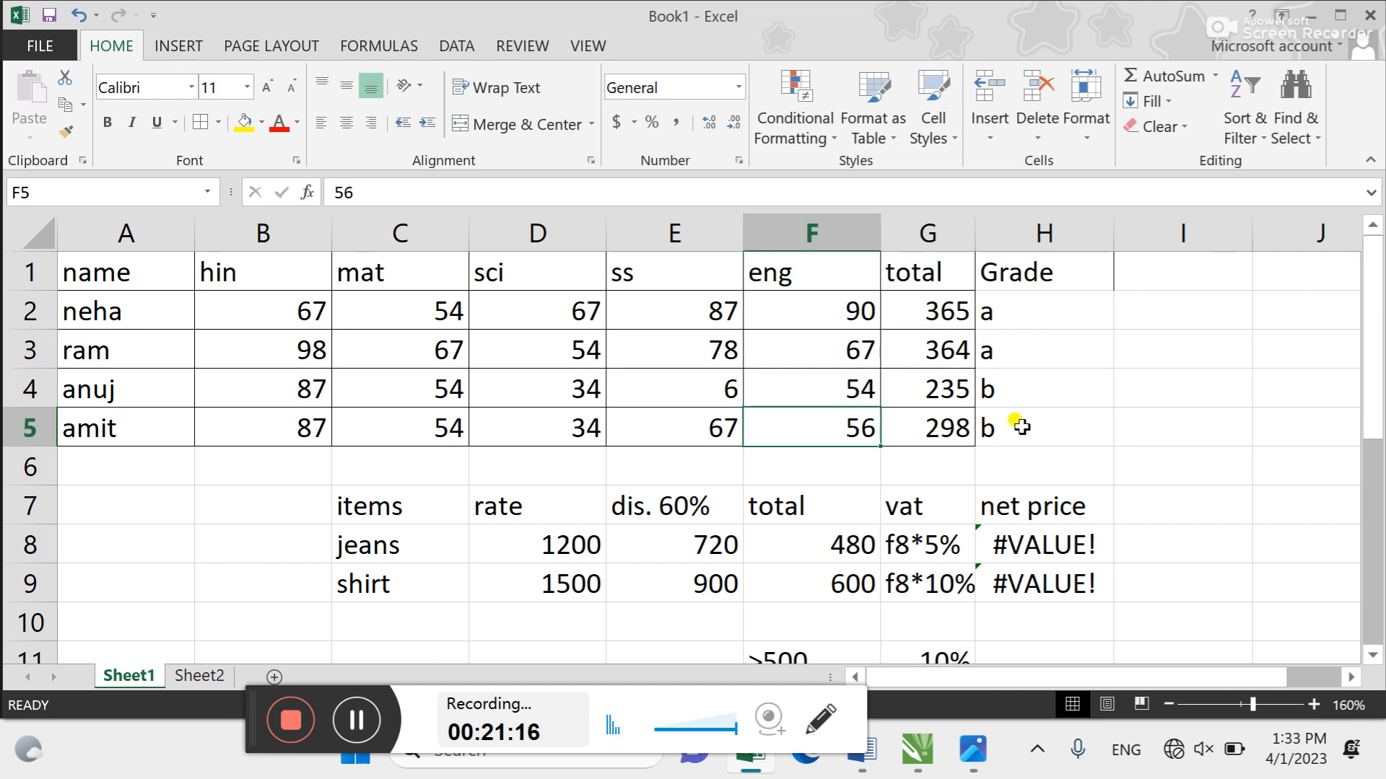
text(99)
key(Left)
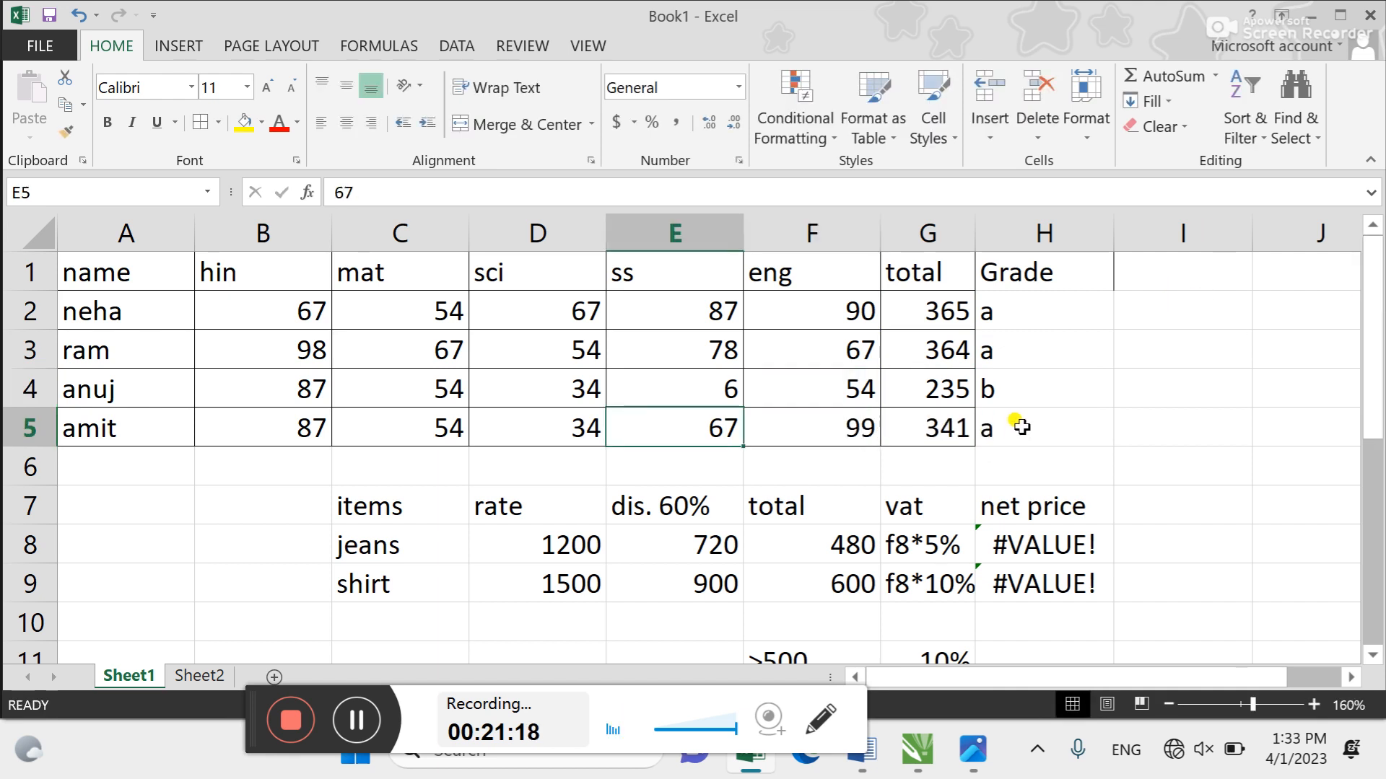
key(Right)
key(Right)
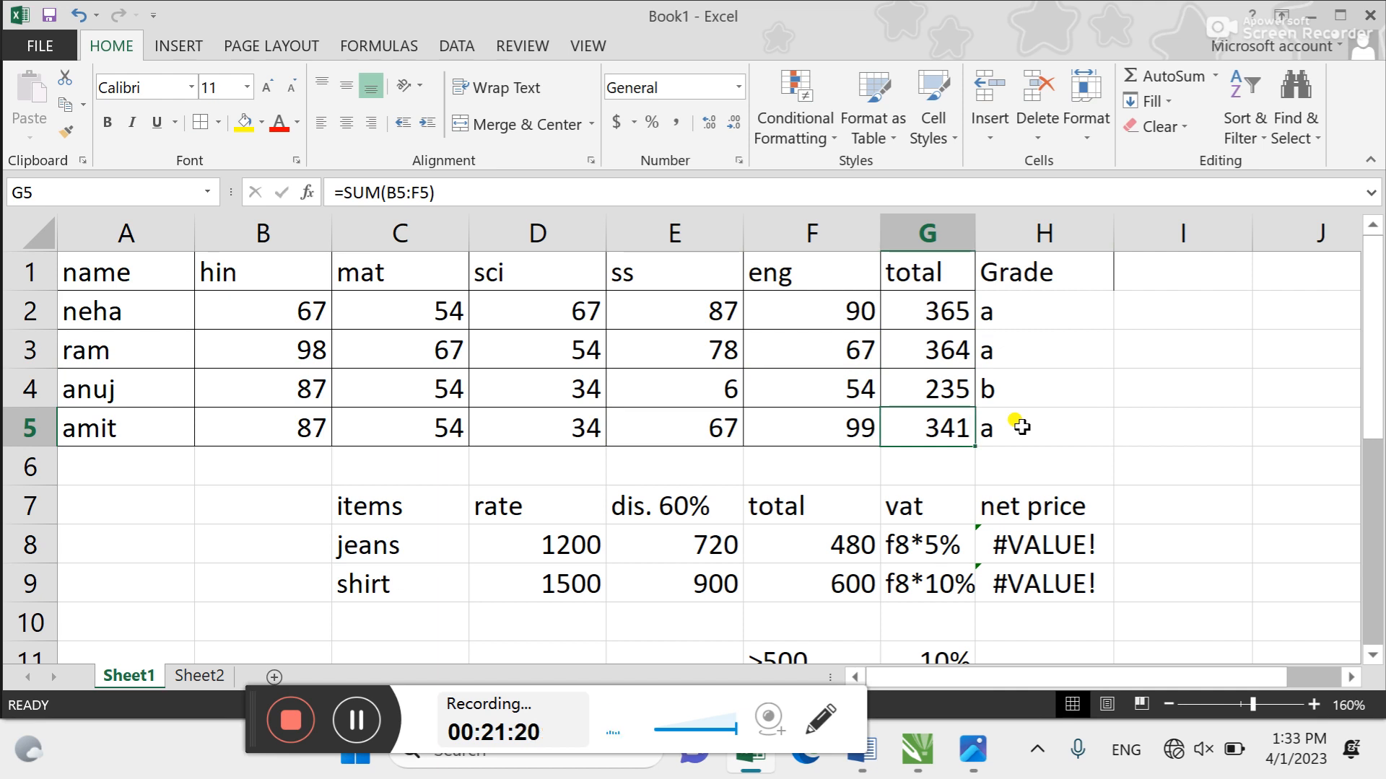
key(Right)
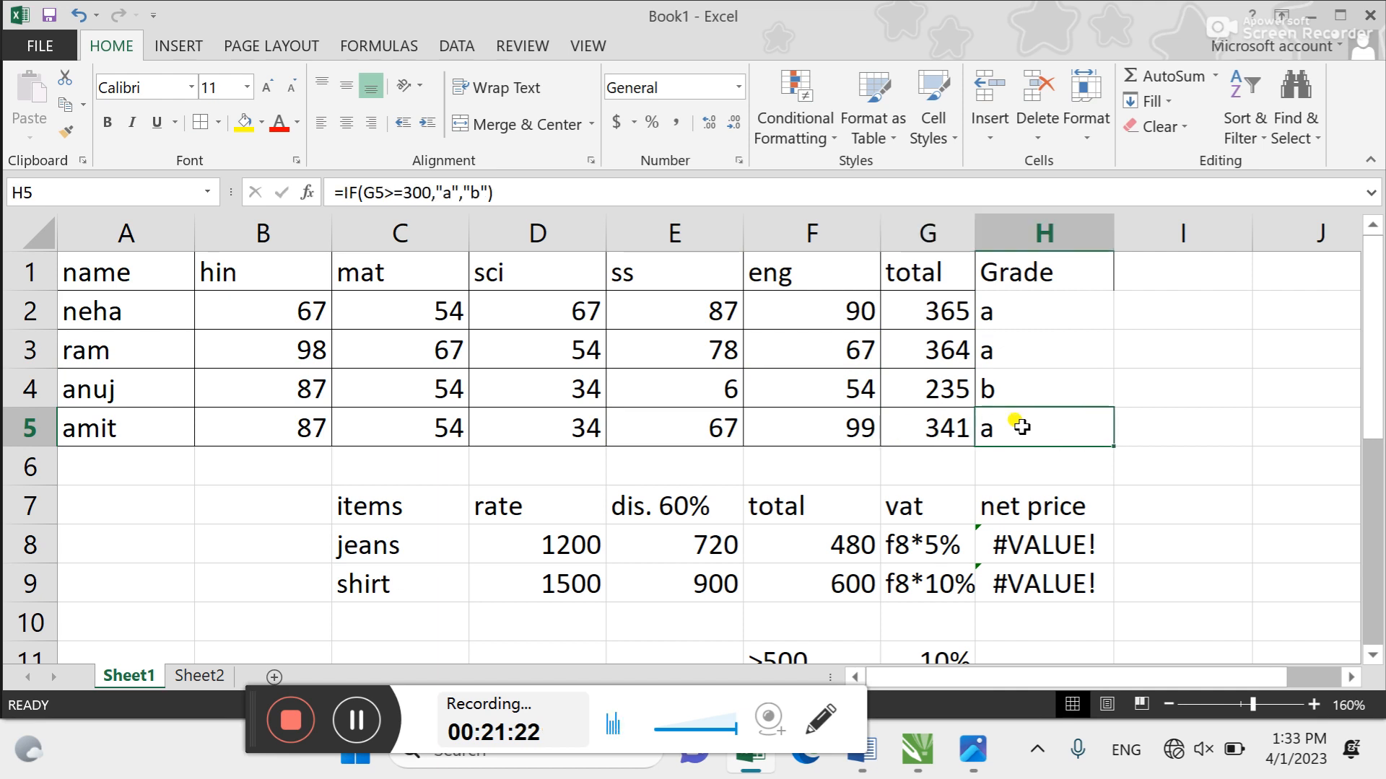
Try the grade formula in H2 without quotation marks around the grades, =IF(G2>=300,a,b), and undo that change
key(Up)
key(Up)
key(Up)
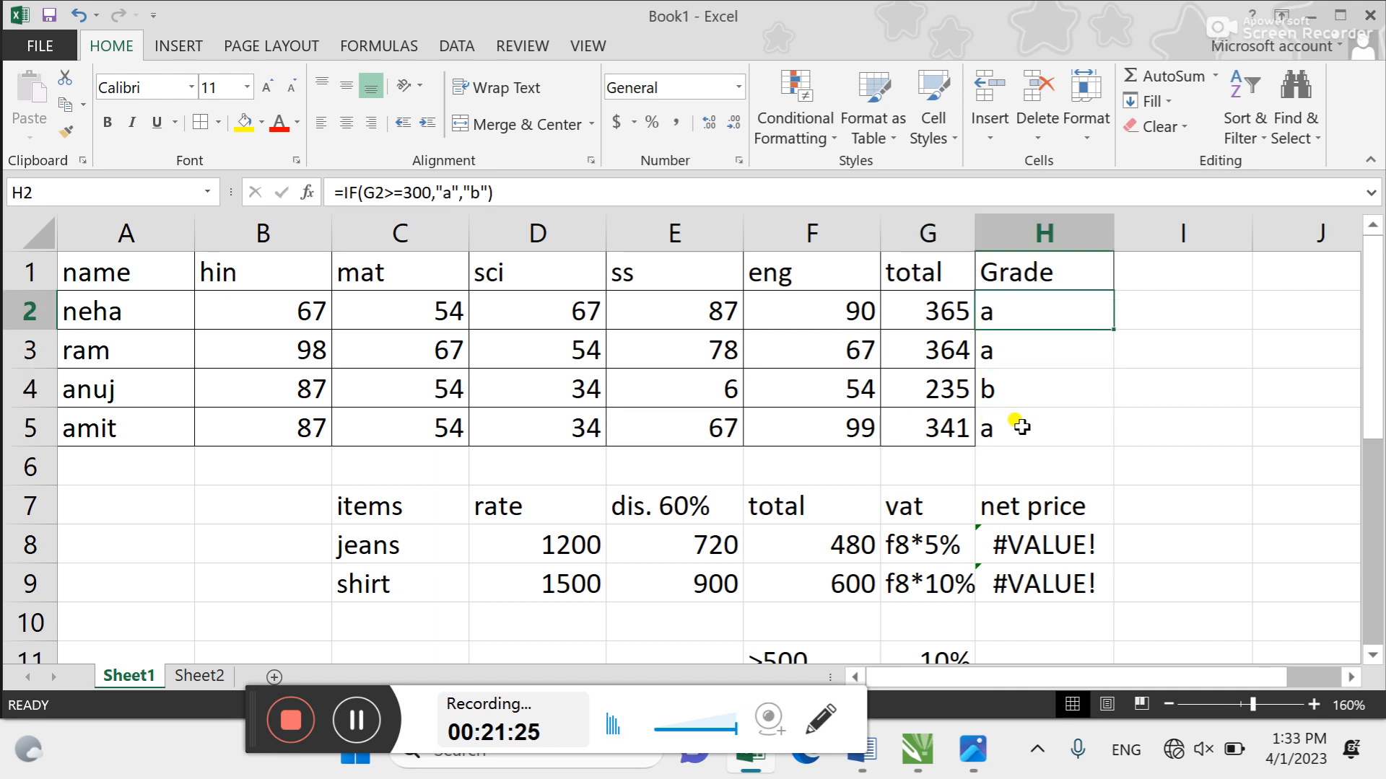
key(F2)
key(BackSpace)
key(BackSpace)
key(BackSpace)
key(BackSpace)
key(BackSpace)
key(BackSpace)
key(BackSpace)
key(BackSpace)
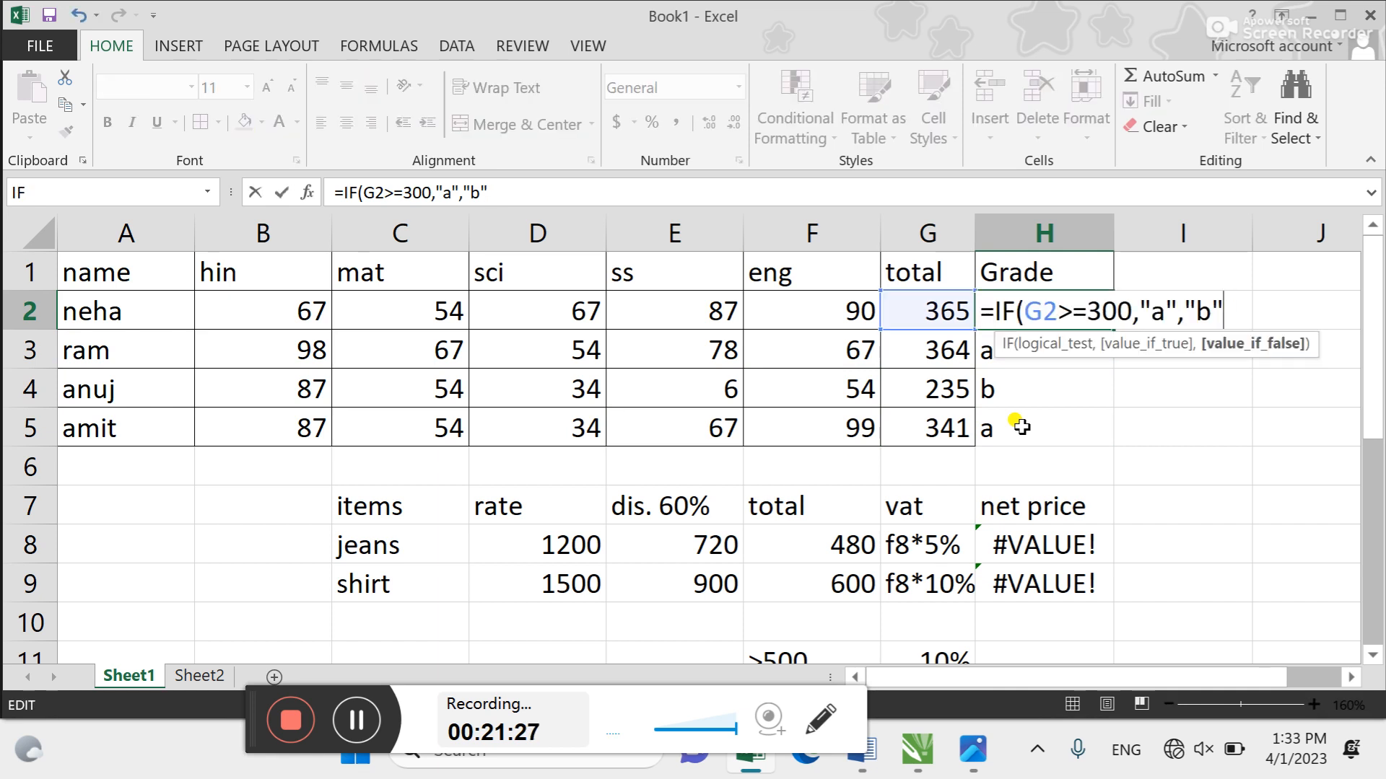
text(a,b)
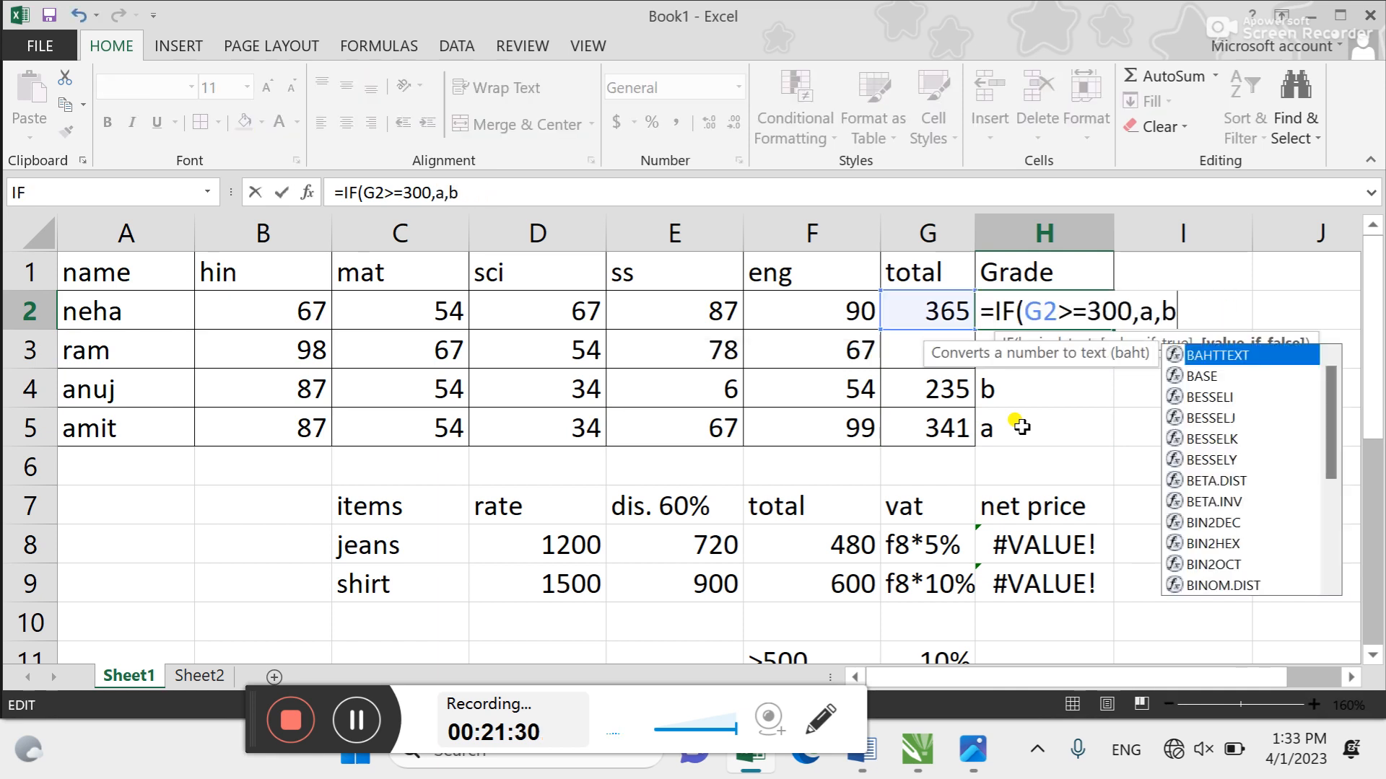
key(Return)
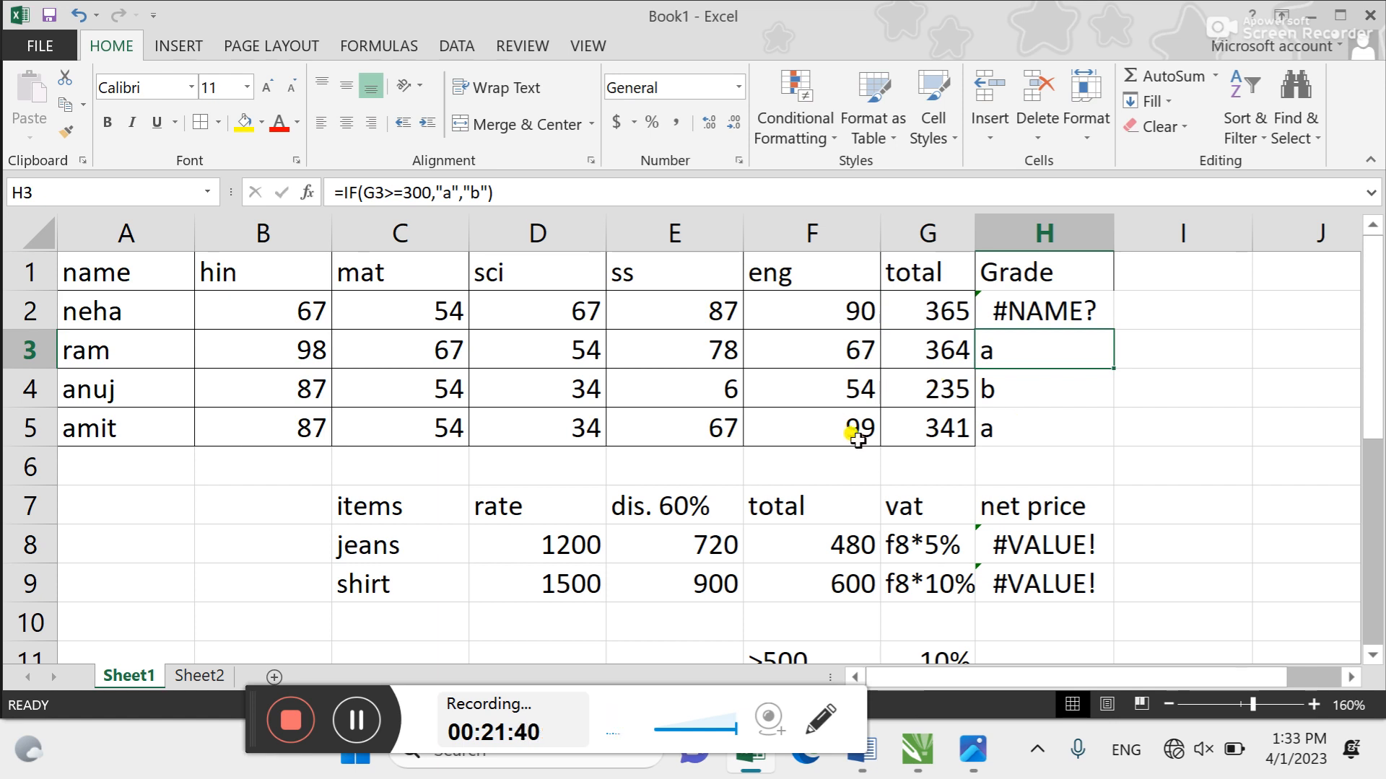
key(ctrl+z)
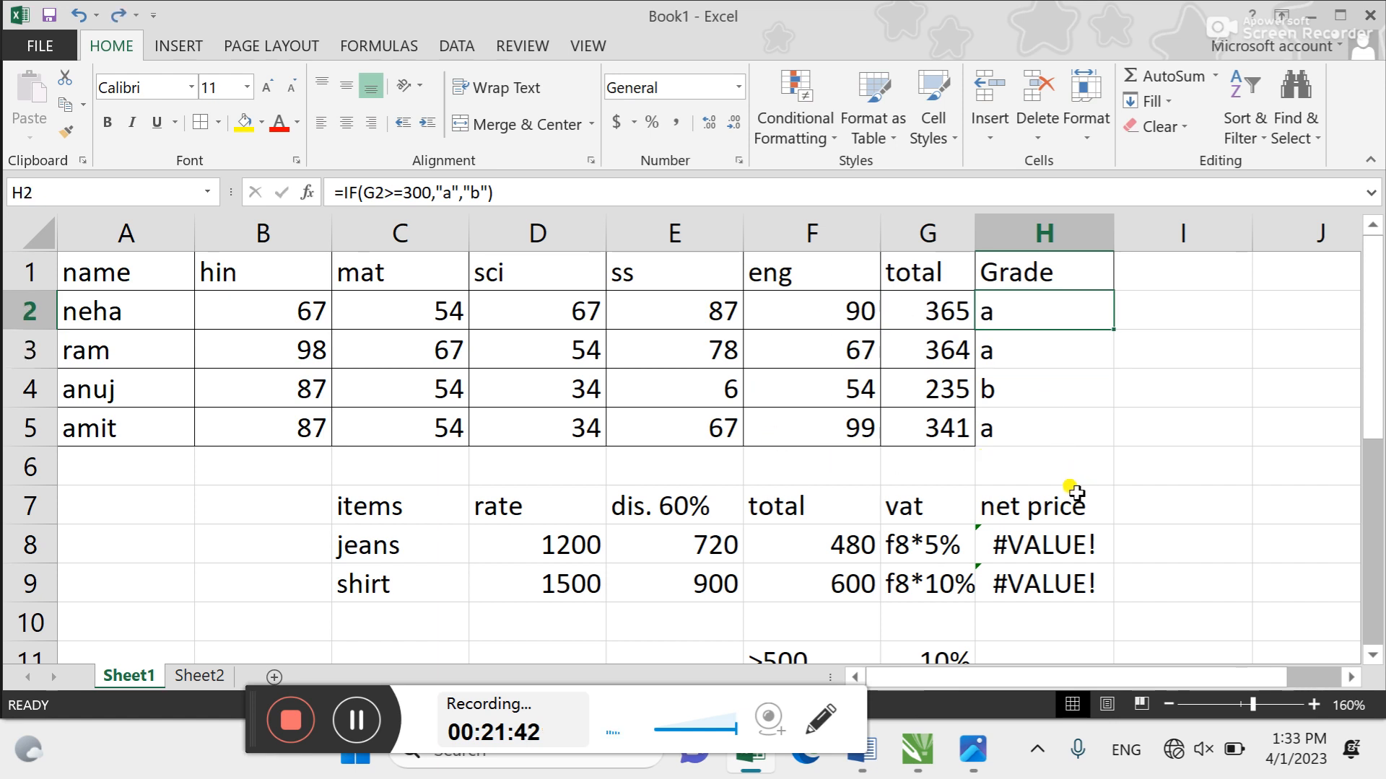
Remove the quotation marks from the VAT formula in G8 so it reads =IF(F8>500,F8*10%,F8*5%)
double_click(931, 538)
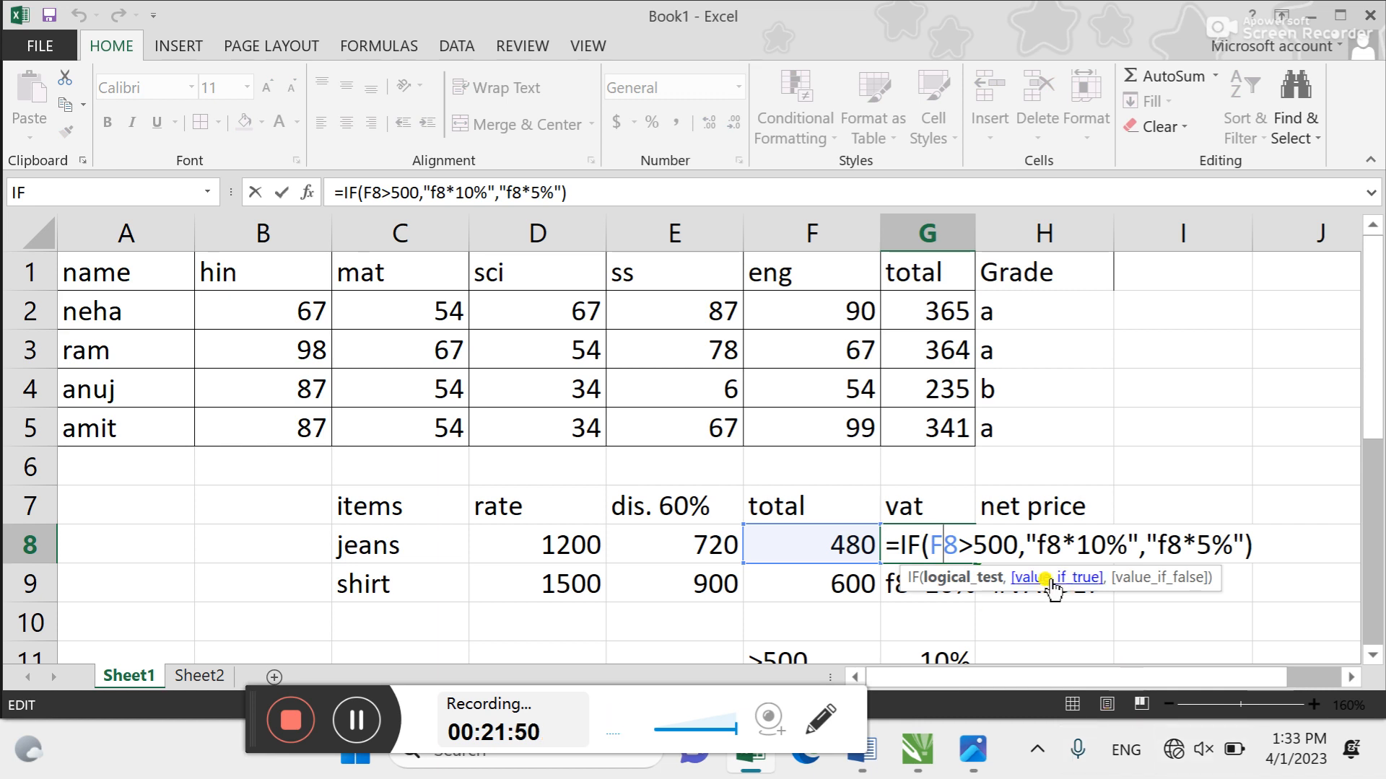
click(1039, 545)
key(BackSpace)
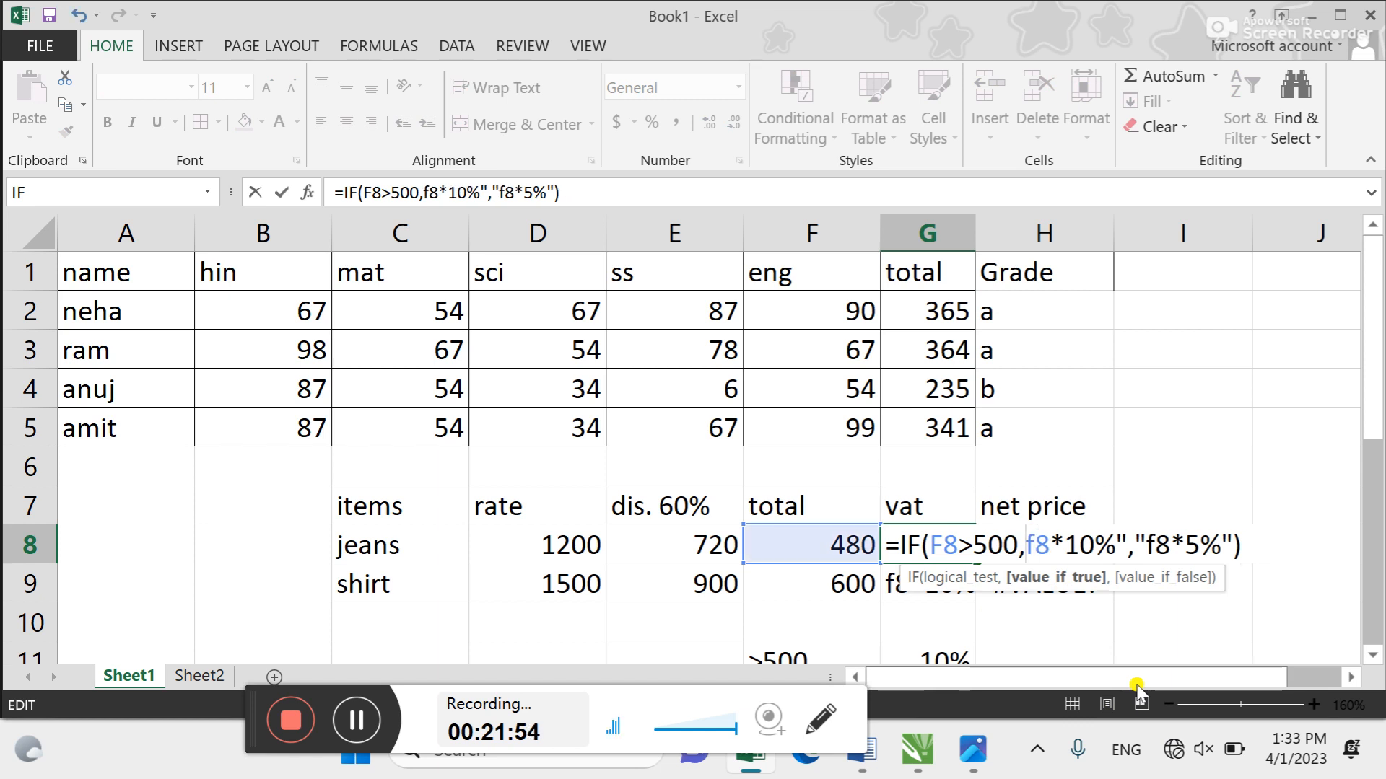
key(Right)
key(Right)
key(Right)
key(Right)
key(BackSpace)
key(Right)
key(Delete)
key(Right)
key(Right)
key(Right)
key(Right)
key(Right)
key(Right)
key(Right)
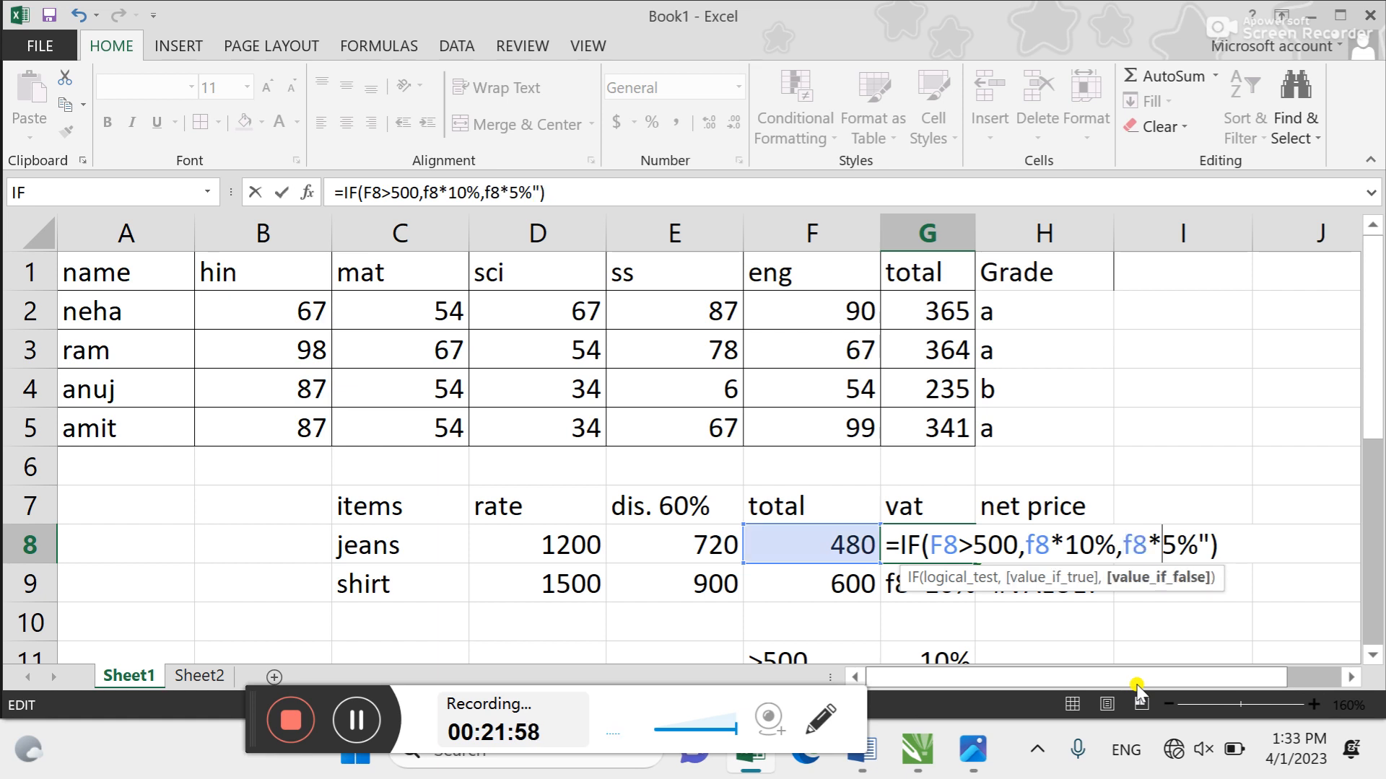
key(BackSpace)
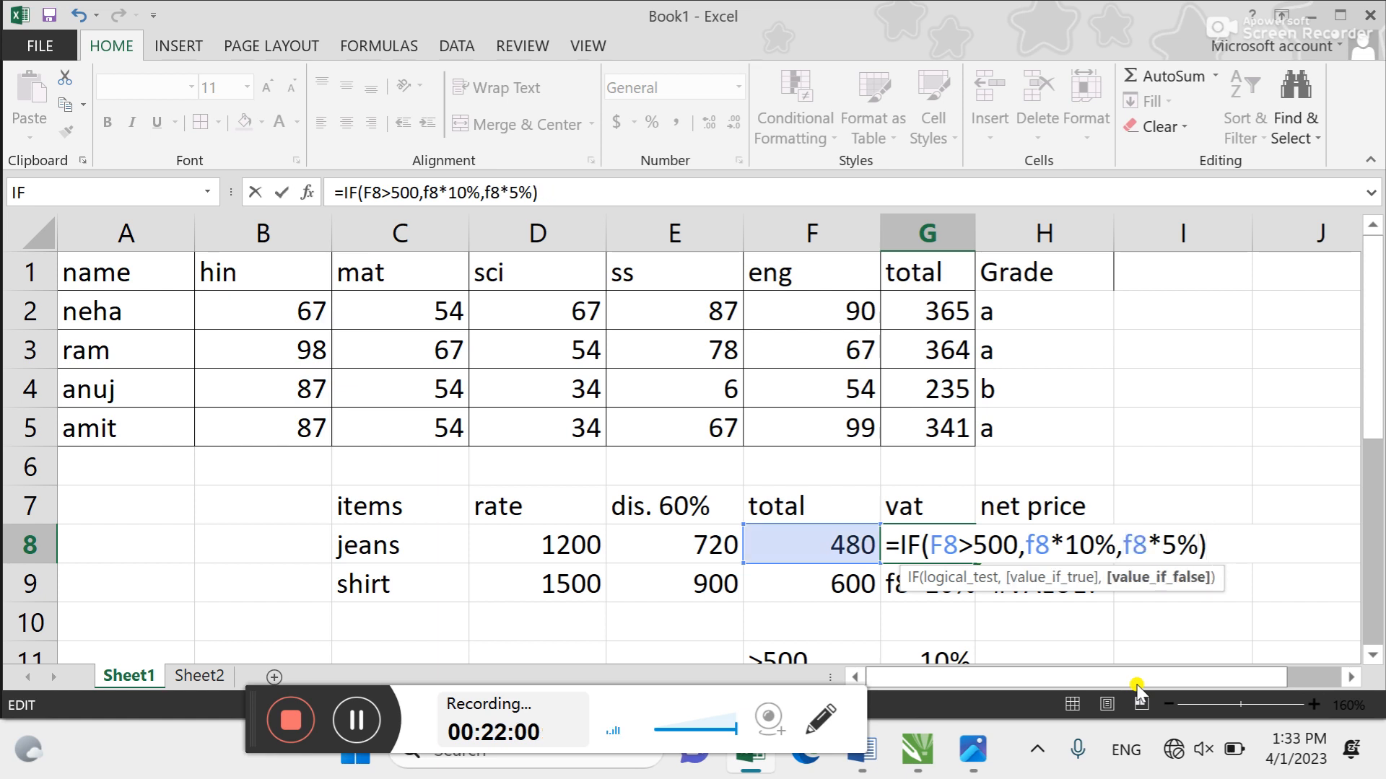
key(Return)
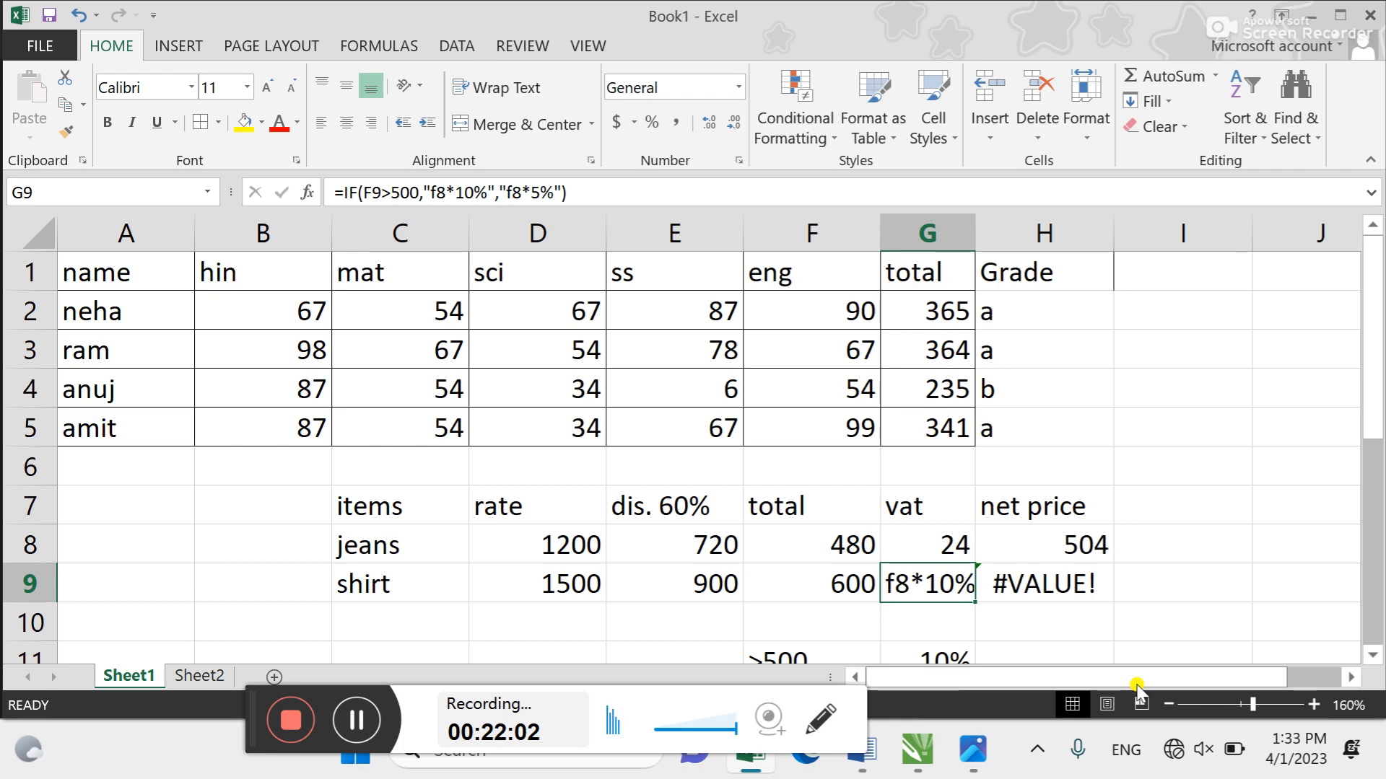
Copy the corrected VAT formula from G8 down to the shirt row in G9
key(ctrl+d)
key(Down)
key(Down)
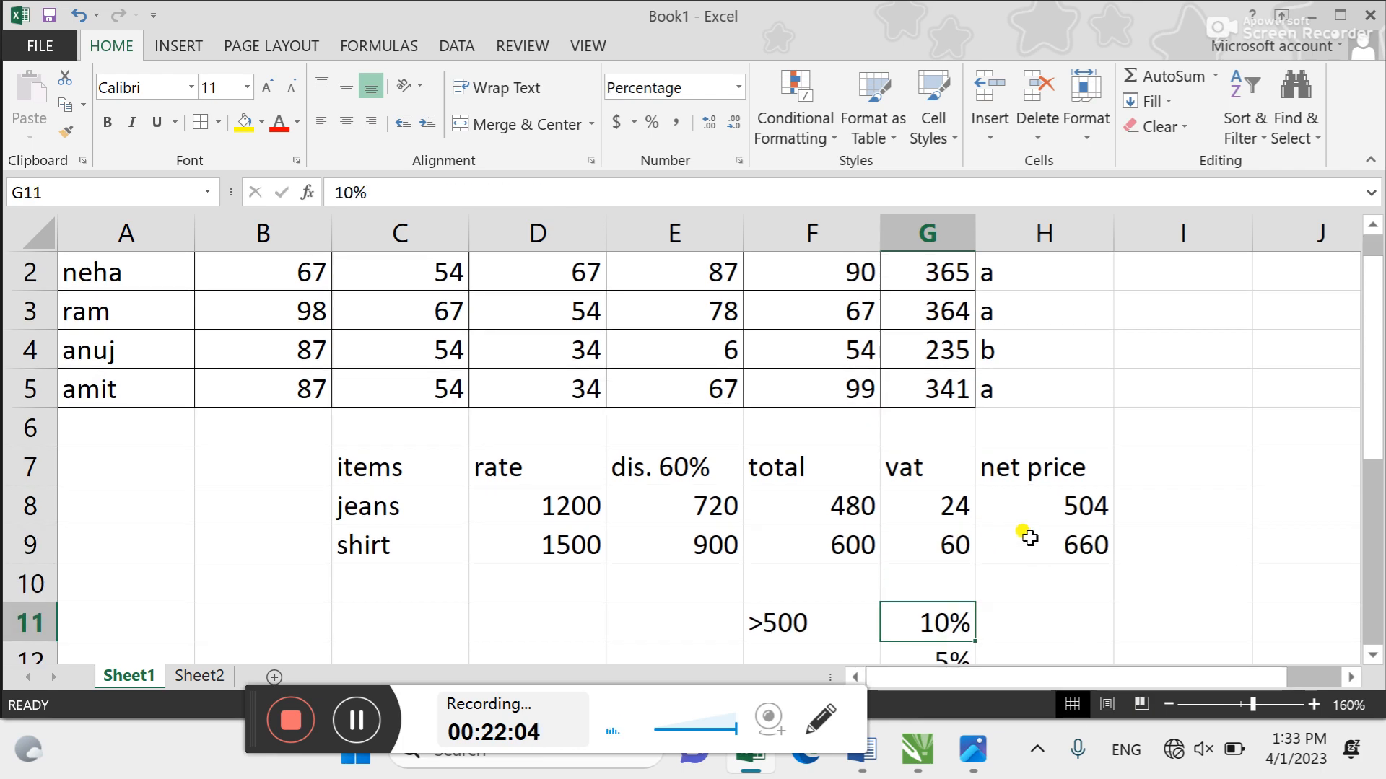
Enlarge the view of the item table to 190% and widen the vat column G
scroll(1030, 538, up, 2)
click(1351, 677)
click(1351, 677)
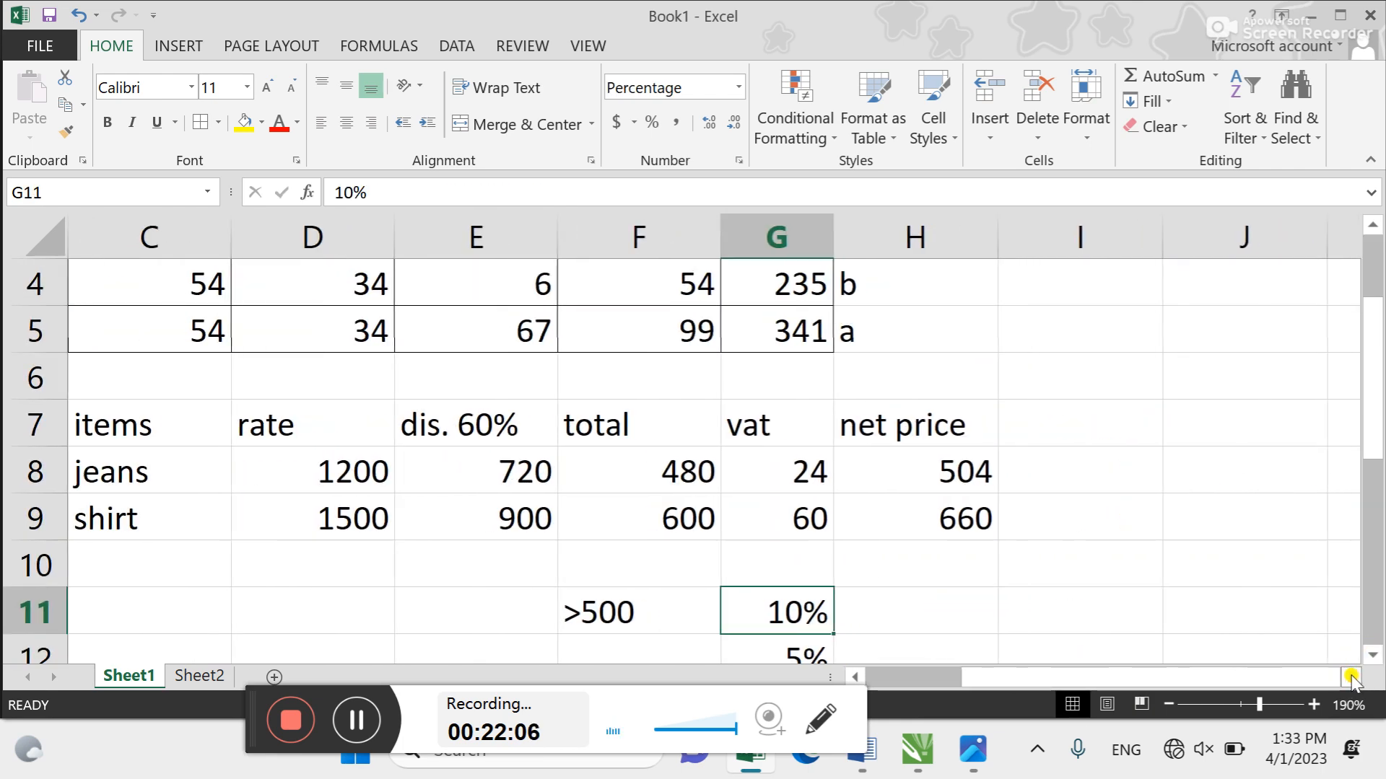
double_click(802, 457)
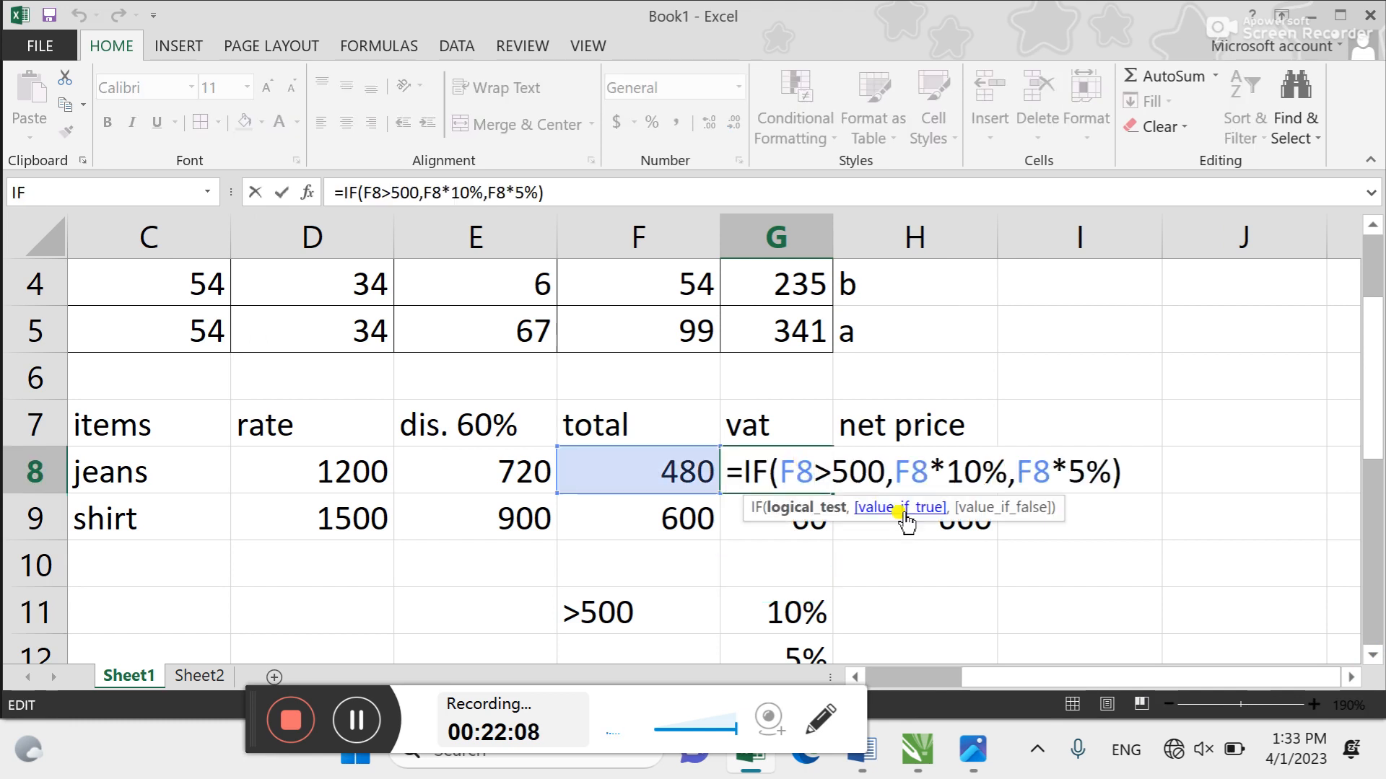
key(Escape)
drag(833, 246, 1105, 269)
Examine the condition, true and false arguments of the VAT formula in G8 and its copy in G9
double_click(891, 465)
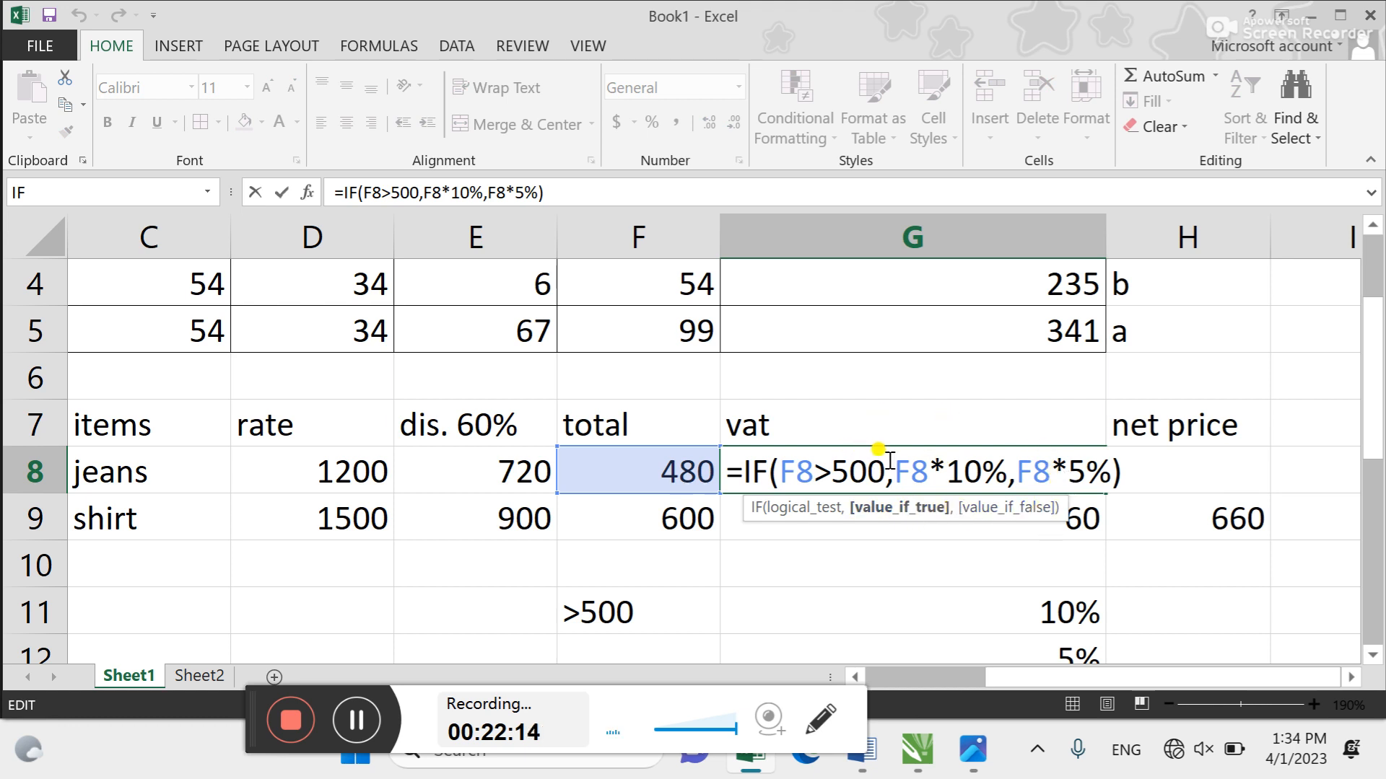
click(1018, 476)
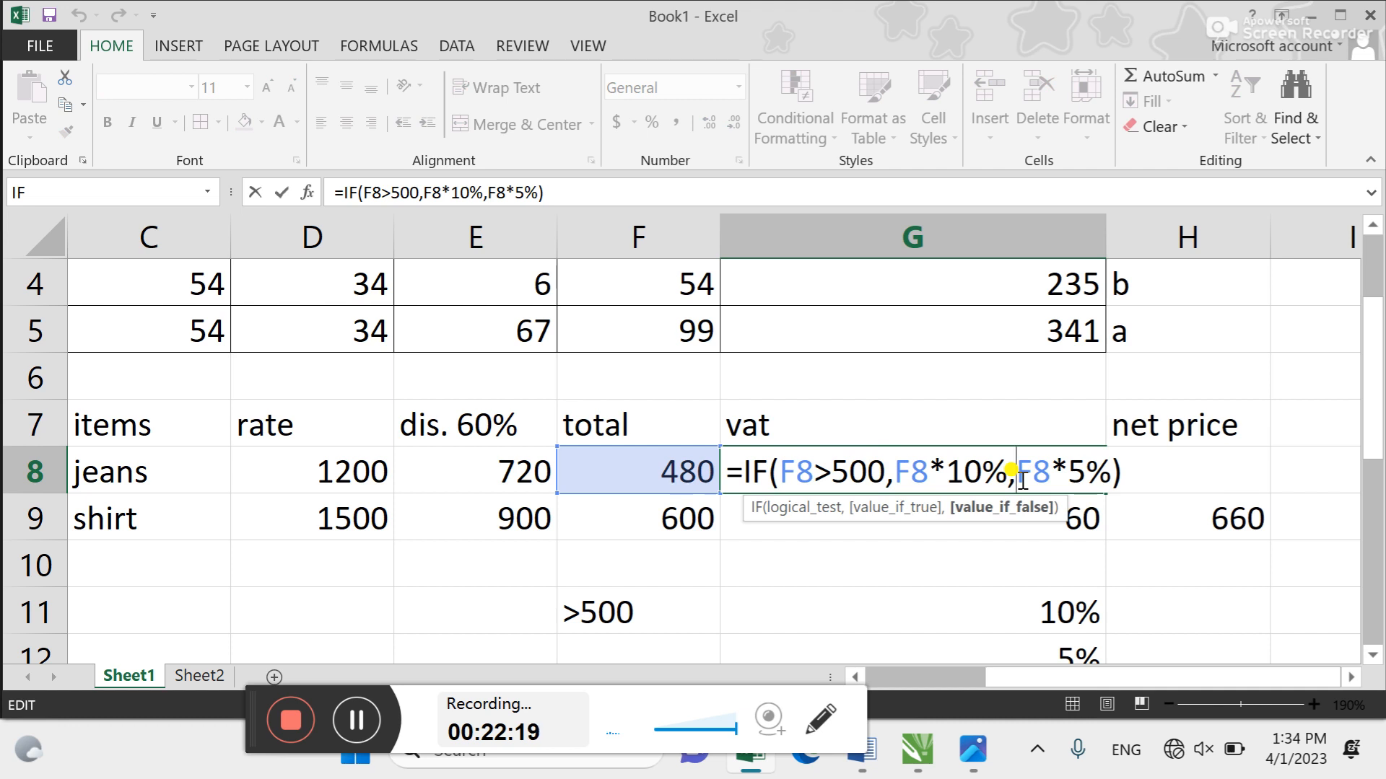
drag(1019, 474, 1149, 466)
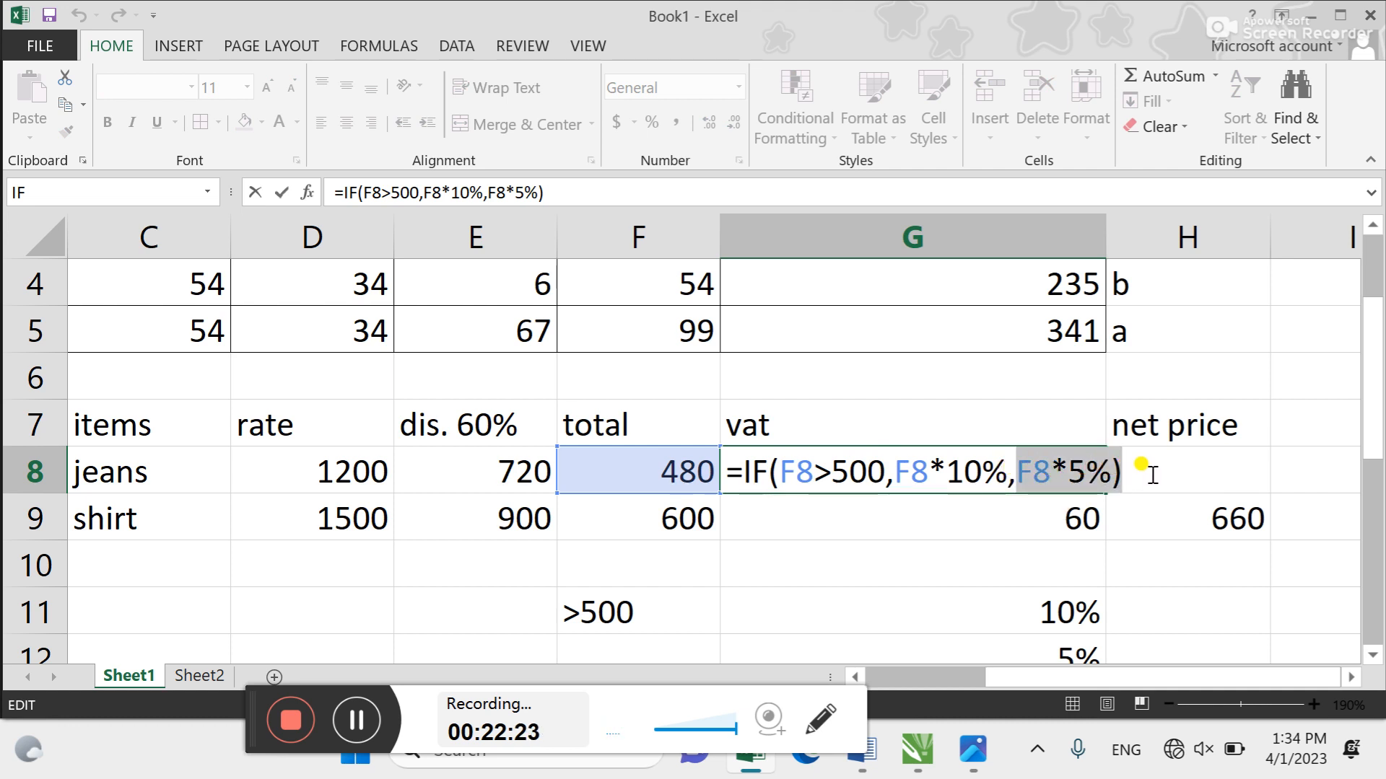
key(BackSpace)
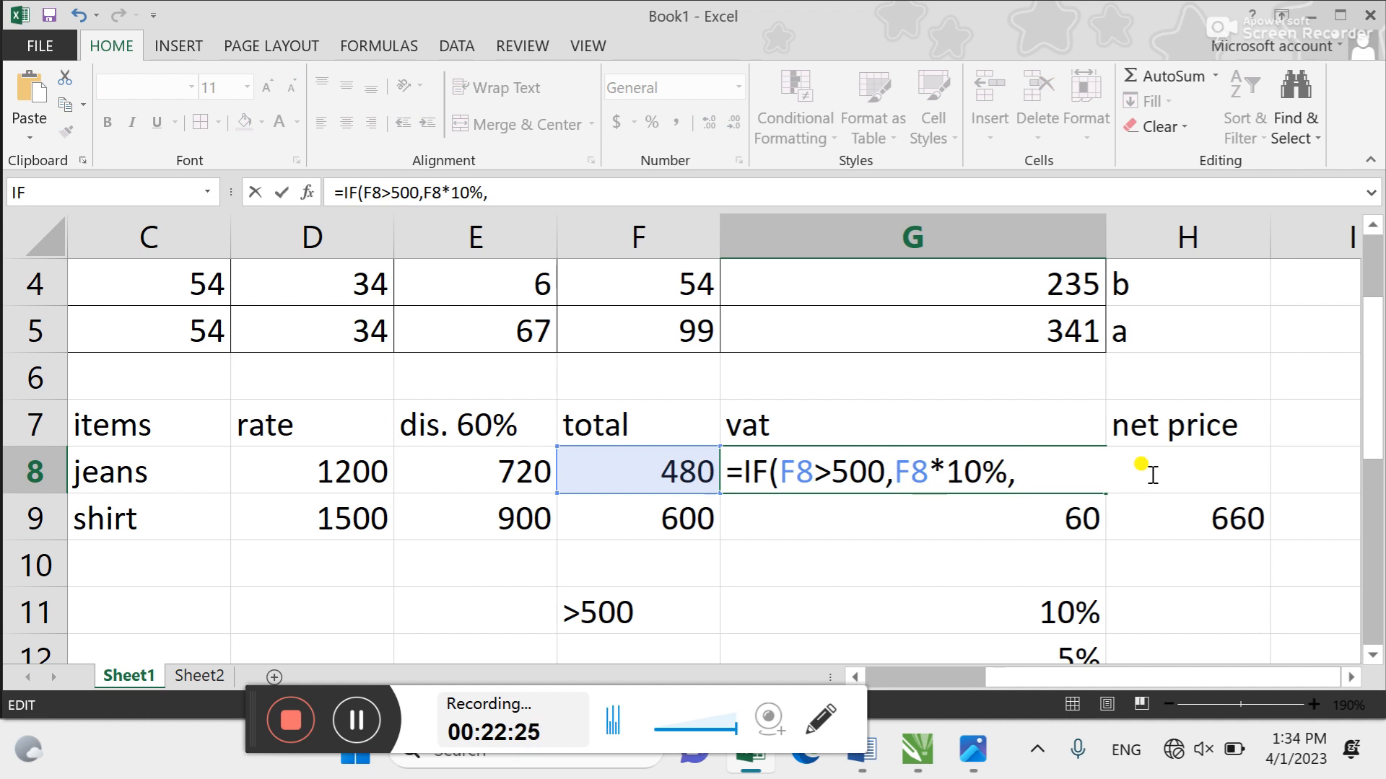
key(ctrl+z)
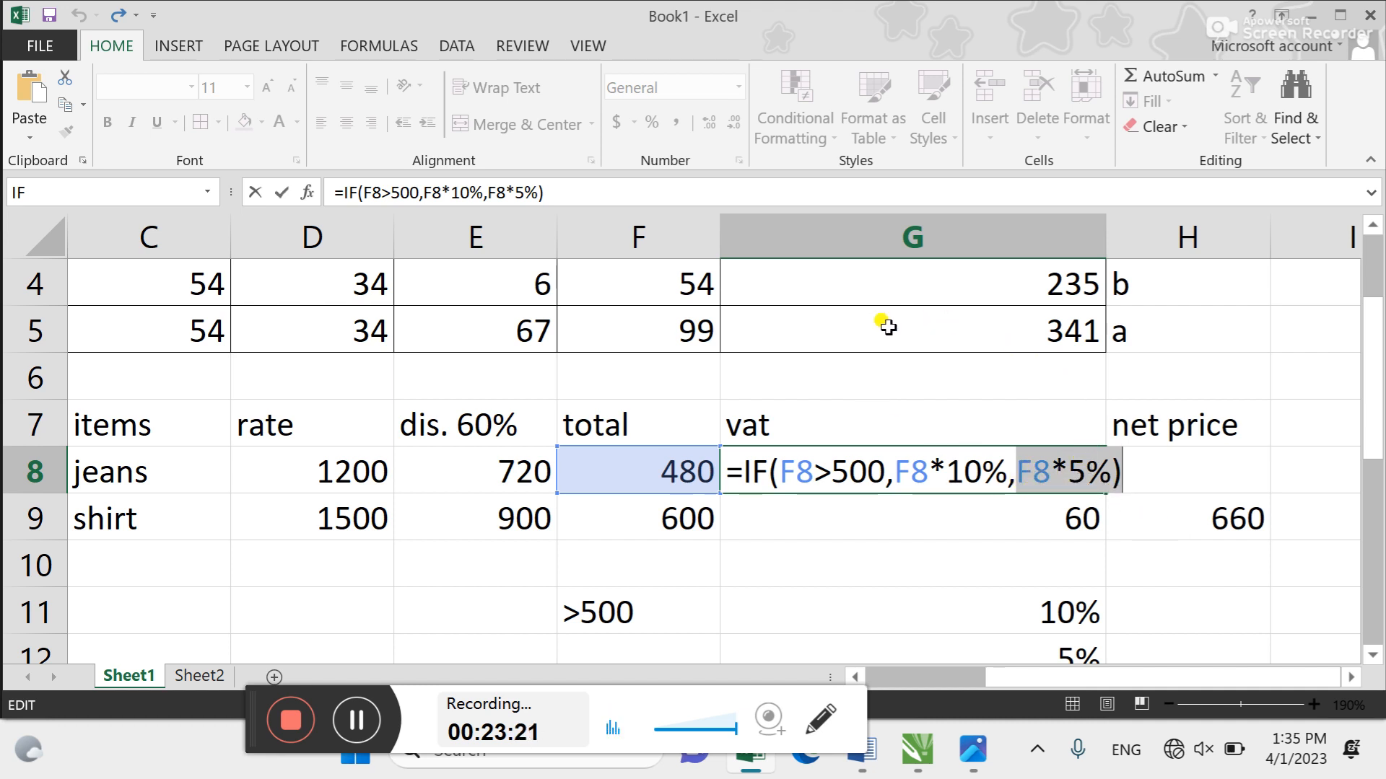
click(754, 466)
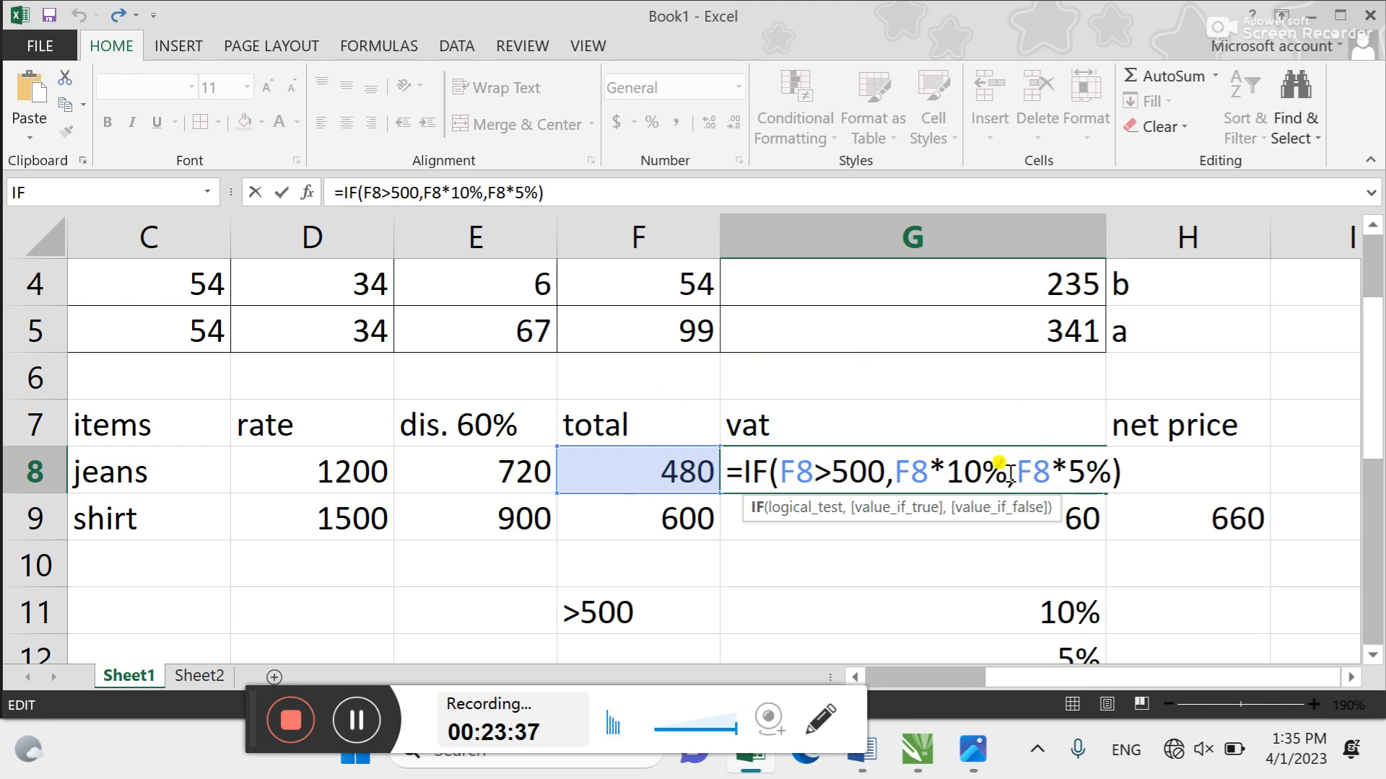
drag(1009, 472, 895, 474)
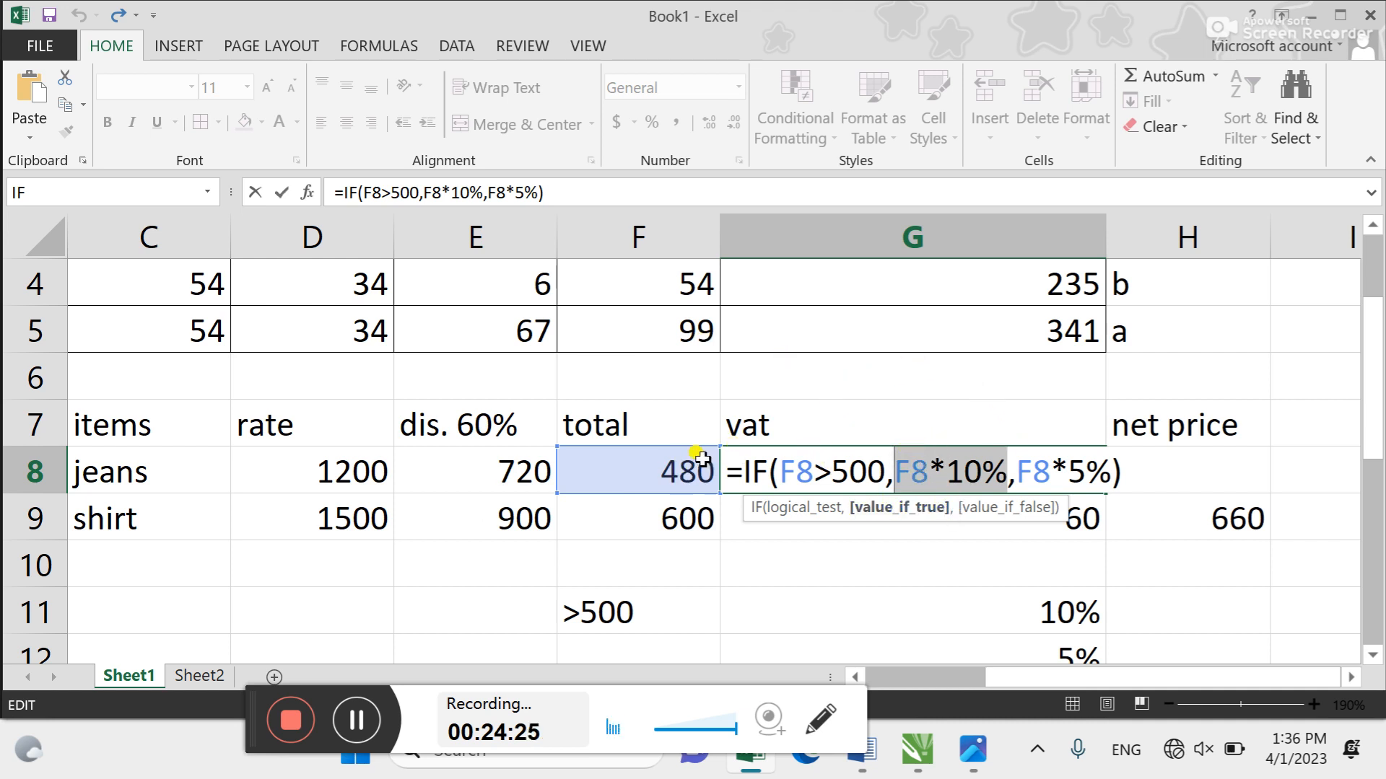
click(1025, 453)
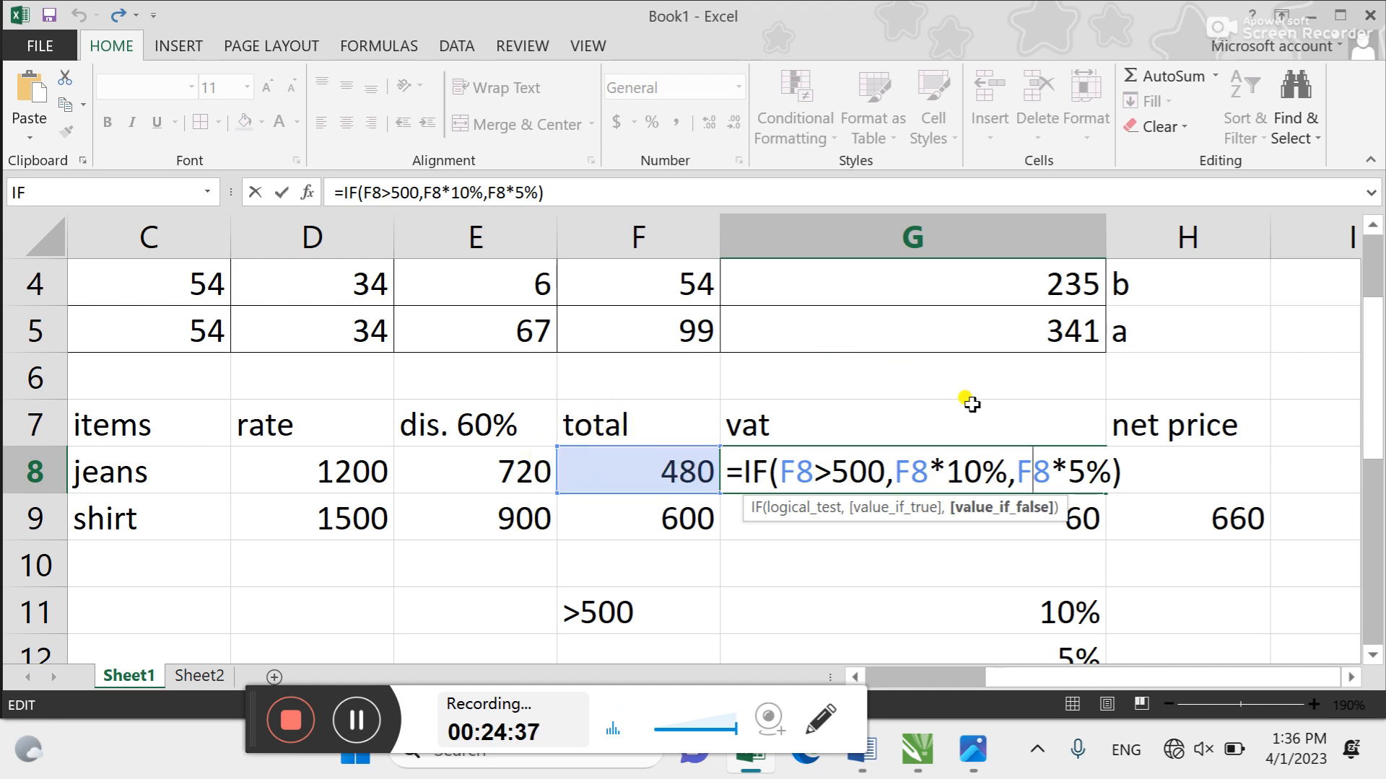
key(Return)
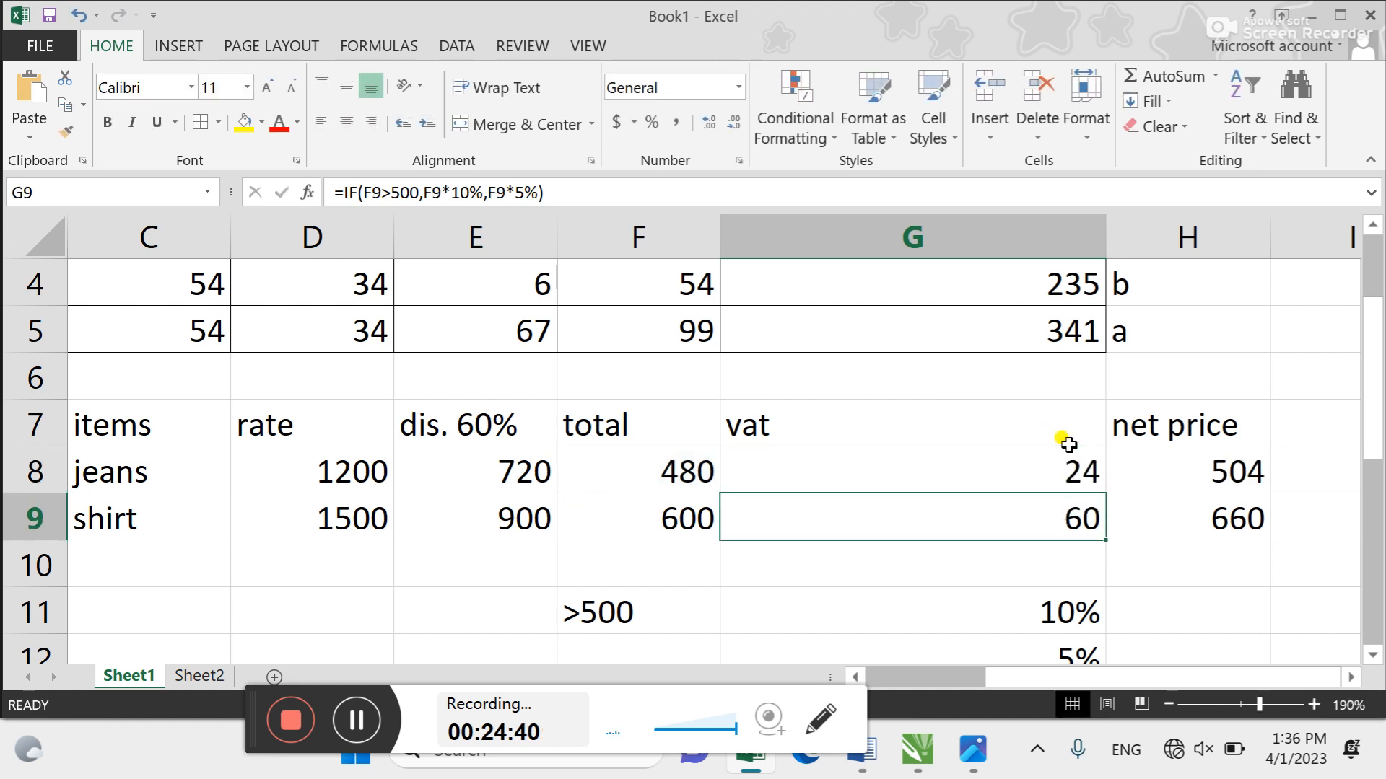
double_click(1044, 520)
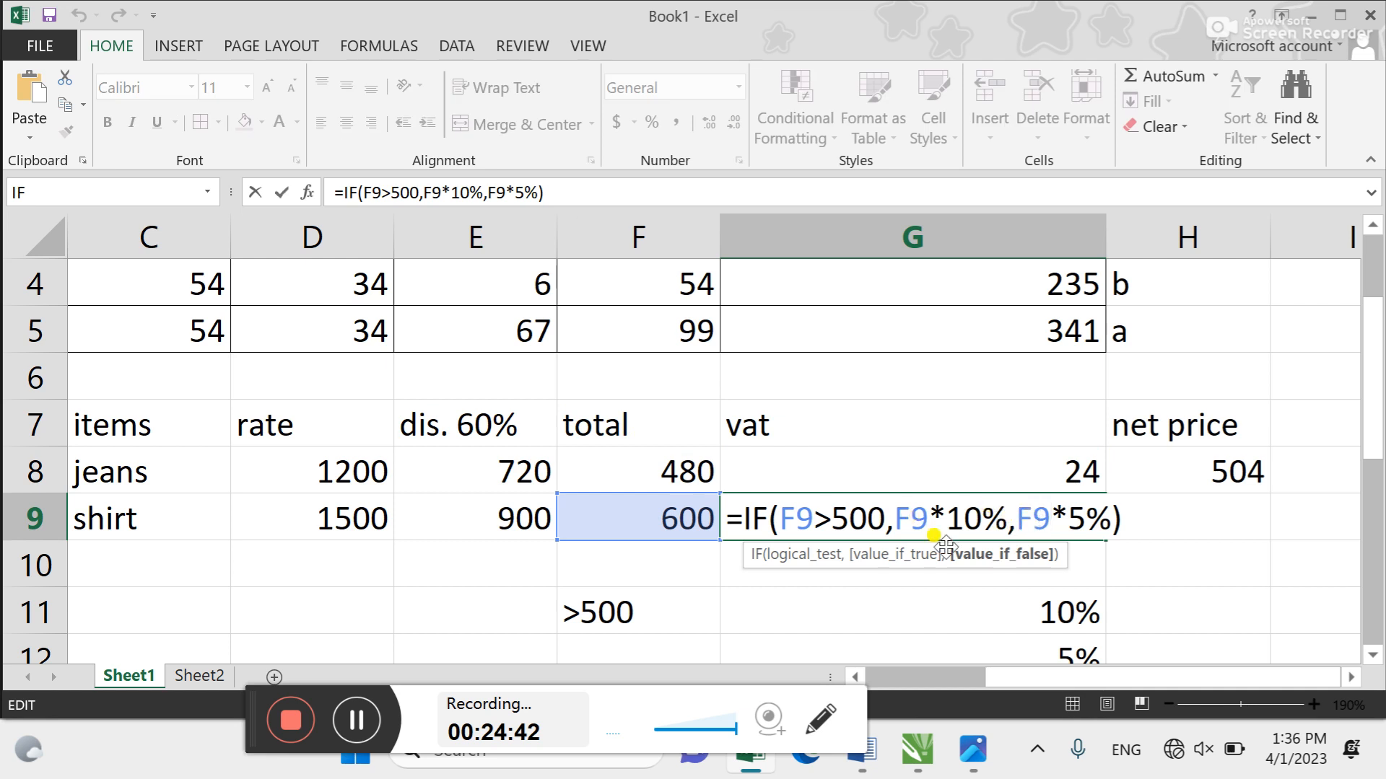
key(Escape)
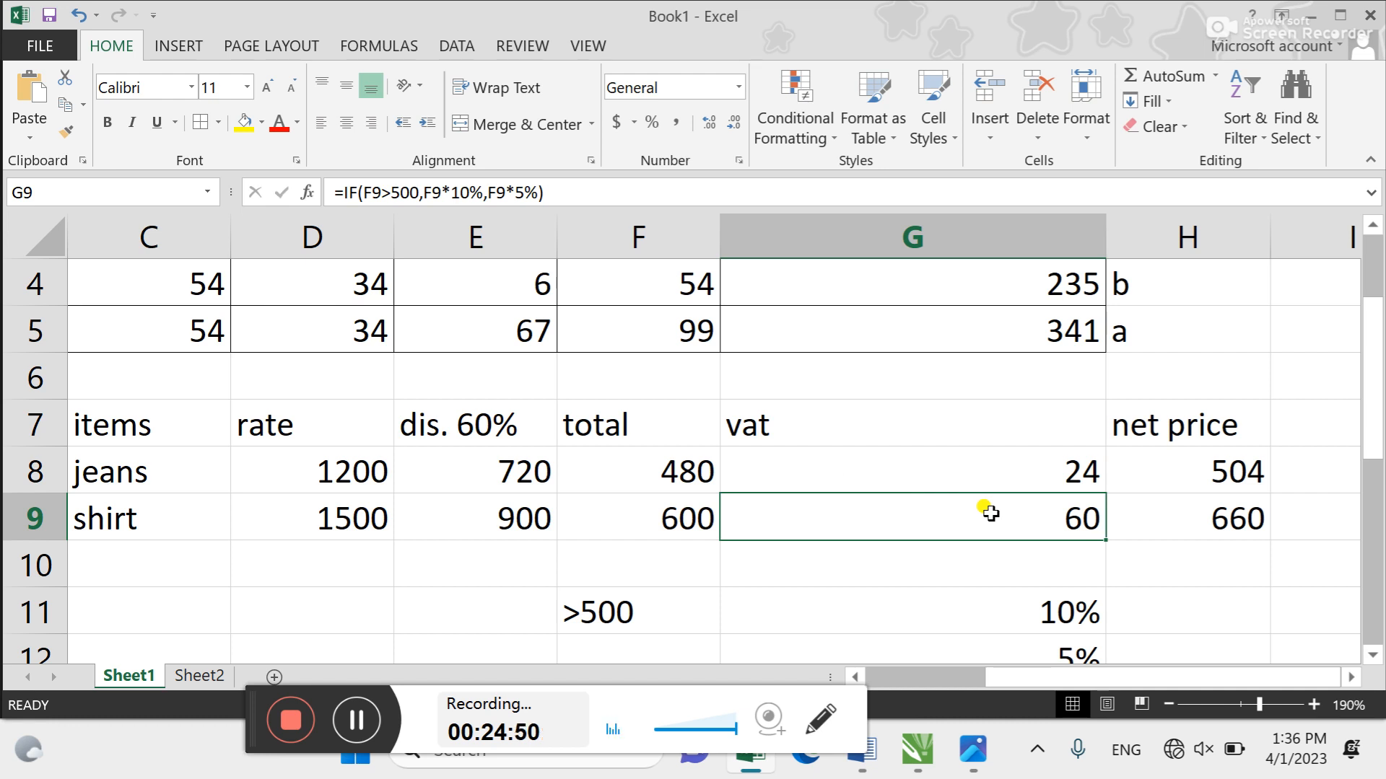
Try the VAT formula in G8 with both results in quotation marks, =IF(F8>500,"F8*10%","F8*5%")
key(Up)
key(F2)
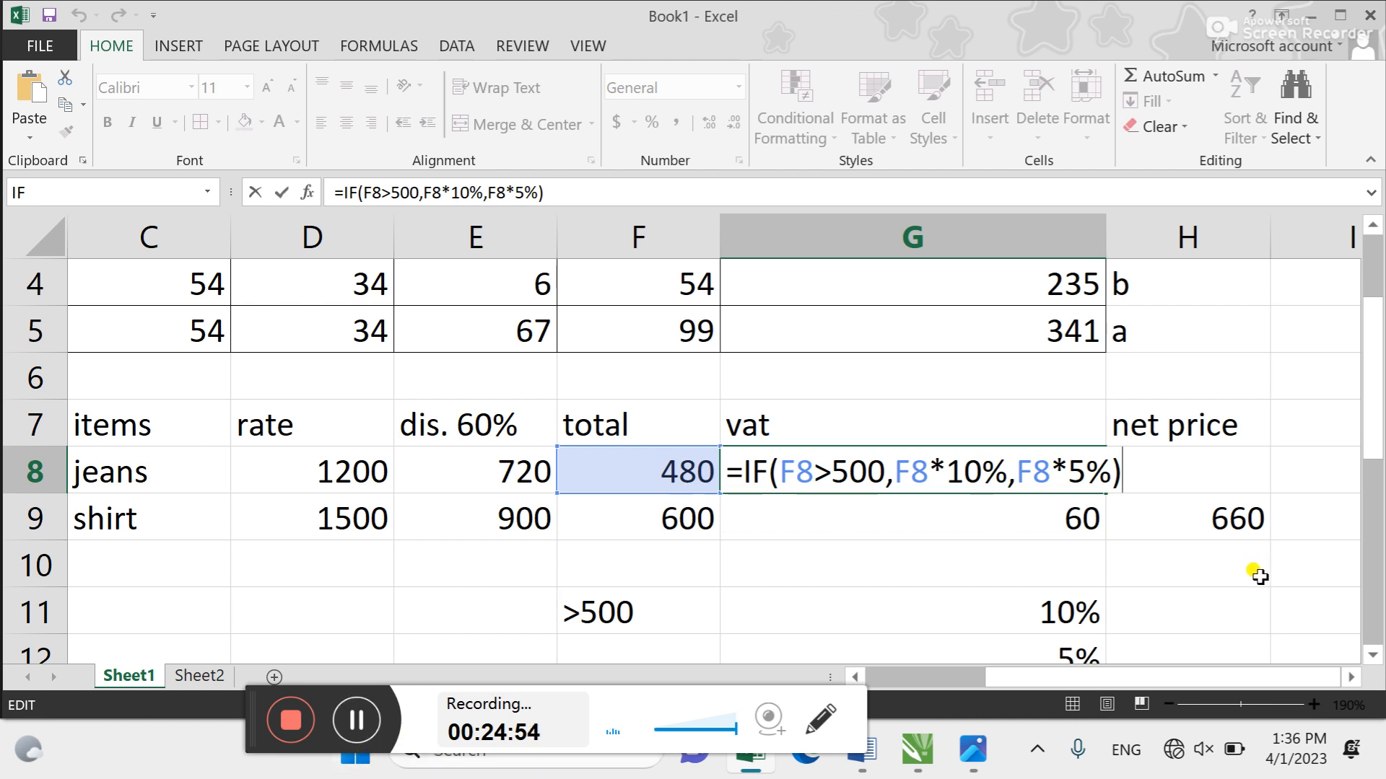
click(1111, 473)
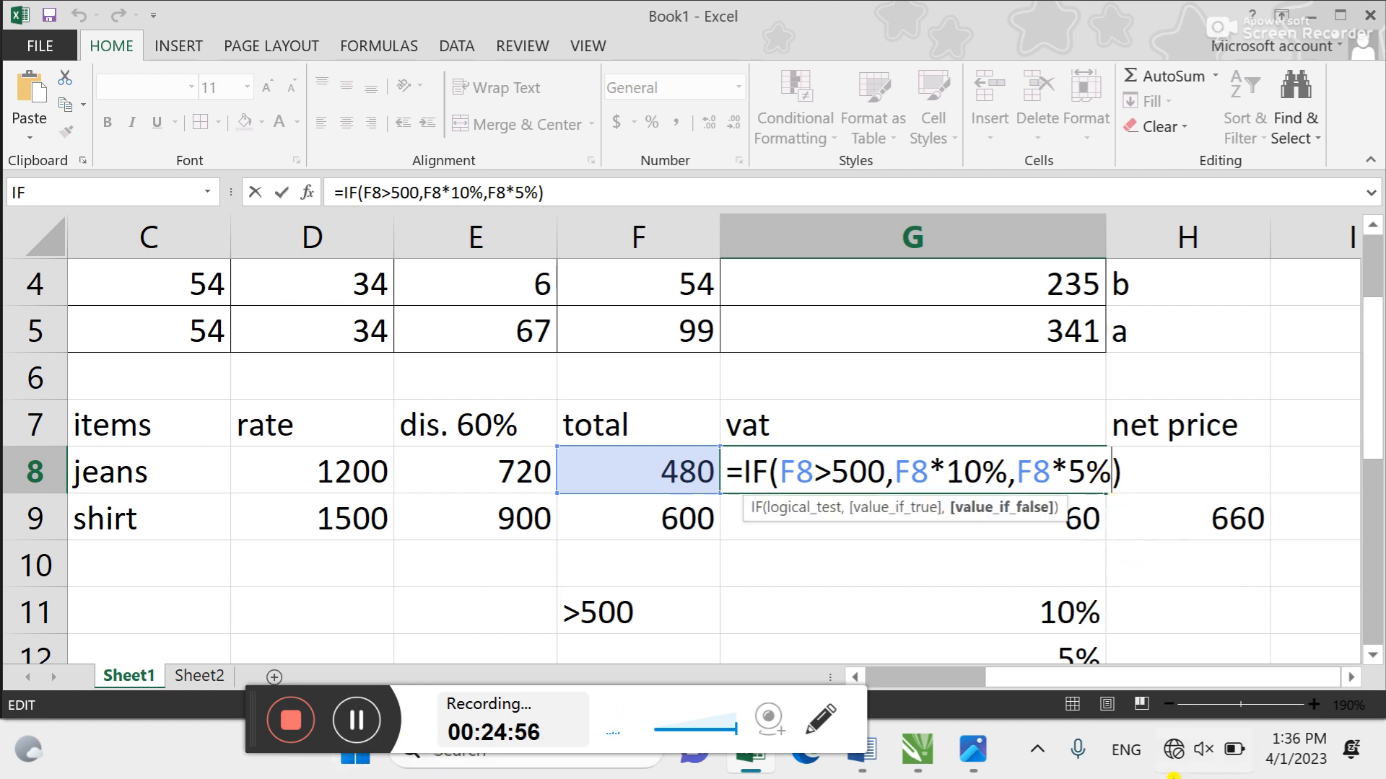
text(")
key(Left)
key(Left)
key(Left)
key(Left)
key(Left)
key(Left)
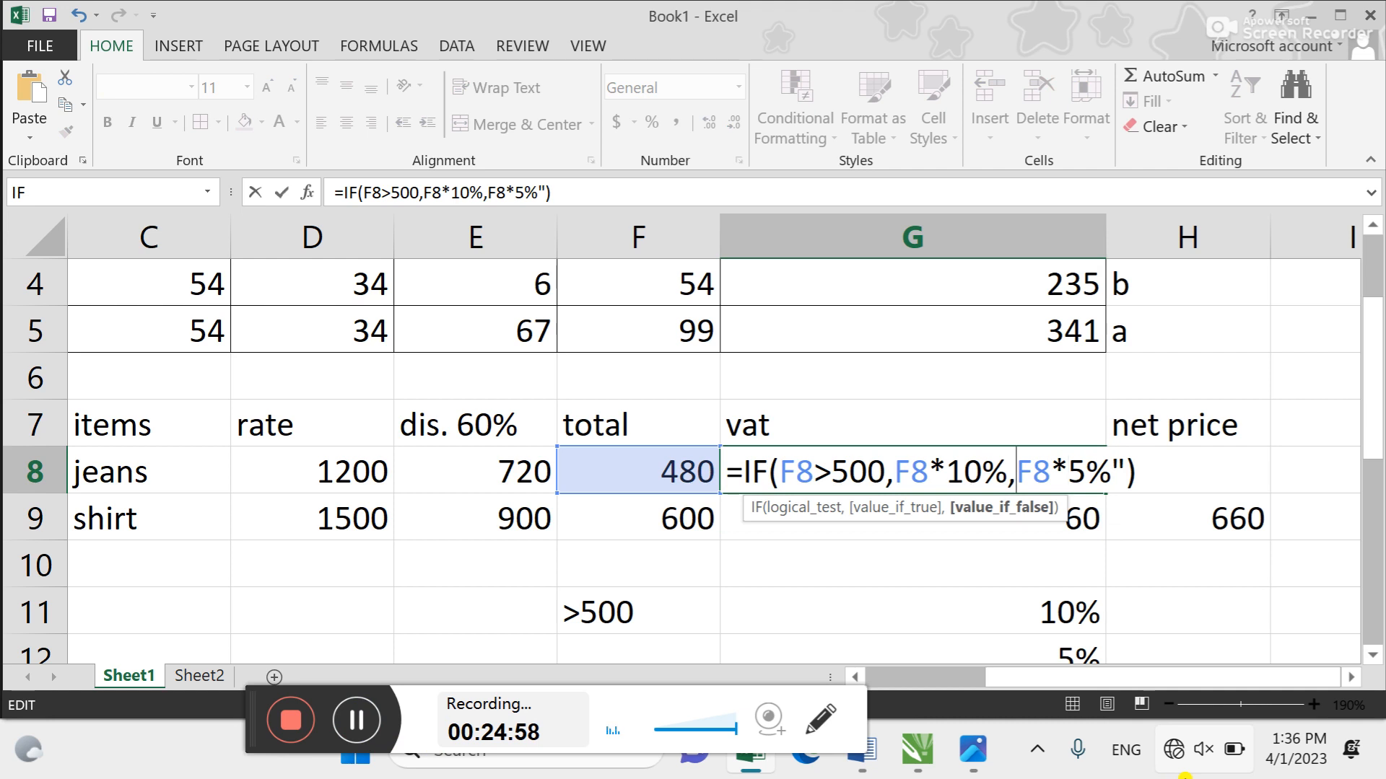
text(")
key(Left)
key(Left)
text(")
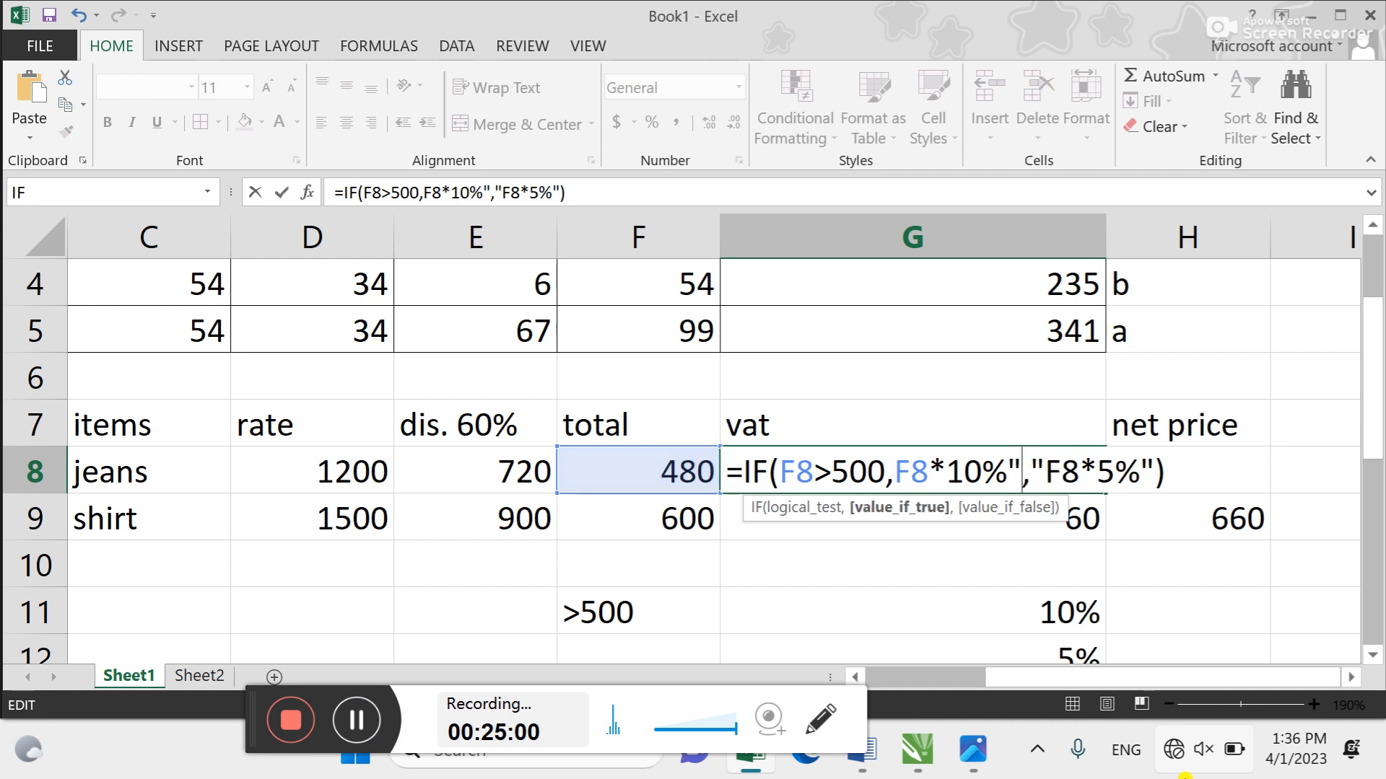
key(Left)
key(Left)
key(Left)
key(Left)
key(Left)
key(Left)
key(Left)
text(")
key(Return)
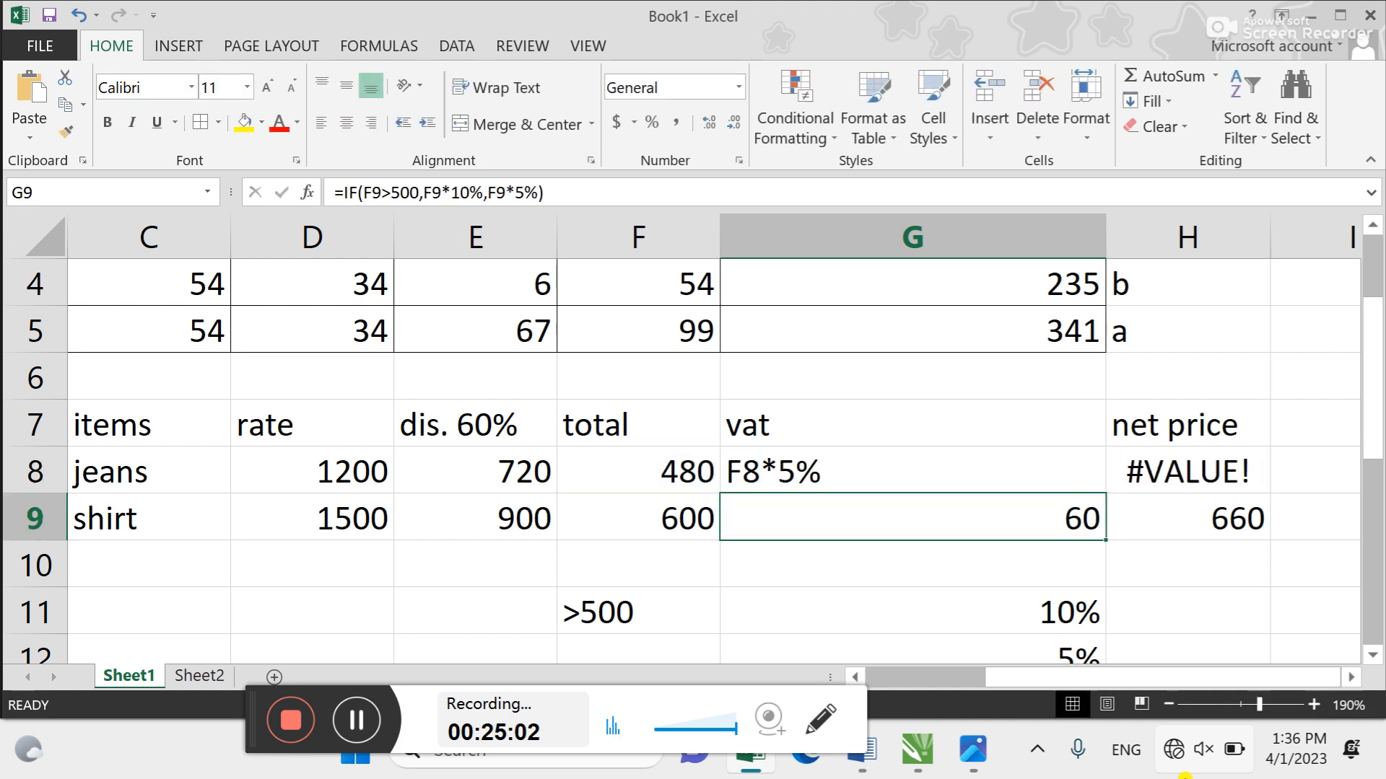
Copy the quoted VAT formula down to G9, and undo both the copy and the quotation marks in G8
key(ctrl+d)
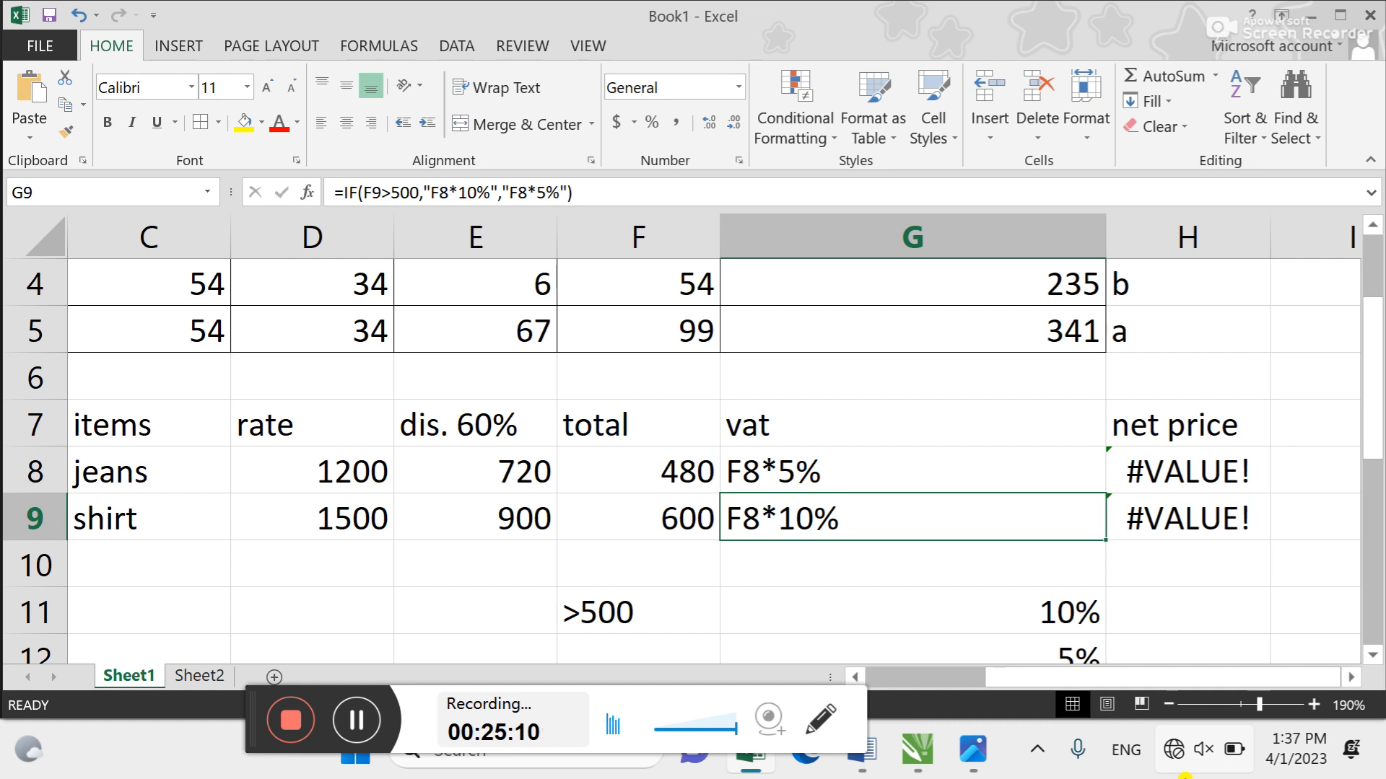
key(ctrl+z)
key(ctrl+z)
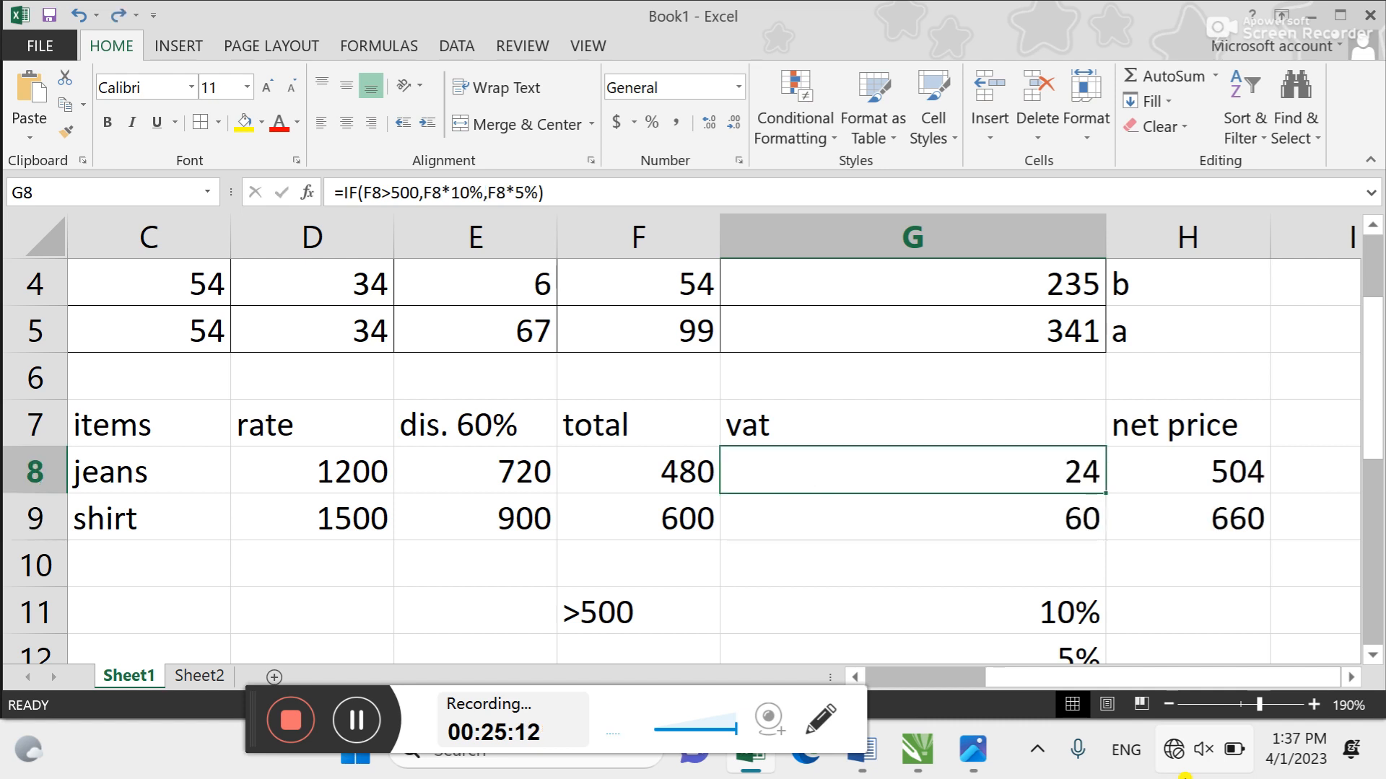
key(F2)
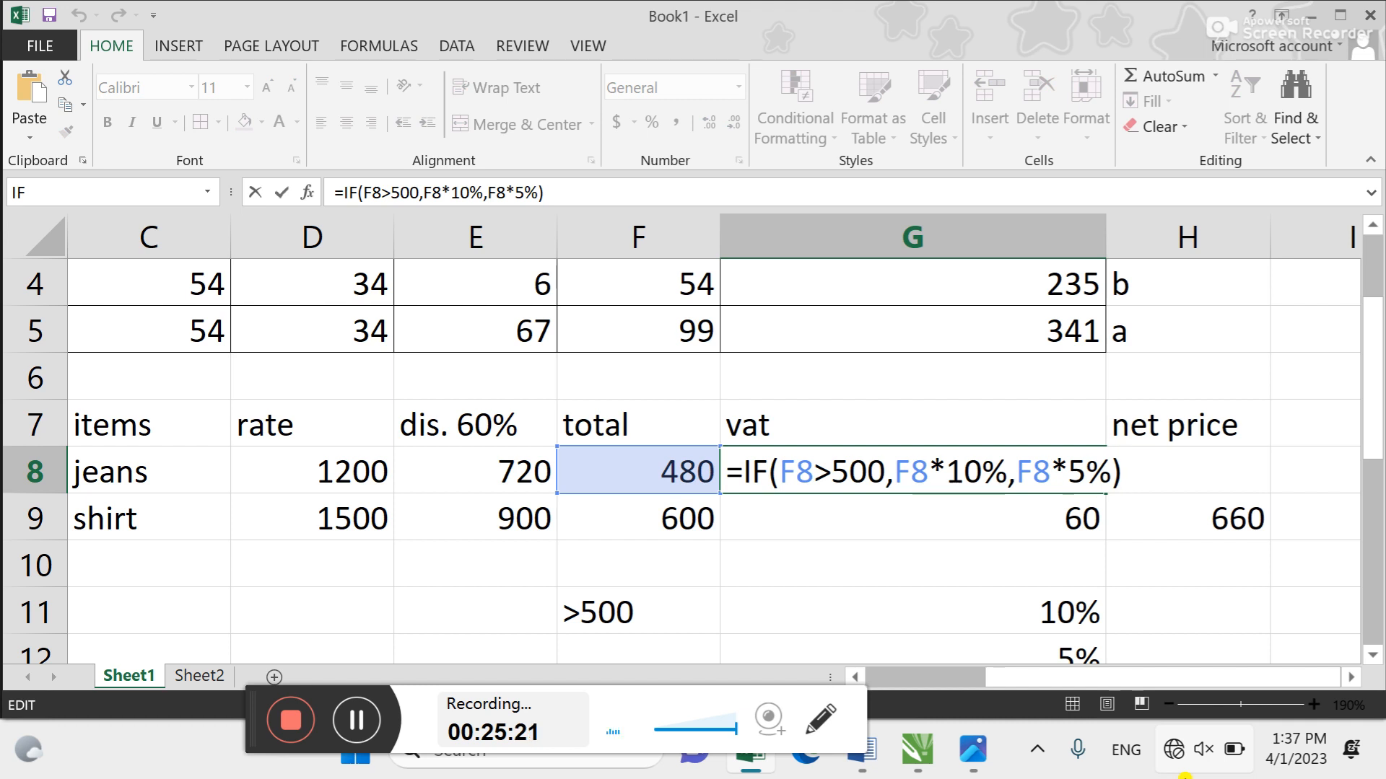
click(360, 735)
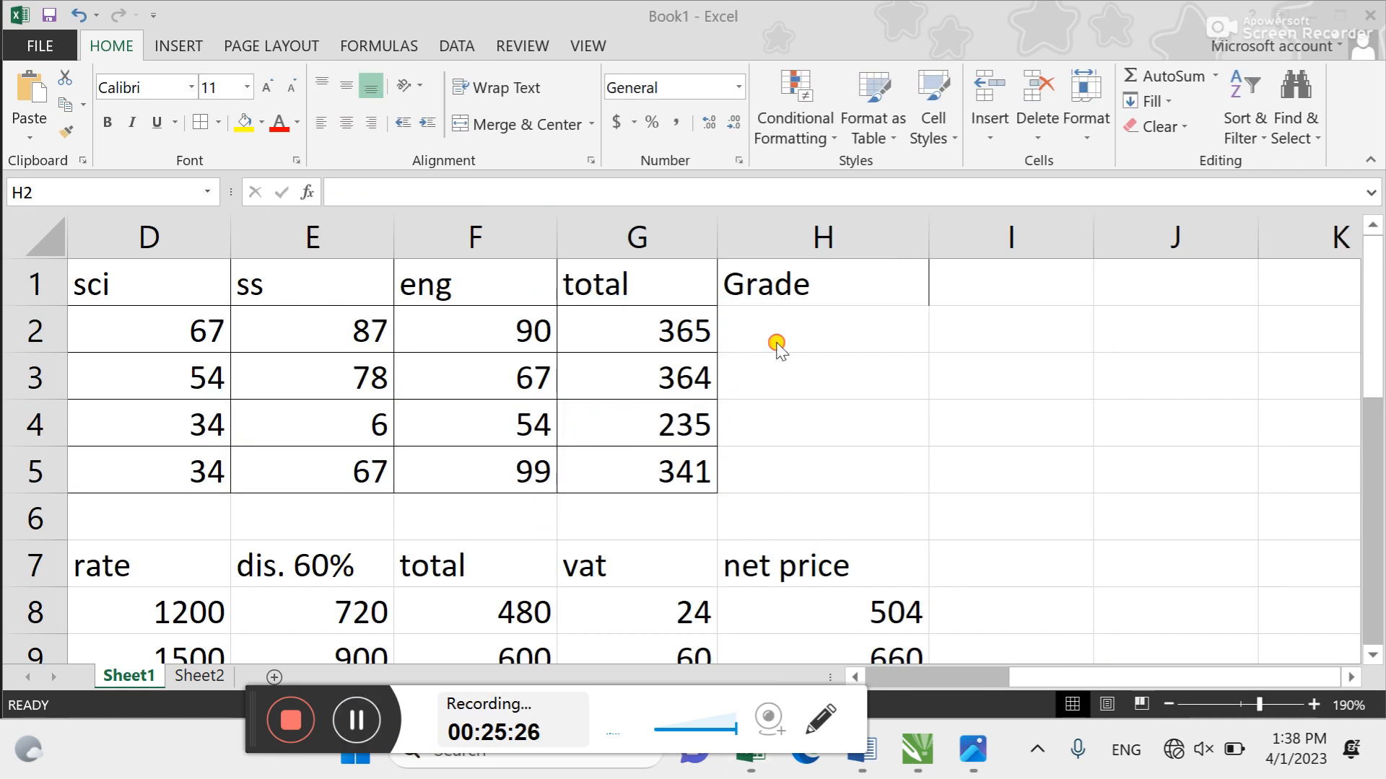
Begin an IF formula in the first Grade cell, H2, with the condition G2>=300
key(shift+Down)
key(shift+Down)
key(shift+Down)
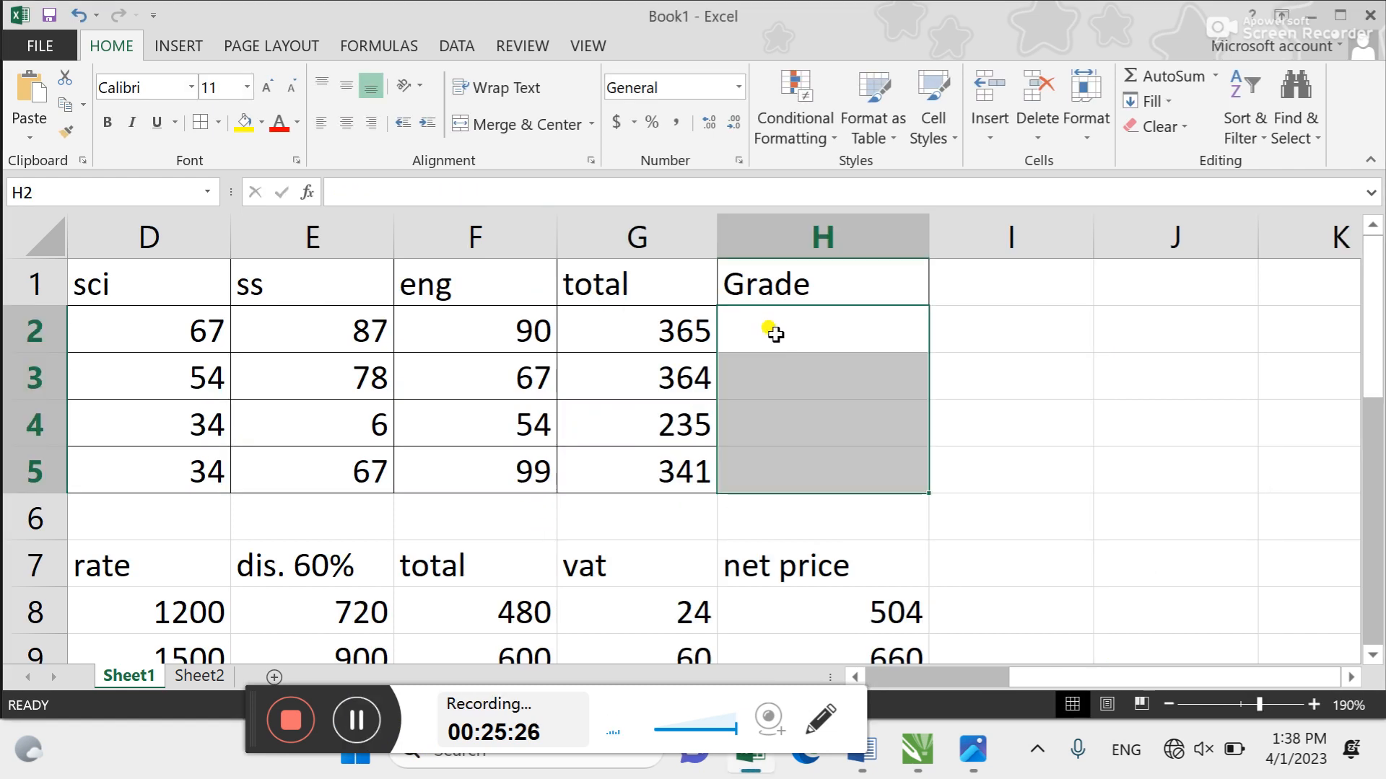
click(775, 332)
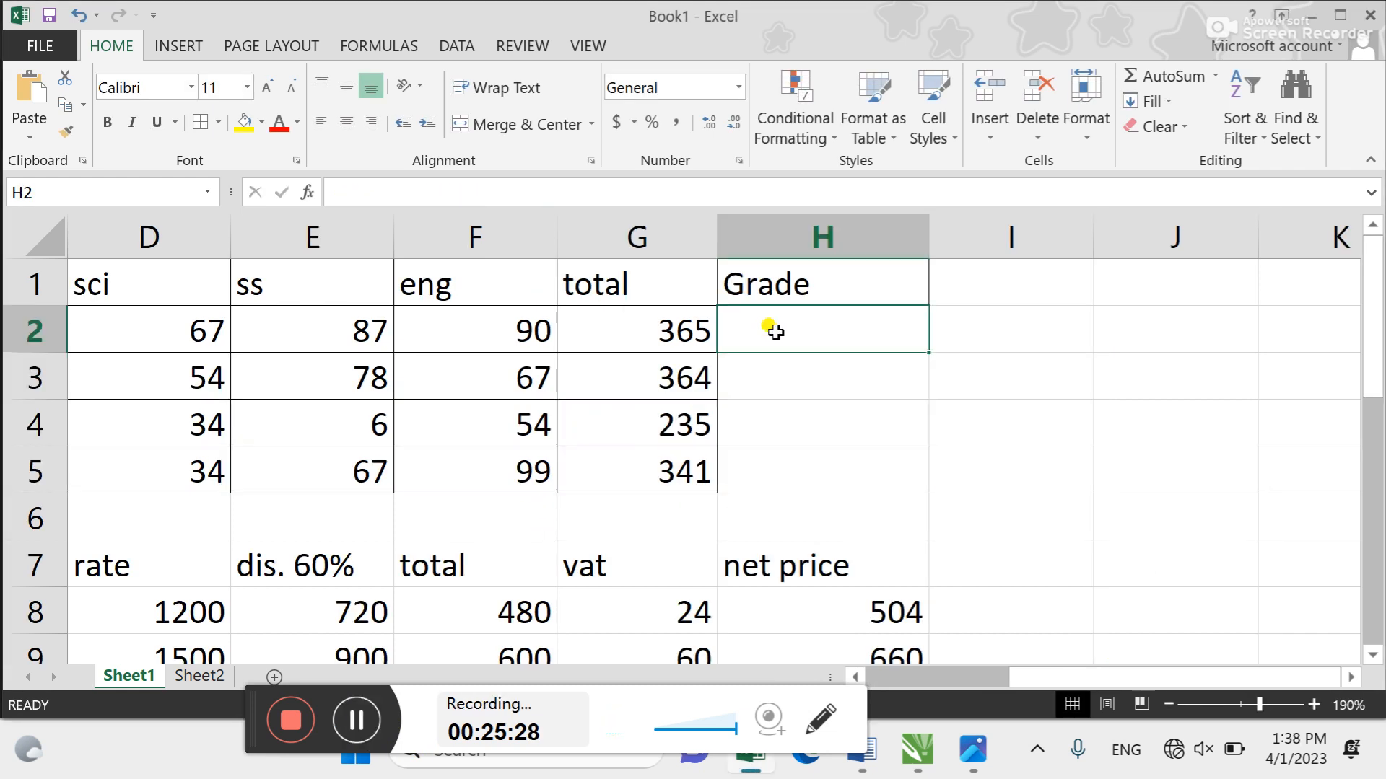
text(=)
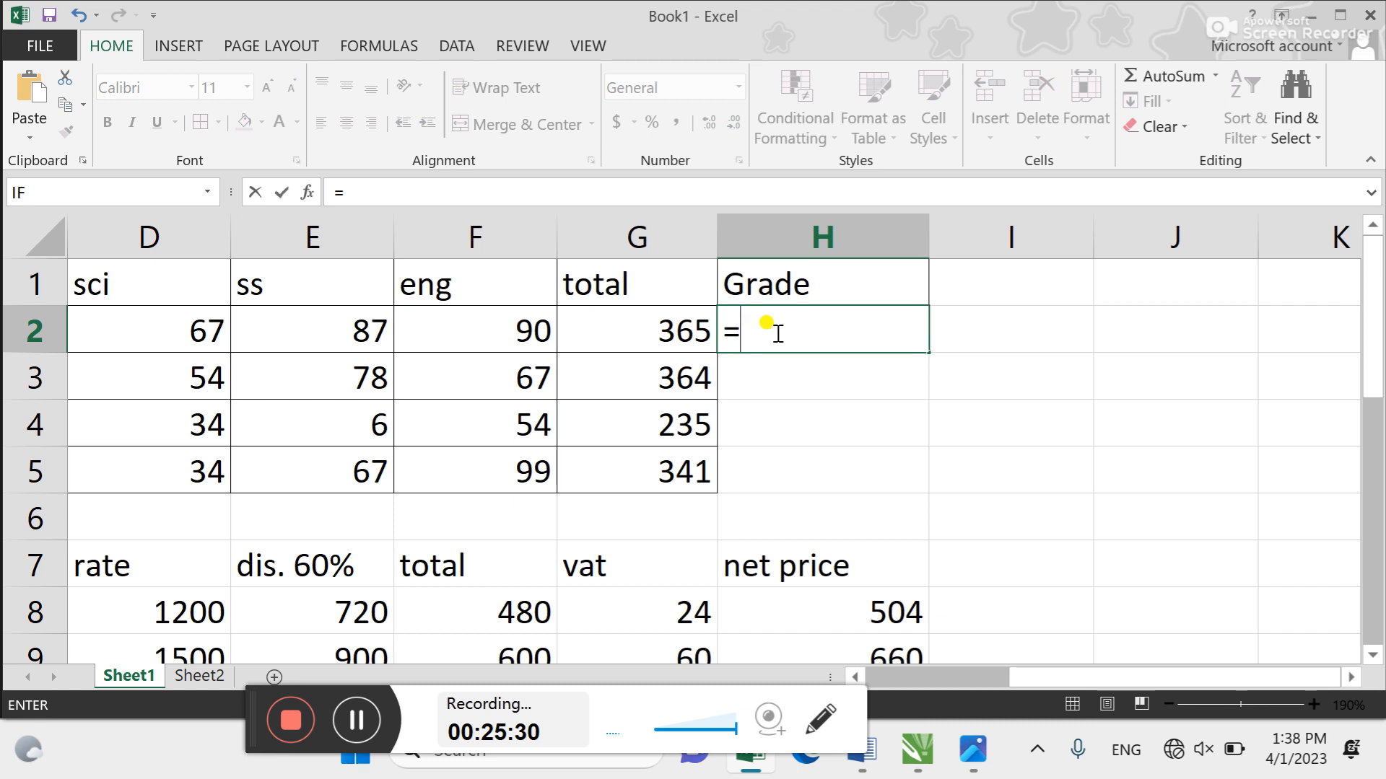
text(if)
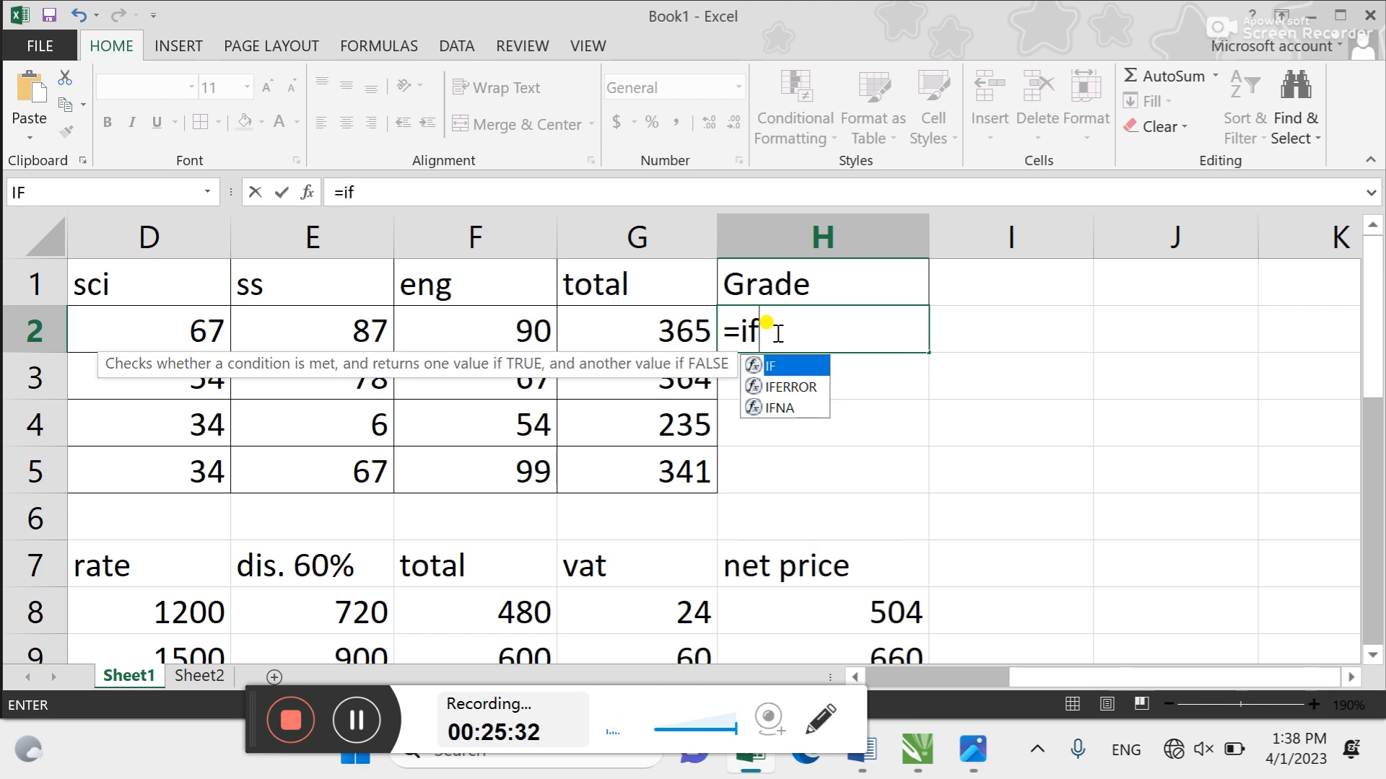
key(Tab)
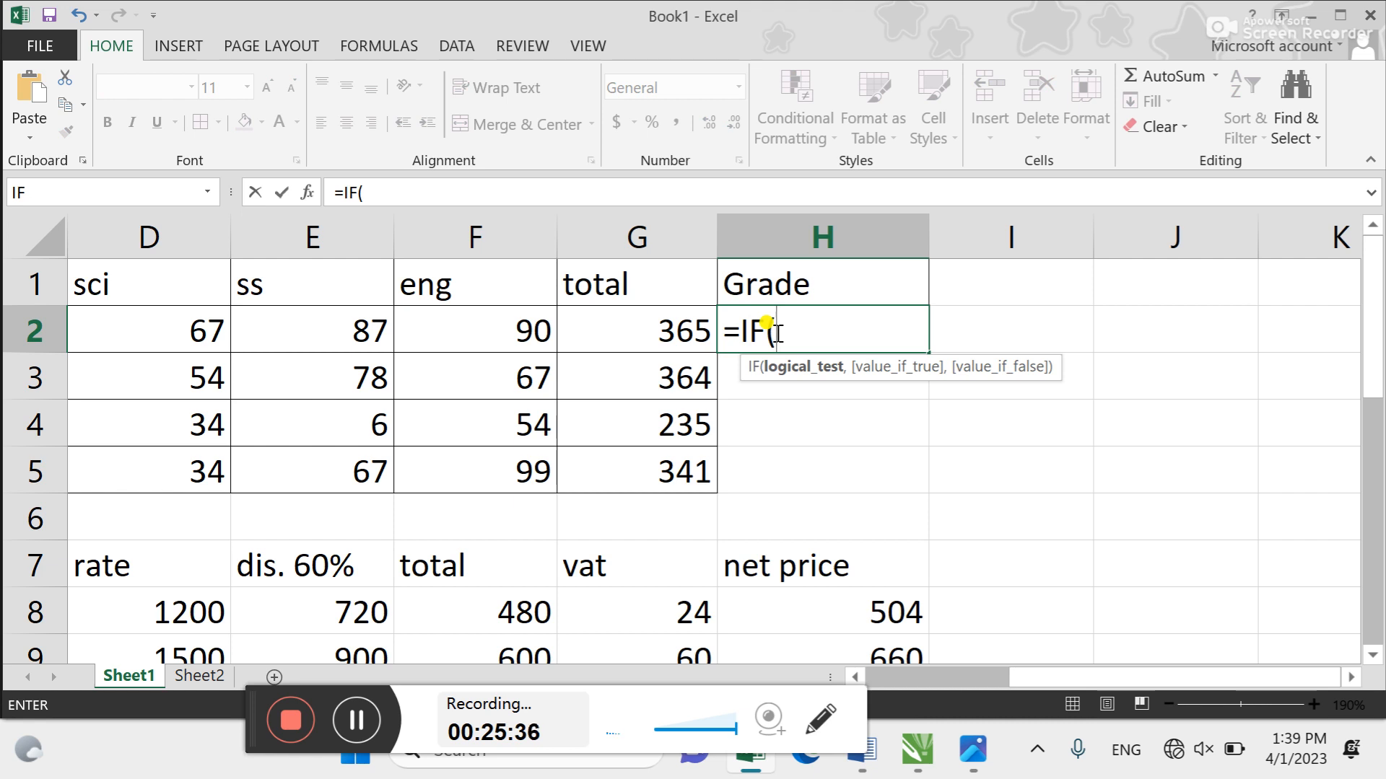
key(Left)
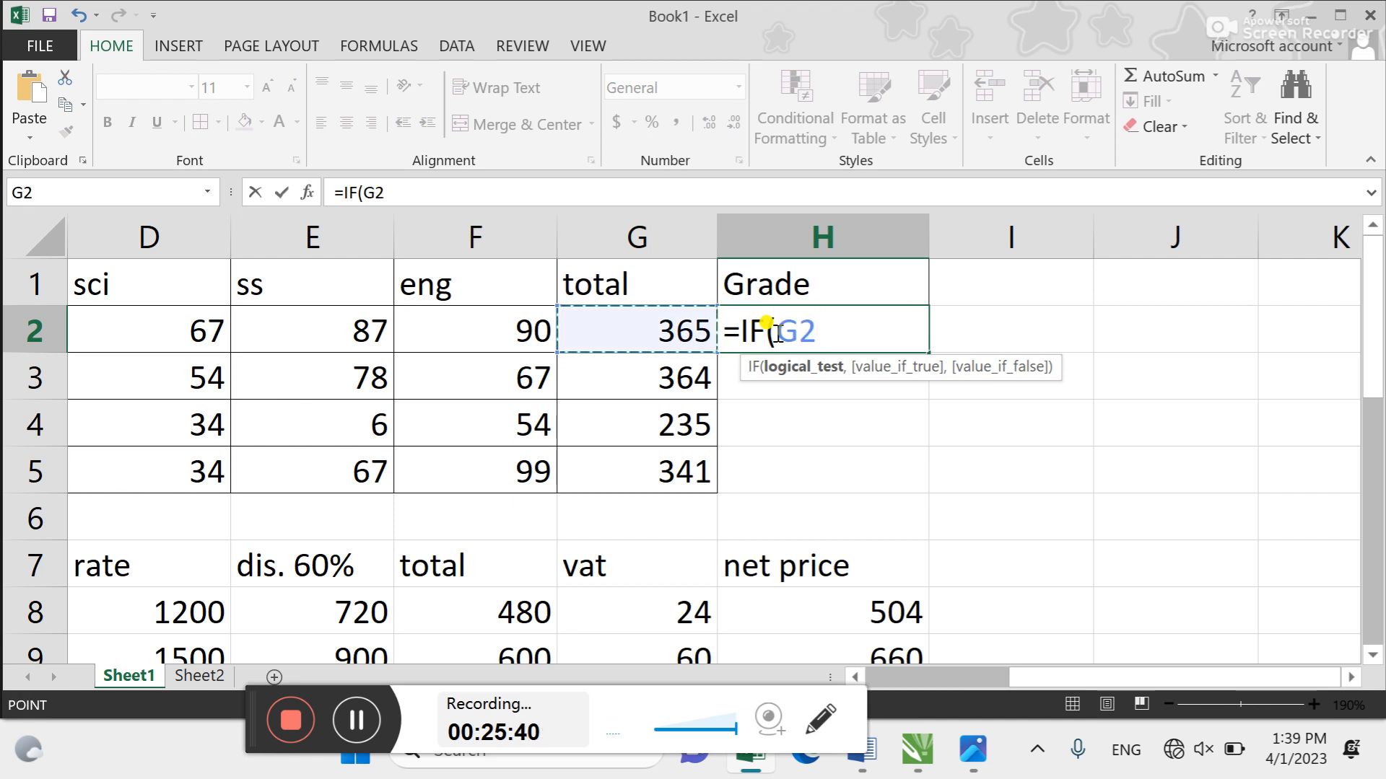
text(>)
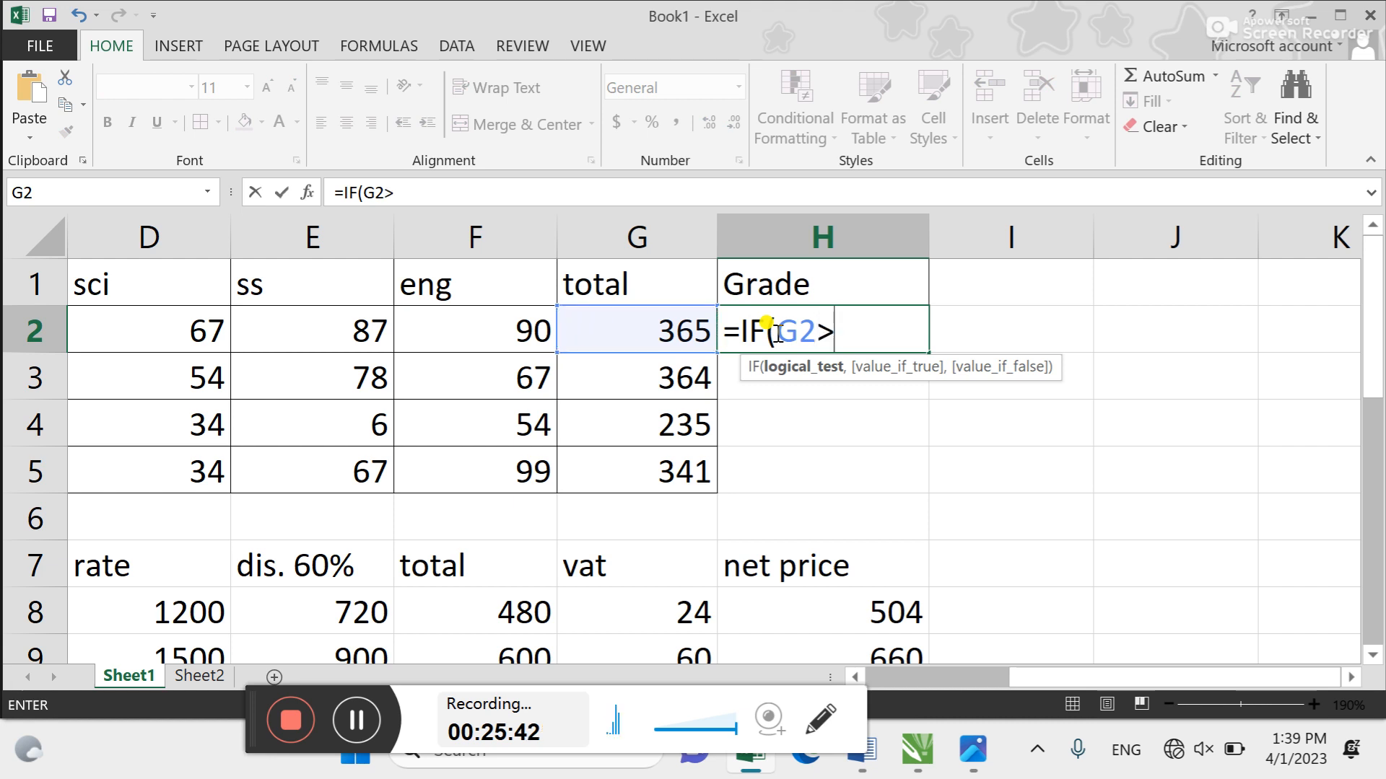
text(=)
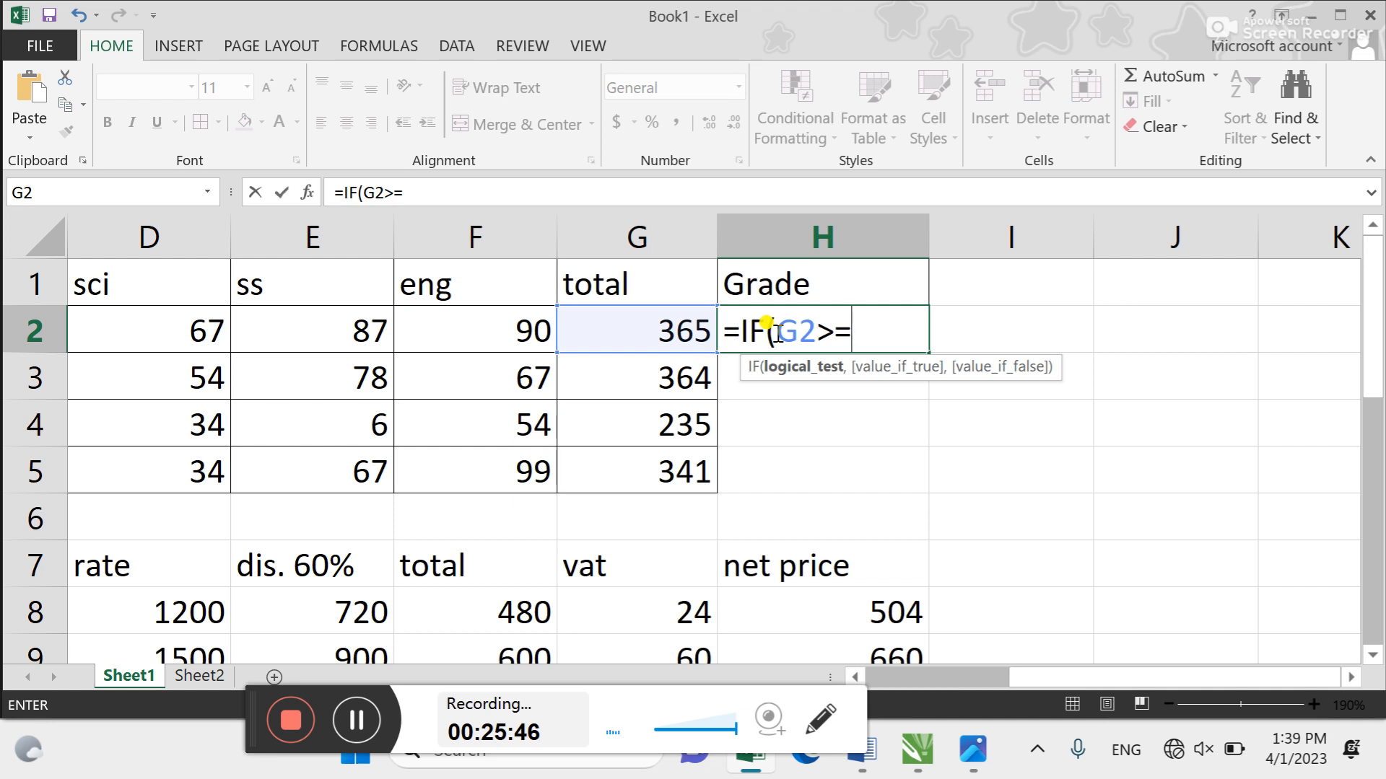
text(300)
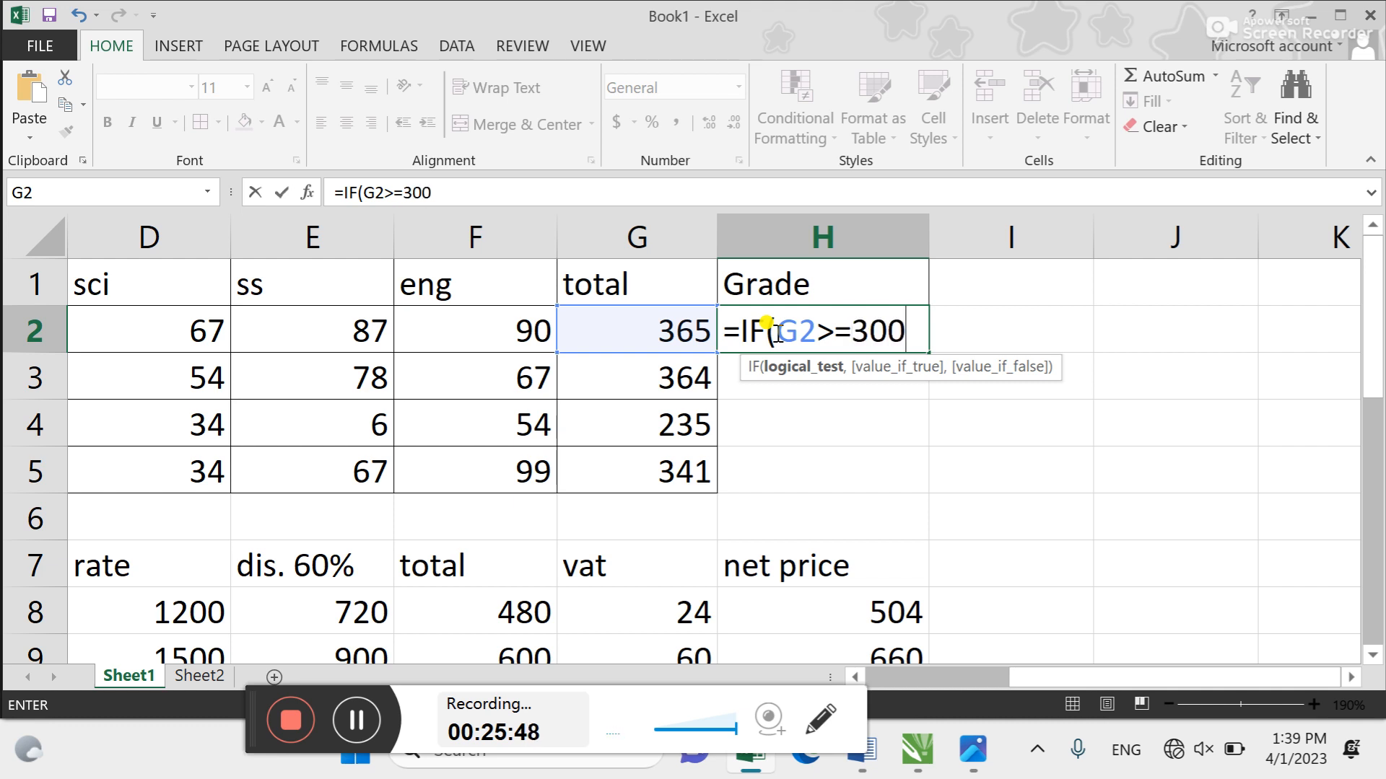
Complete the H2 formula with quoted results as =IF(G2>=300,"1","0") and copy it down to H5
text(,)
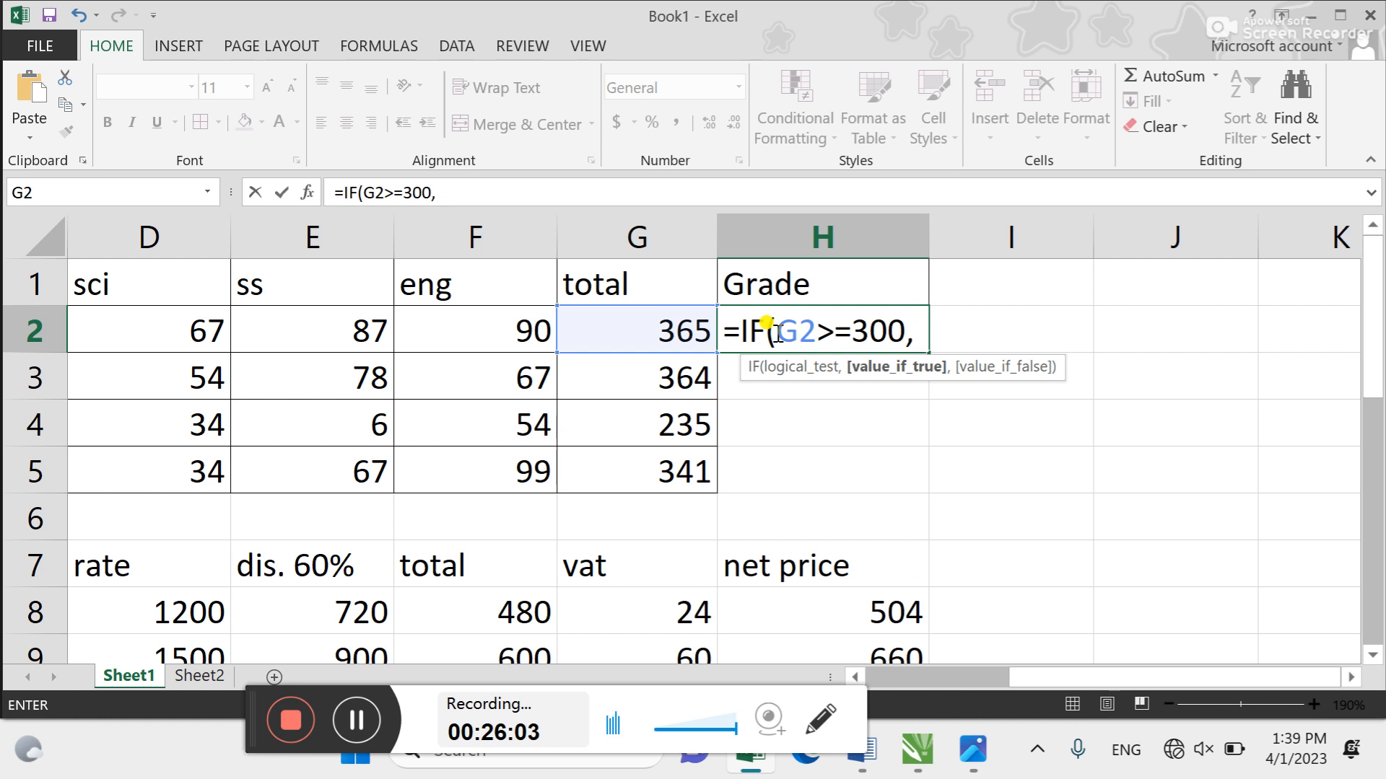
text("1)
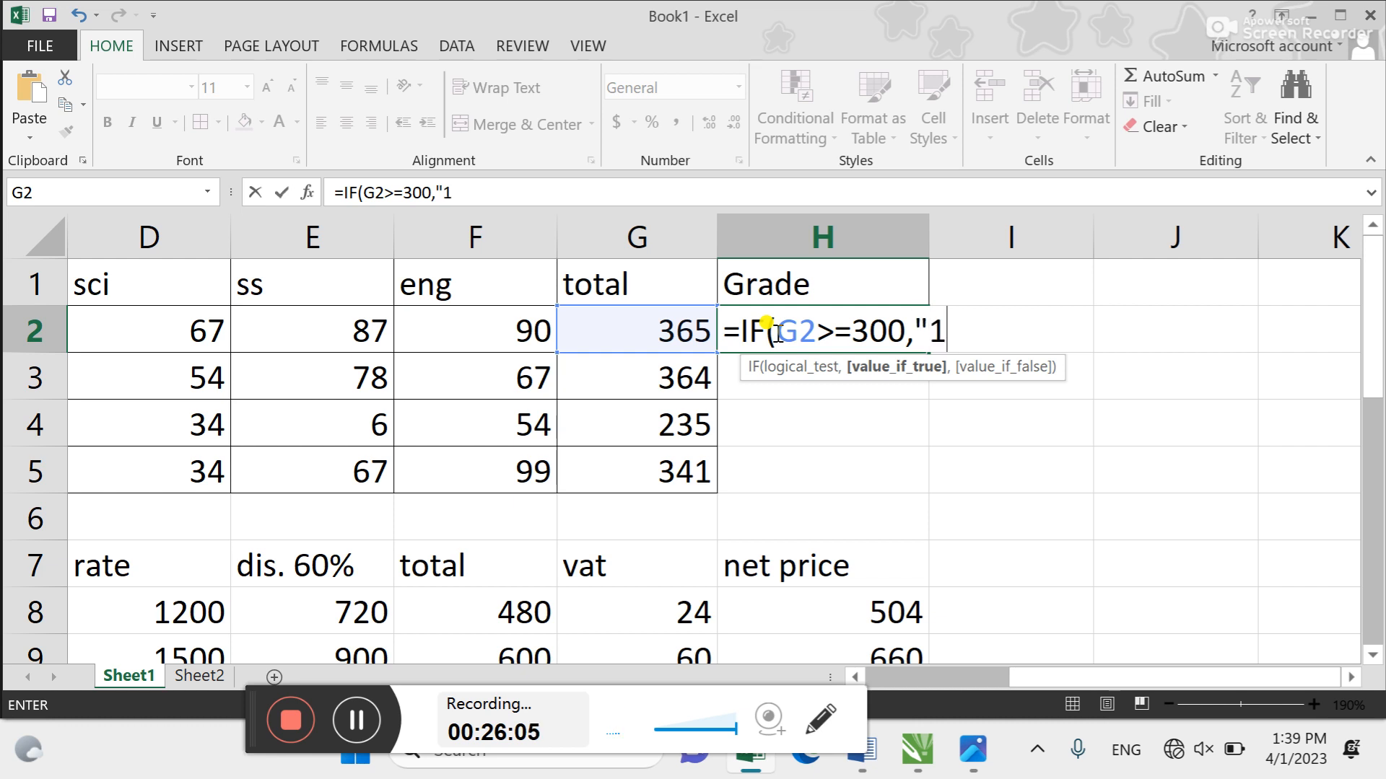
text(",)
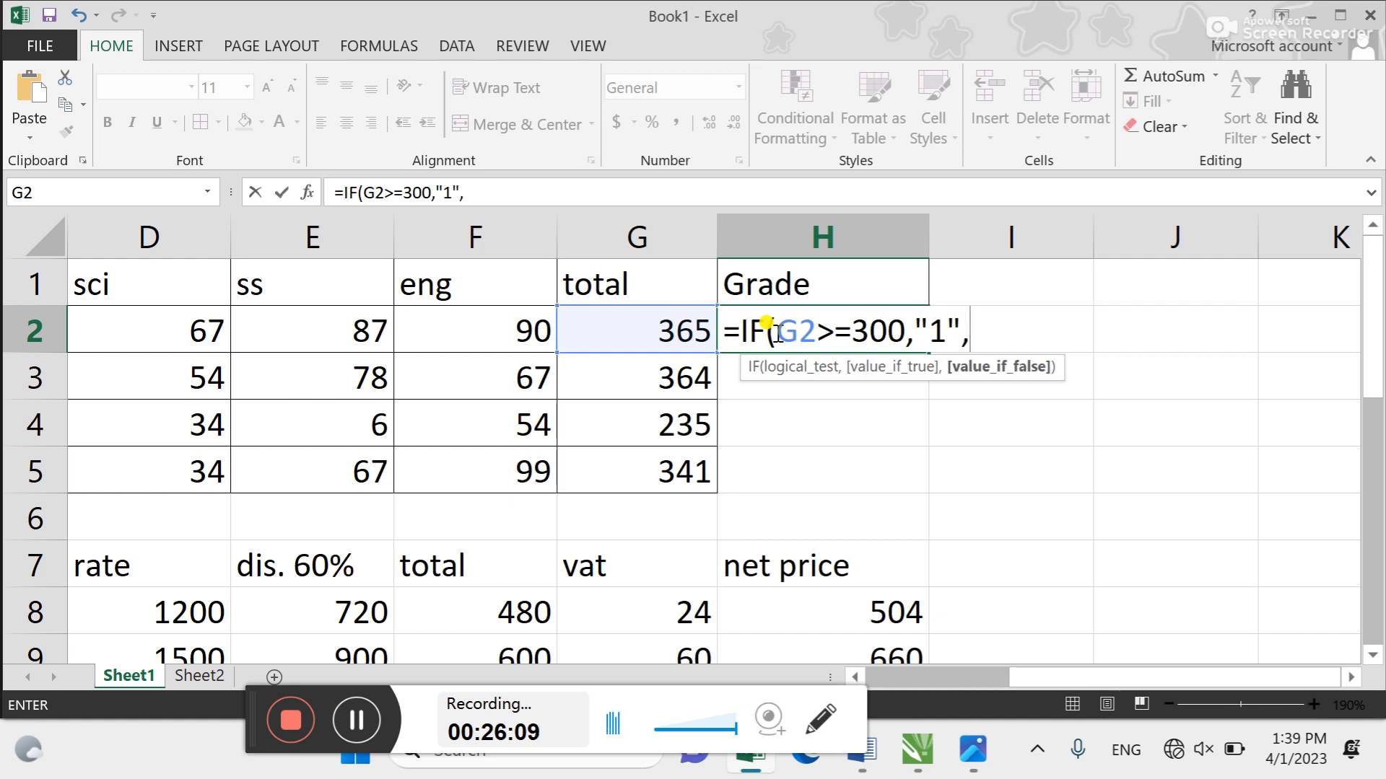
text(:)
key(BackSpace)
text("0")
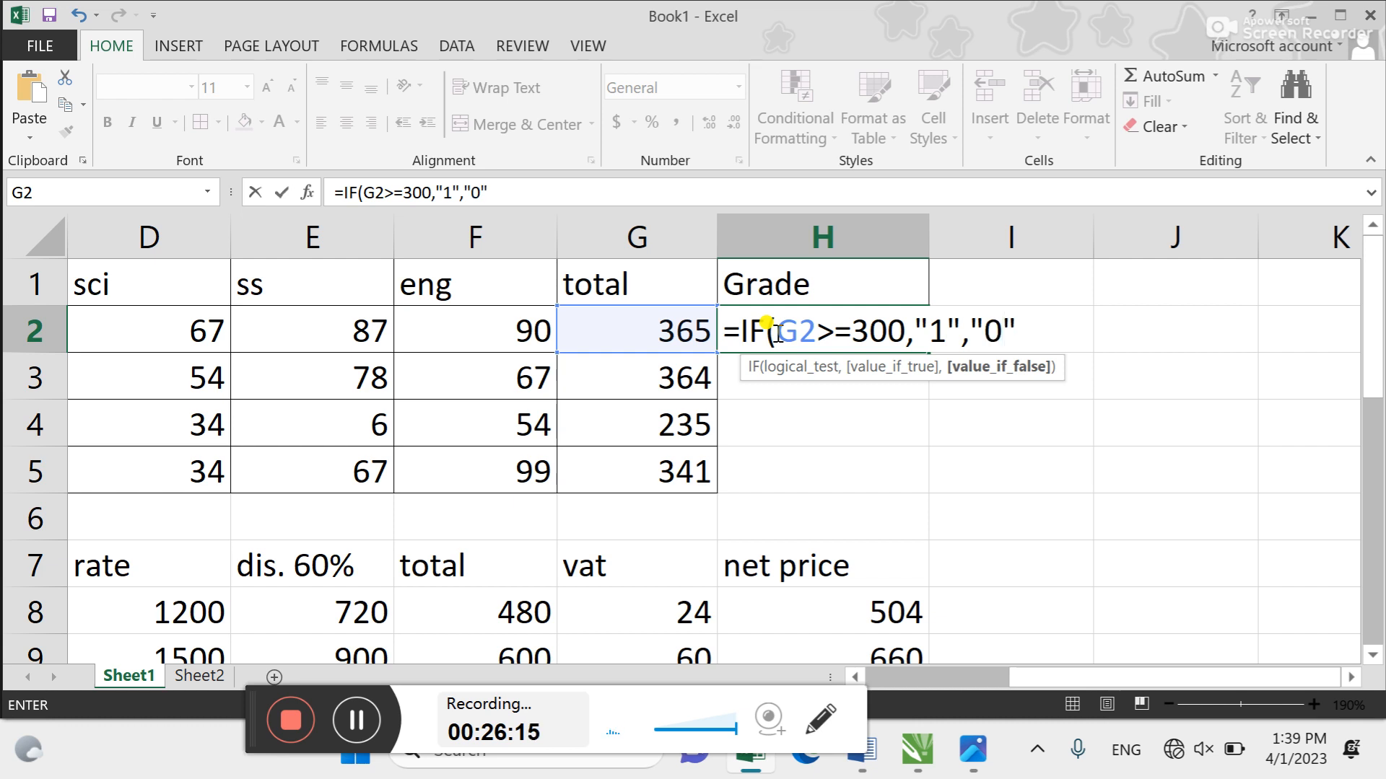
text())
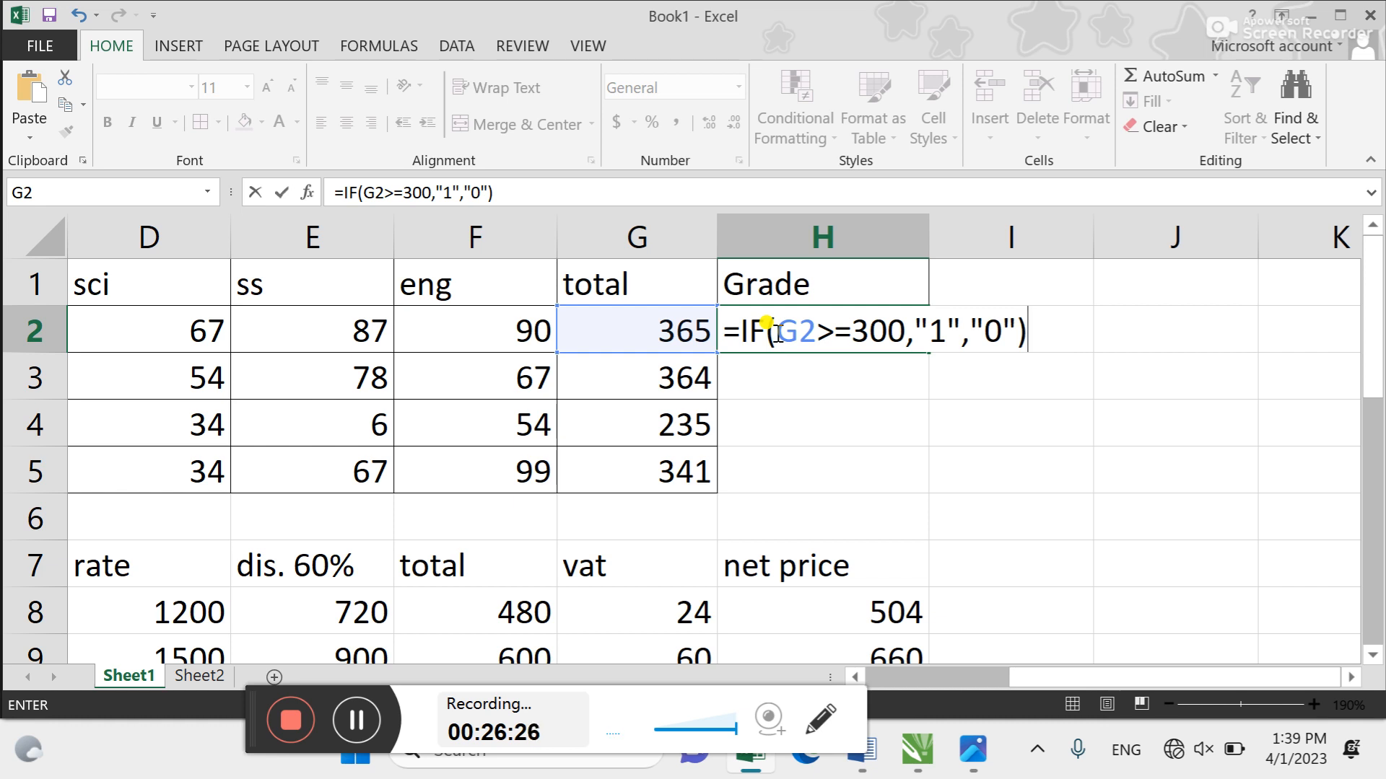
key(Return)
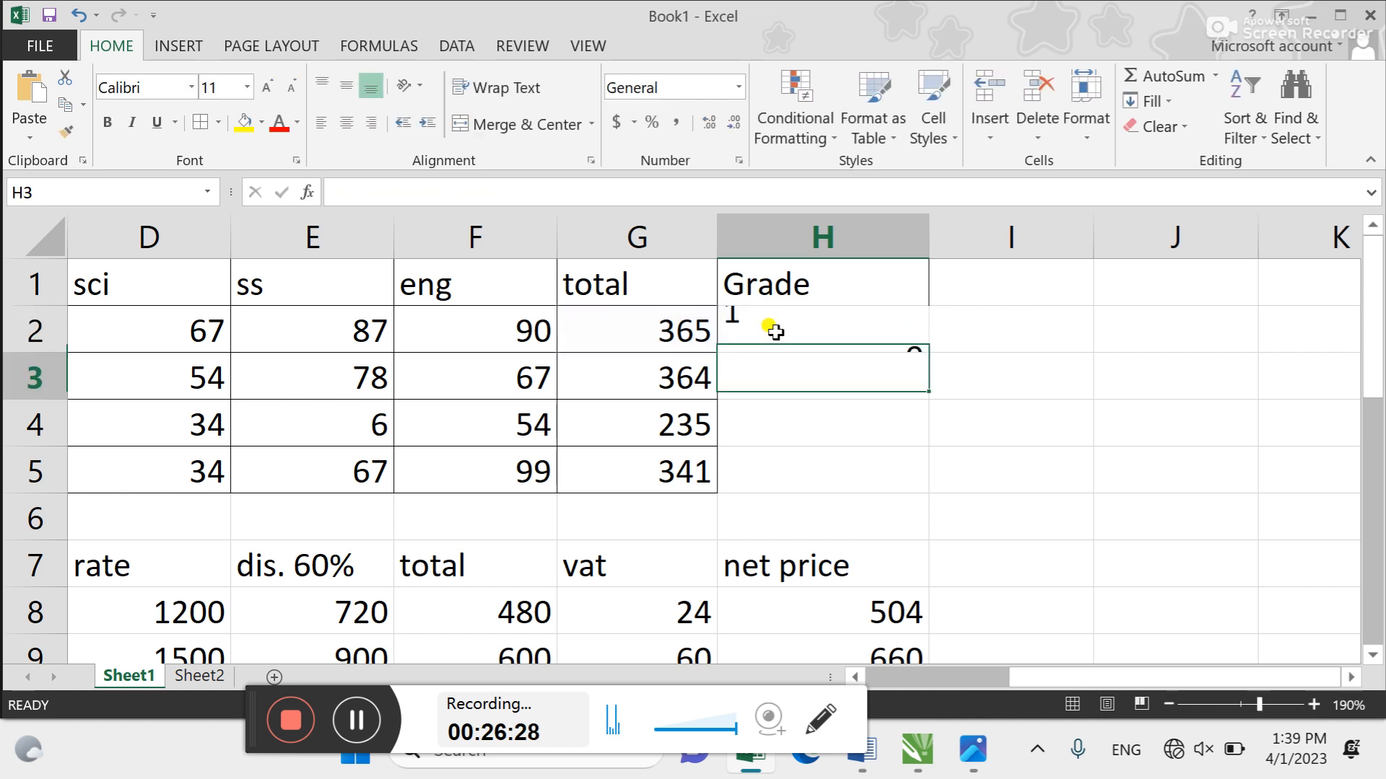
click(772, 329)
drag(926, 351, 915, 498)
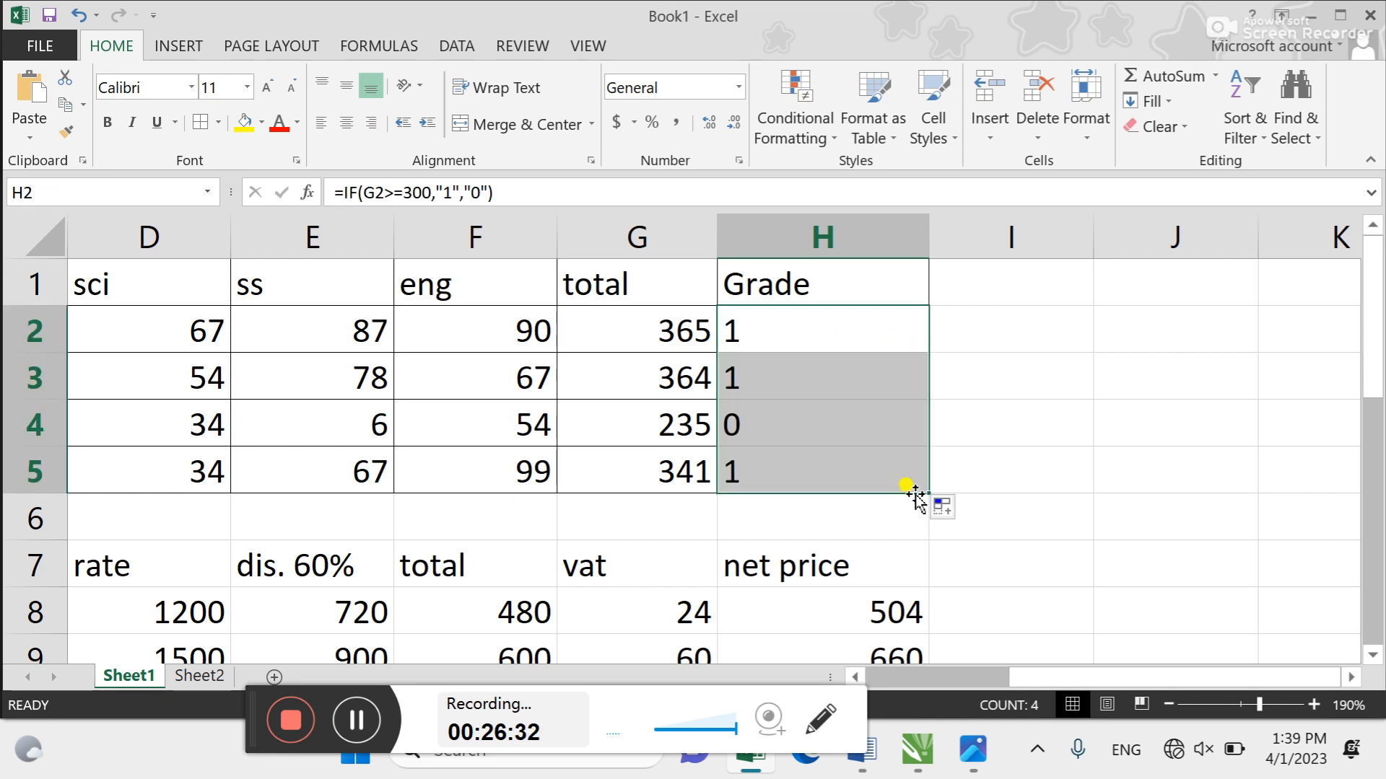
Remove the quotation marks around both results in H2, making the formula =IF(G2>=300,1,0)
double_click(848, 324)
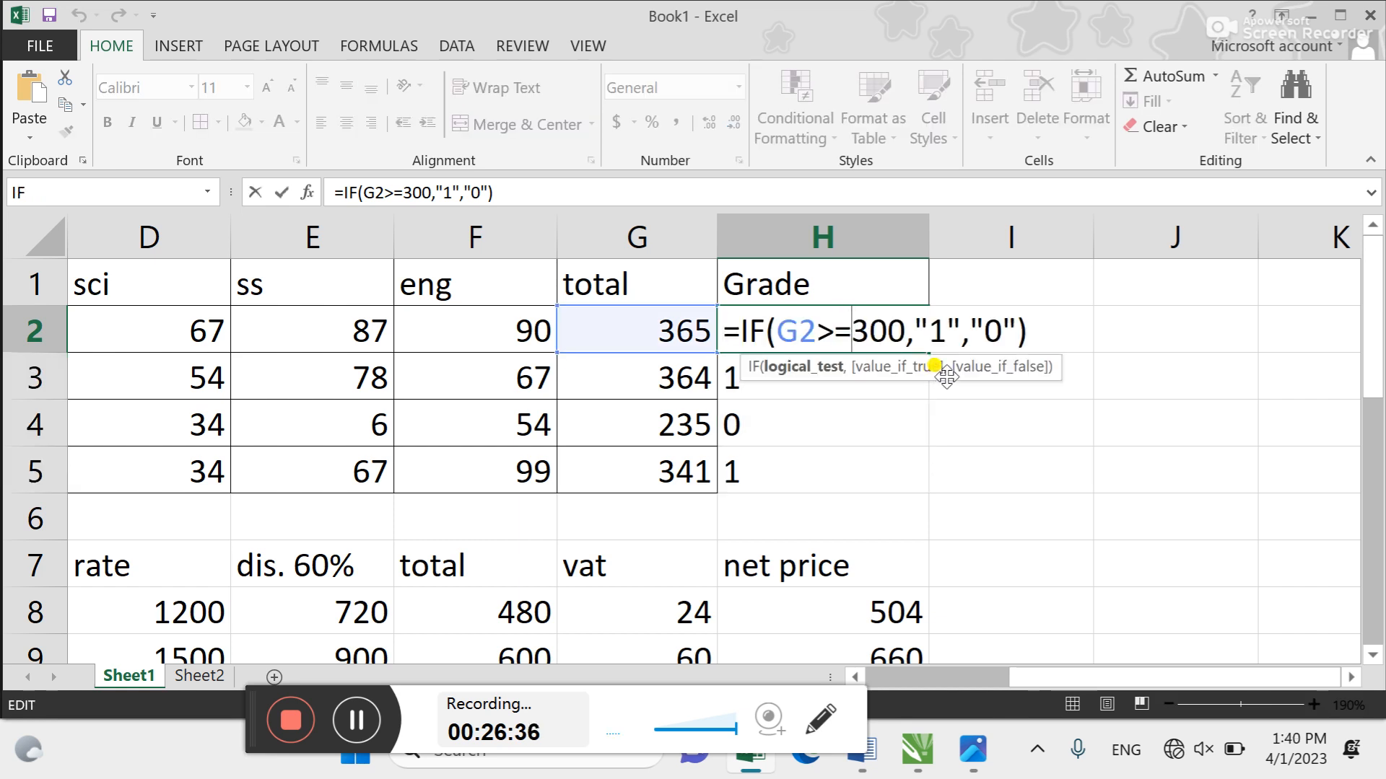
key(Right)
key(Right)
key(Right)
key(Right)
key(Delete)
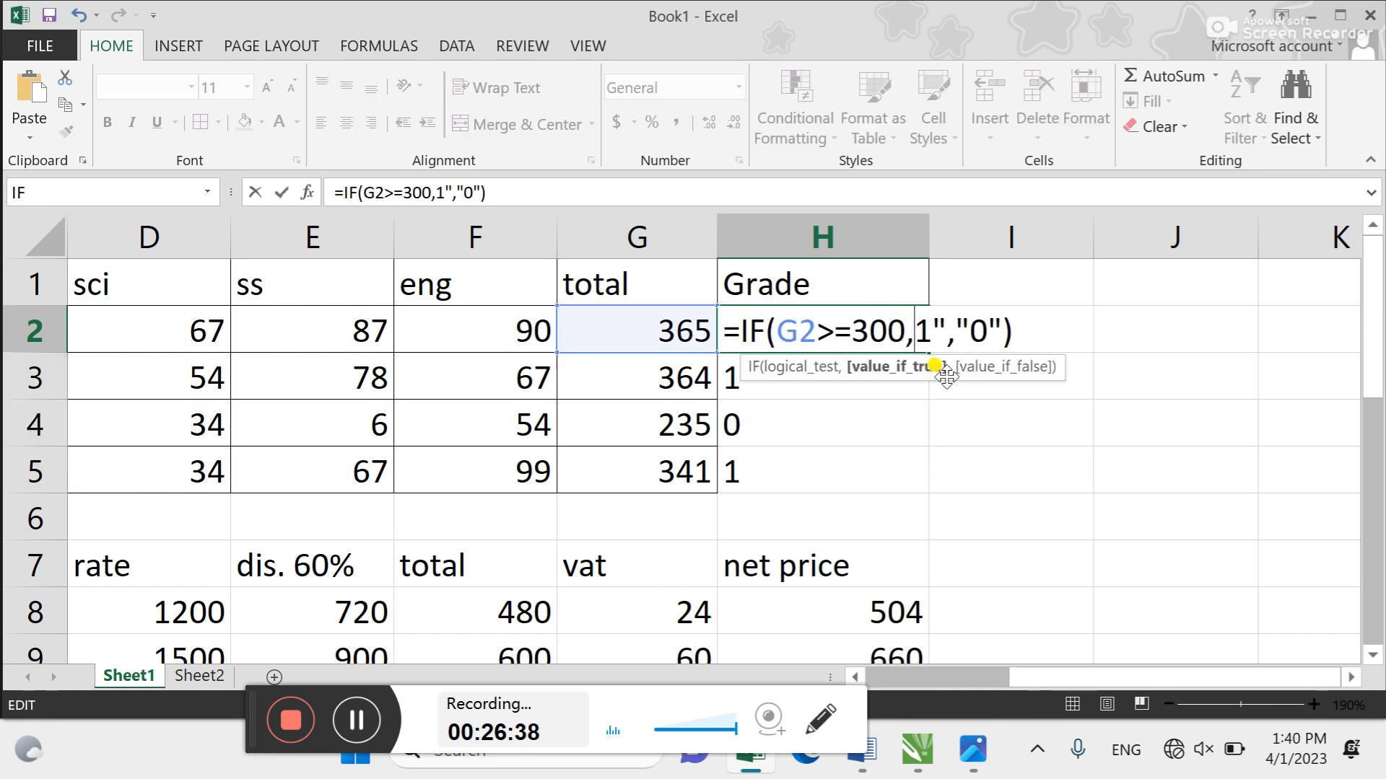
key(Right)
key(Delete)
key(Right)
key(Delete)
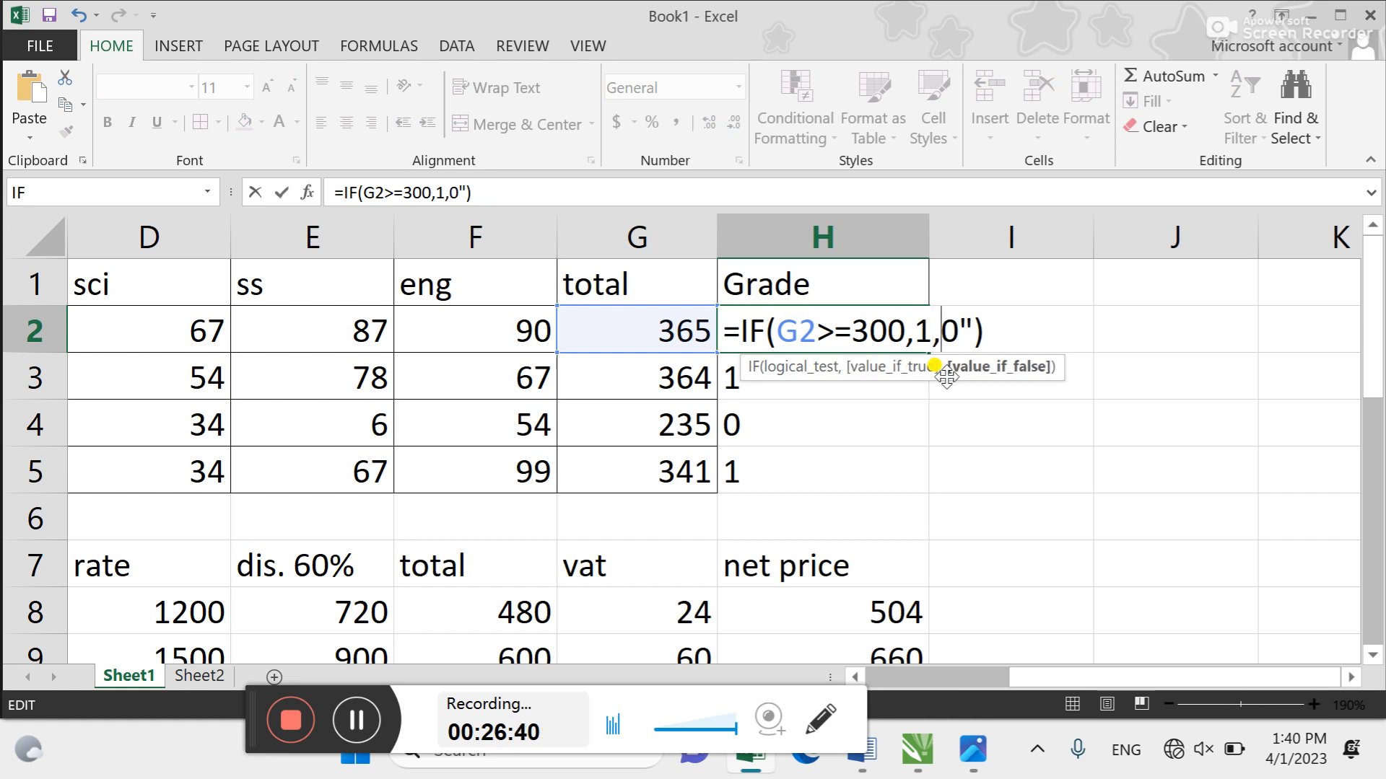
key(Right)
key(Right)
key(BackSpace)
key(Return)
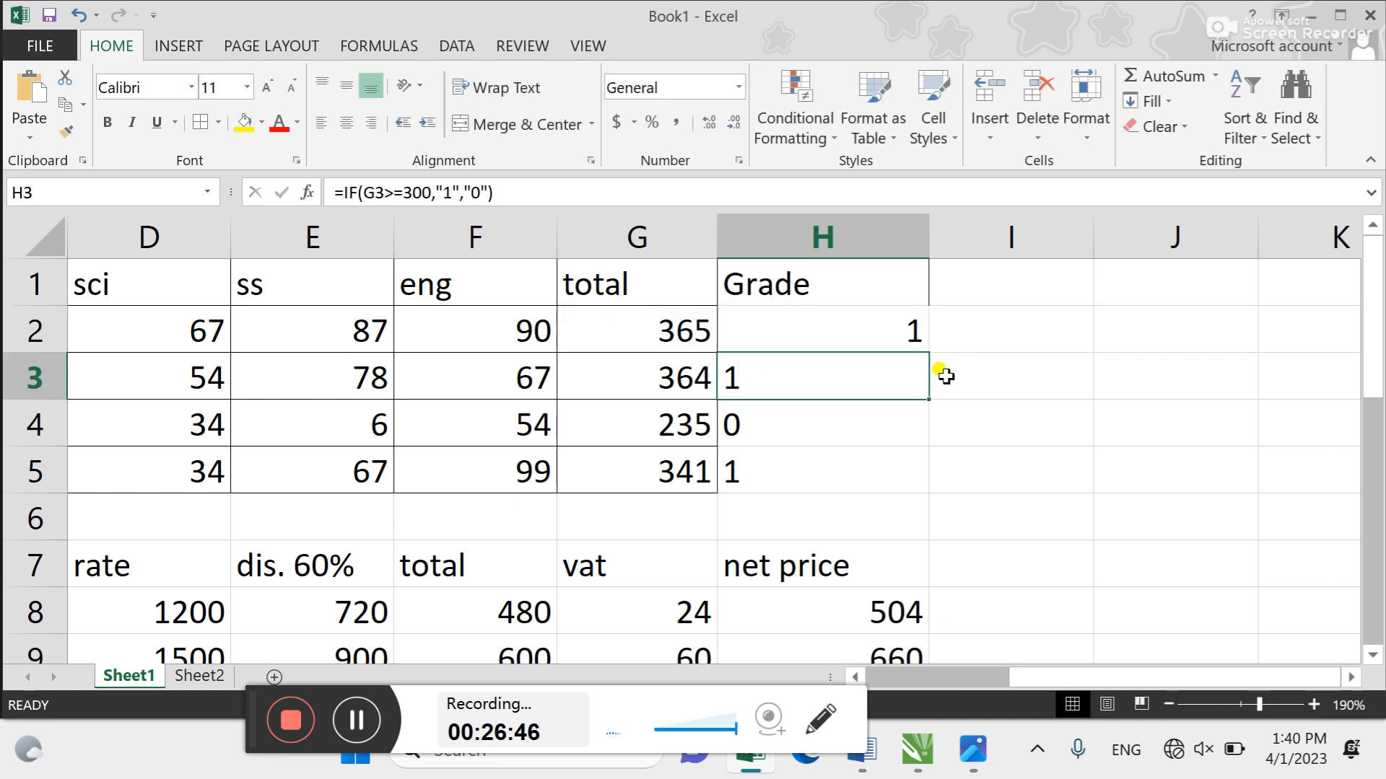
Copy the unquoted grade formula from H2 down to H5 and review the Grade column against the totals
key(Up)
drag(927, 356, 932, 485)
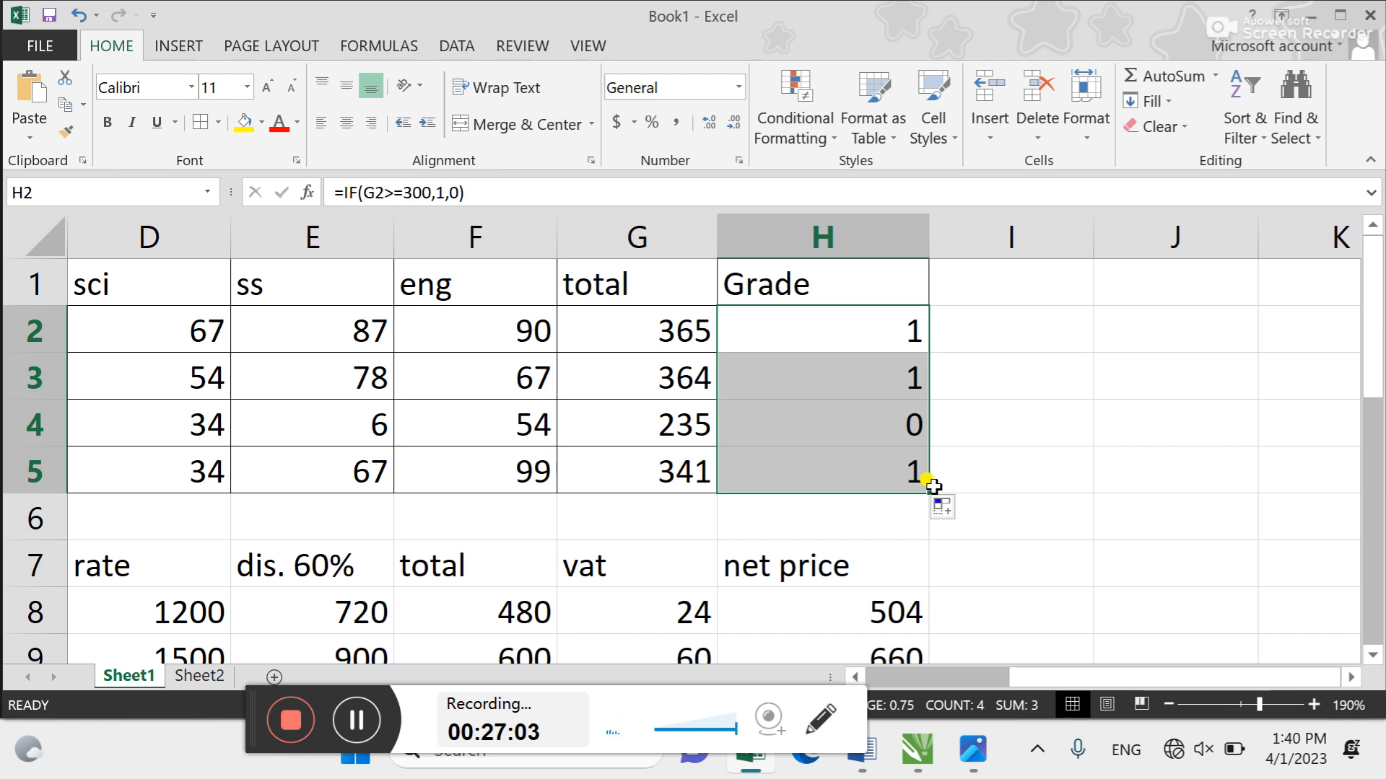
click(905, 322)
drag(905, 322, 897, 473)
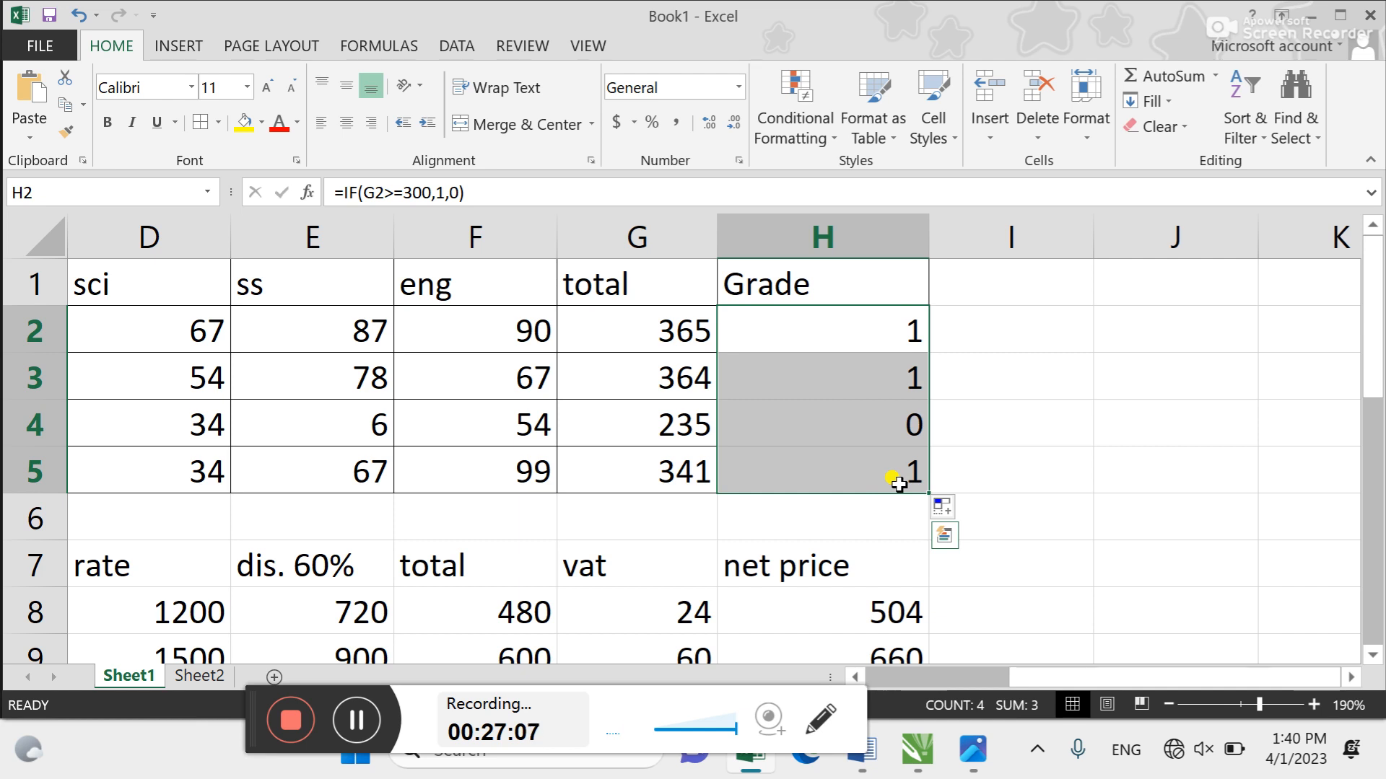
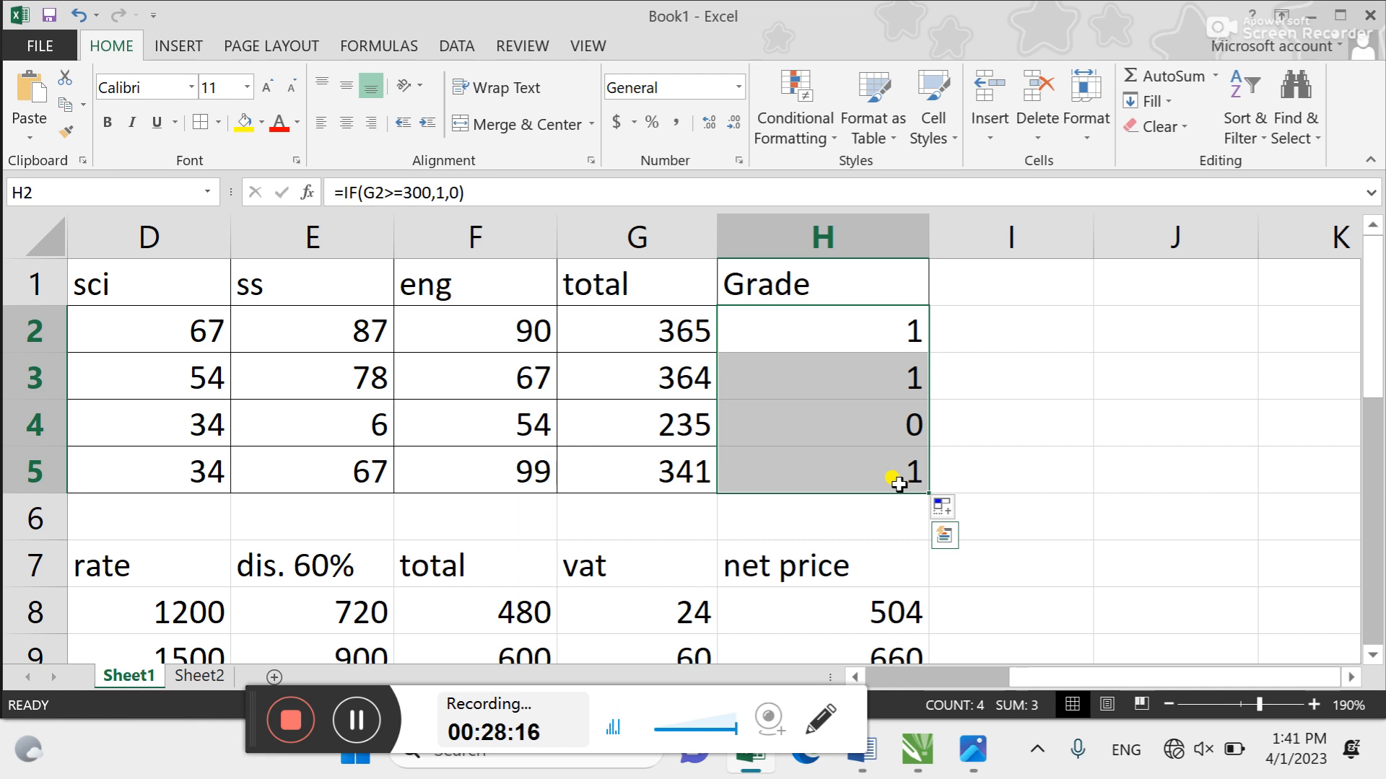
click(696, 466)
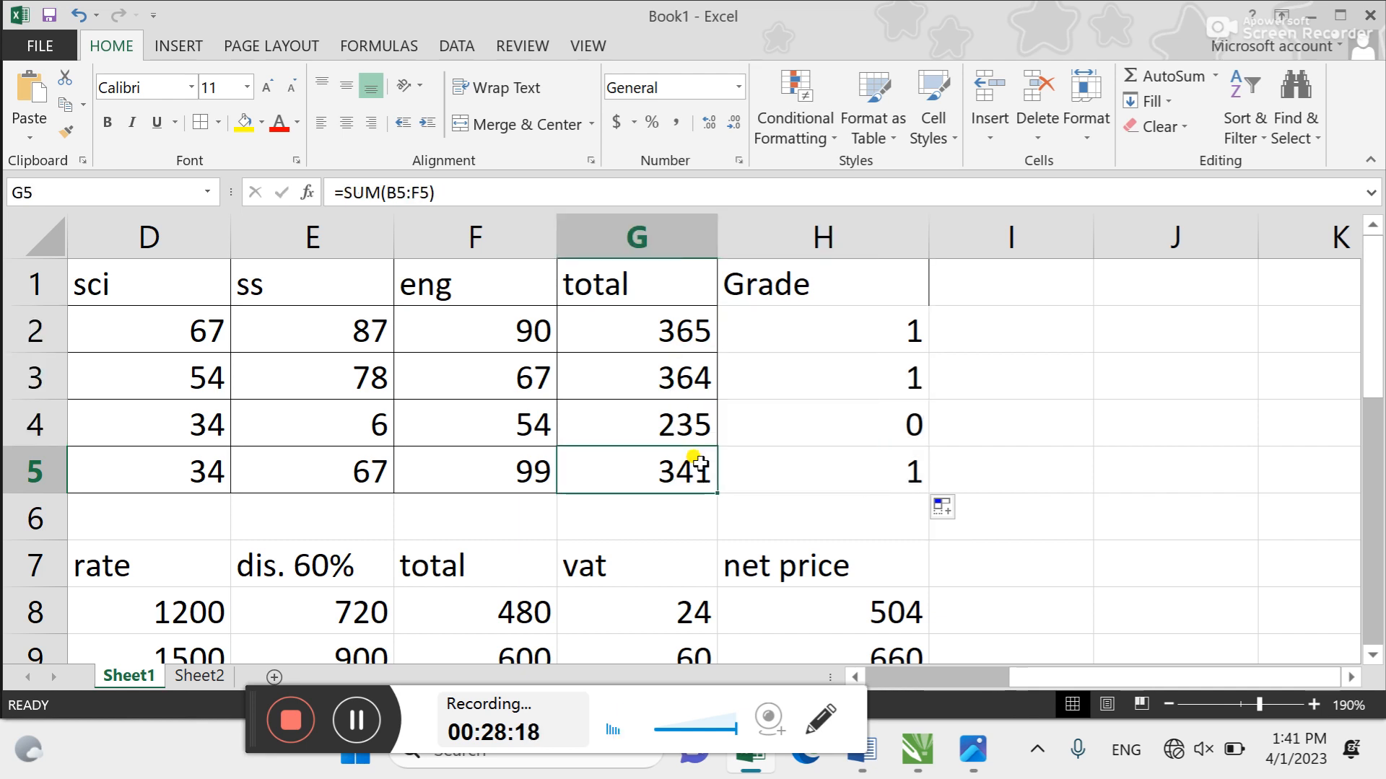
Prefix both IF results in H2 with the letter A, making them A1 and A0
double_click(878, 317)
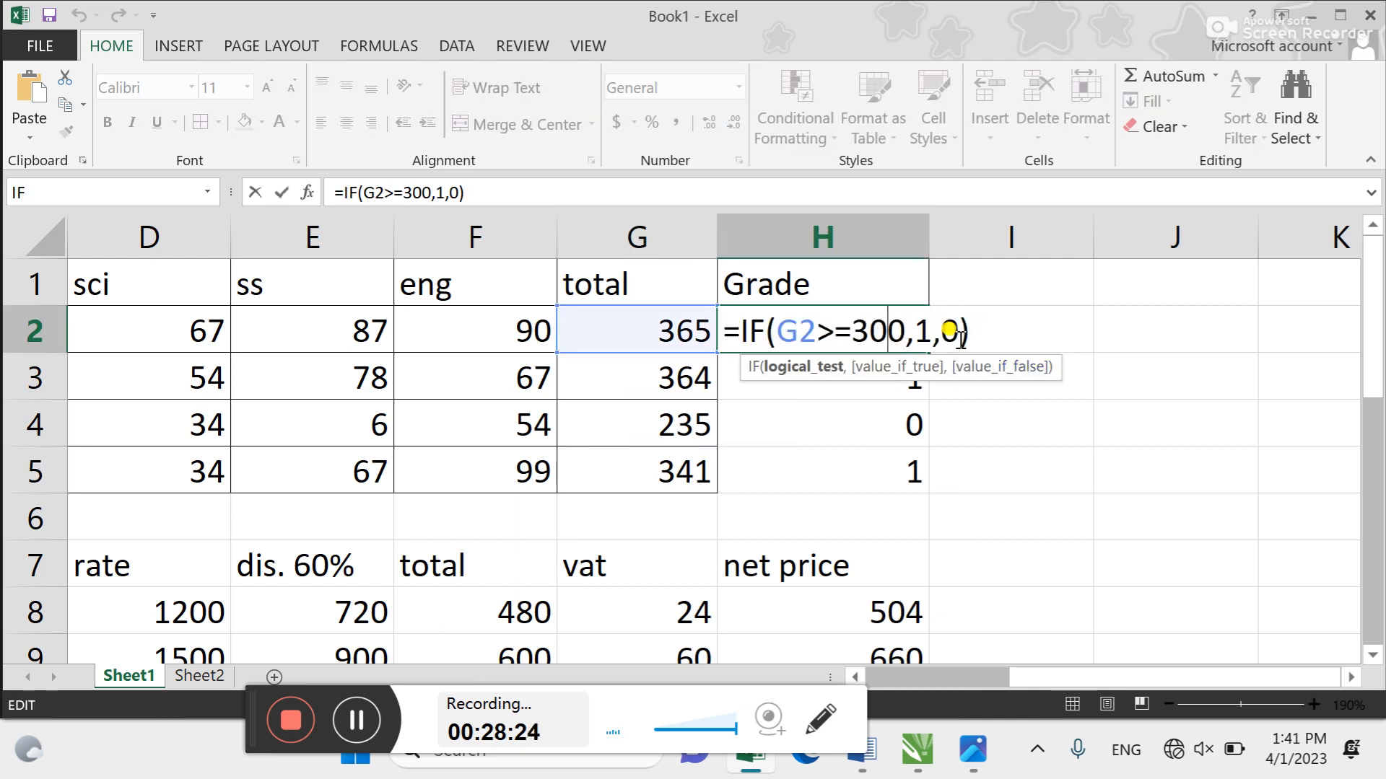
click(961, 337)
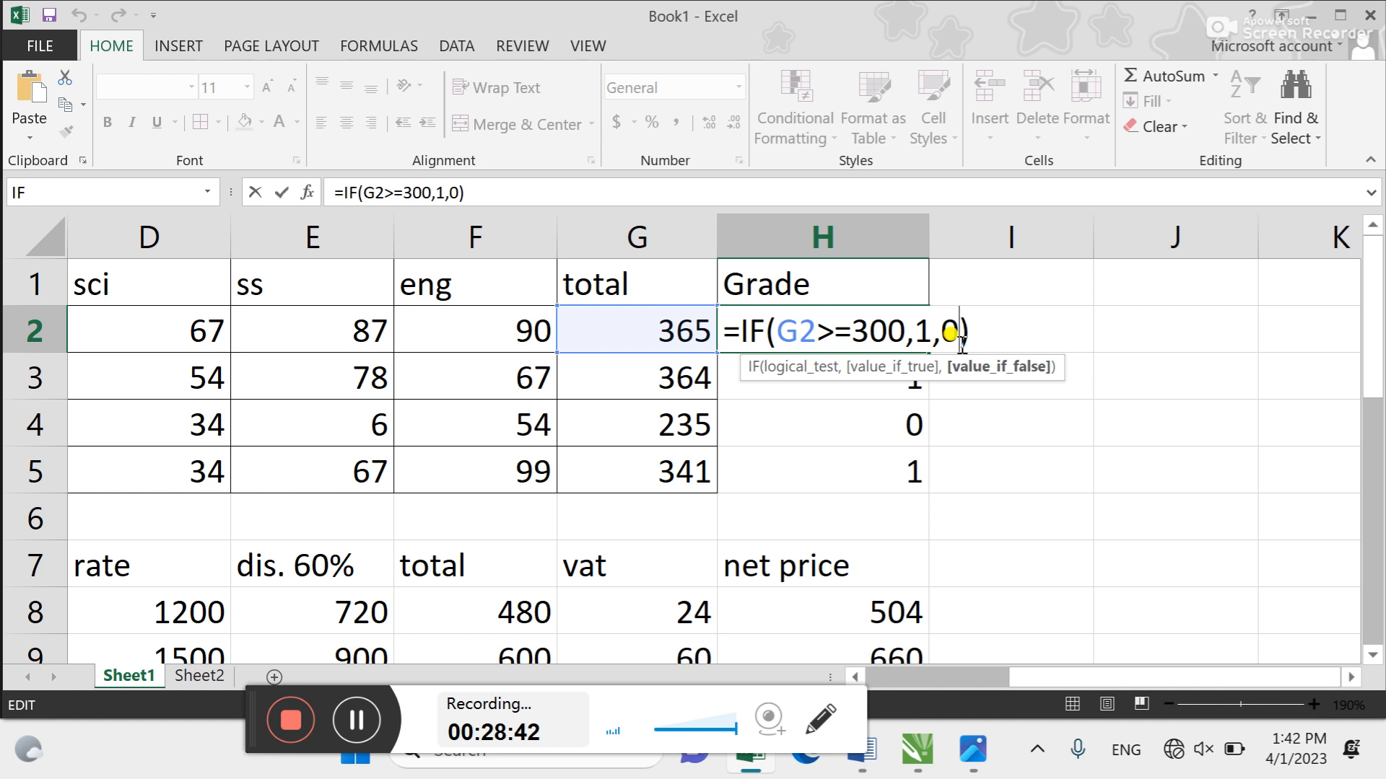
key(Left)
key(Left)
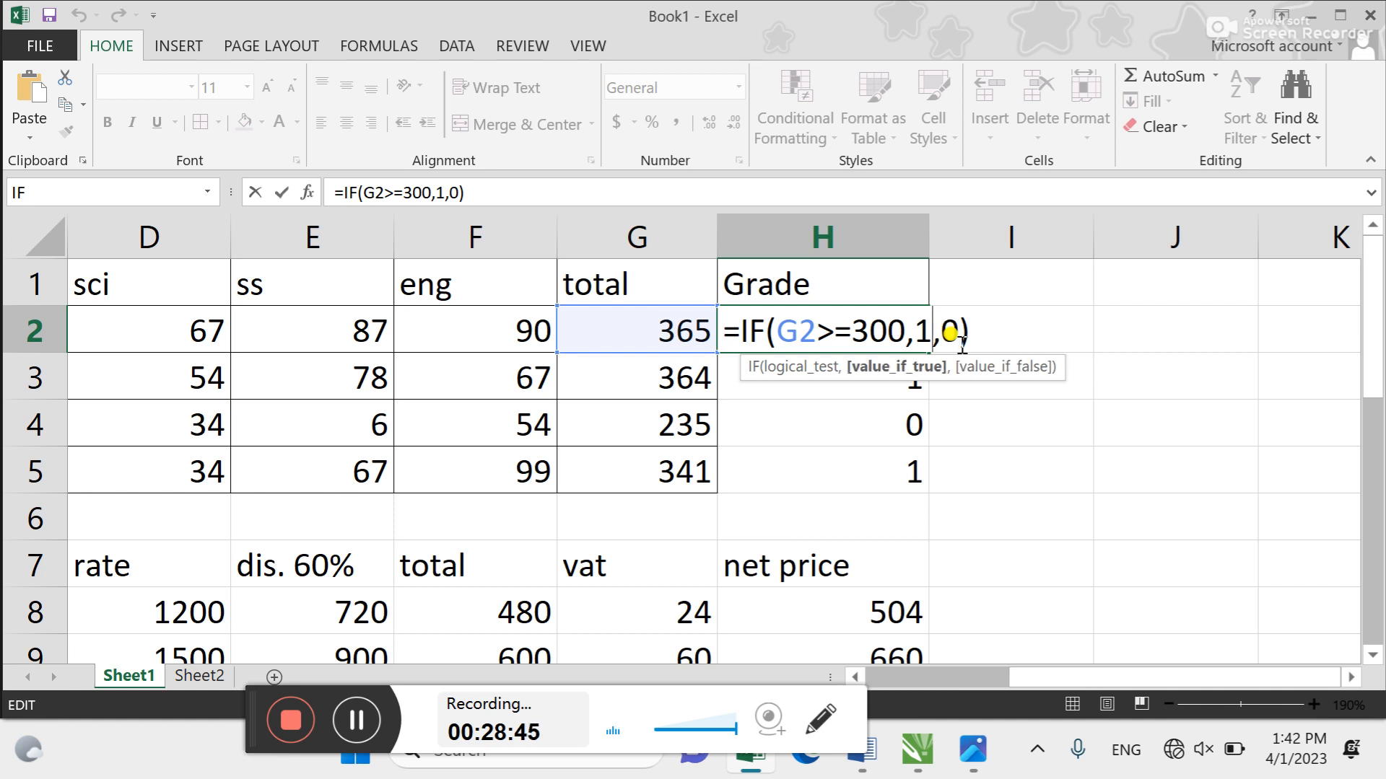
text(A)
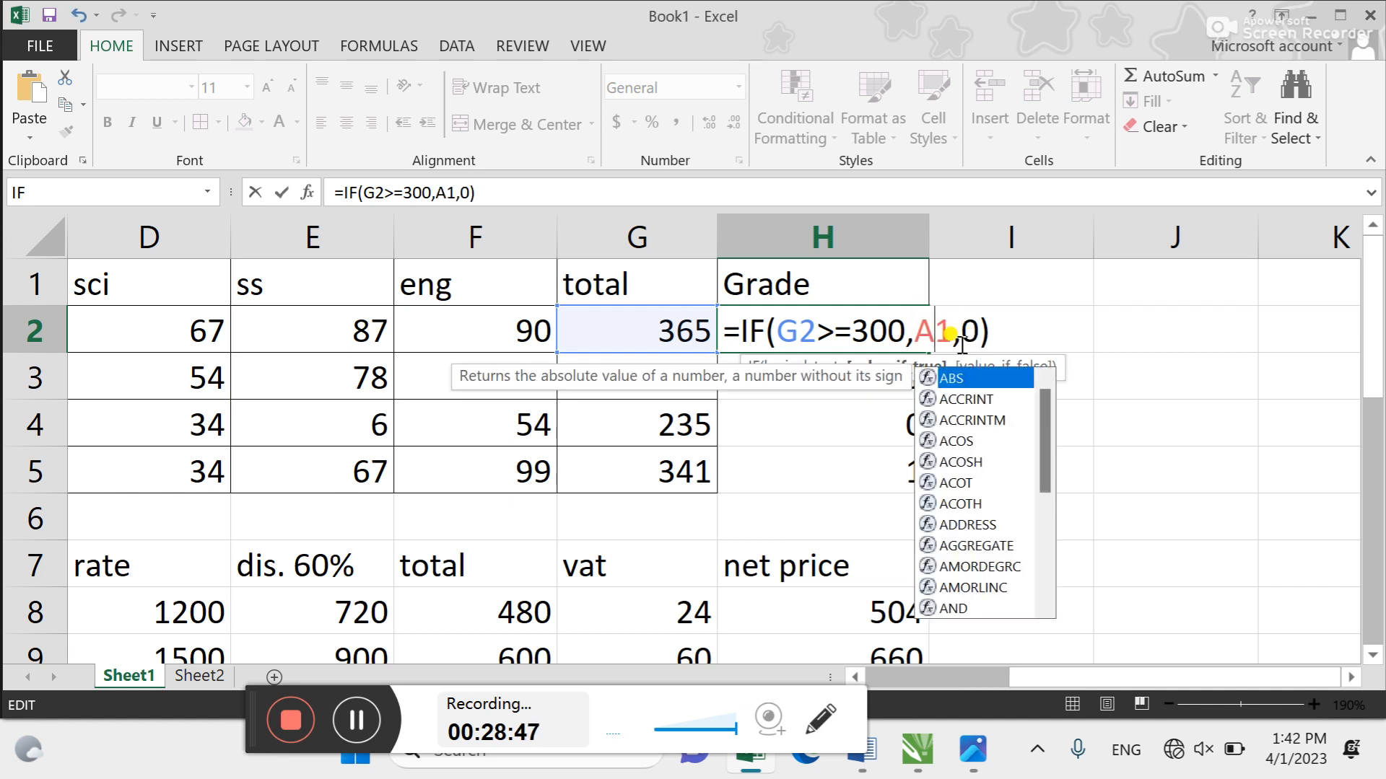
key(Right)
key(Right)
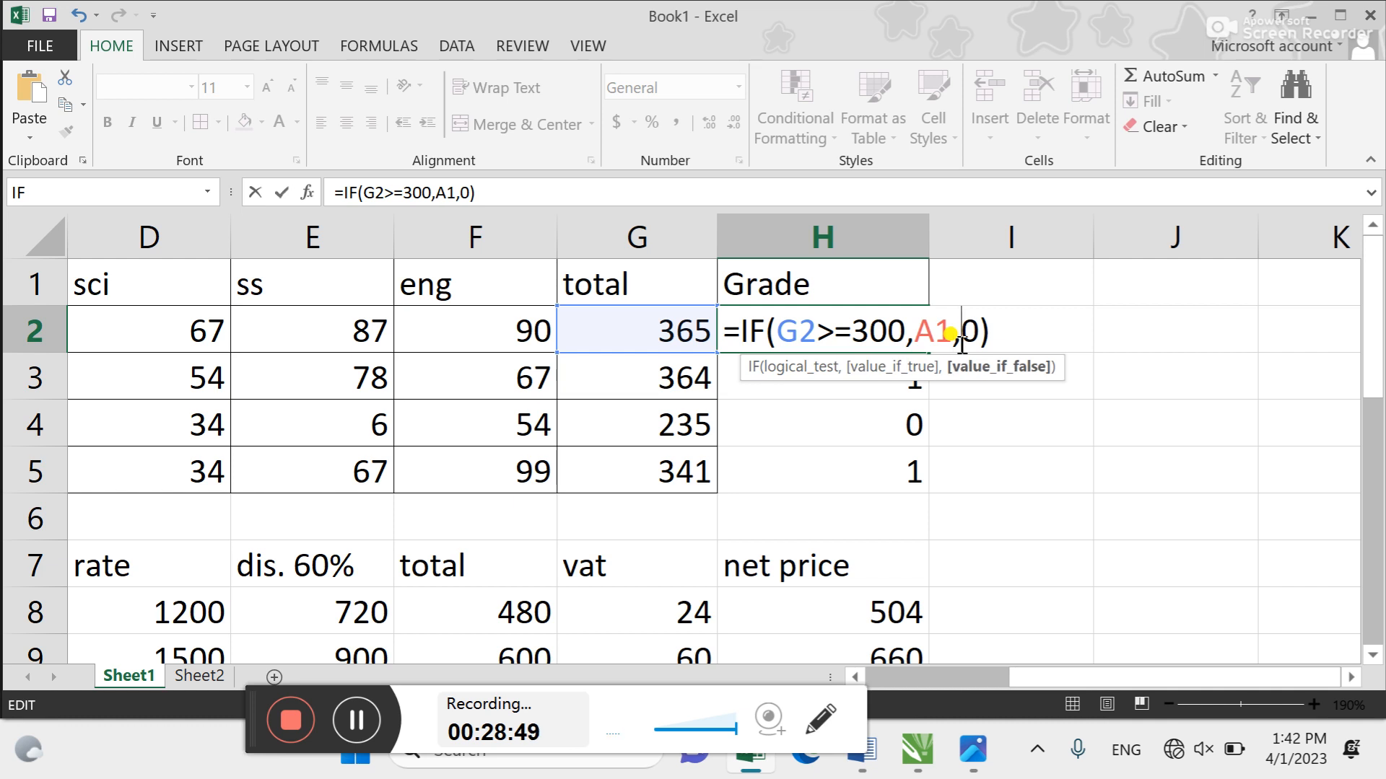
text(A)
key(Right)
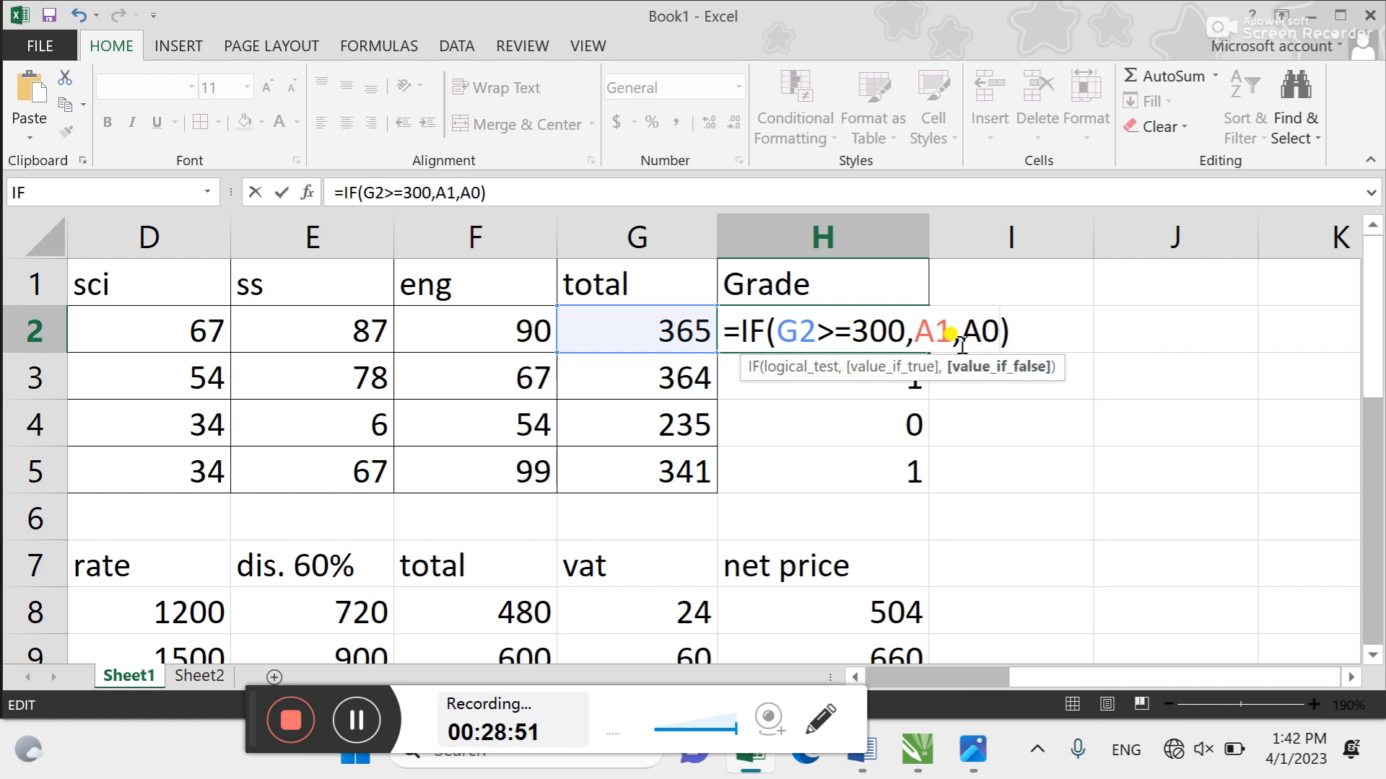
Enclose both IF results in H2 in quotation marks, as "A1" and "A0"
text(")
click(962, 345)
text(")
key(Left)
key(Left)
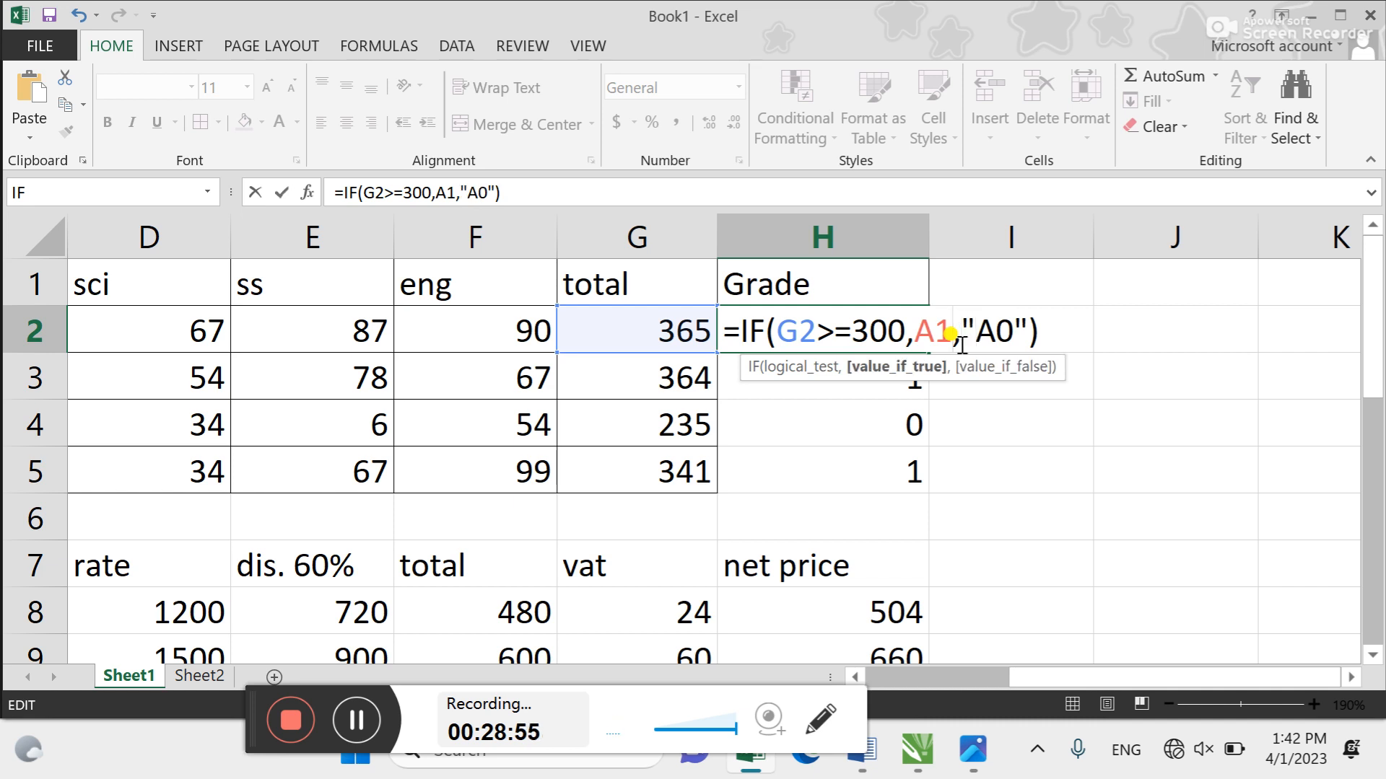
text(")
key(Left)
key(Left)
text(")
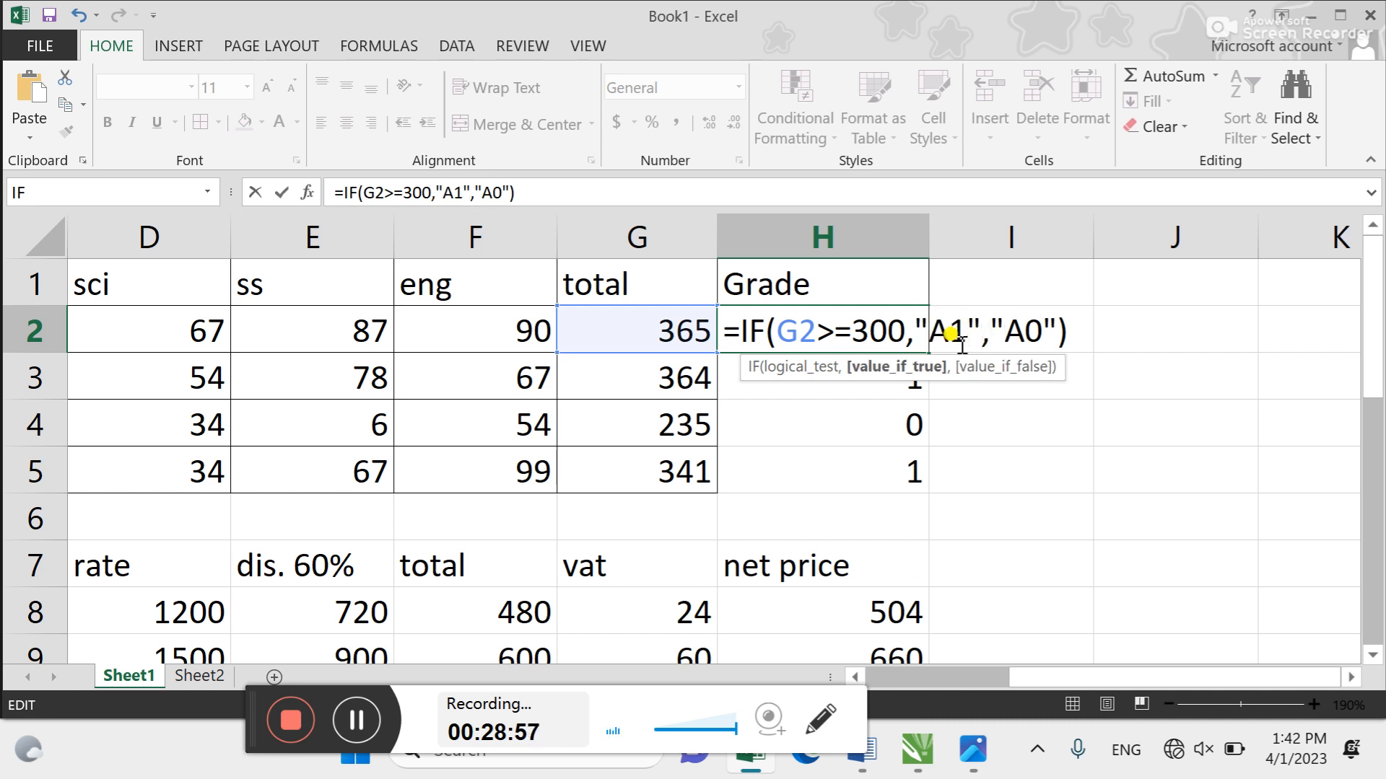
Change the value-if-true result in H2's IF formula to "grade-1"
key(Delete)
text(gr)
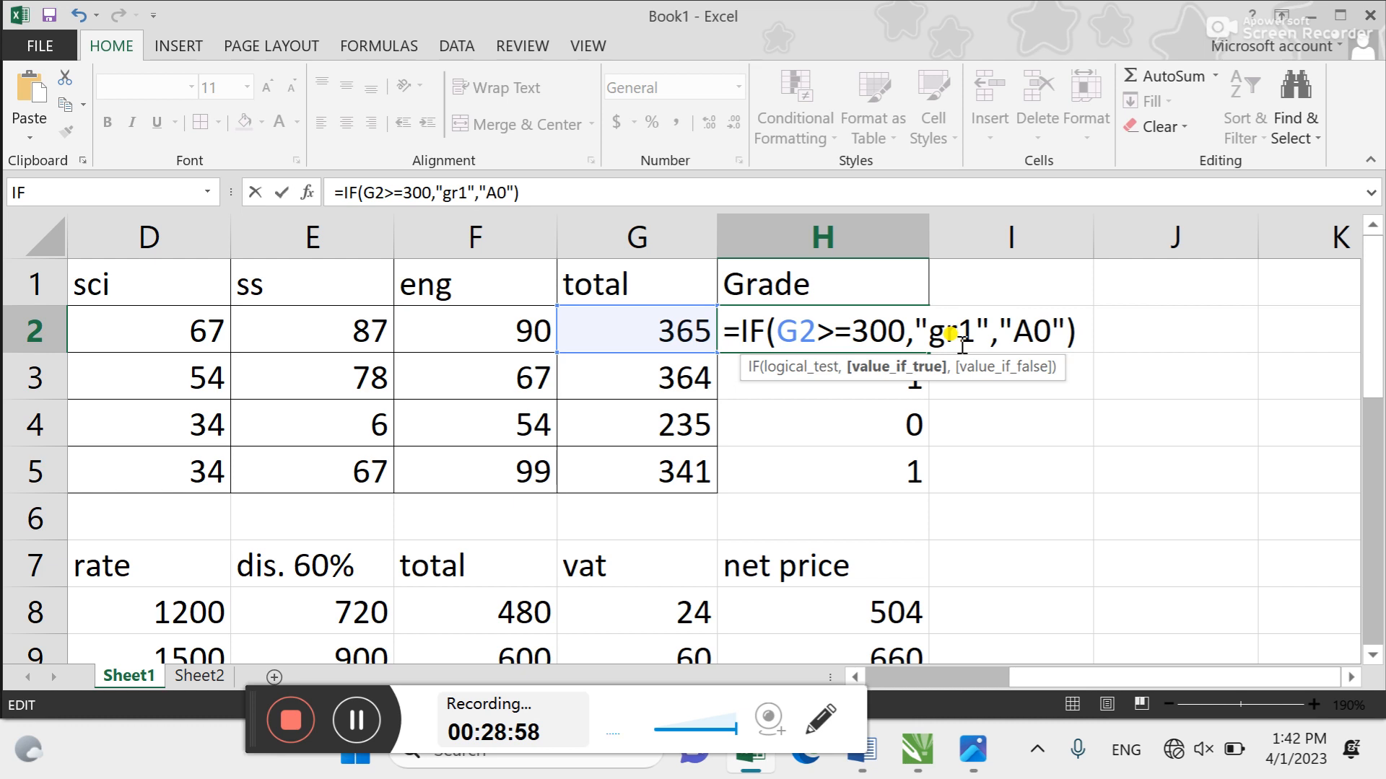
text(ade-)
key(Right)
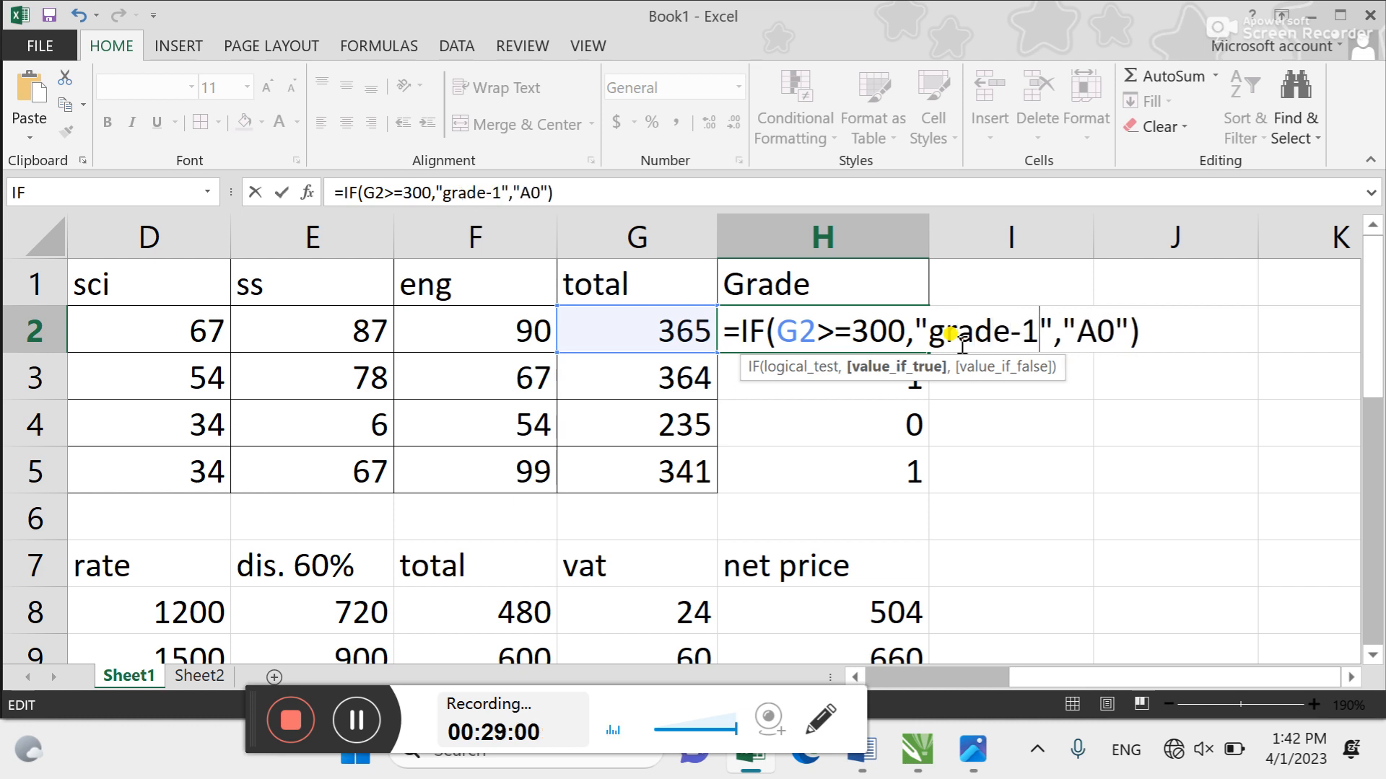
Change the value-if-false result in H2 to "grade-0", completing =IF(G2>=300,"grade-1","grade-0")
key(Right)
key(Right)
key(Right)
key(Right)
key(BackSpace)
text(f)
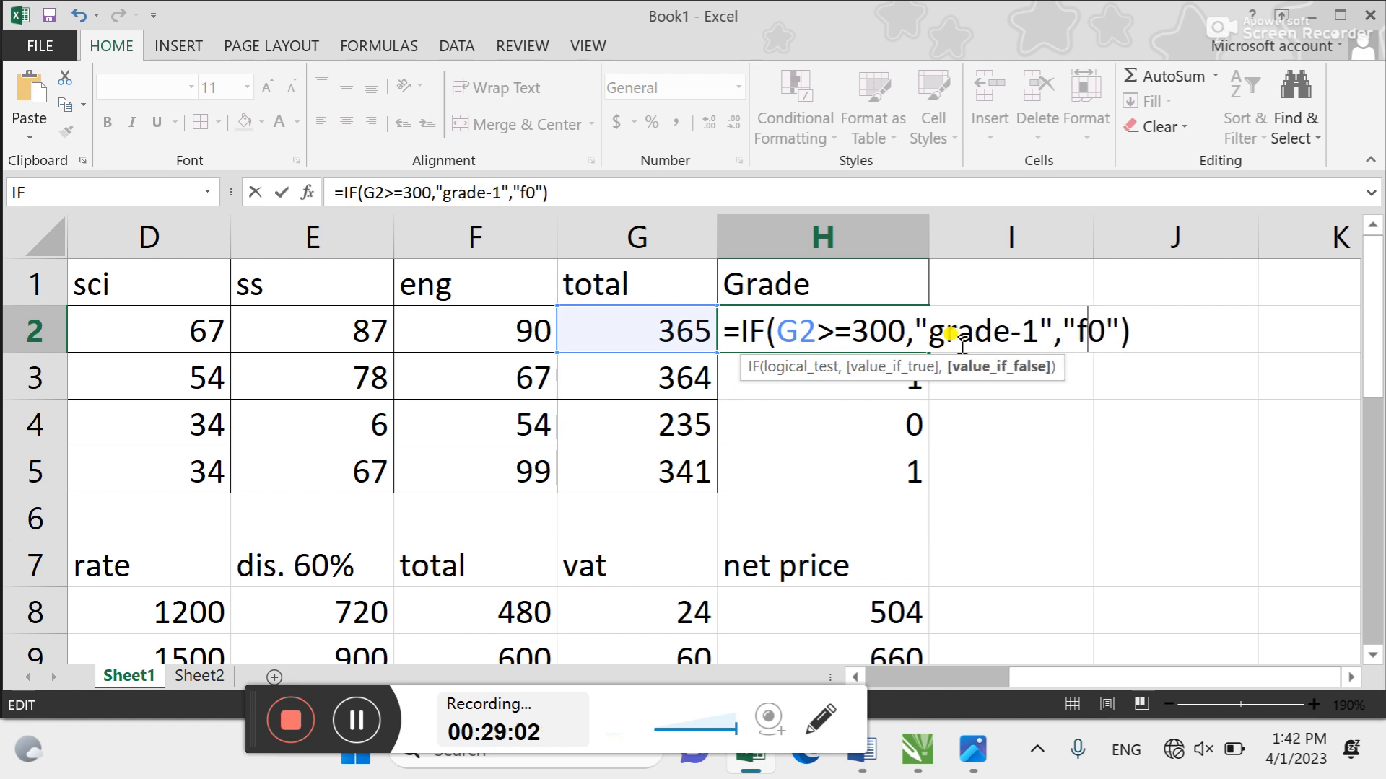
key(BackSpace)
text(grade)
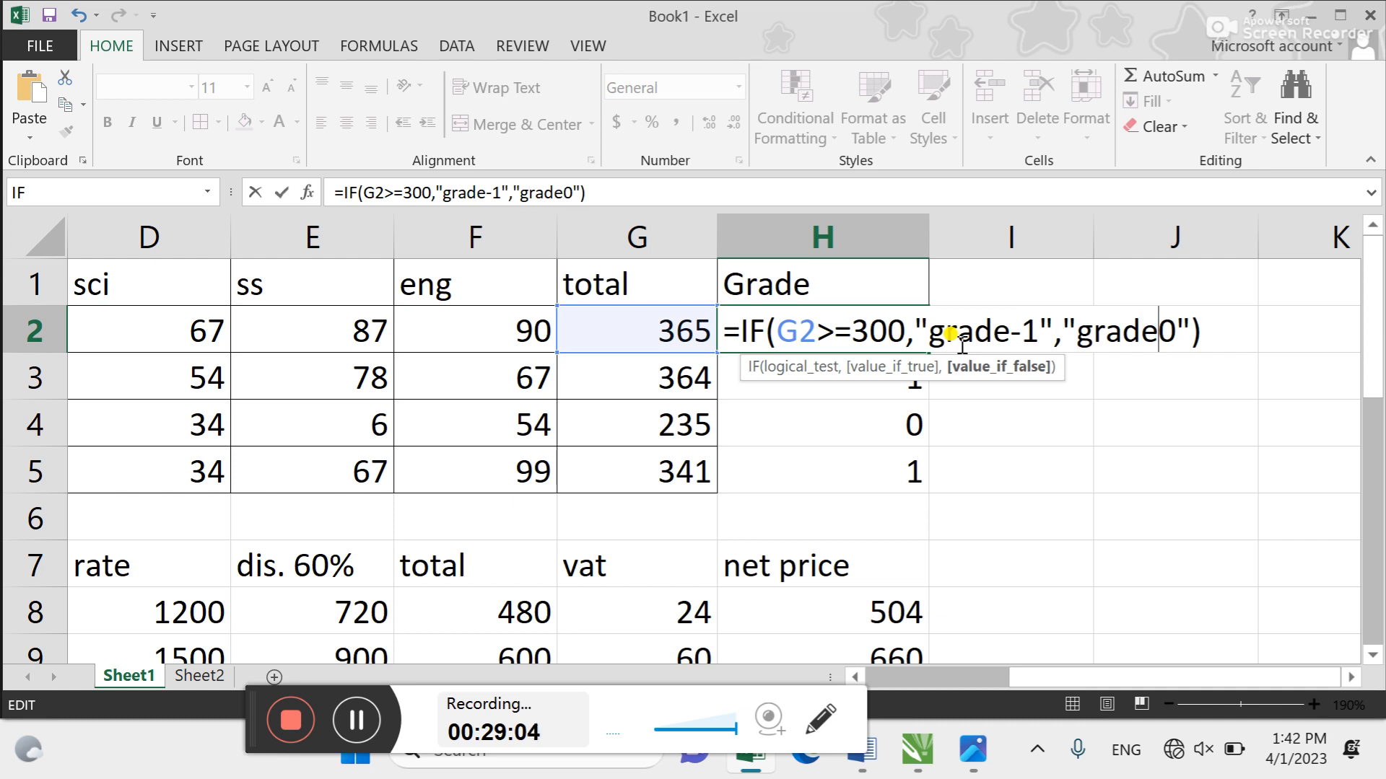
text(-)
key(Return)
key(Up)
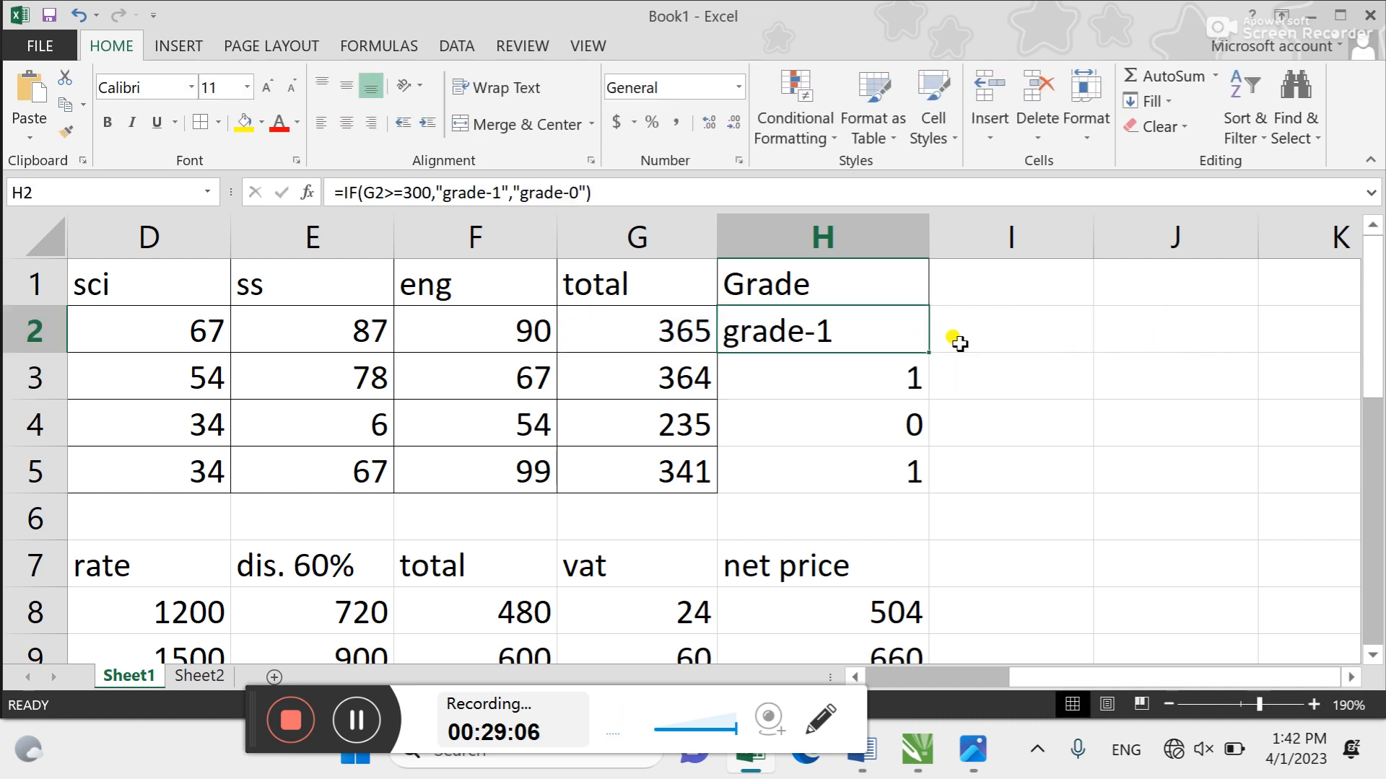
Copy the grade formula from H2 down to H5 and review its quoted text results
key(shift+Down)
key(shift+Down)
key(shift+Down)
key(ctrl+d)
double_click(884, 328)
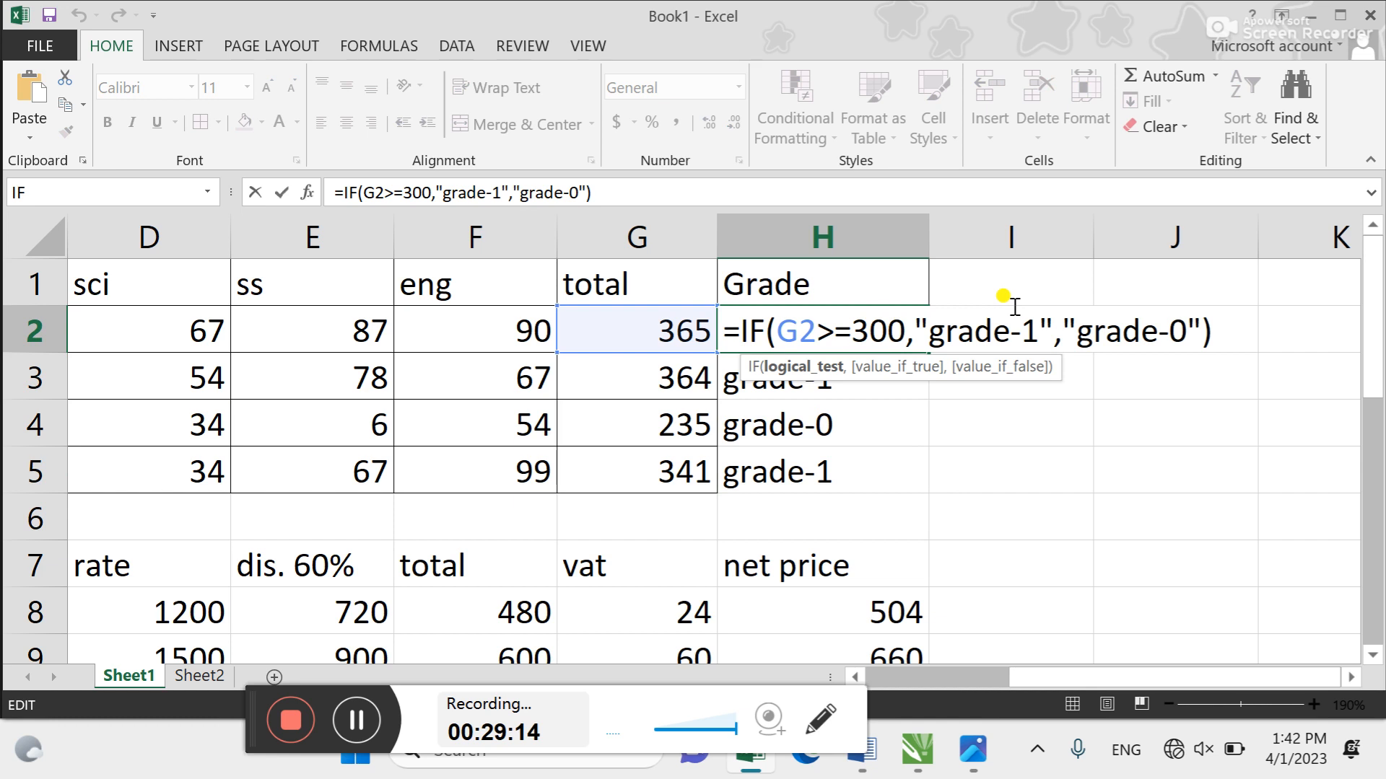
key(Return)
key(Up)
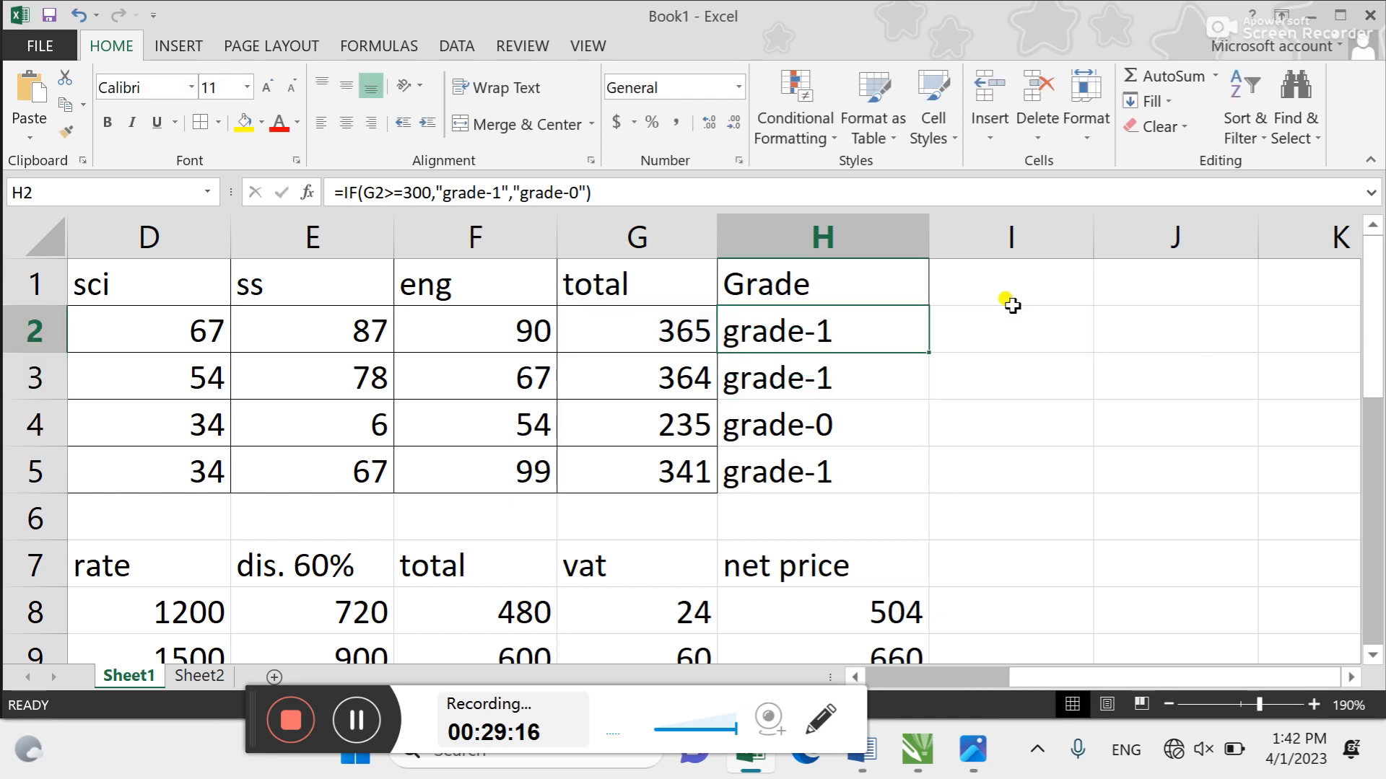
key(ctrl+shift+Down)
double_click(892, 332)
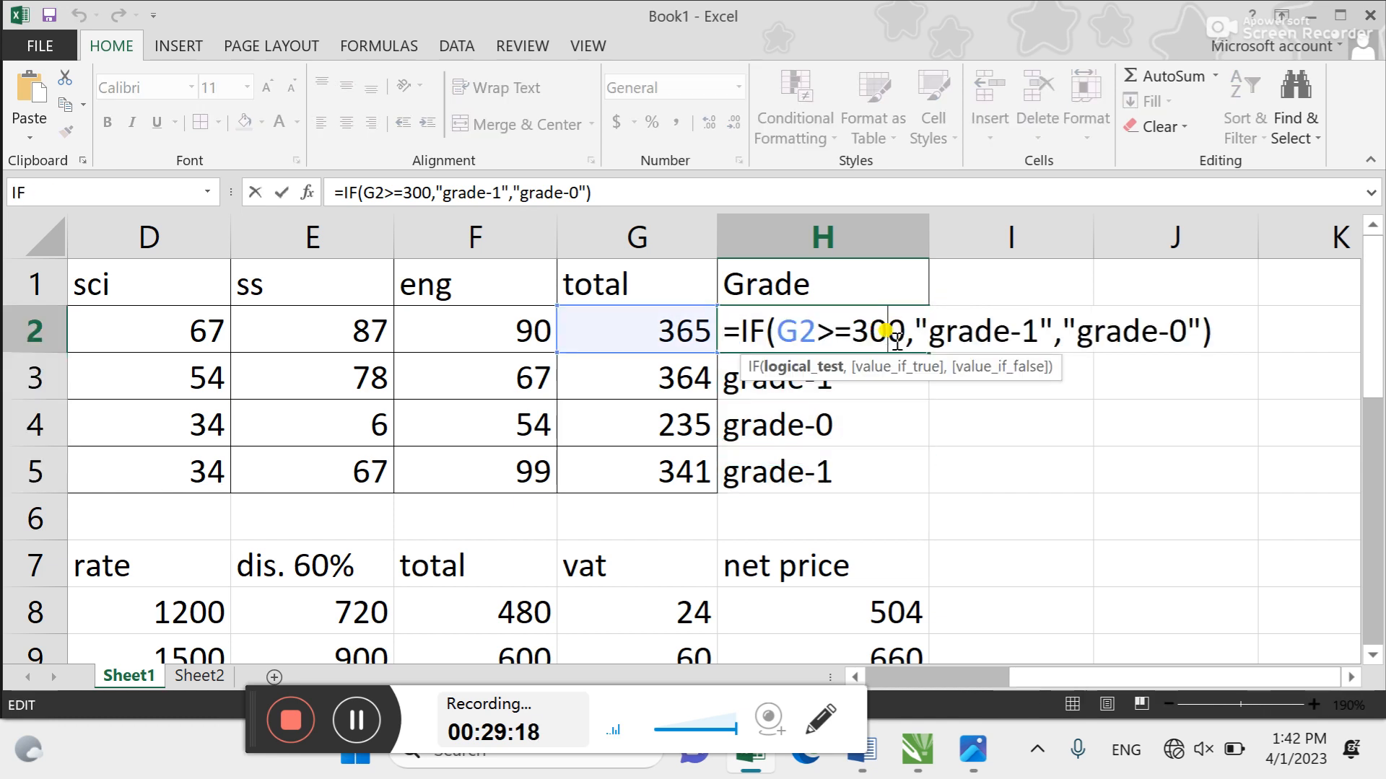
Switch to CPT 1-40 Exercise (4).pdf in the browser and examine the tables and instructions of Assignments 1 to 3
click(356, 720)
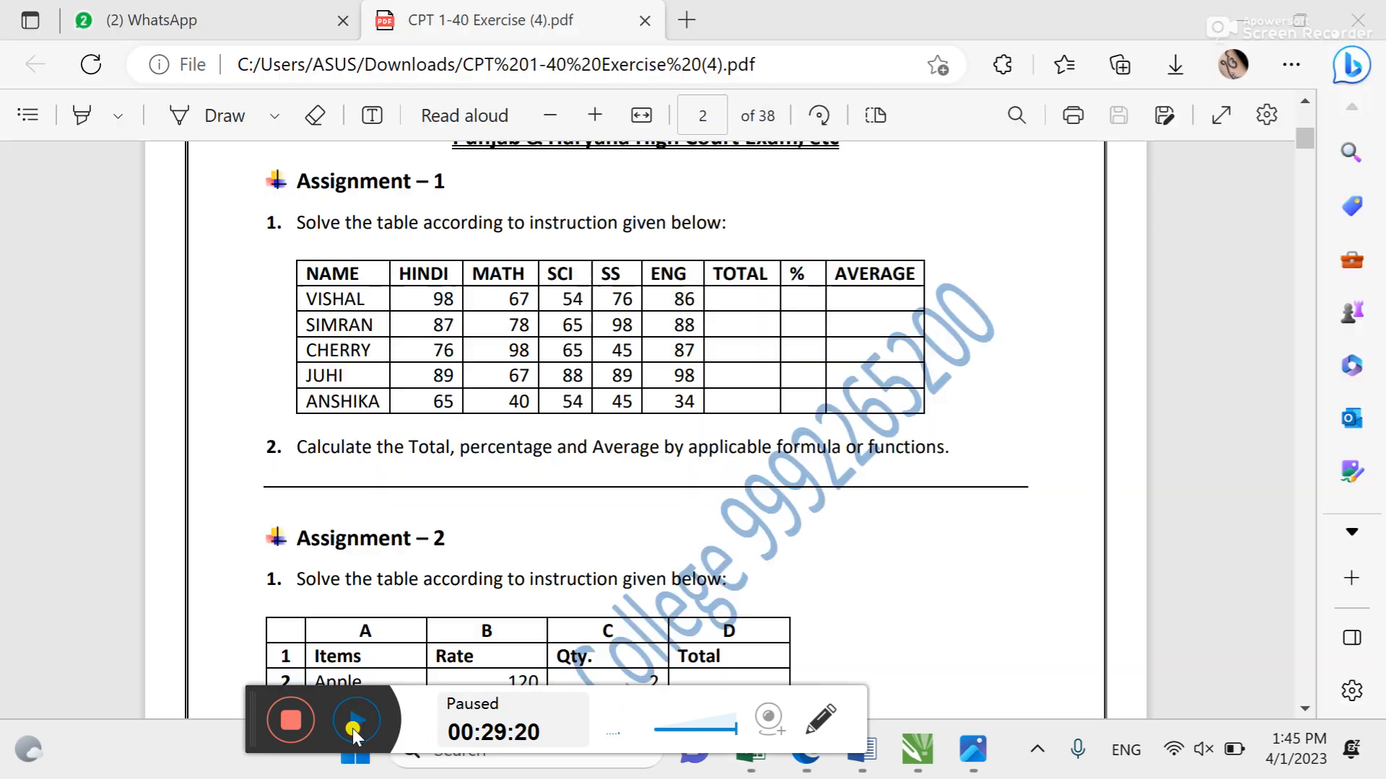
click(354, 723)
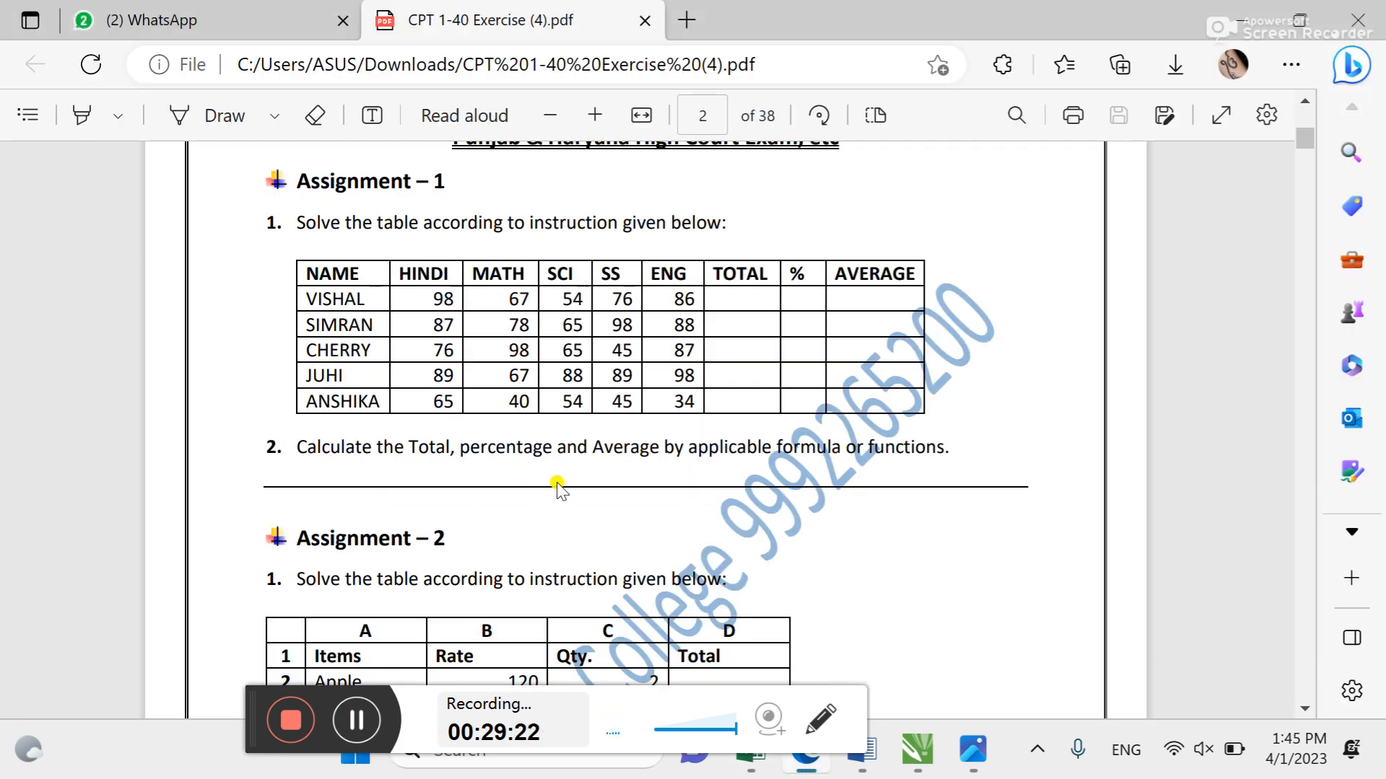
scroll(559, 487, up, 3)
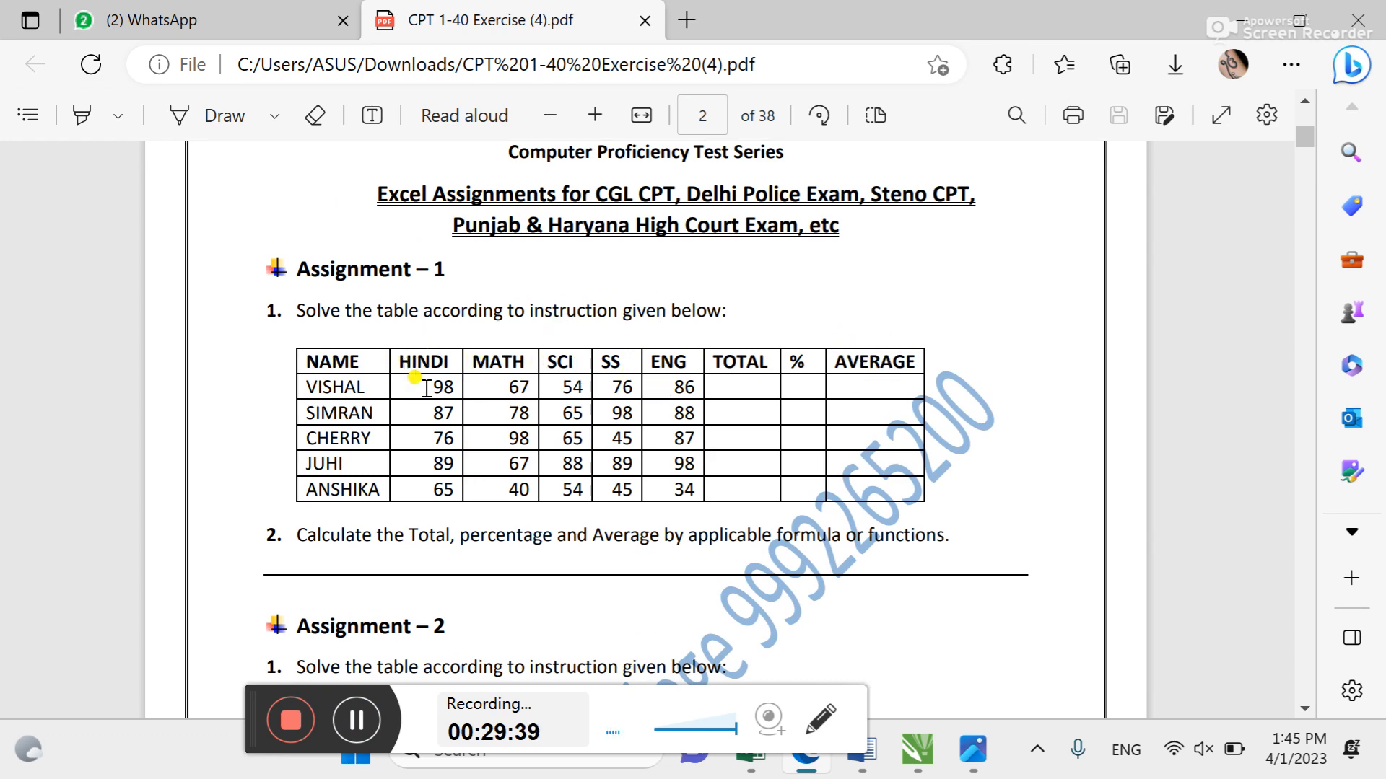
scroll(382, 394, up, 10)
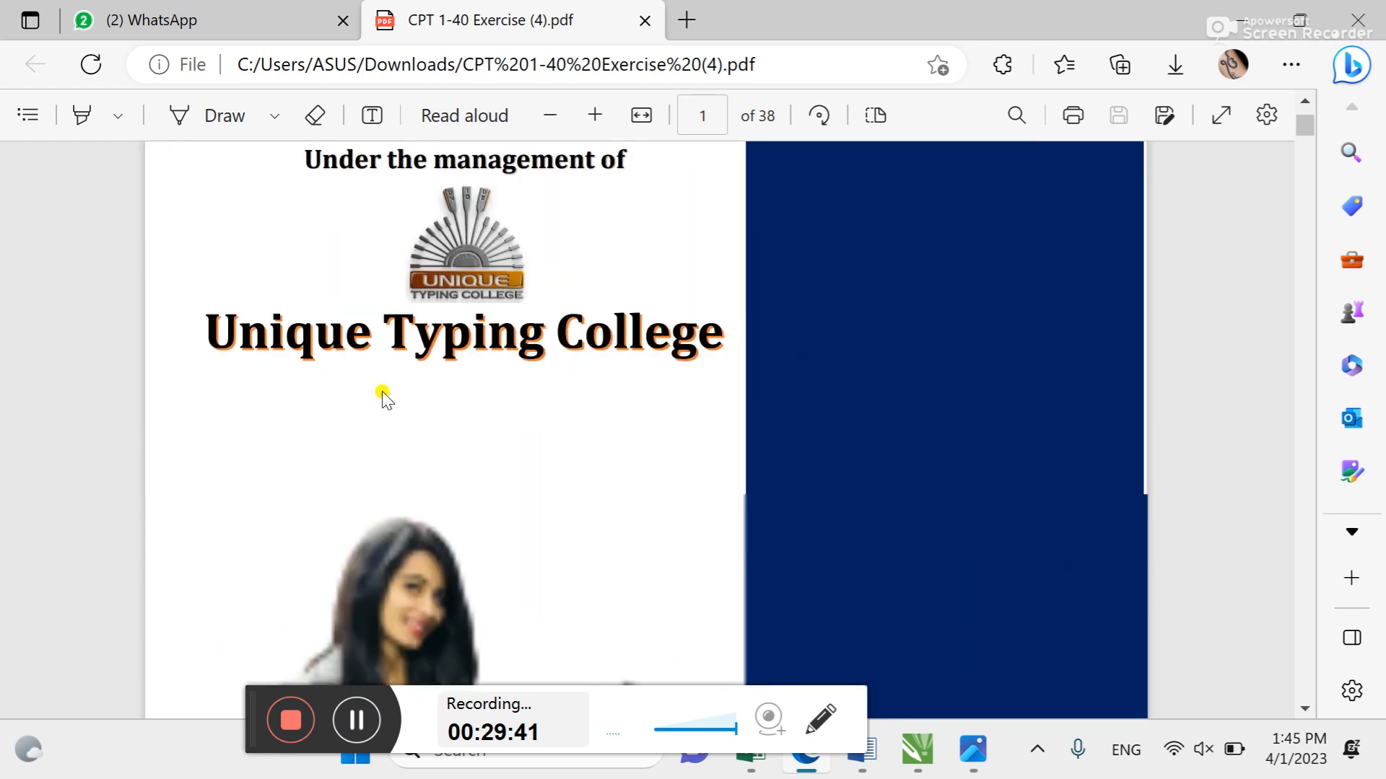
scroll(382, 396, down, 10)
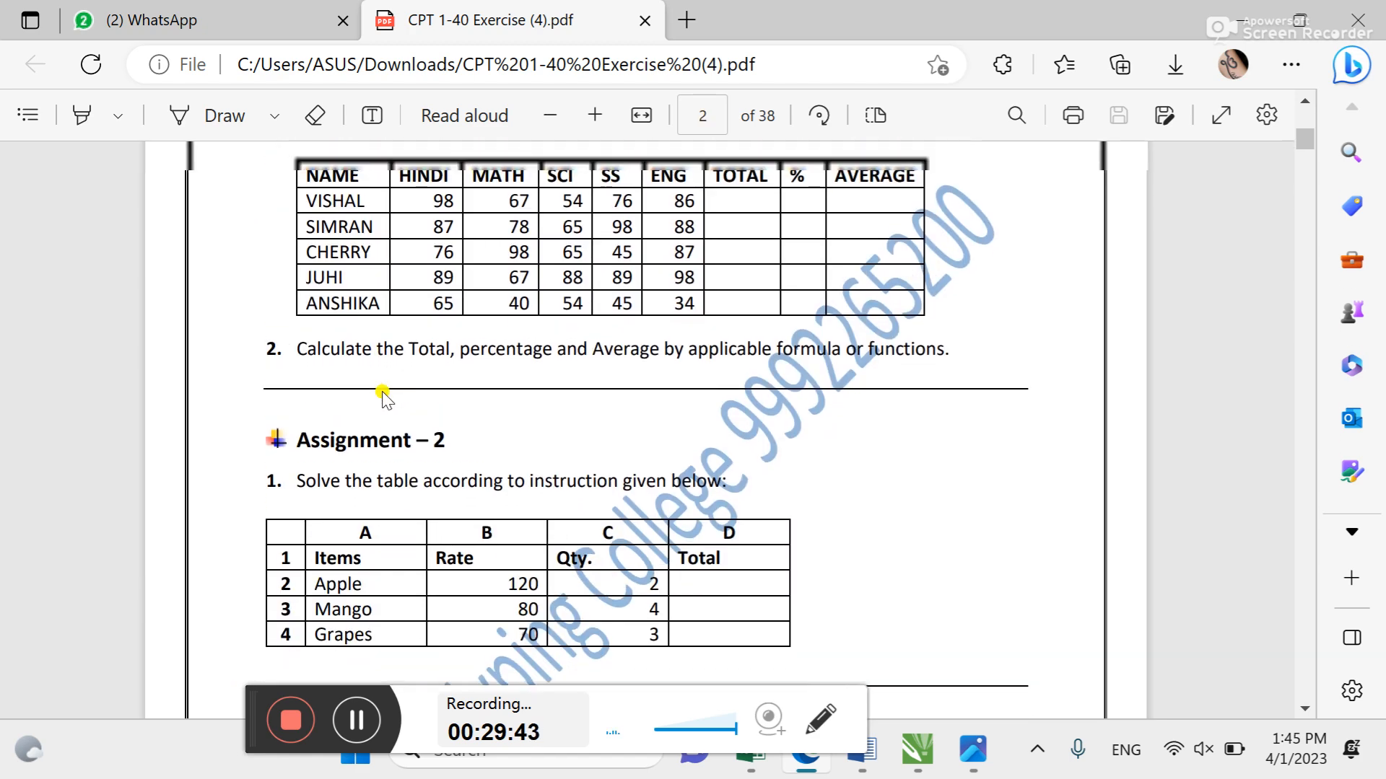
scroll(383, 395, up, 1)
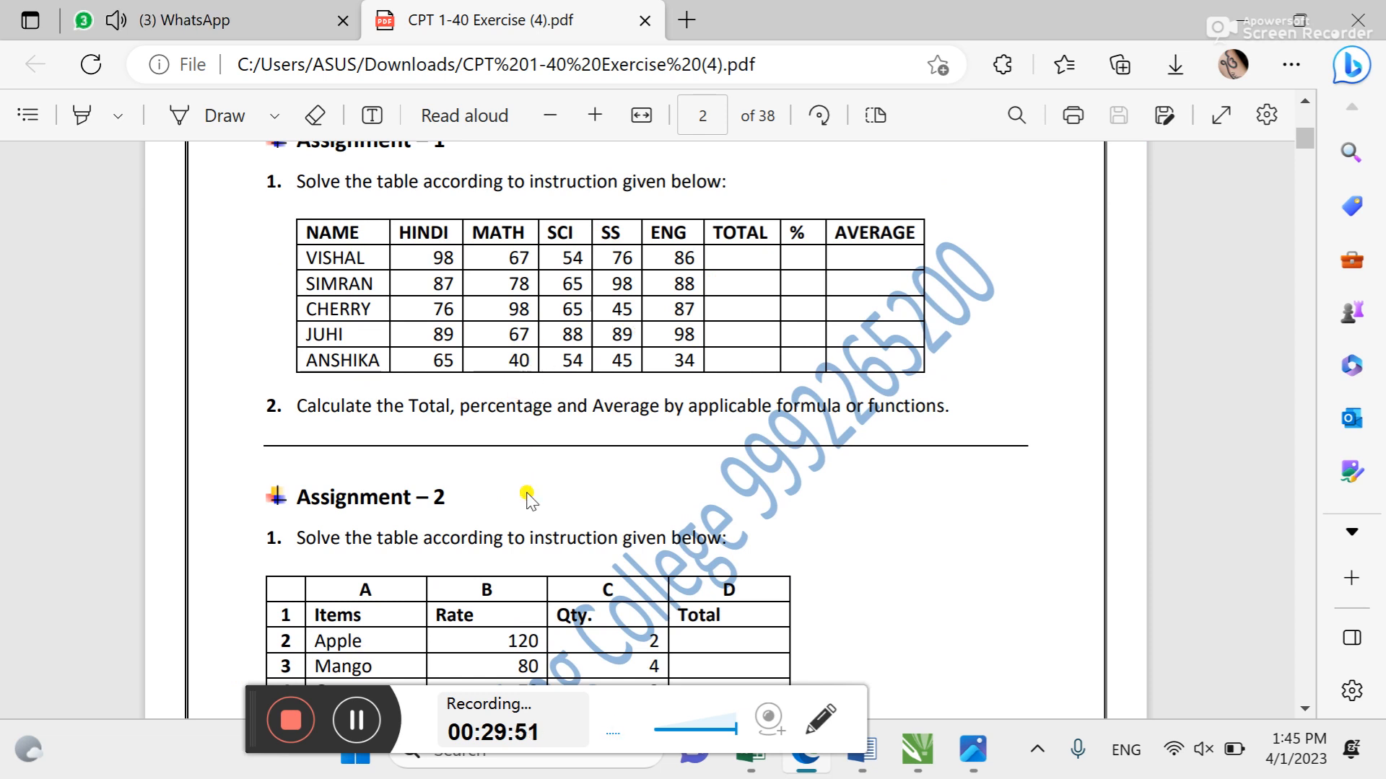
scroll(528, 498, down, 1)
scroll(527, 498, down, 2)
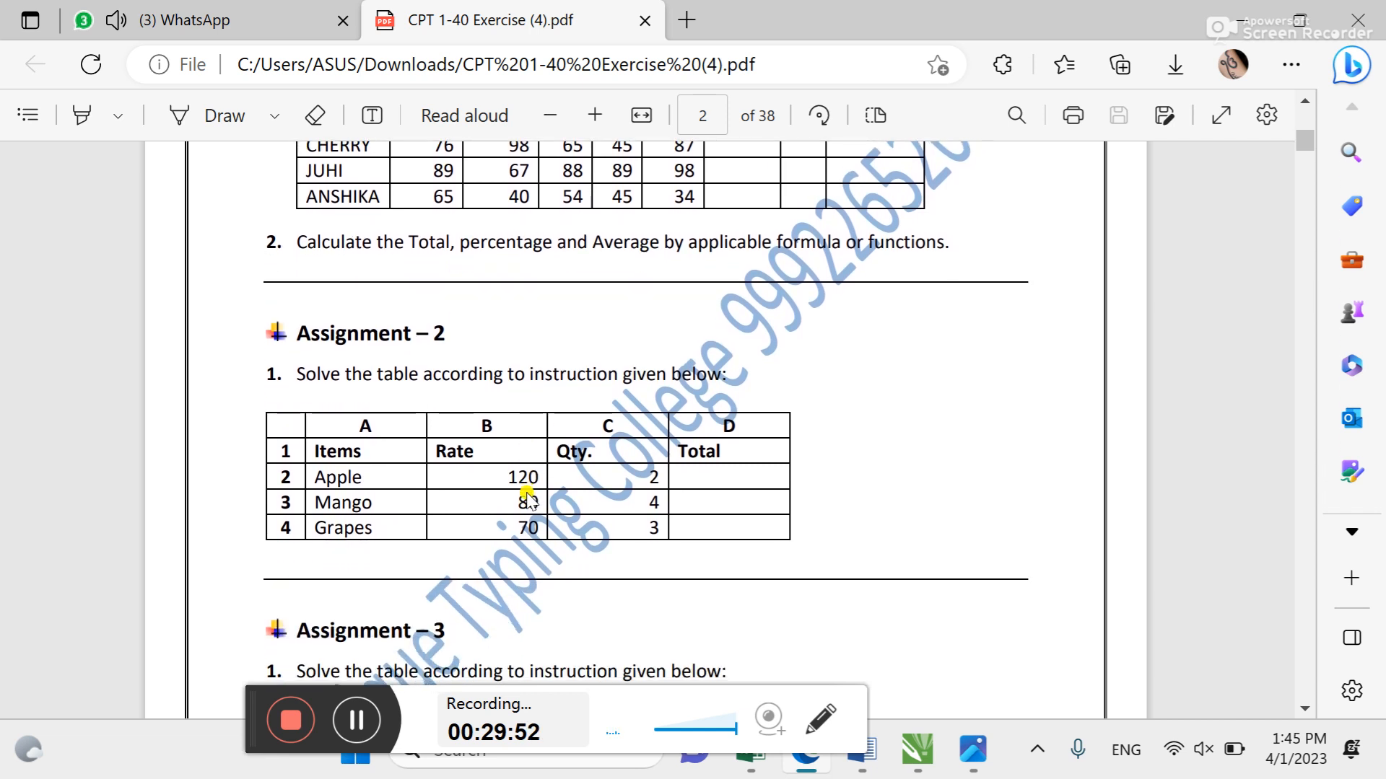
scroll(519, 478, down, 1)
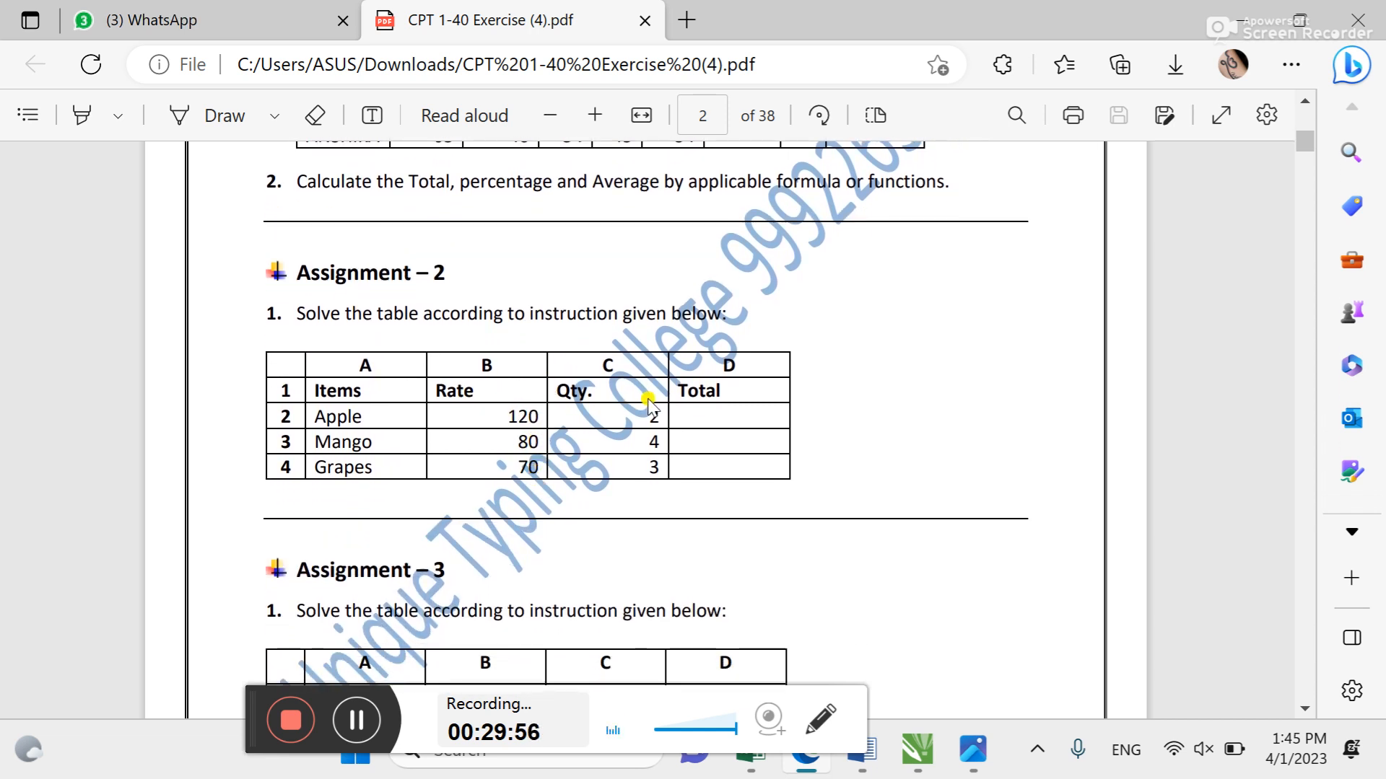
scroll(649, 404, down, 2)
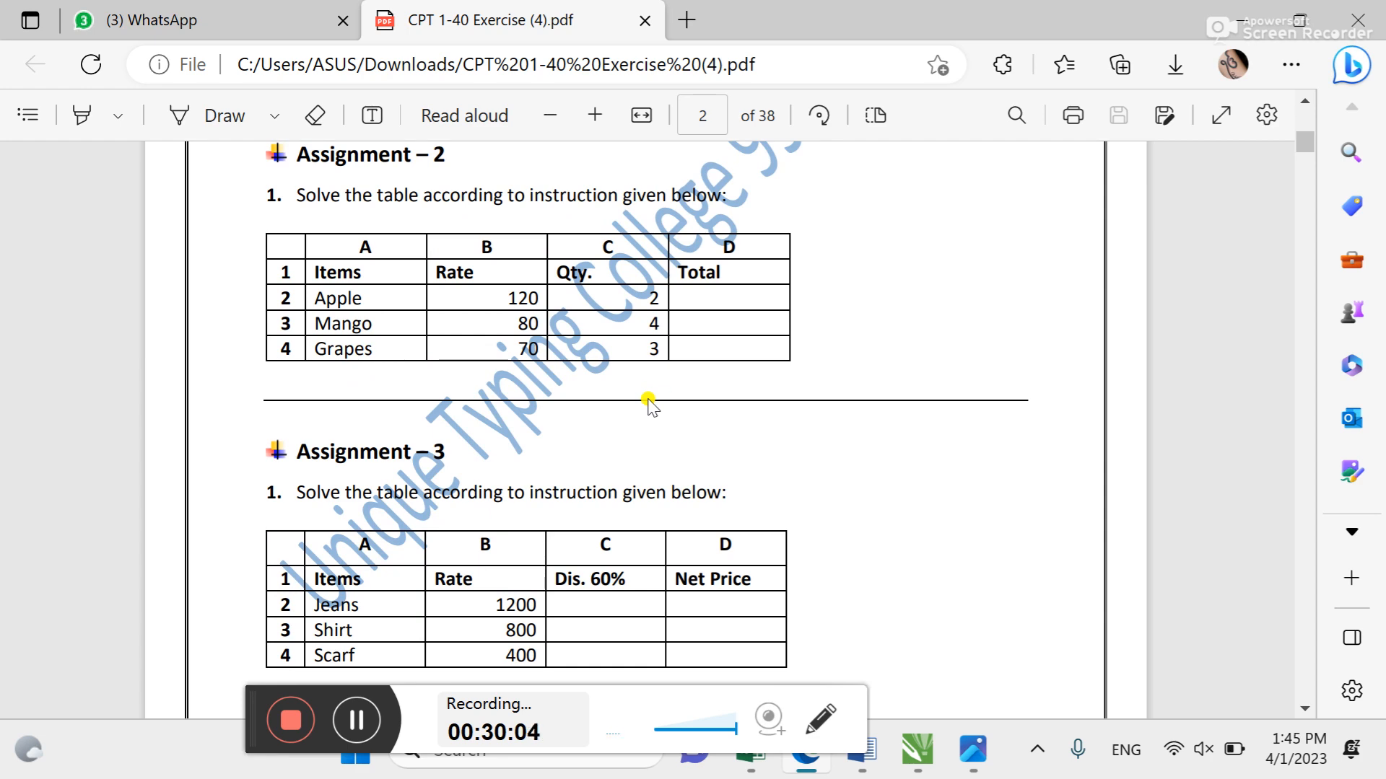
Switch back to the Book1 workbook in Excel and add a new blank worksheet after Sheet2
key(alt+Tab)
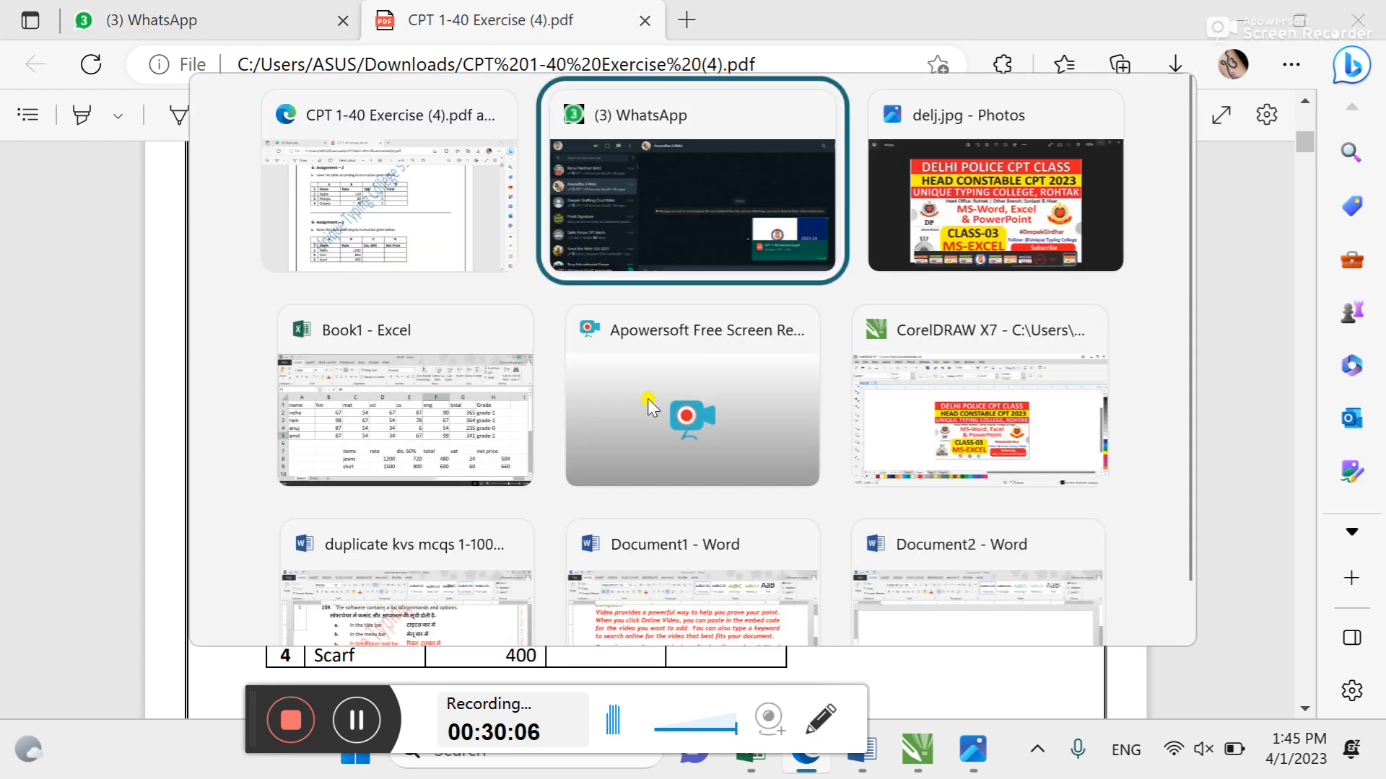
key(alt+Tab)
key(alt+Tab)
key(alt+Tab)
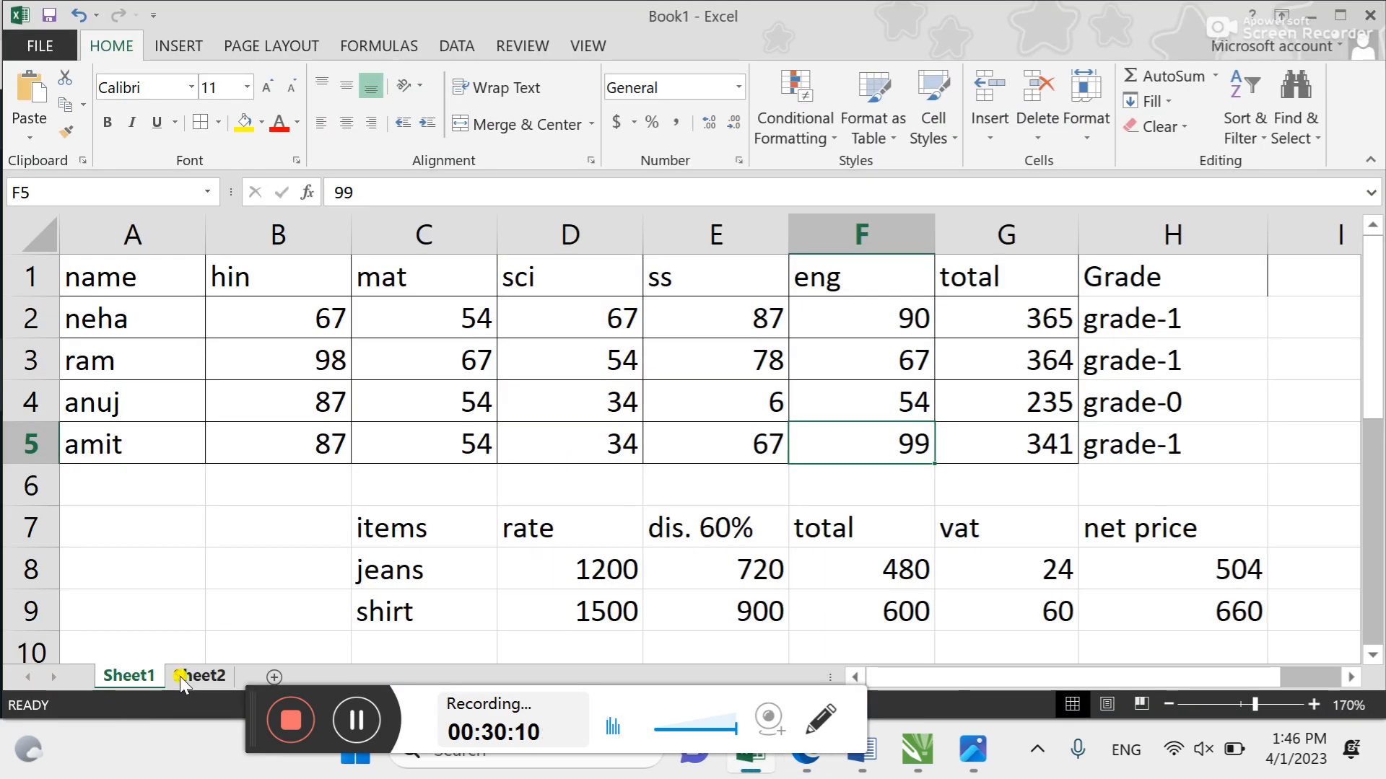
click(180, 677)
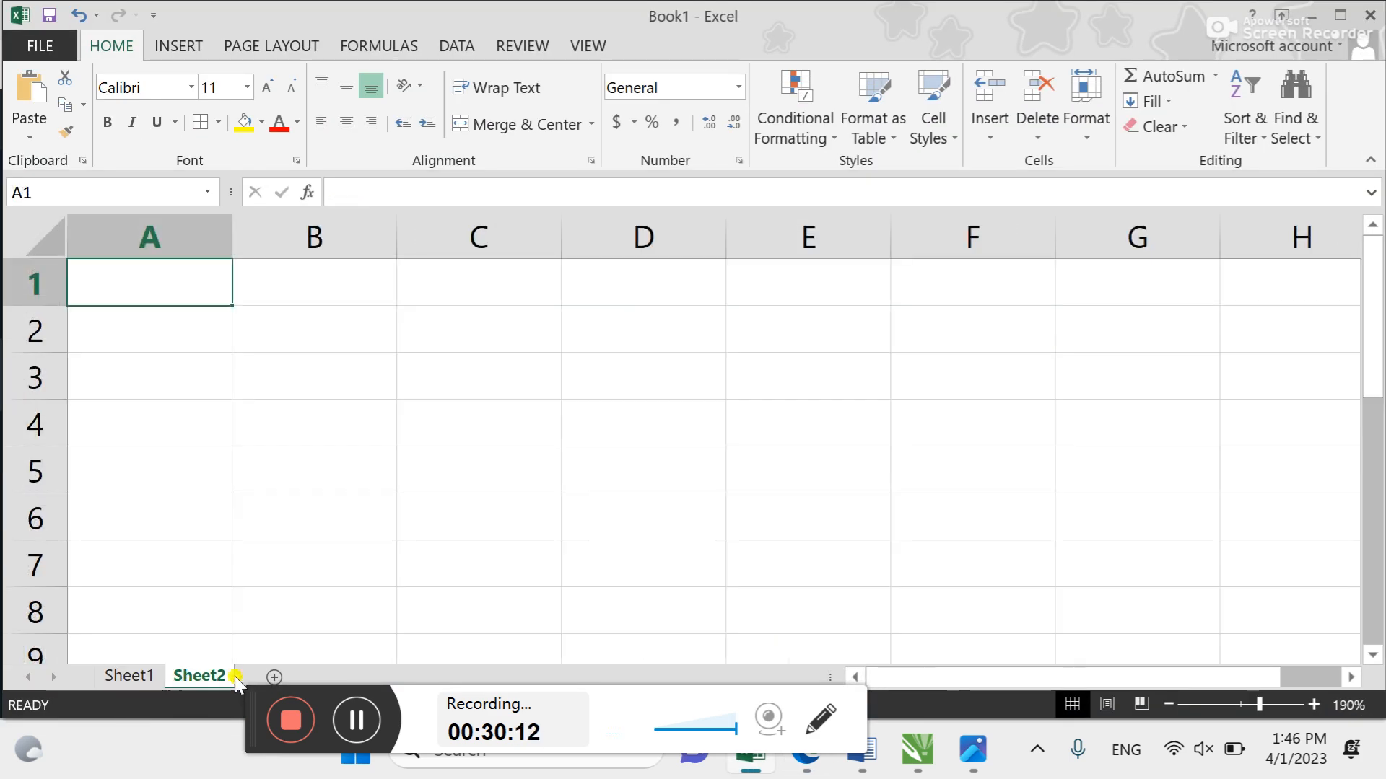
click(274, 676)
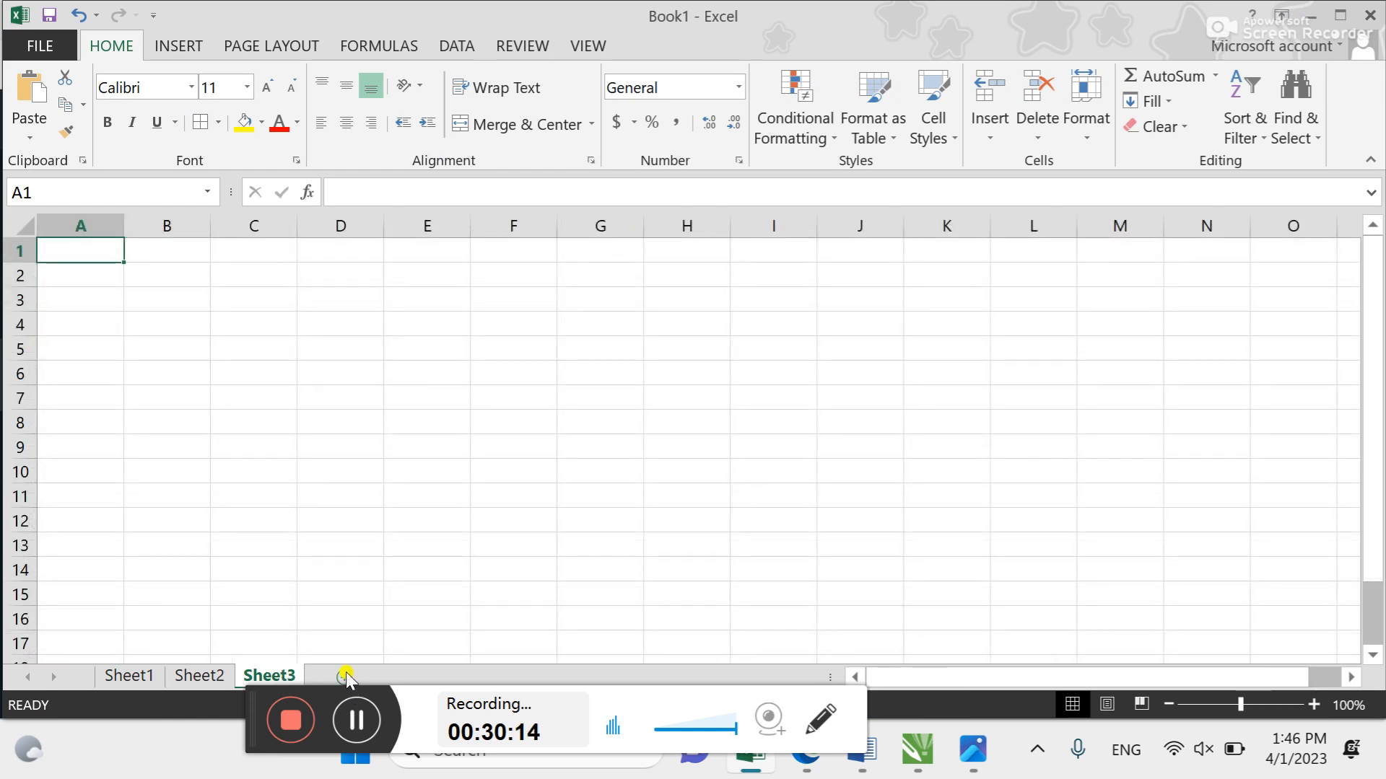
click(693, 519)
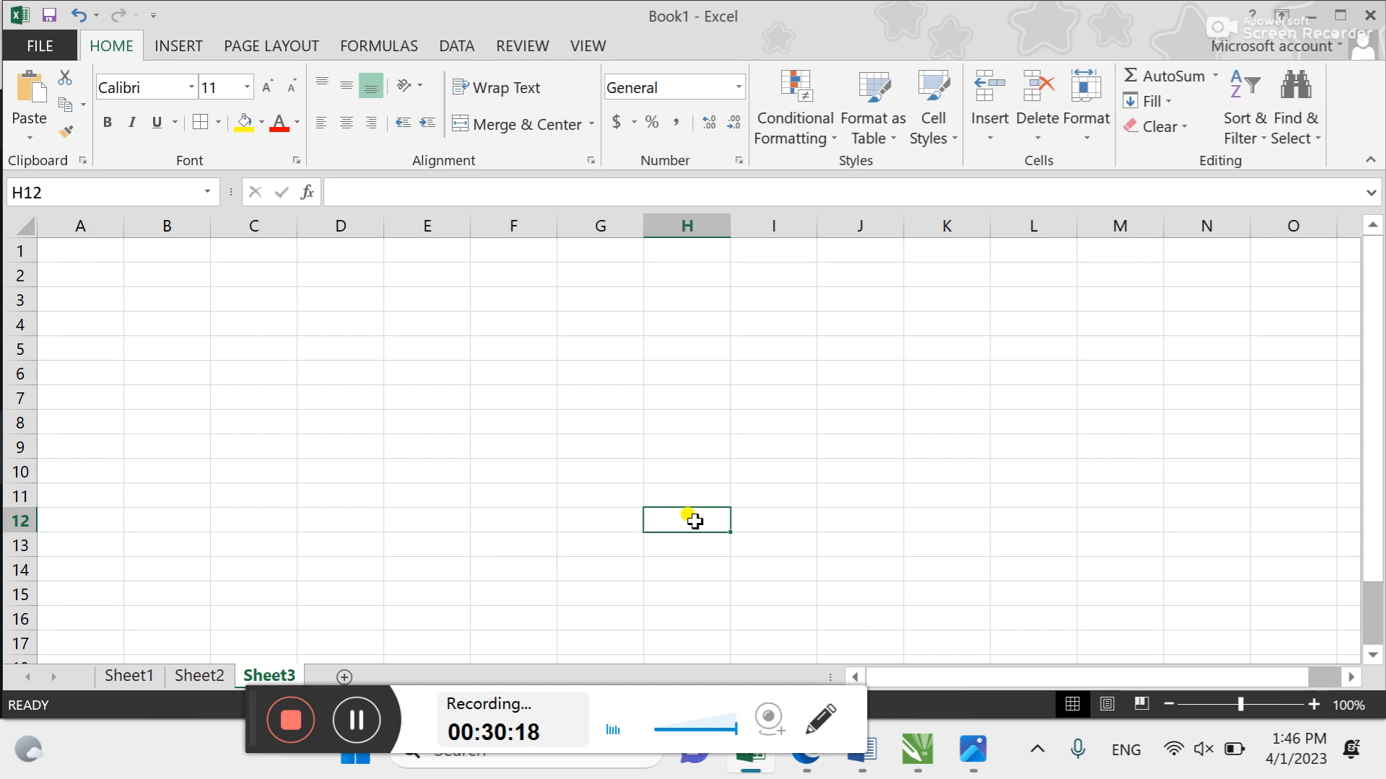
click(1165, 423)
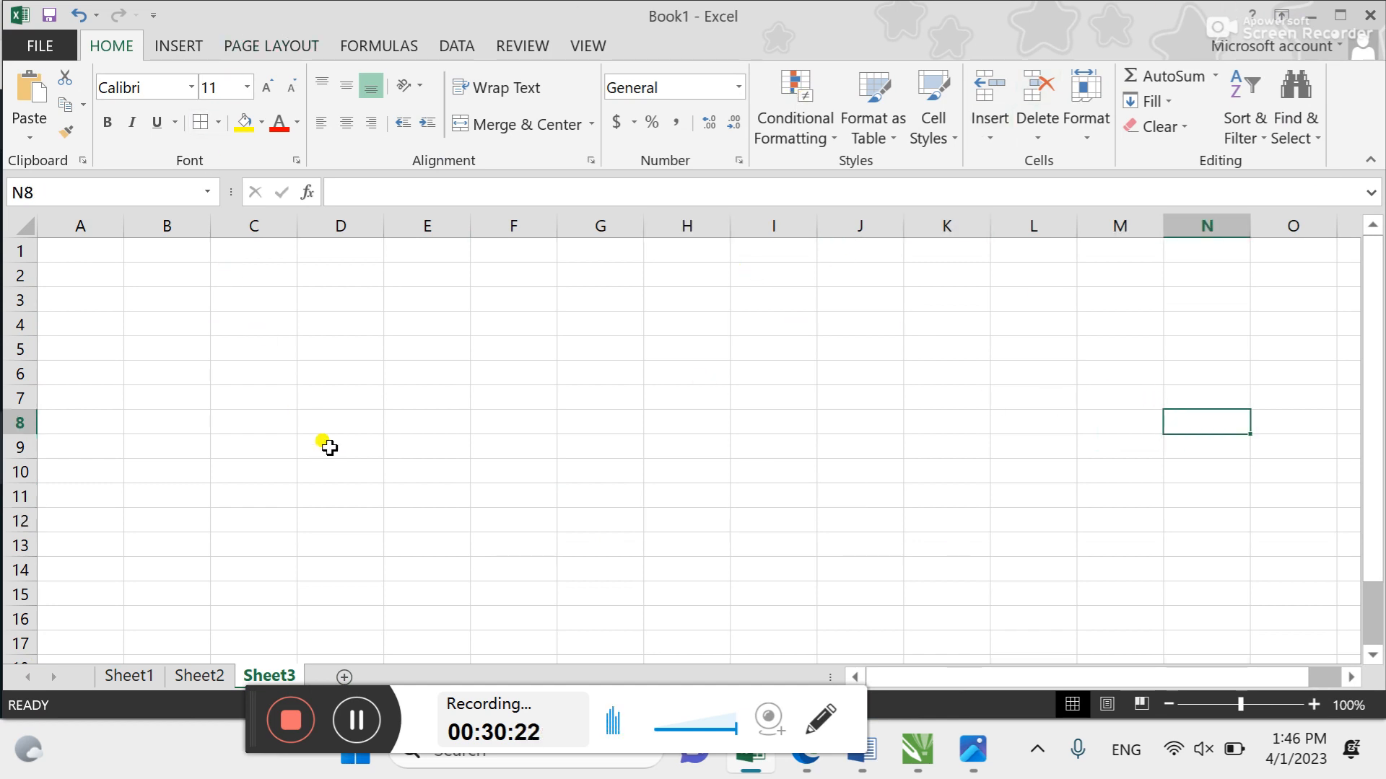
Save the workbook to the Desktop as an Excel Workbook named Book1
click(43, 48)
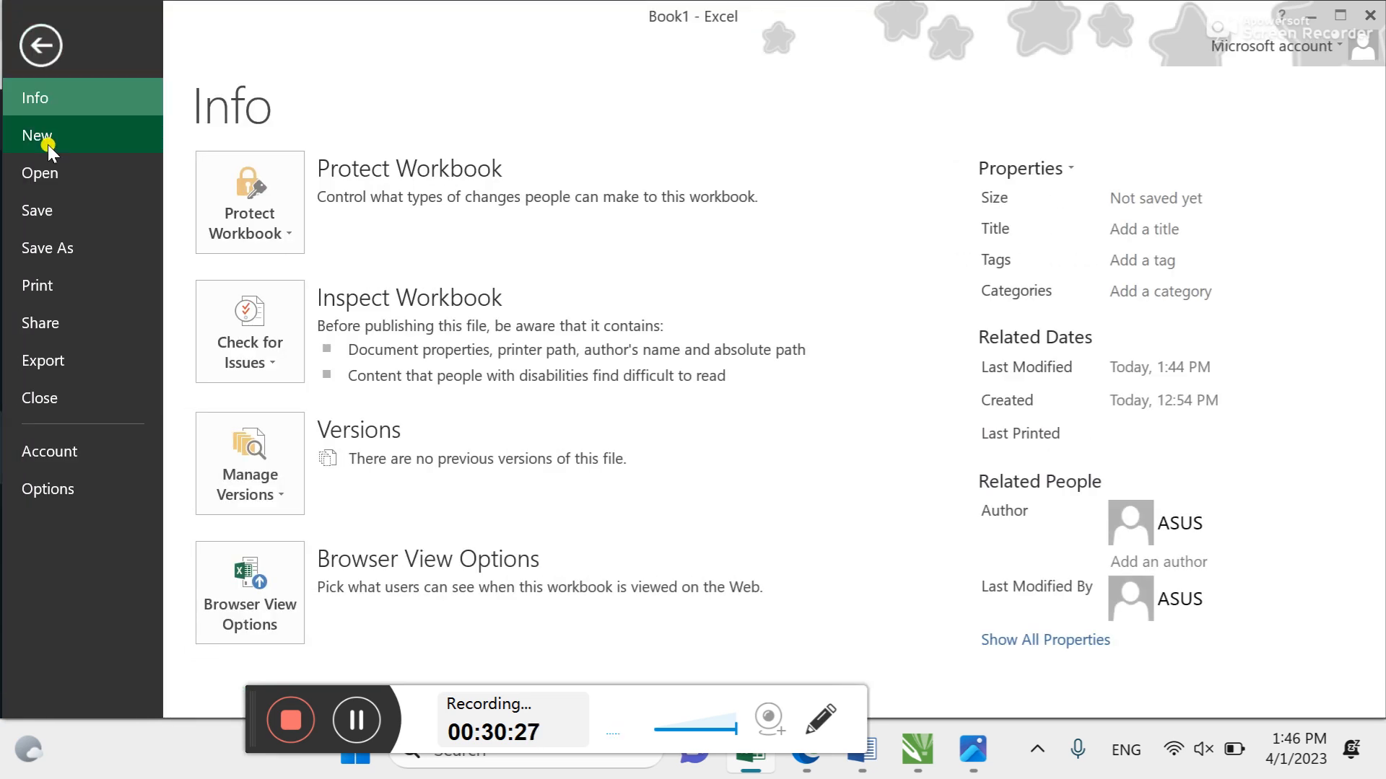
click(72, 254)
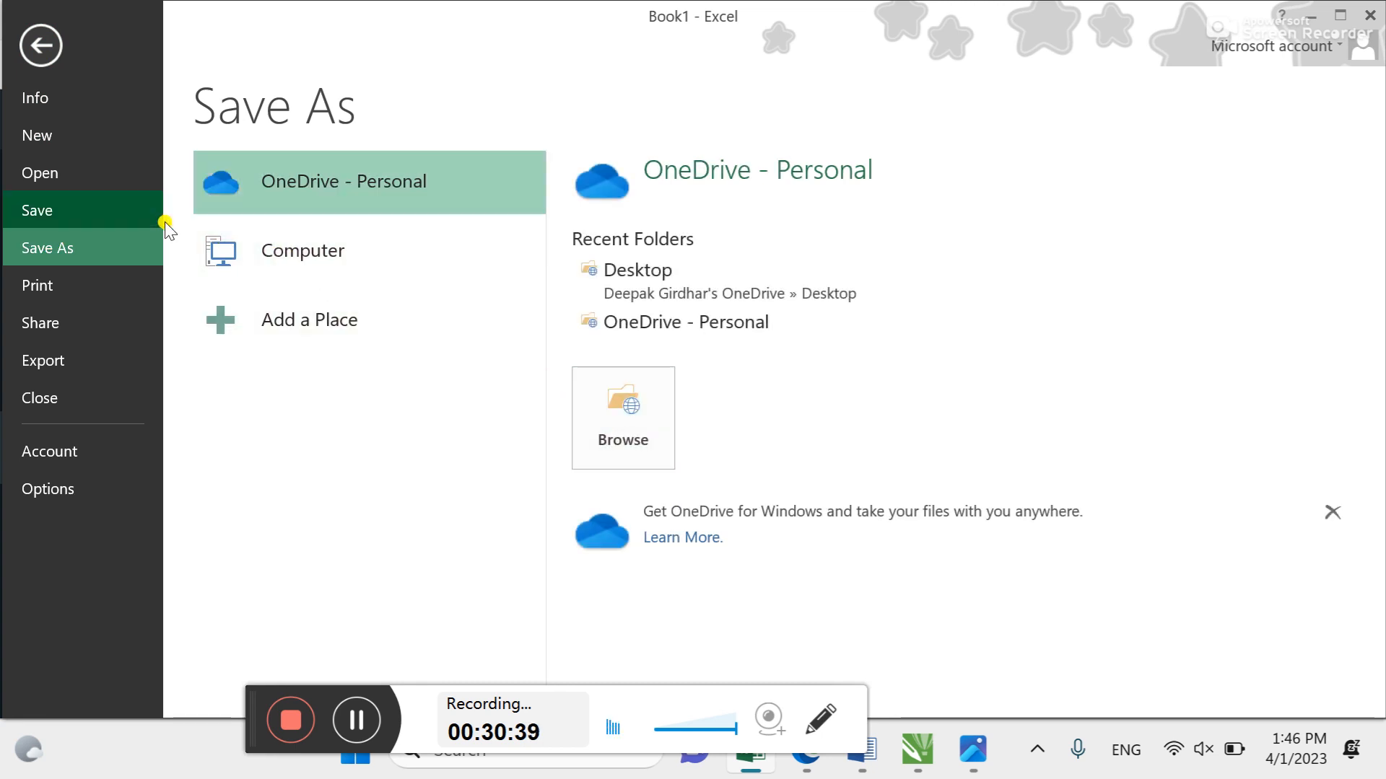
click(630, 415)
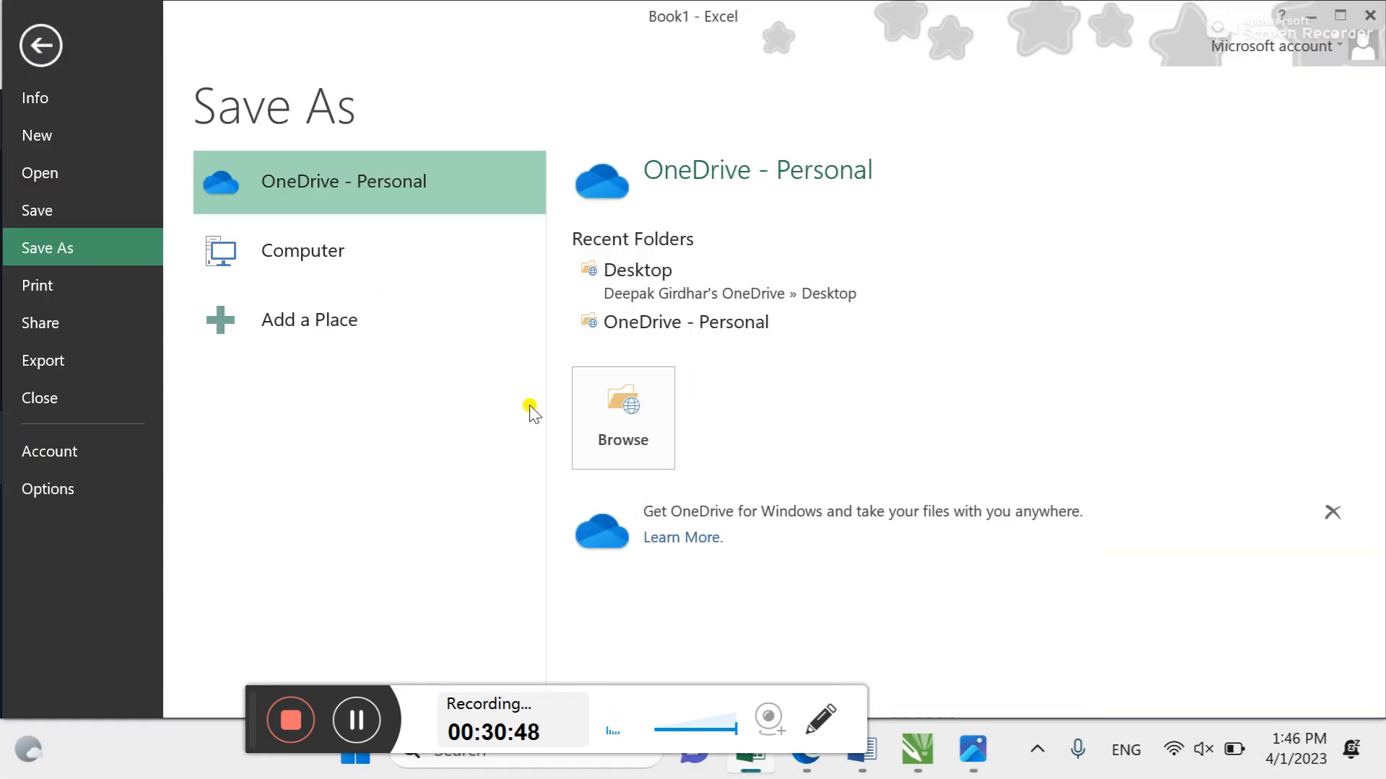
click(621, 402)
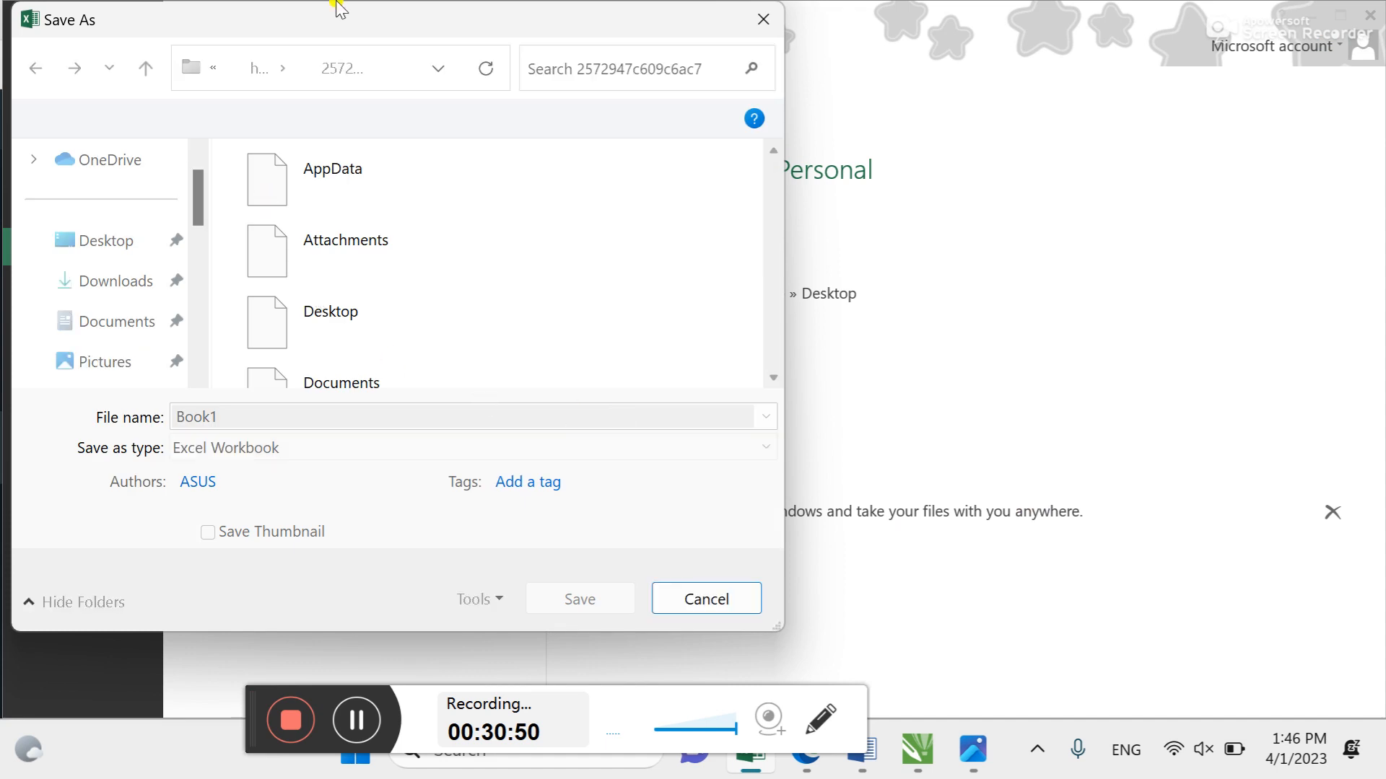
drag(331, 21, 574, 42)
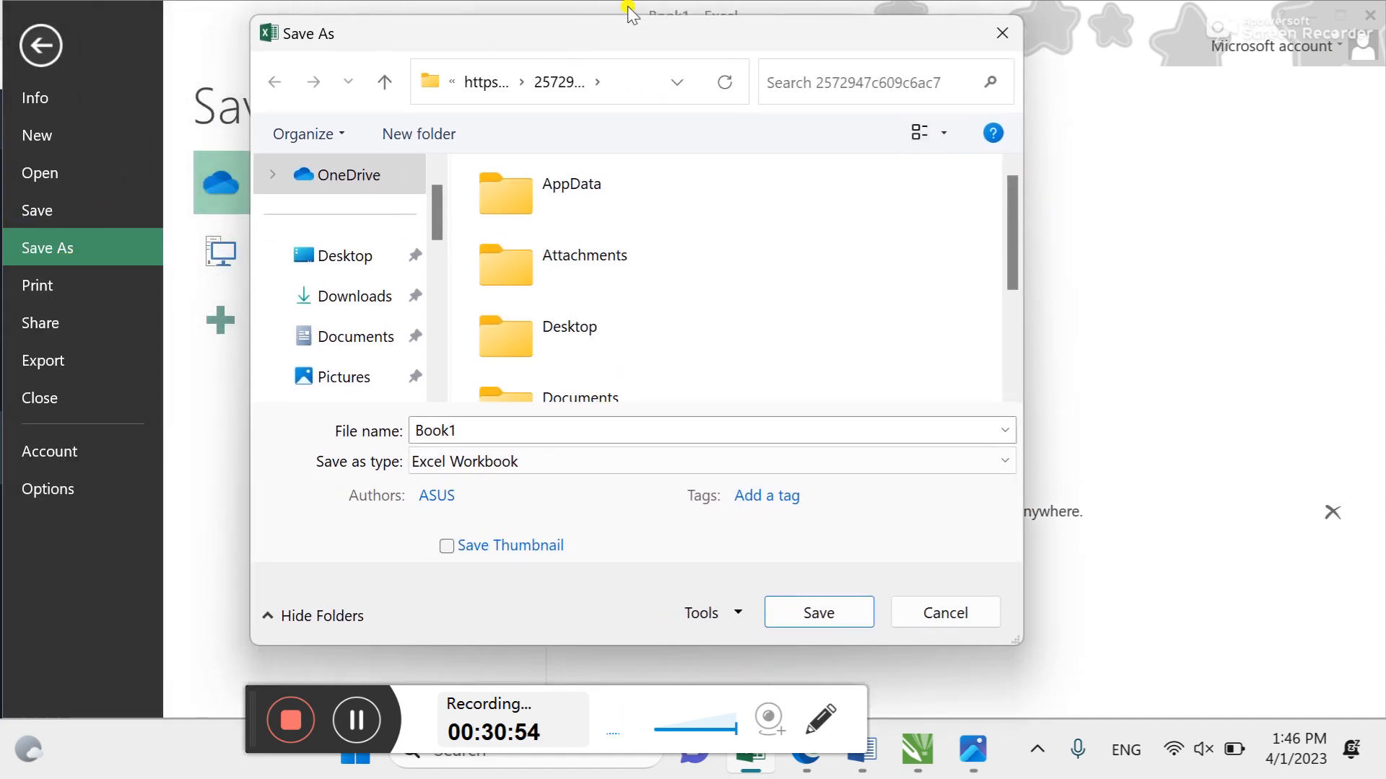
click(370, 259)
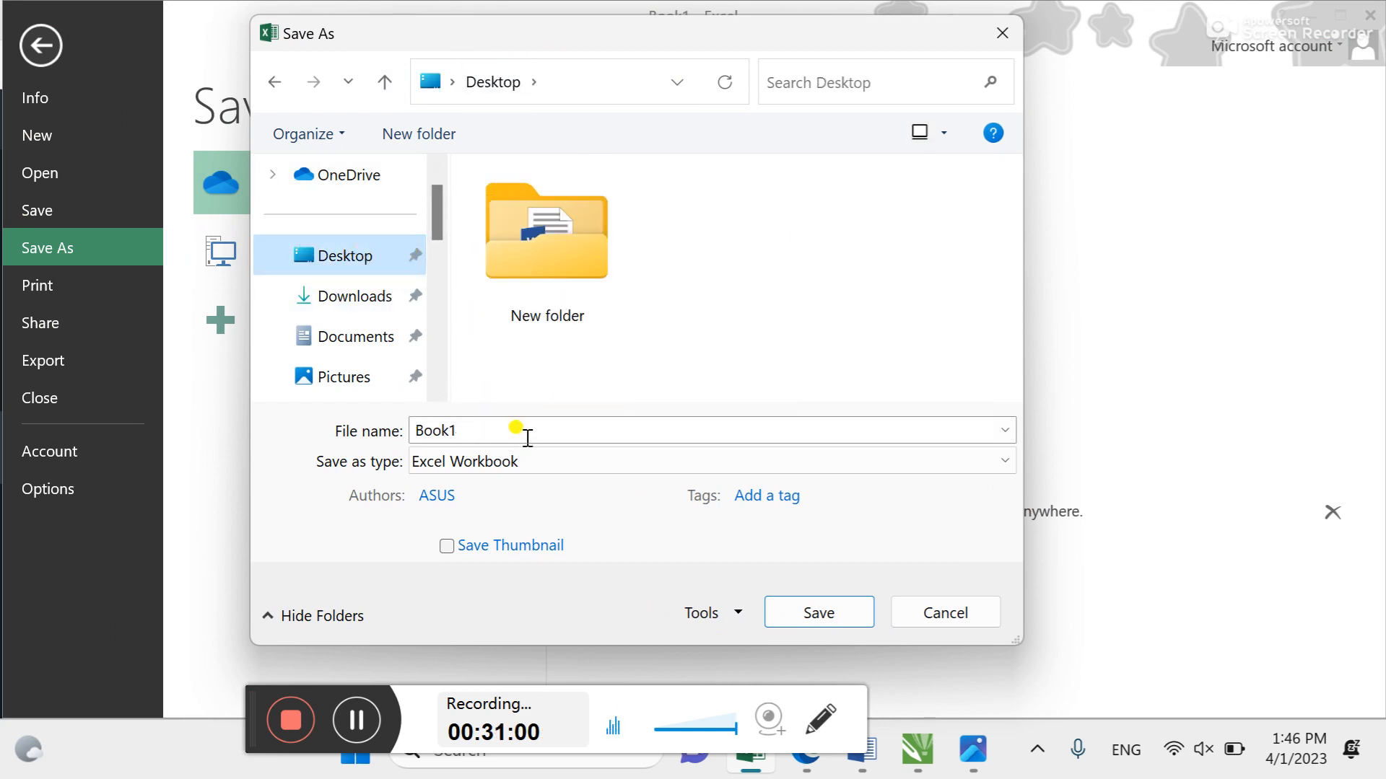
click(840, 617)
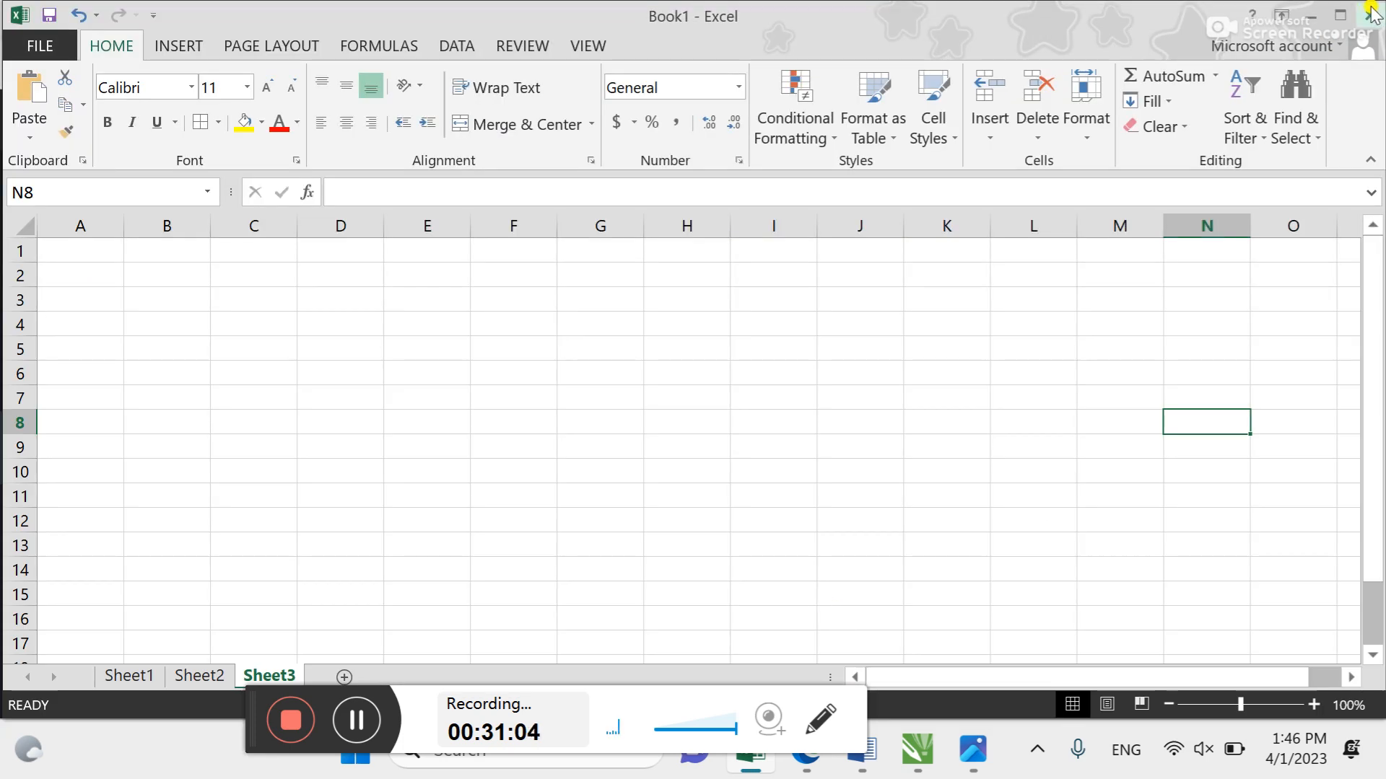
Close the workbook and the browser window, reopen the saved Book1 and dismiss the Office activation wizard
click(1371, 18)
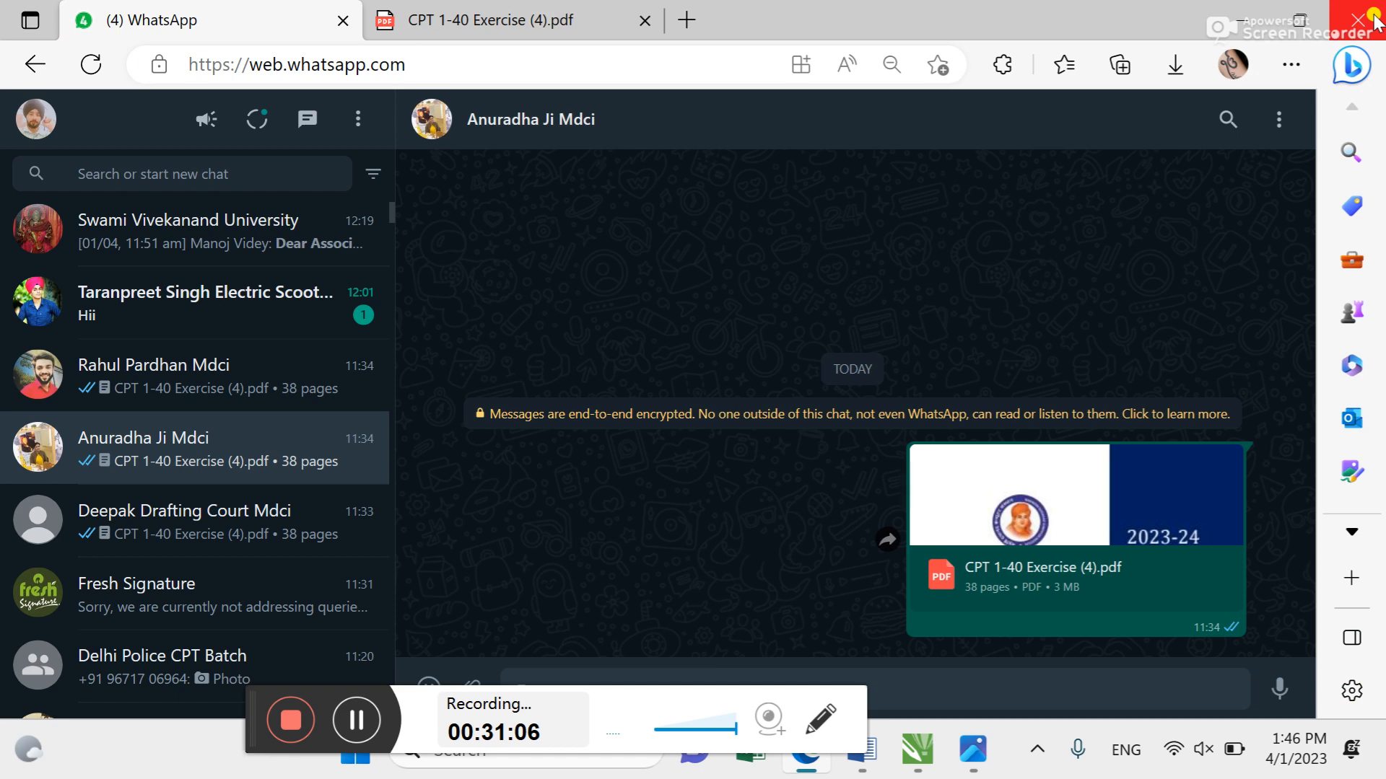
click(1371, 17)
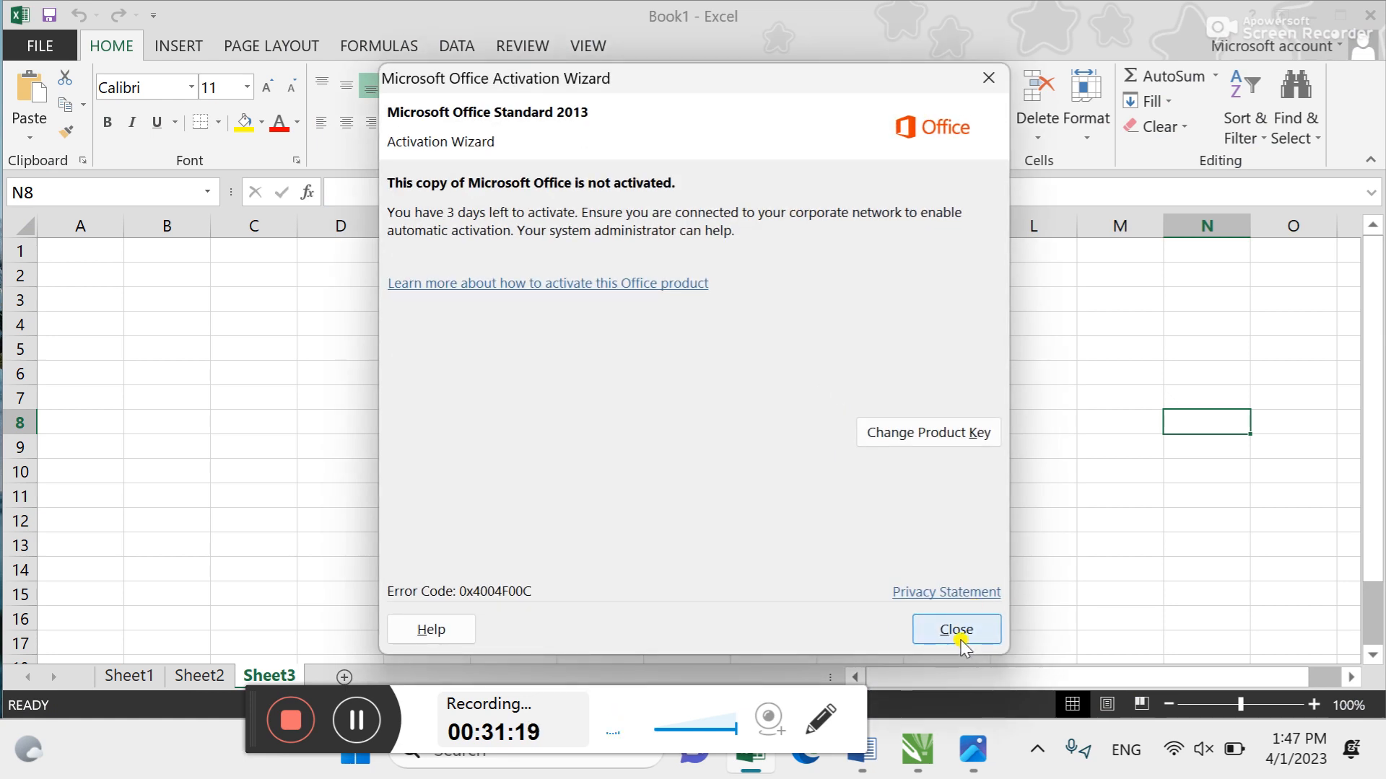
click(954, 631)
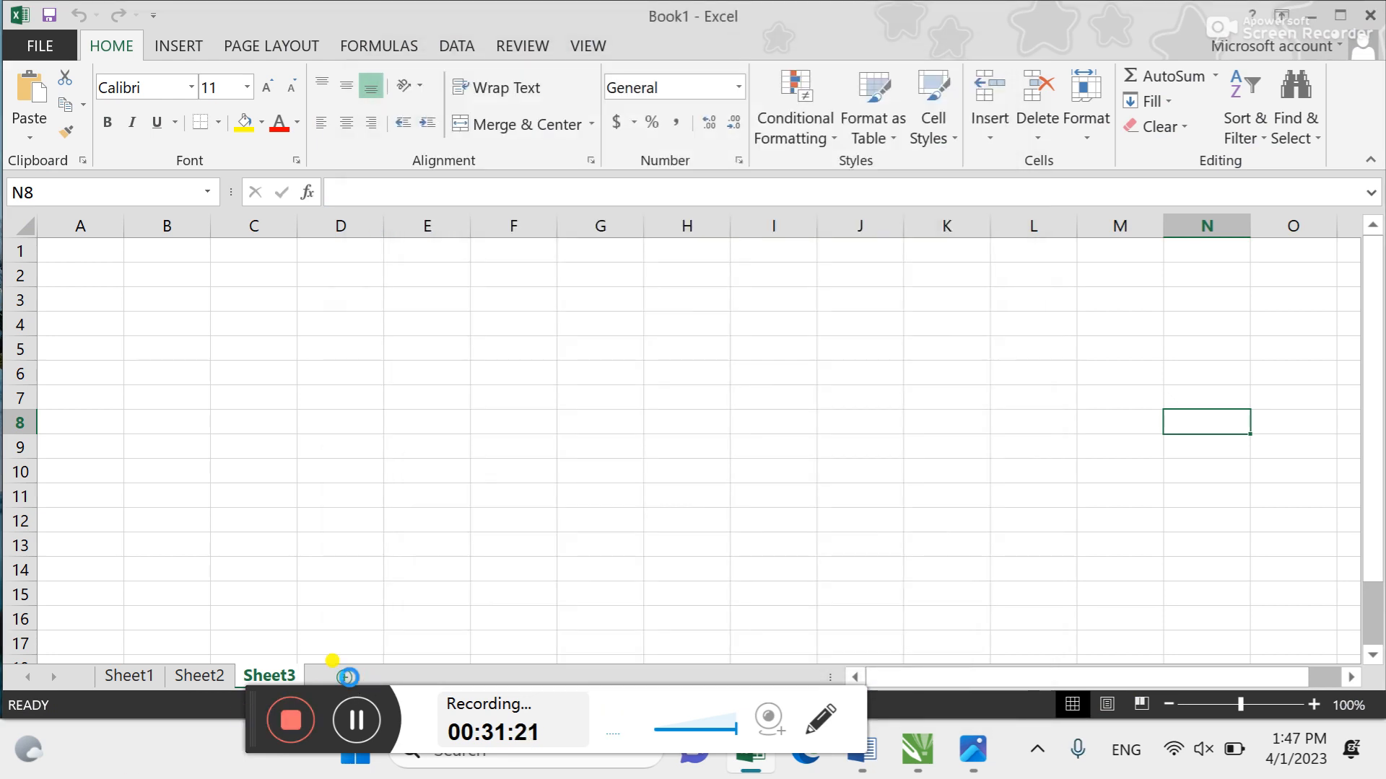
Add another blank worksheet after Sheet3 and select cell E13 in it
click(344, 677)
click(463, 539)
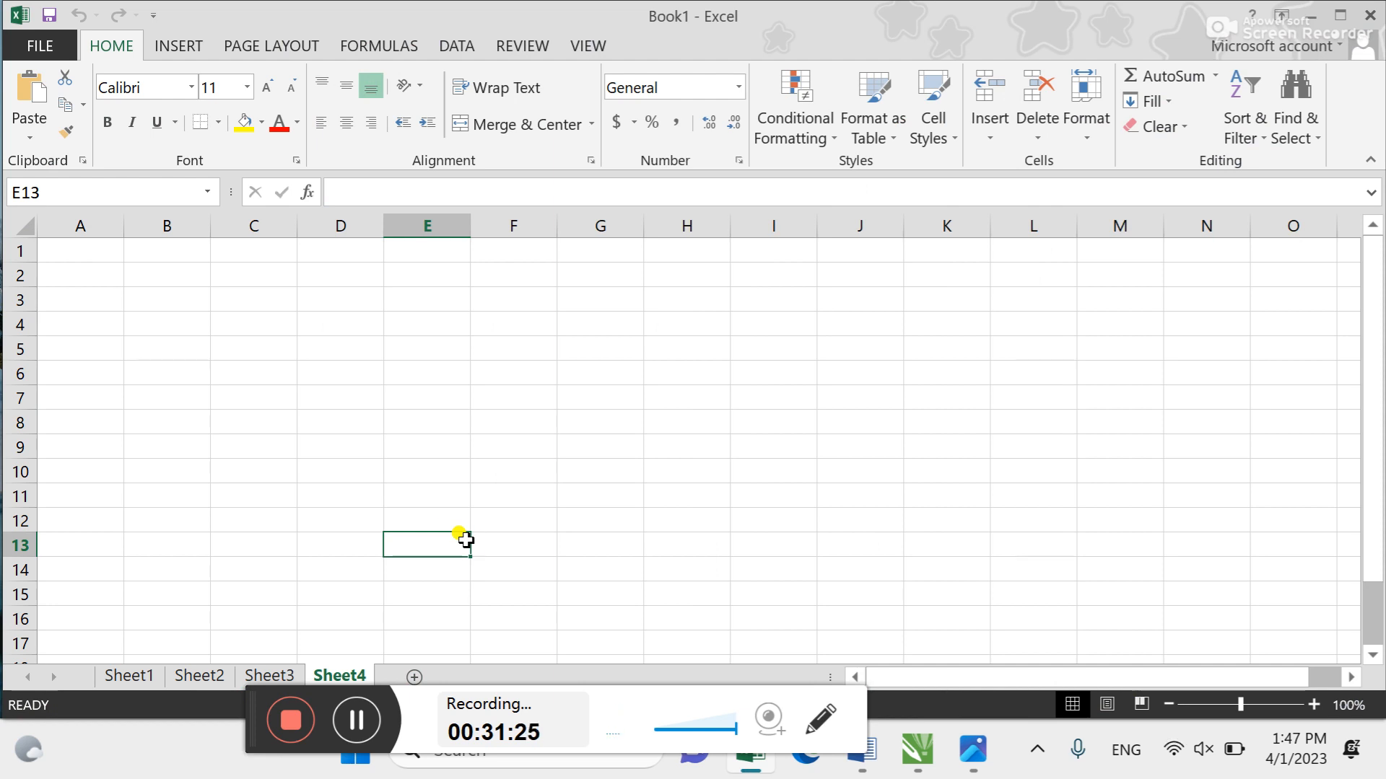
click(54, 44)
key(Escape)
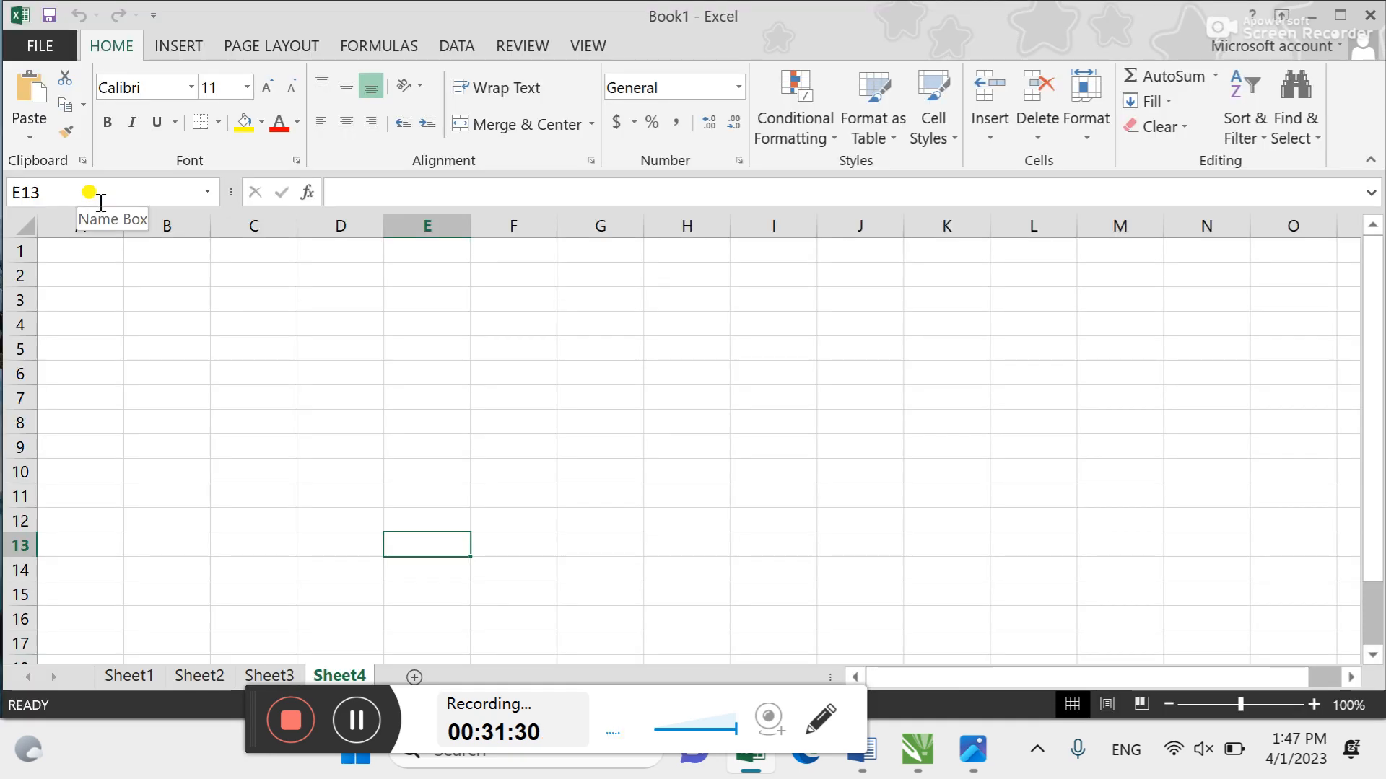
key(alt+Tab)
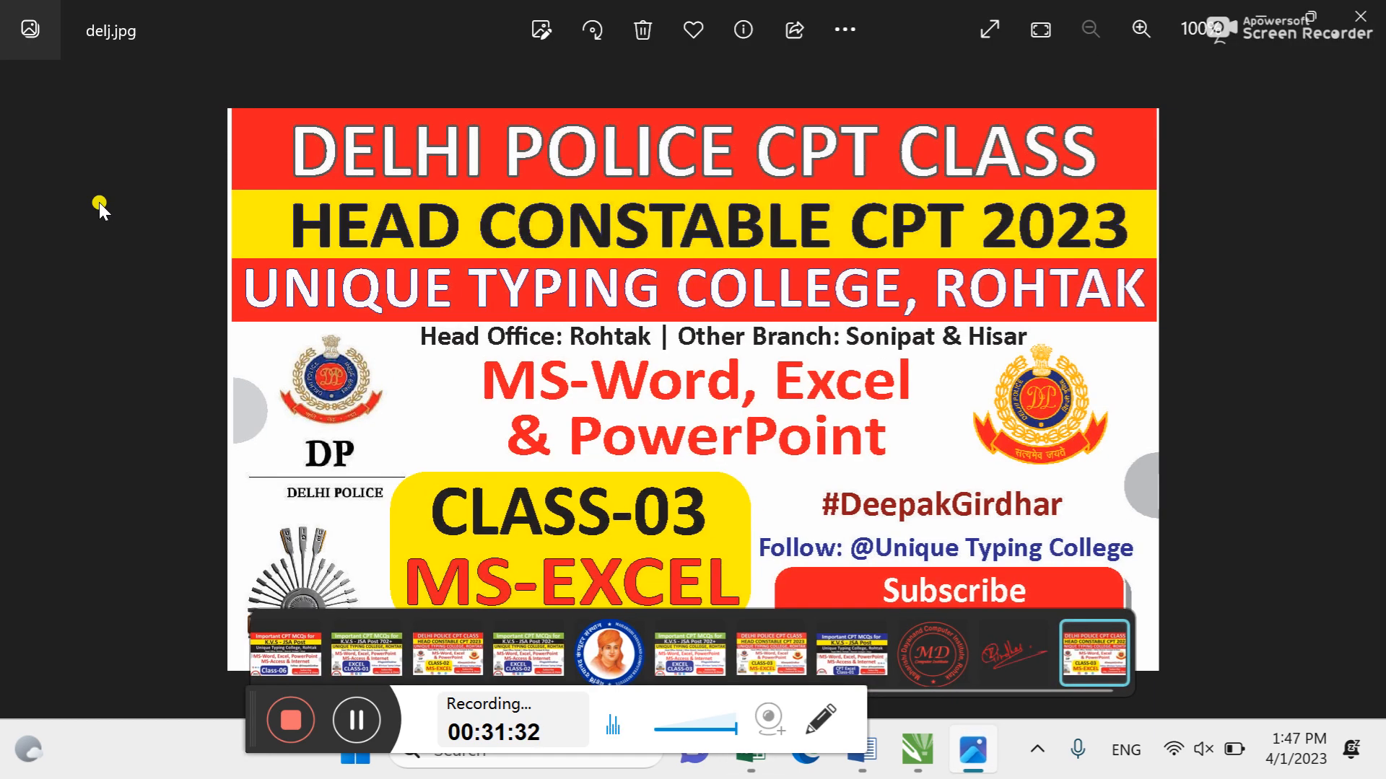
key(alt+Tab)
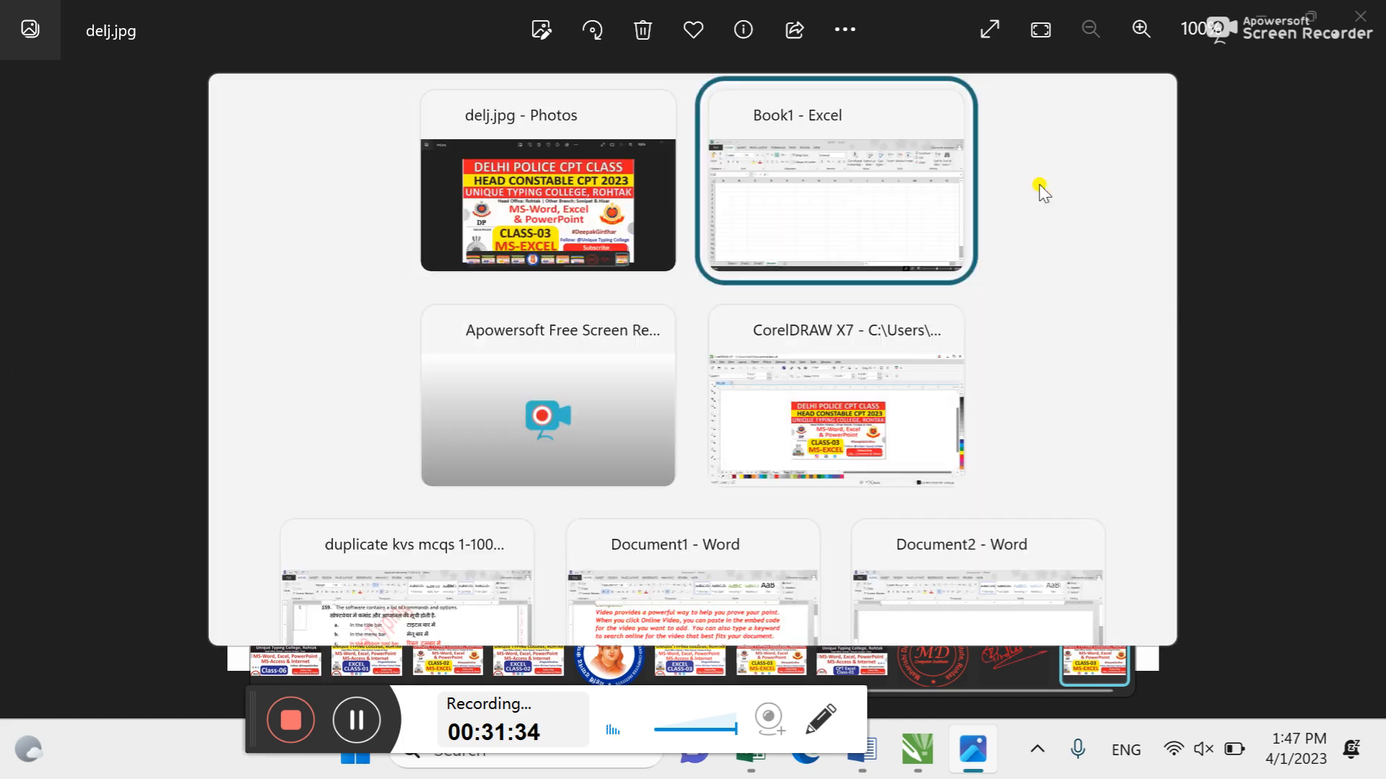
key(alt+Tab)
key(alt+Tab)
key(alt+Tab)
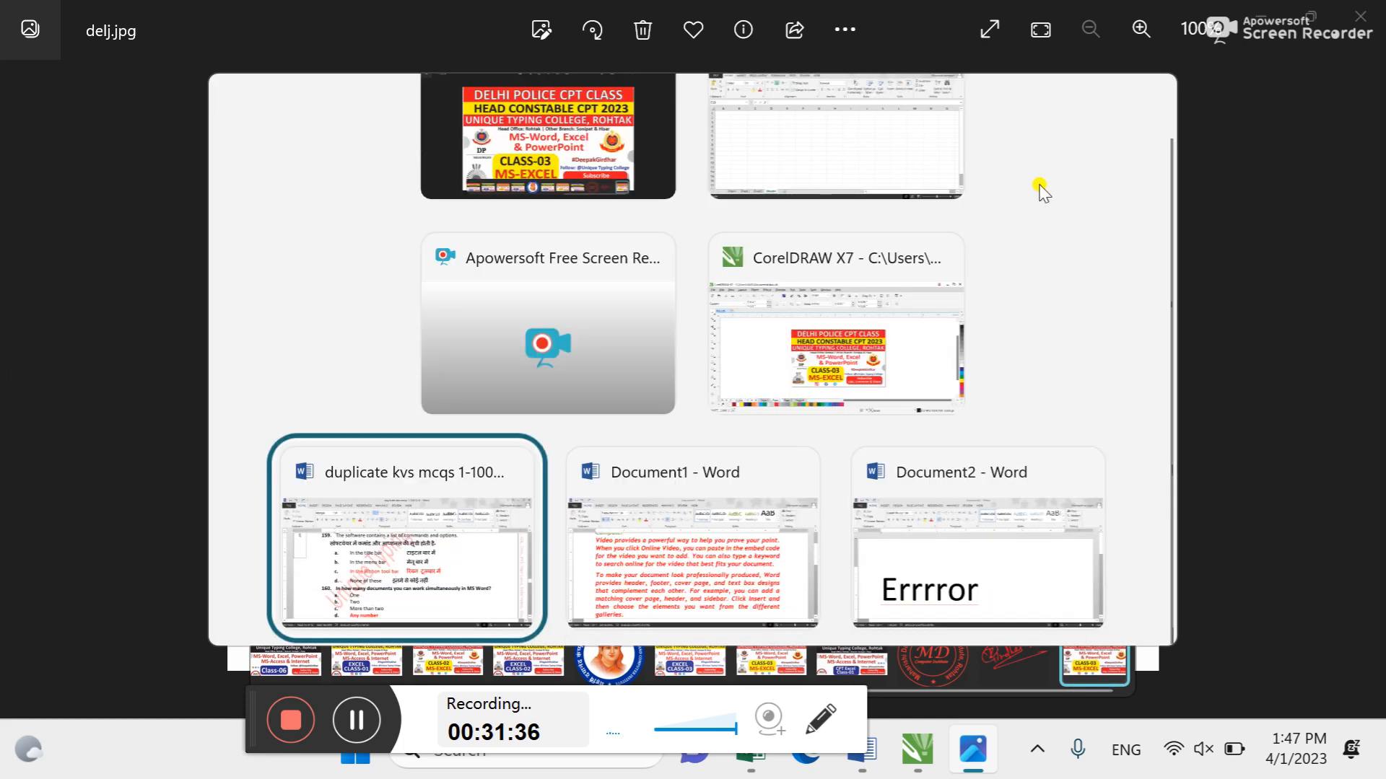
key(alt+Tab)
key(alt+Tab)
key(alt+Tab)
key(alt+Tab)
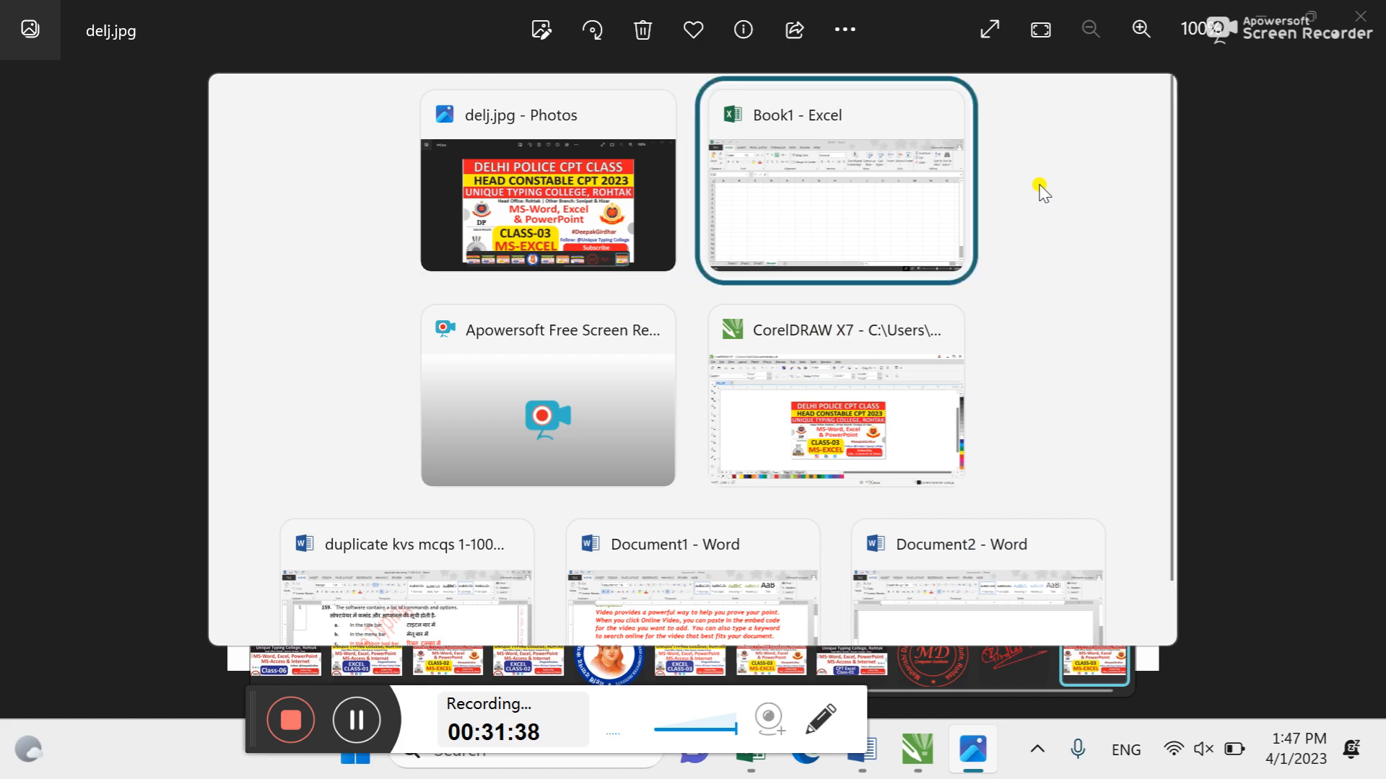
key(alt+Tab)
key(alt+Tab)
key(alt+Tab)
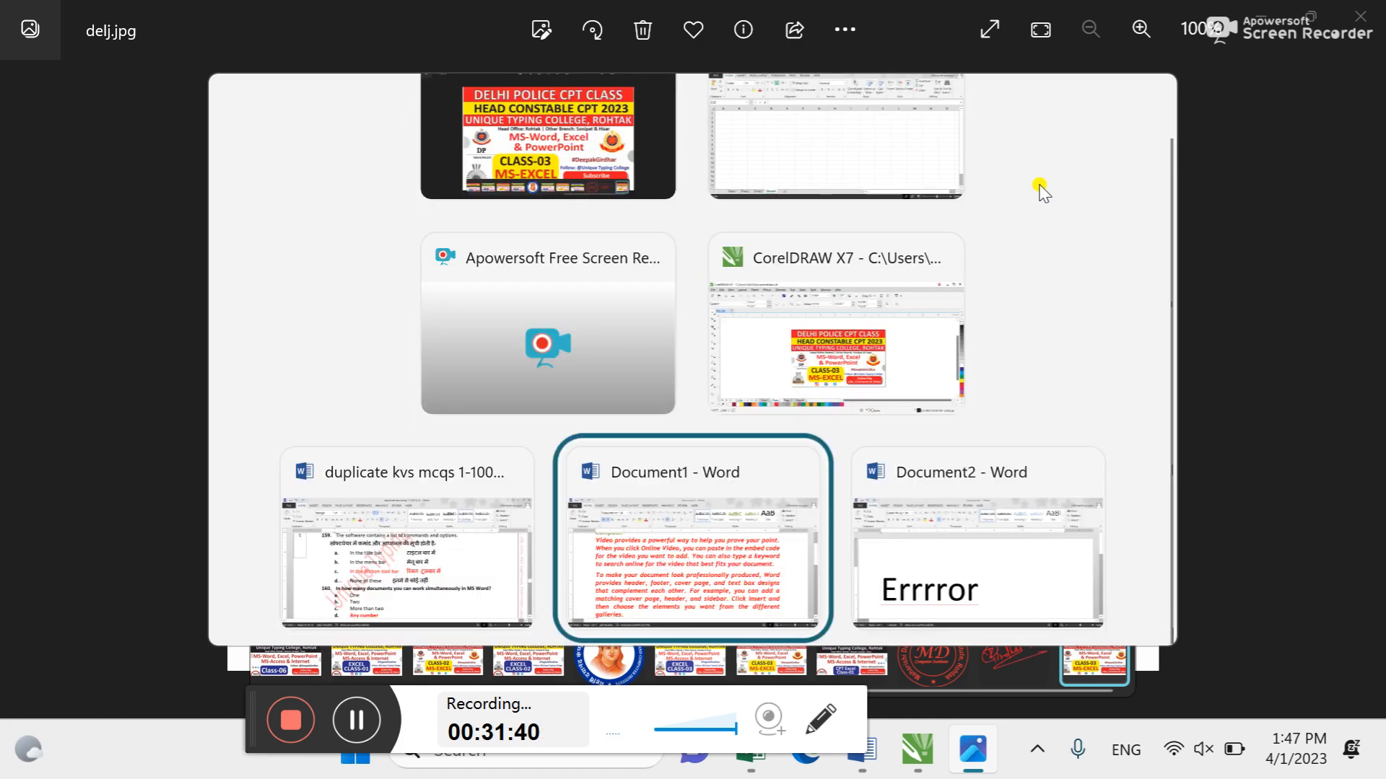
key(alt+Tab)
Switch to Microsoft Edge, open the downloaded CPT 1-40 Exercise (4).pdf and close the empty new tab
key(super+d)
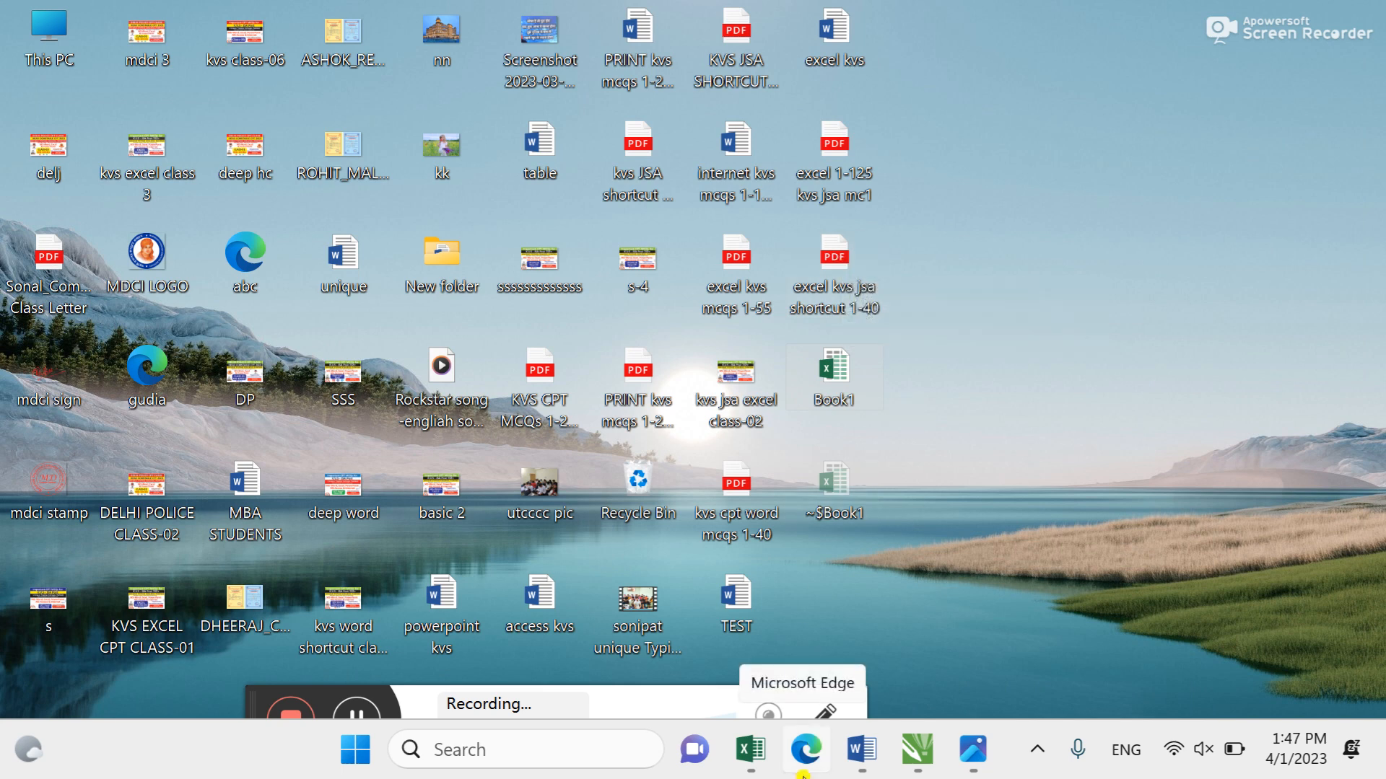
click(804, 773)
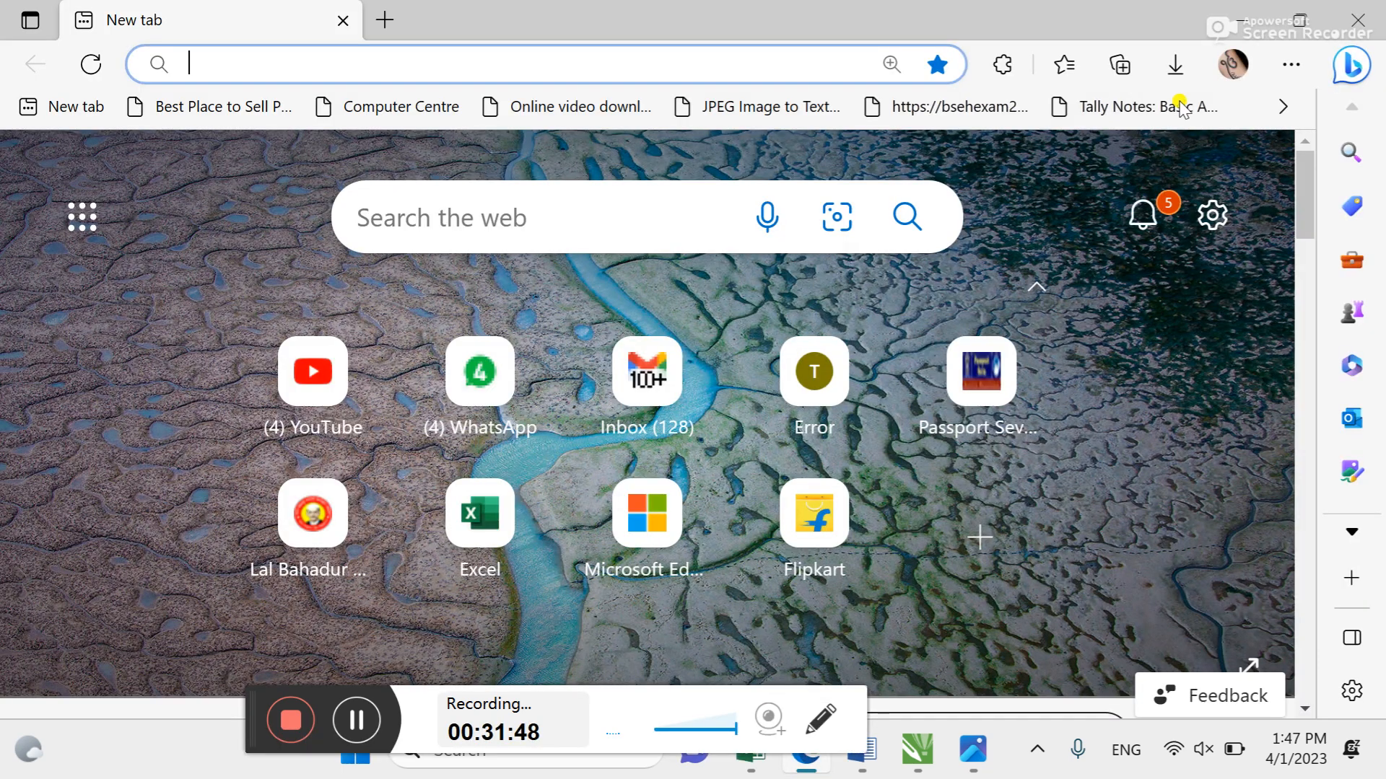
click(1175, 65)
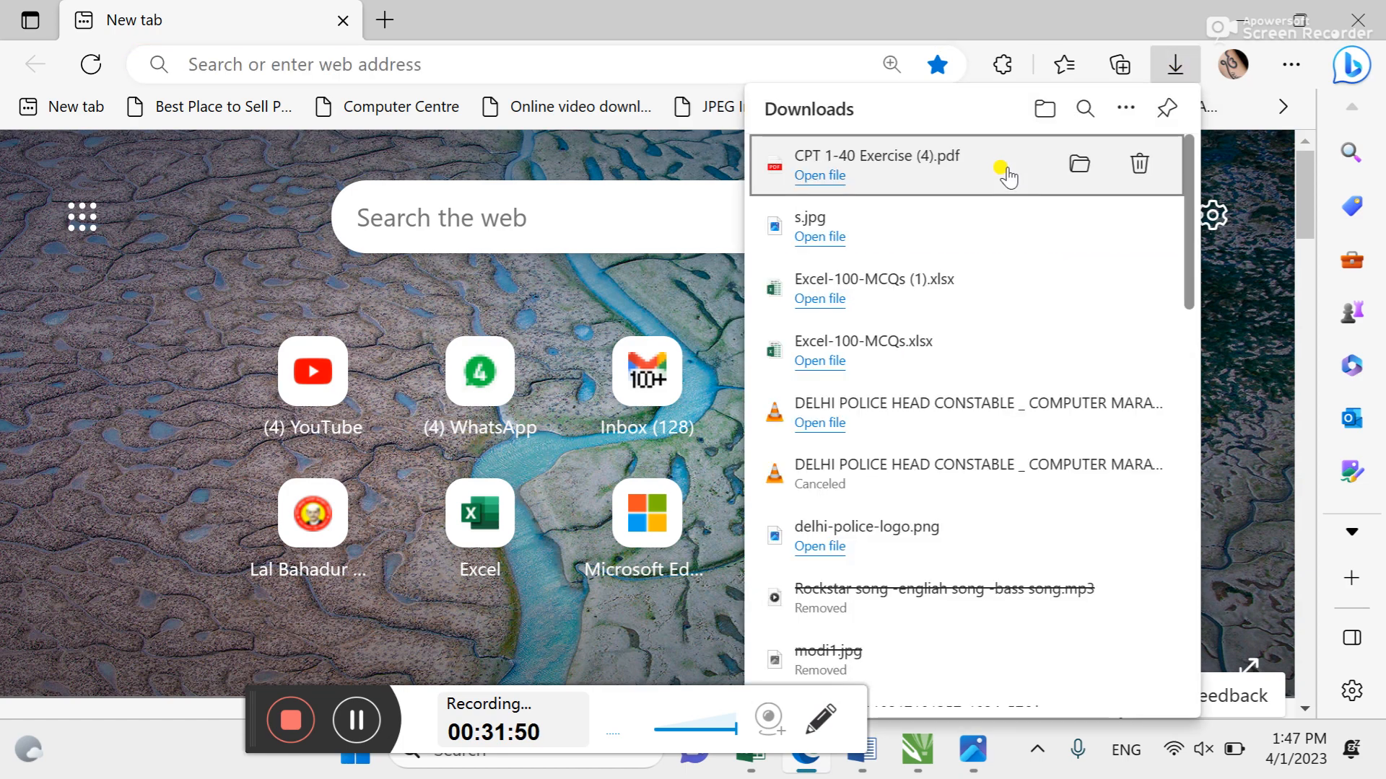
click(1008, 170)
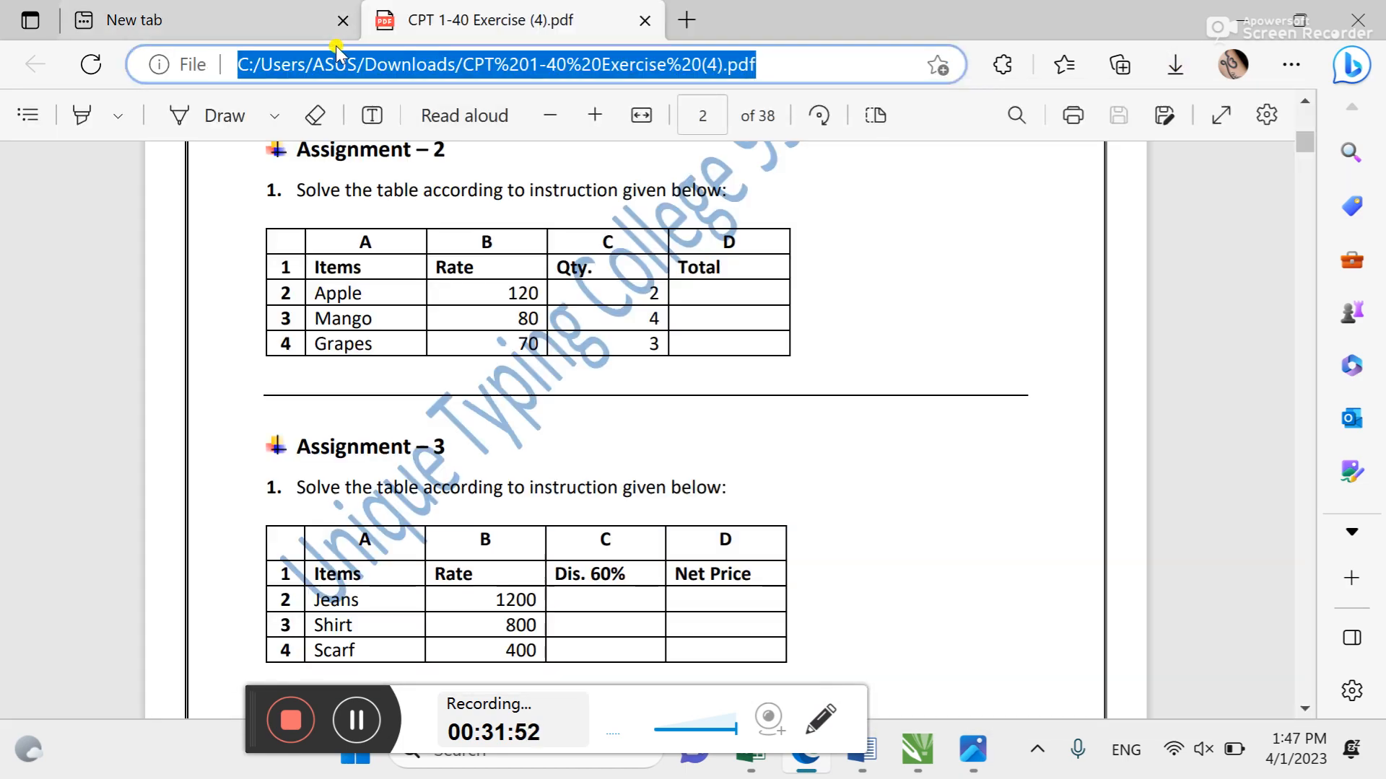
click(342, 21)
Review the discount, VAT and monthly A/B calculation tables in Assignments 3 to 5, including the instruction on column totals
scroll(622, 443, down, 3)
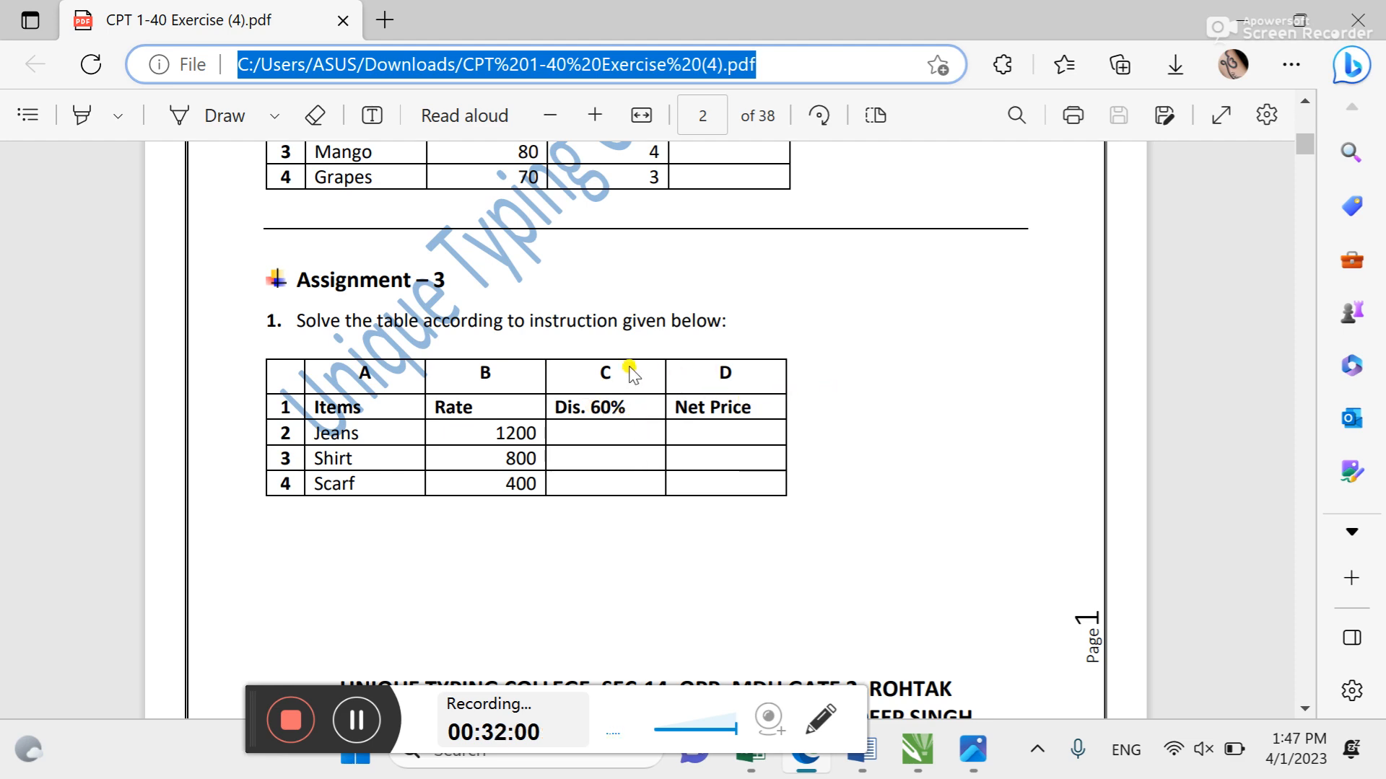
scroll(296, 530, down, 3)
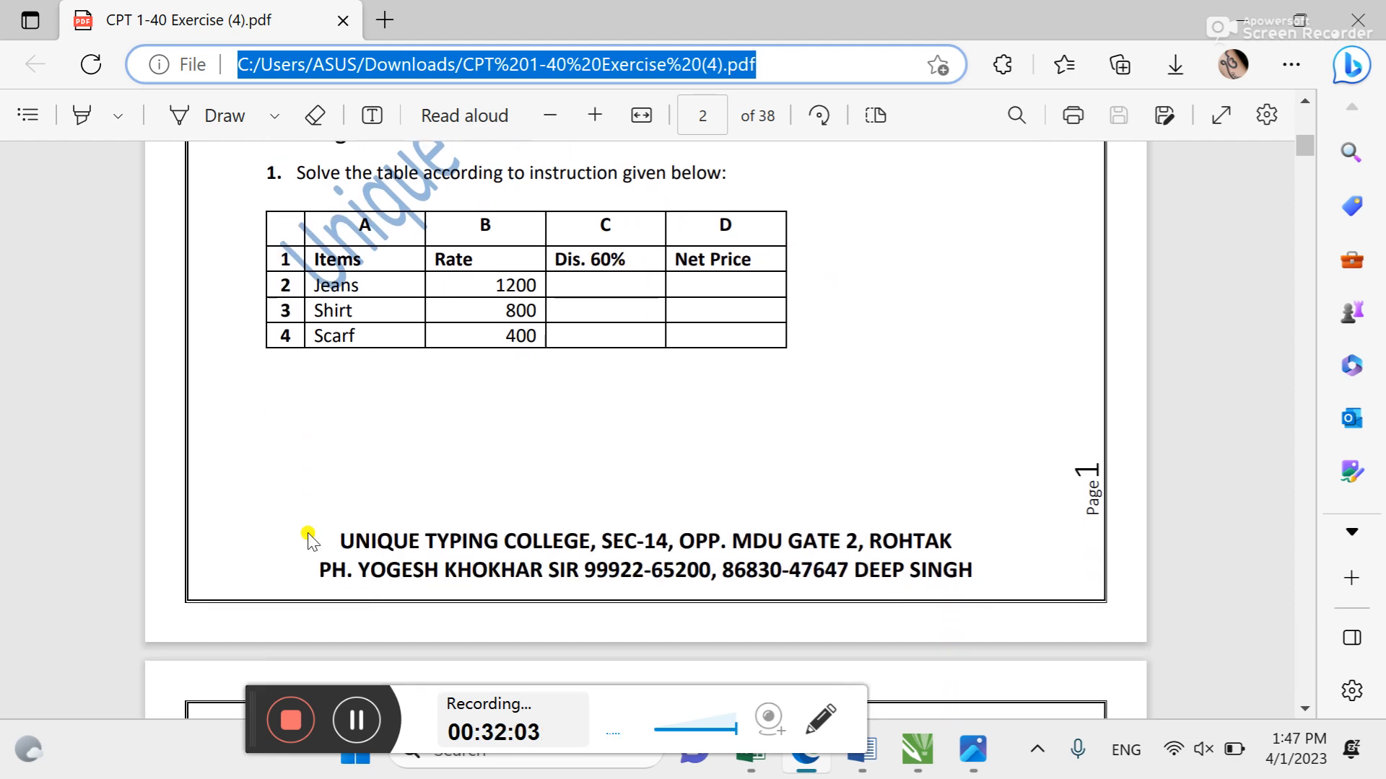
scroll(349, 338, down, 6)
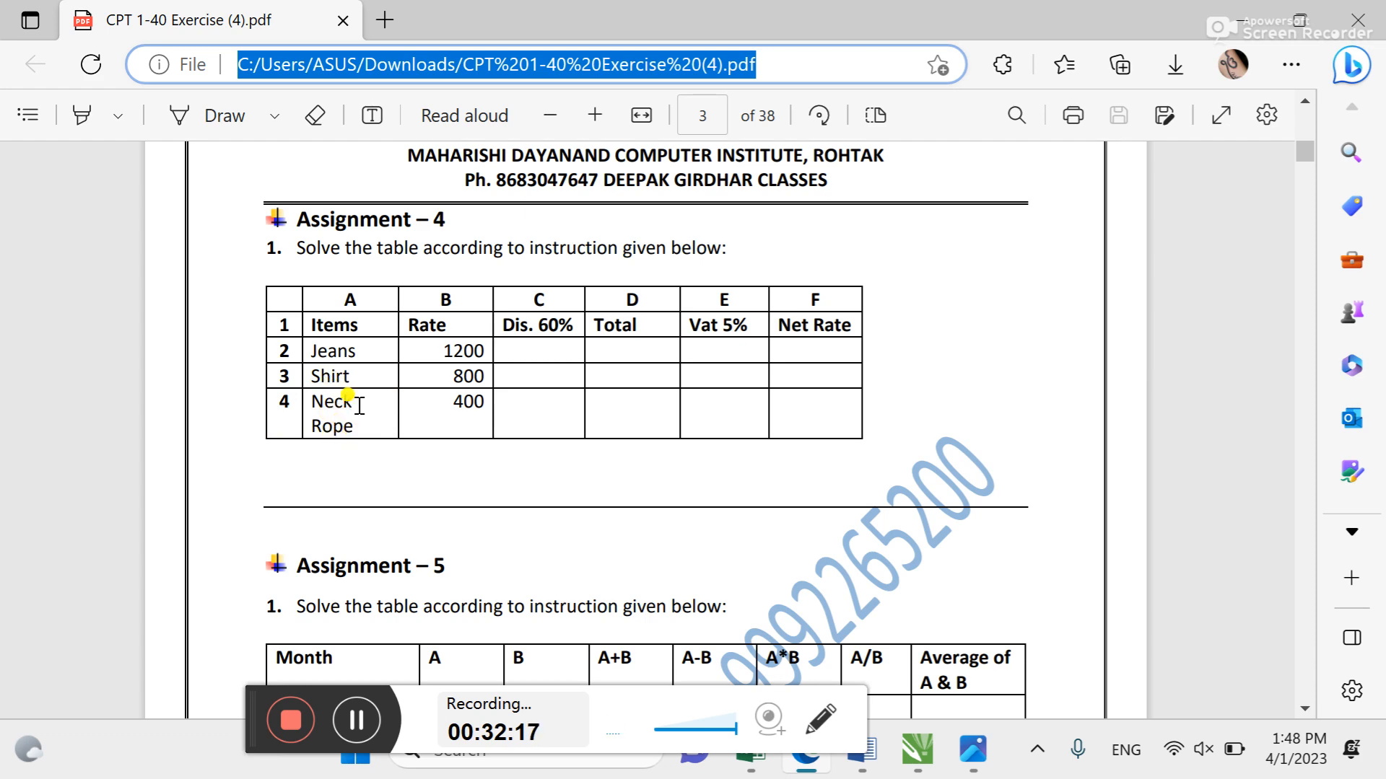
scroll(459, 433, down, 4)
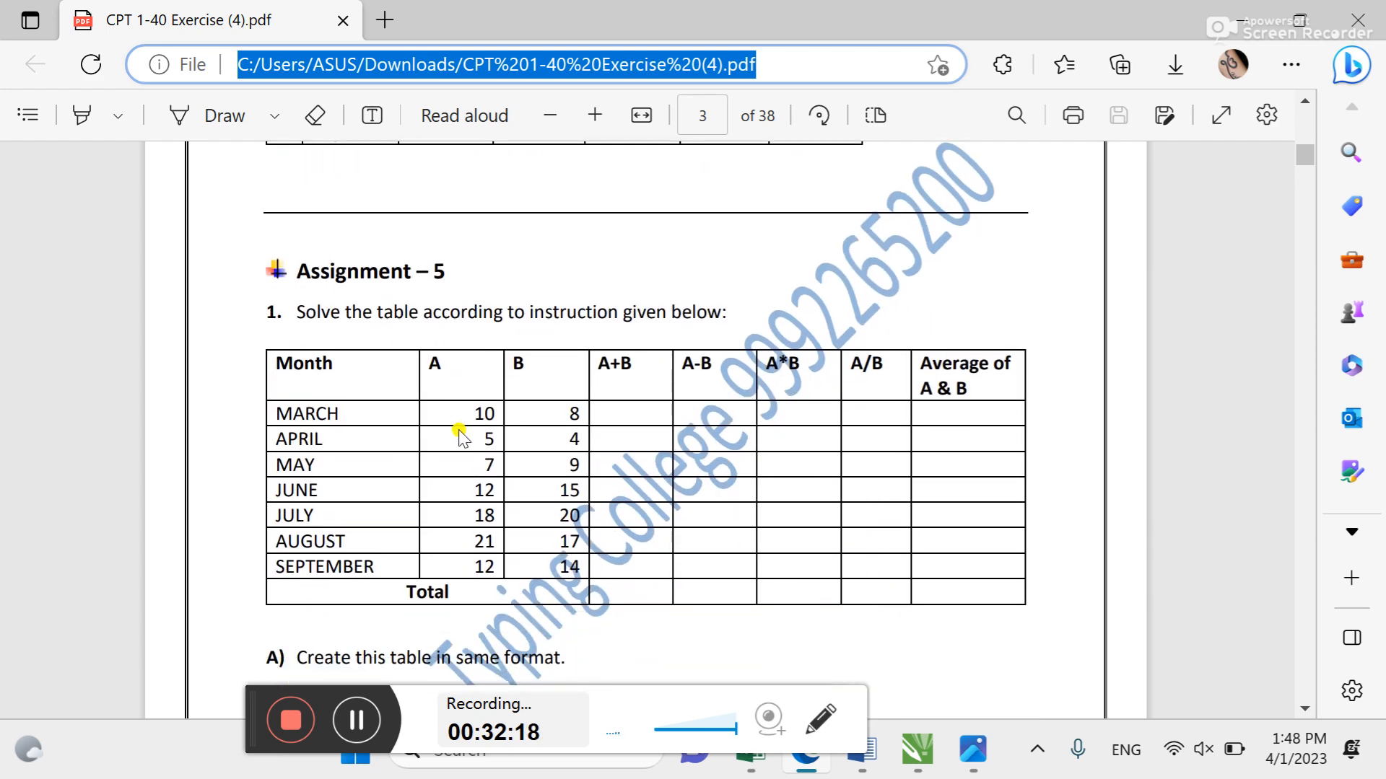
scroll(459, 433, down, 1)
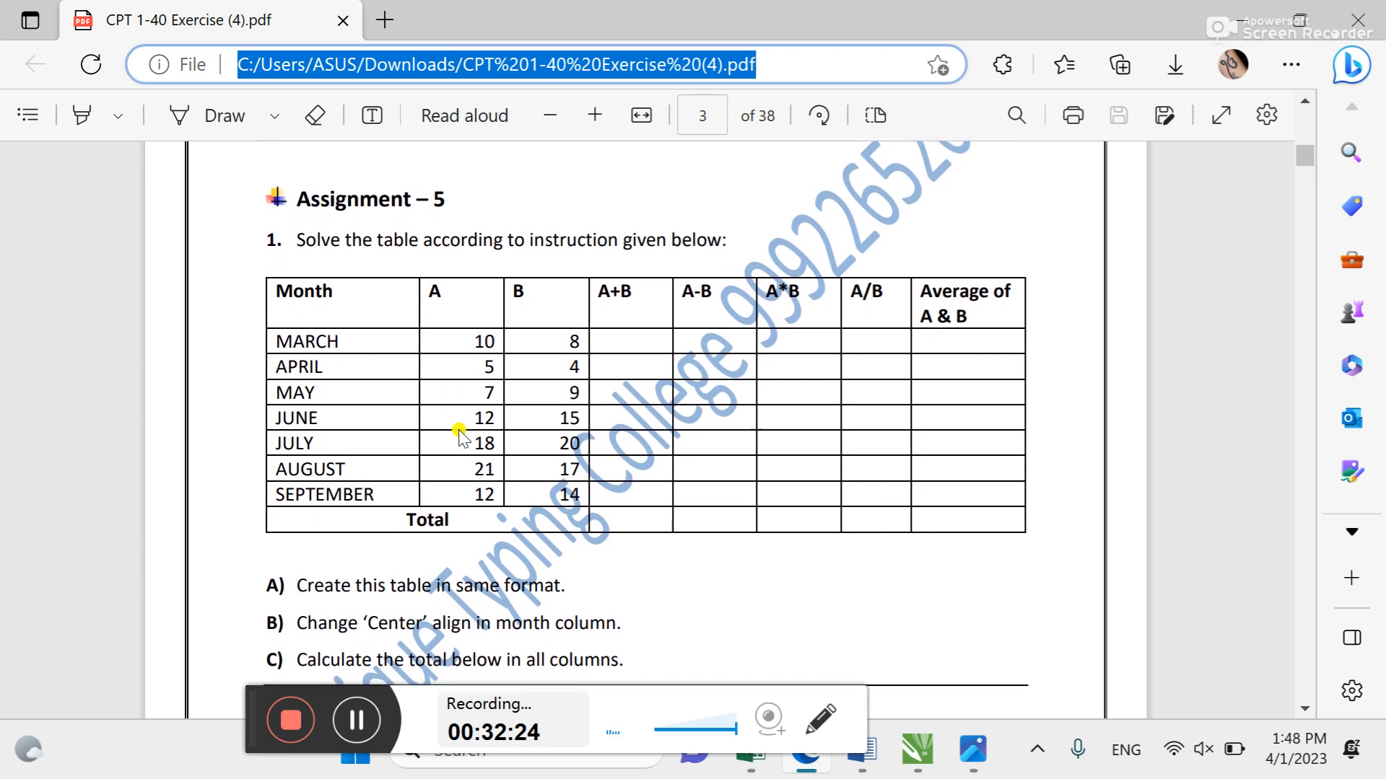
scroll(459, 433, down, 2)
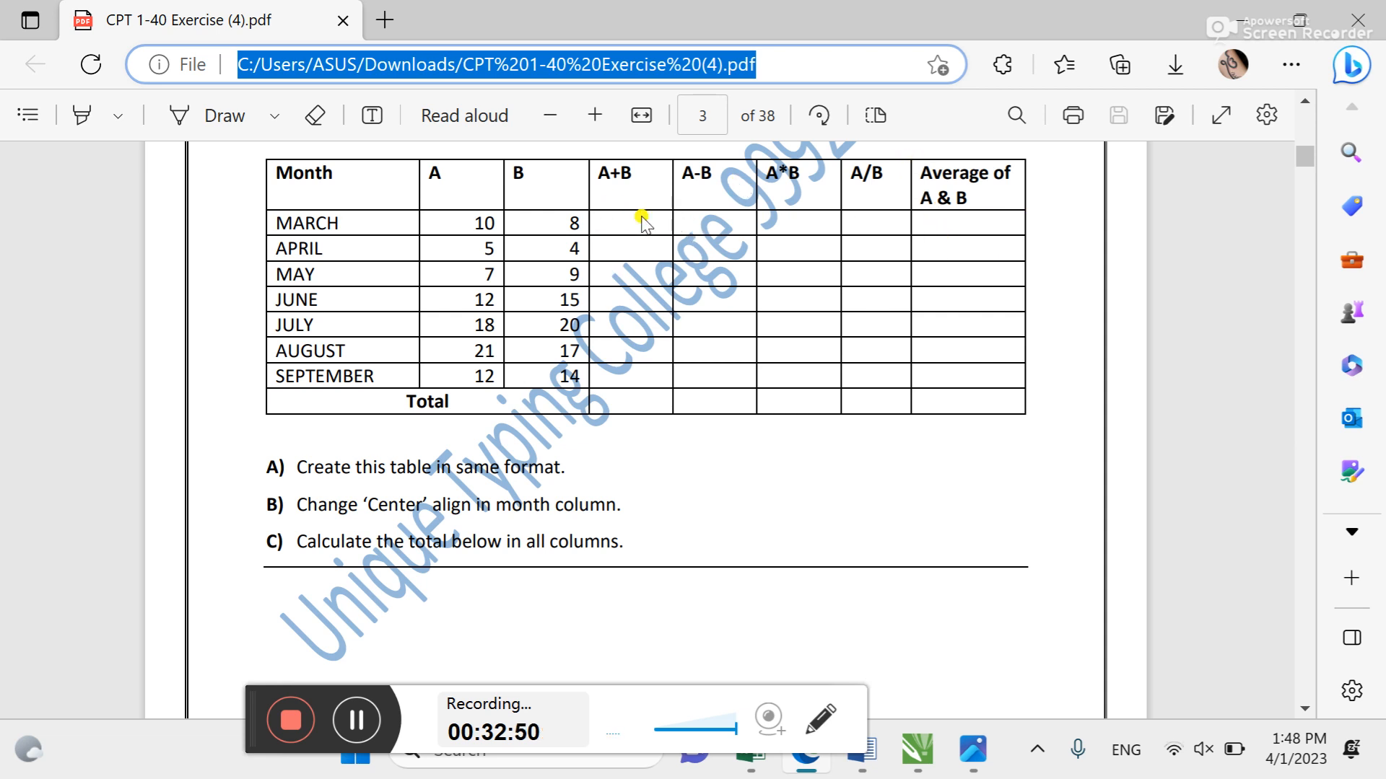
scroll(473, 210, up, 1)
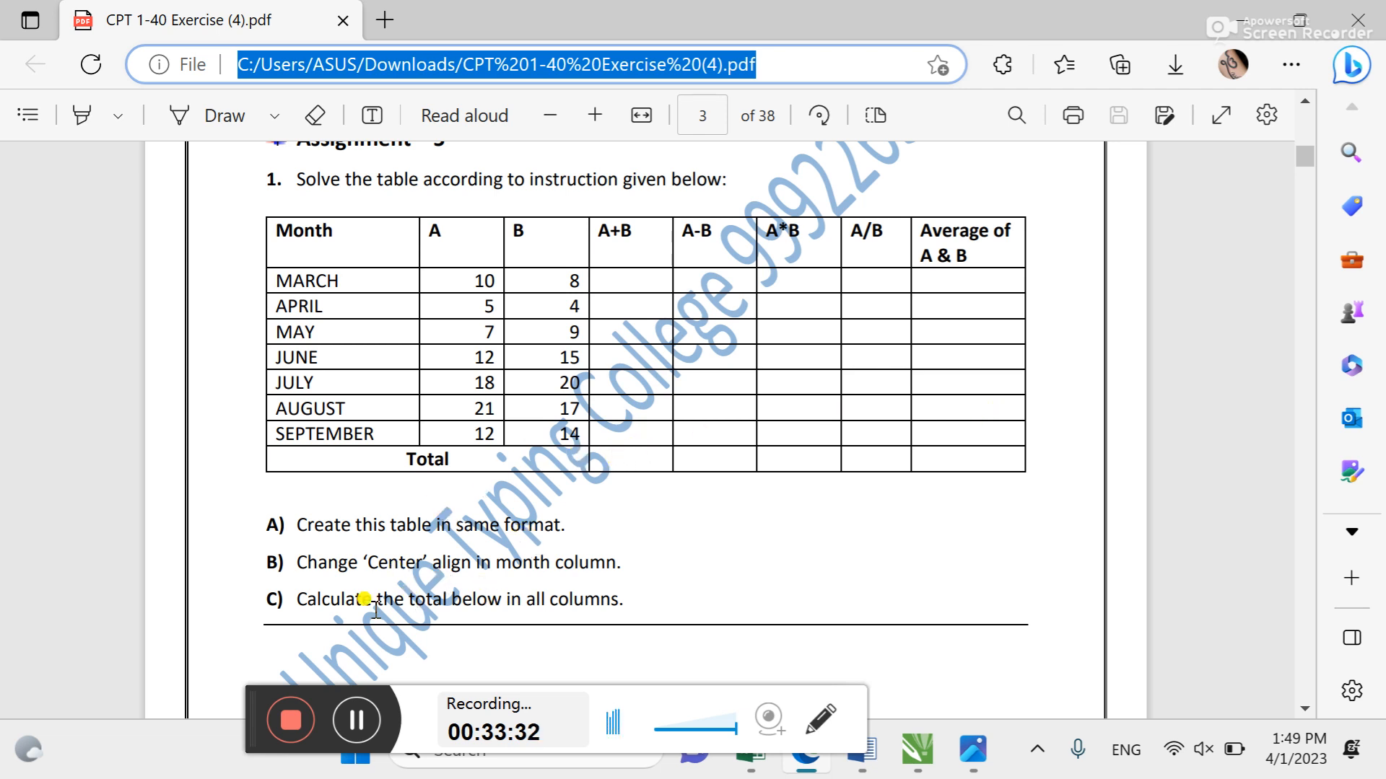
drag(341, 600, 603, 612)
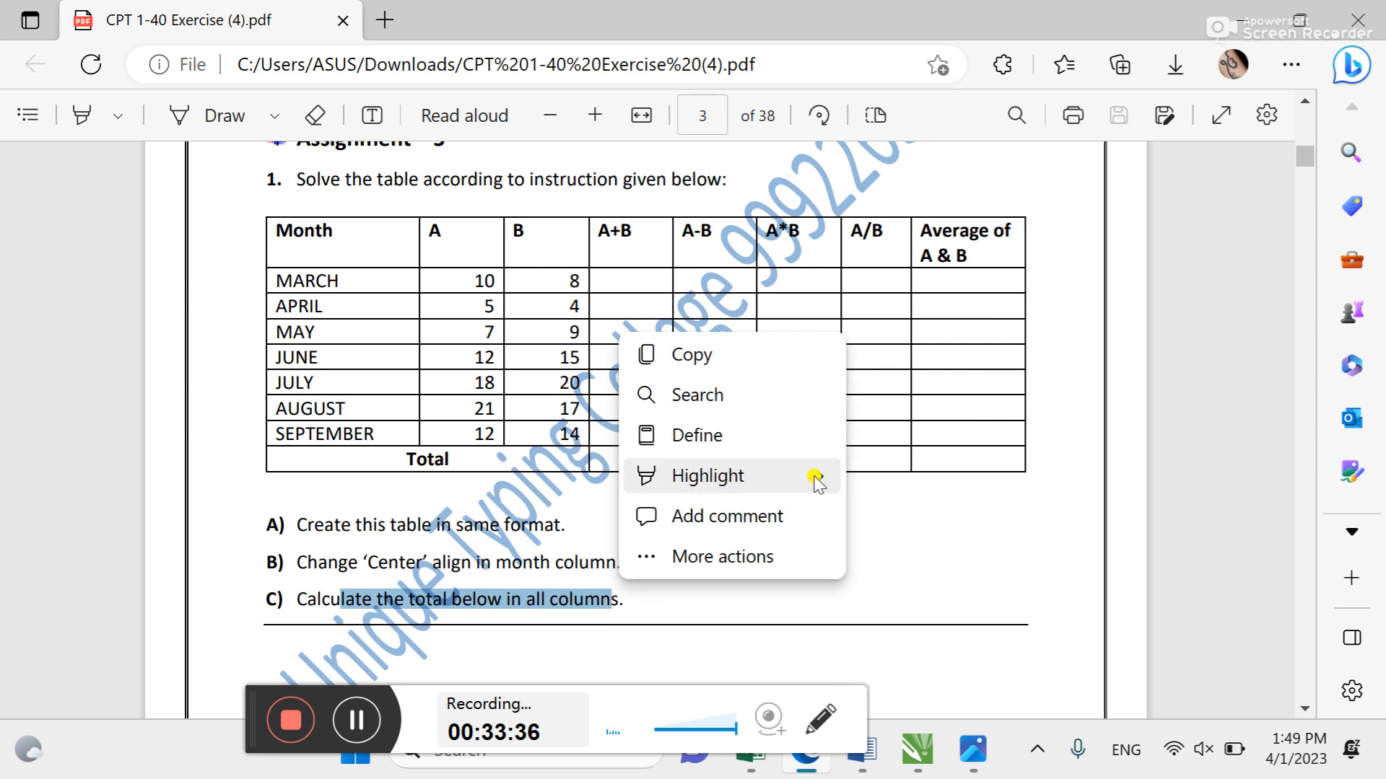
click(943, 484)
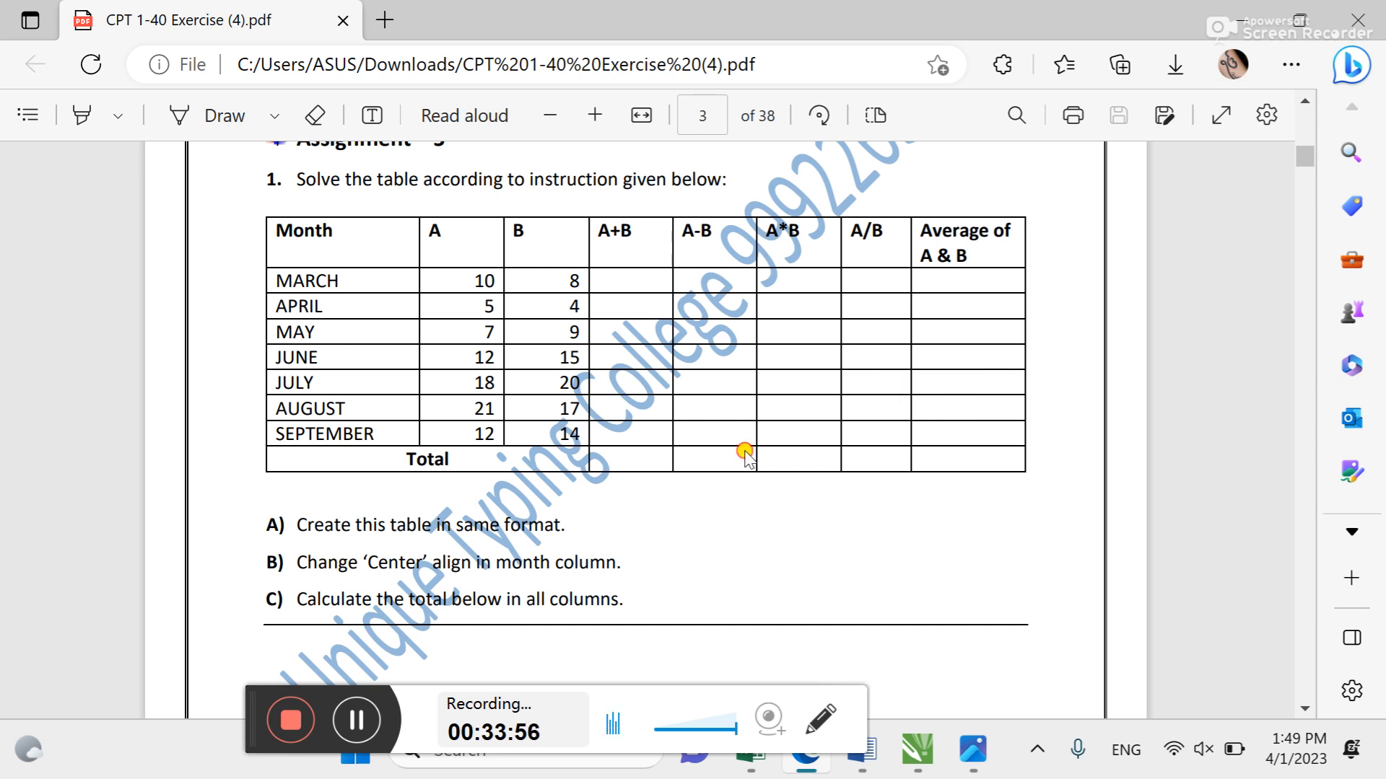
Examine the department table and the average, total and minimum employees questions in Assignment 6
scroll(745, 453, down, 3)
scroll(745, 453, down, 10)
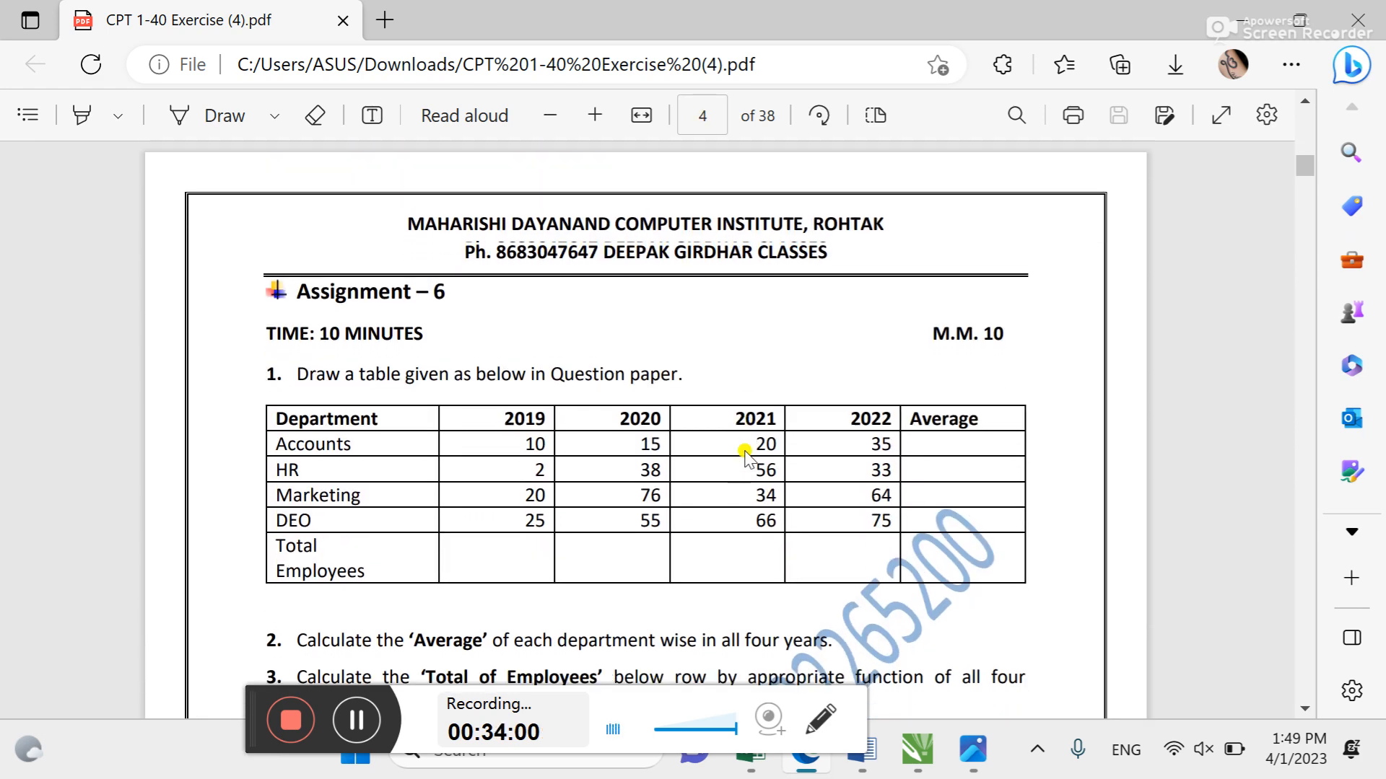
scroll(744, 453, down, 1)
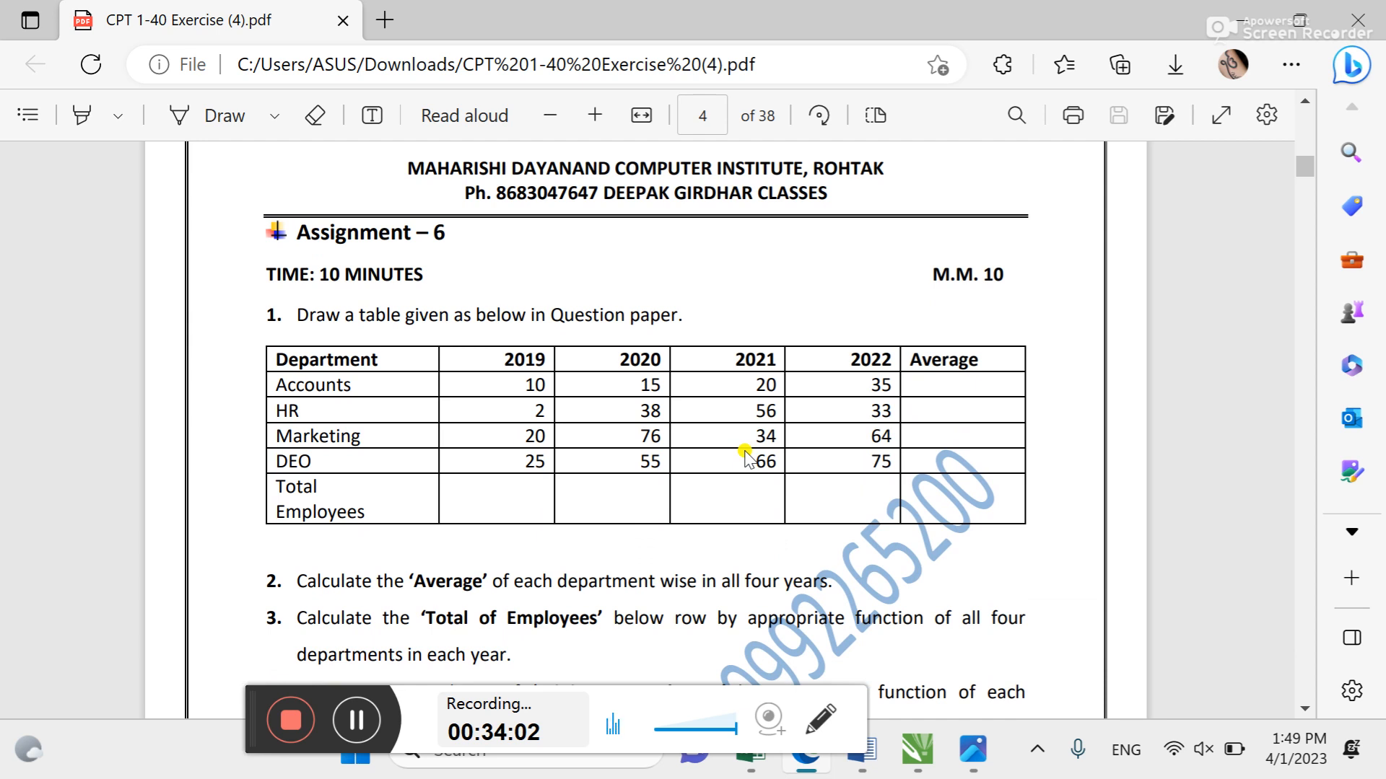
scroll(745, 453, down, 1)
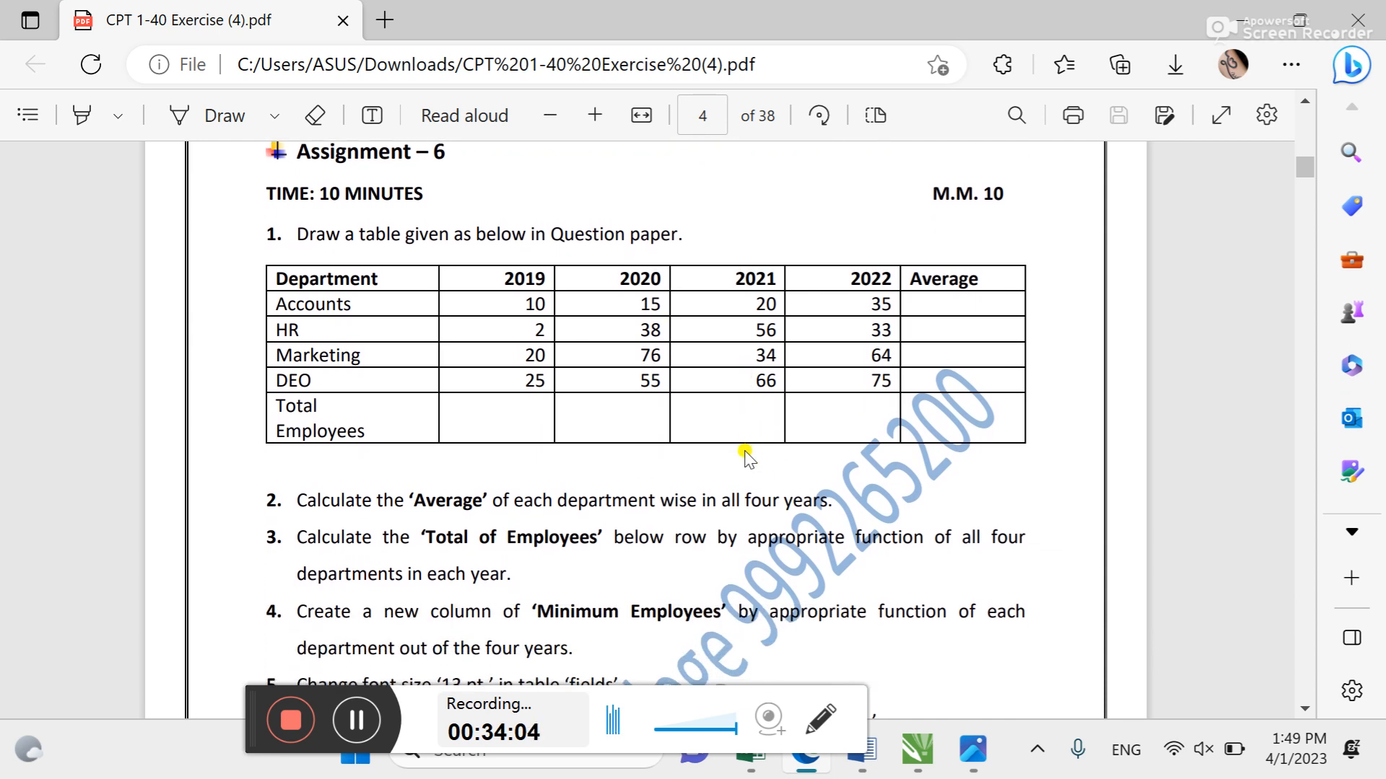
scroll(744, 453, up, 1)
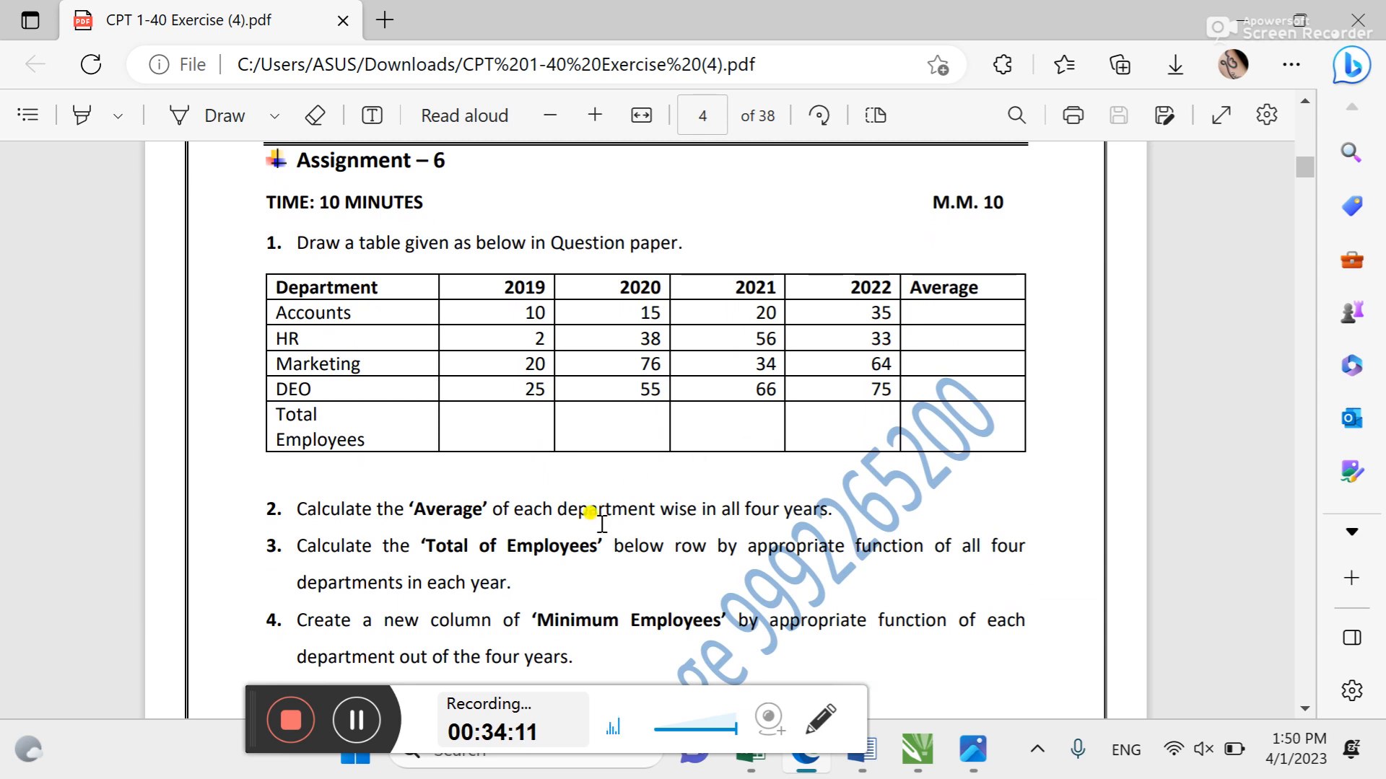
scroll(588, 516, down, 1)
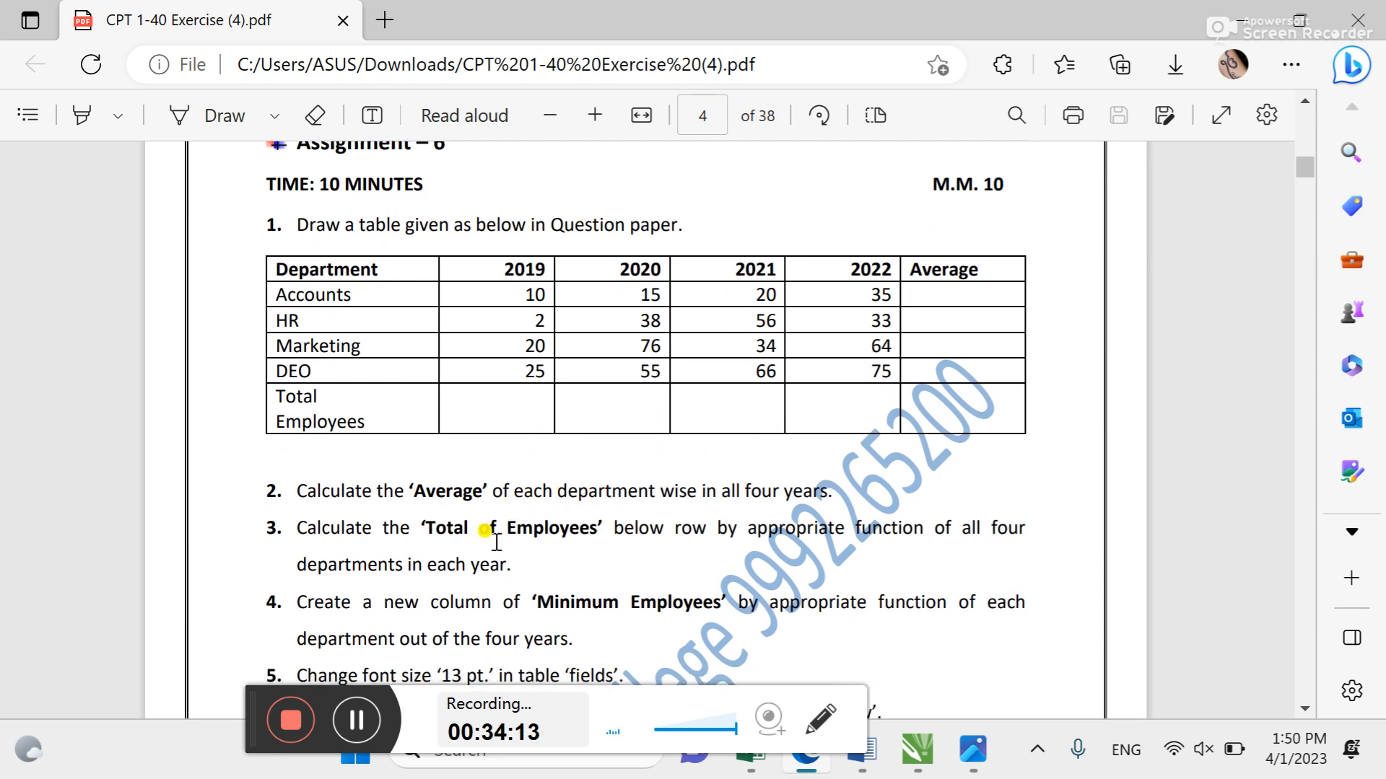